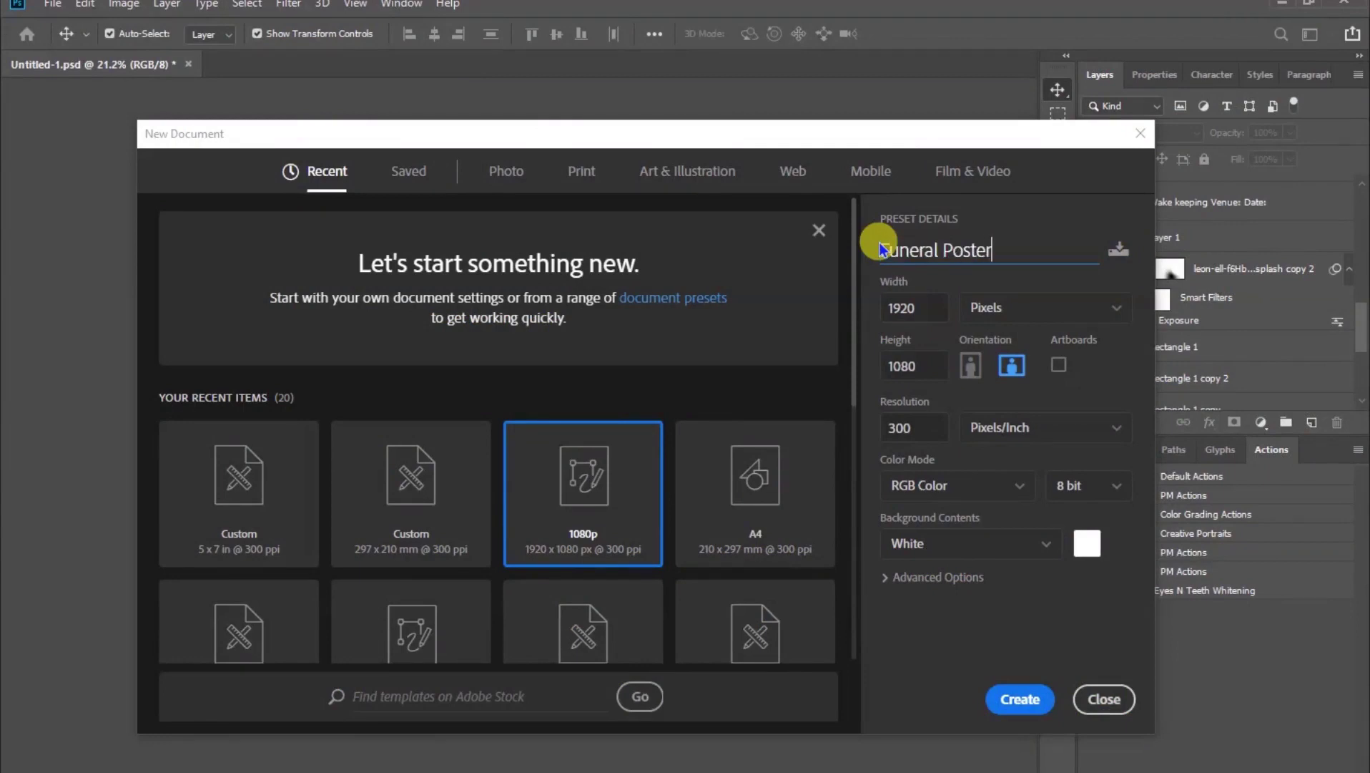
# - Create the Funeral Poster document as A4 landscape, 297 × 210 mm at 300 ppi
pyautogui.click(758, 488)
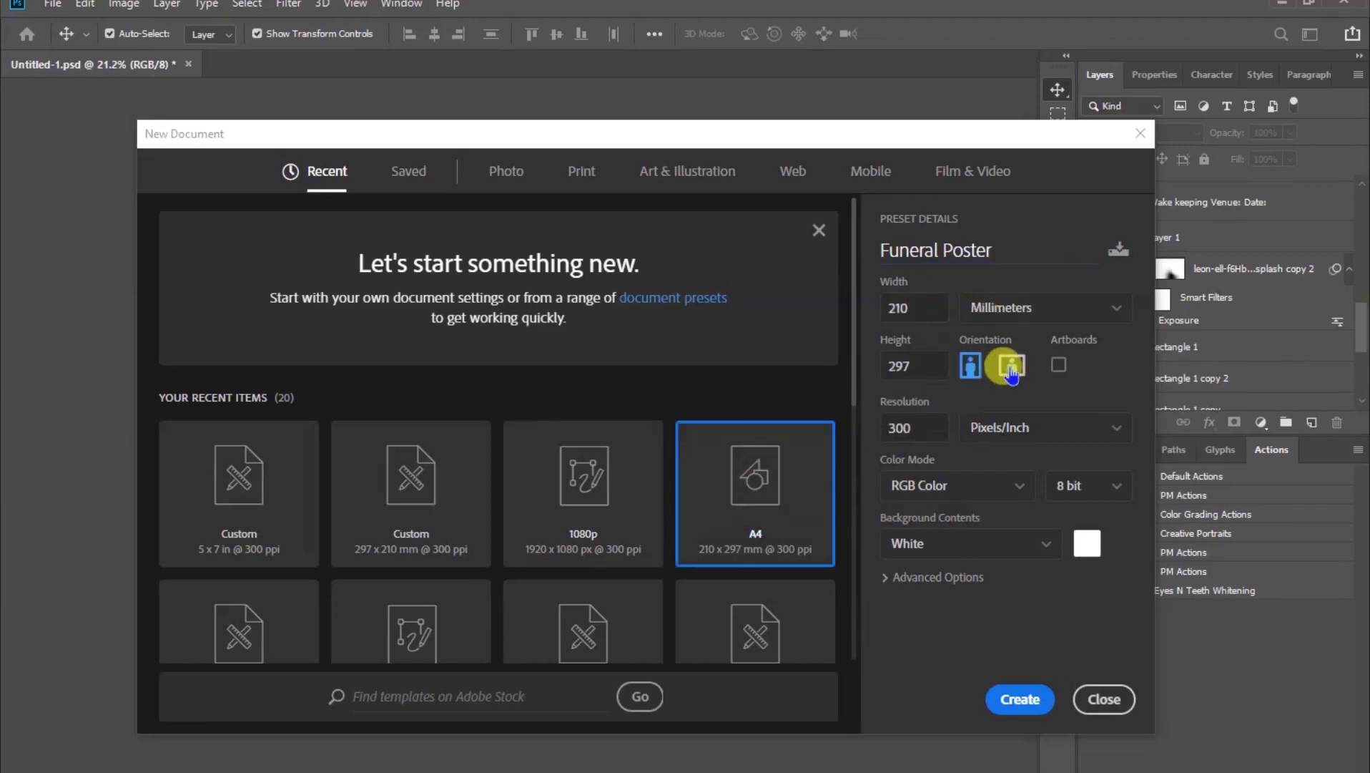
pyautogui.click(1009, 701)
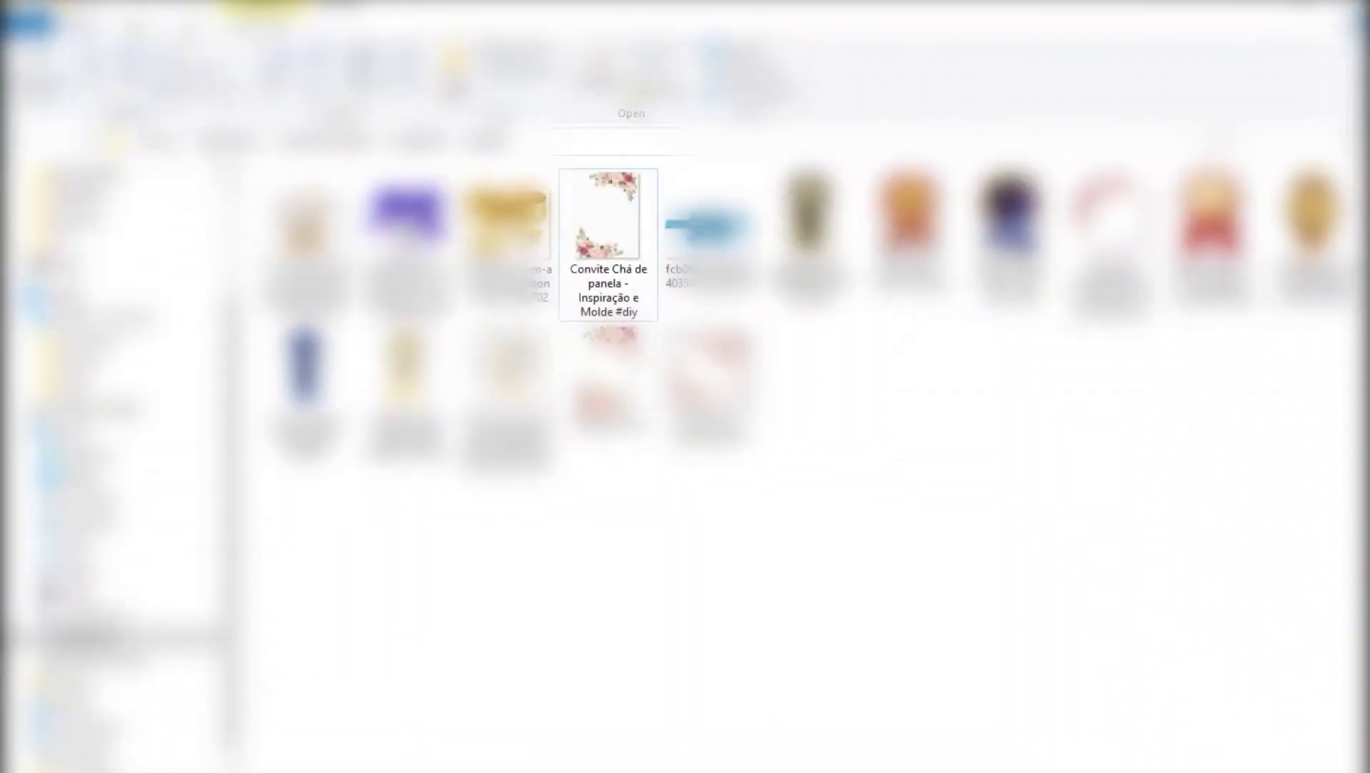
# - Place the floral frame image, flipped horizontally and rotated 90° clockwise, in the top-left area
pyautogui.click(619, 191)
pyautogui.moveTo(620, 184); pyautogui.dragTo(413, 385)
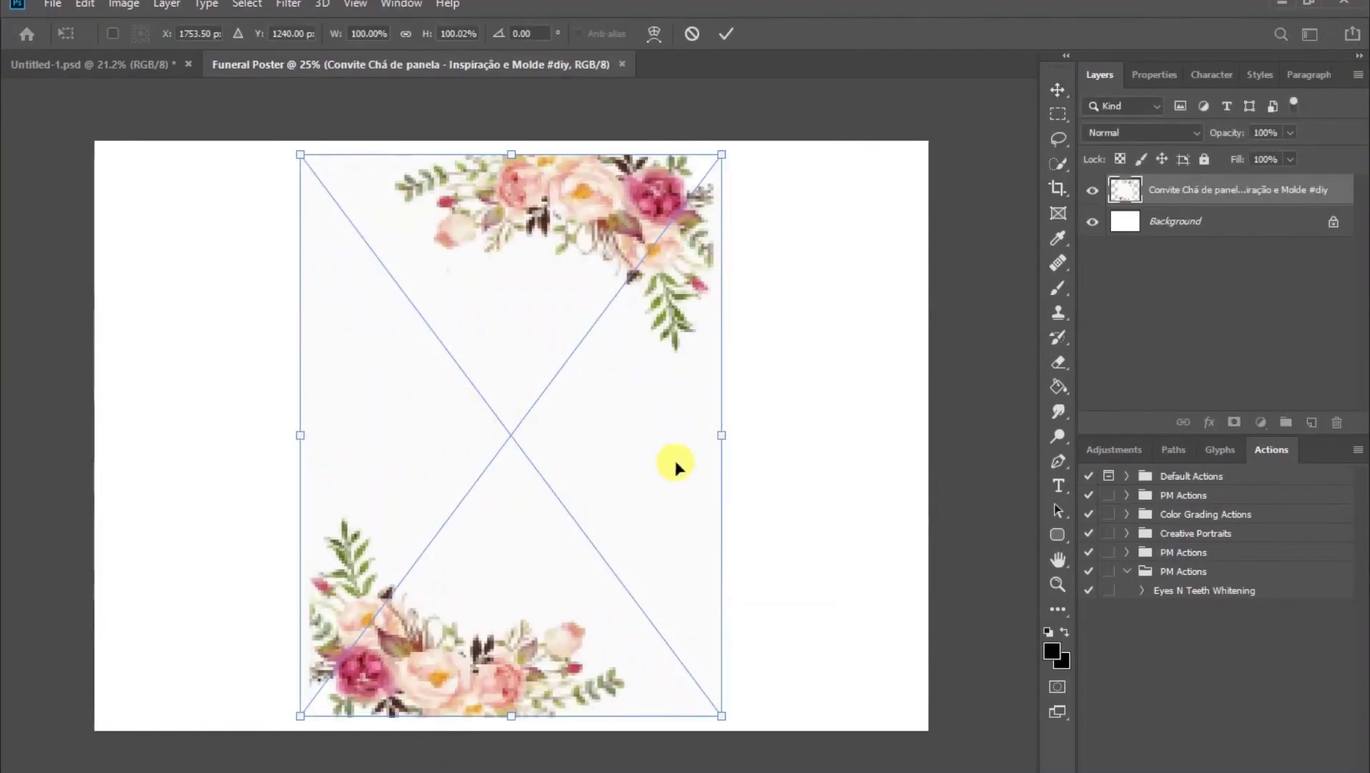
pyautogui.rightClick(601, 382)
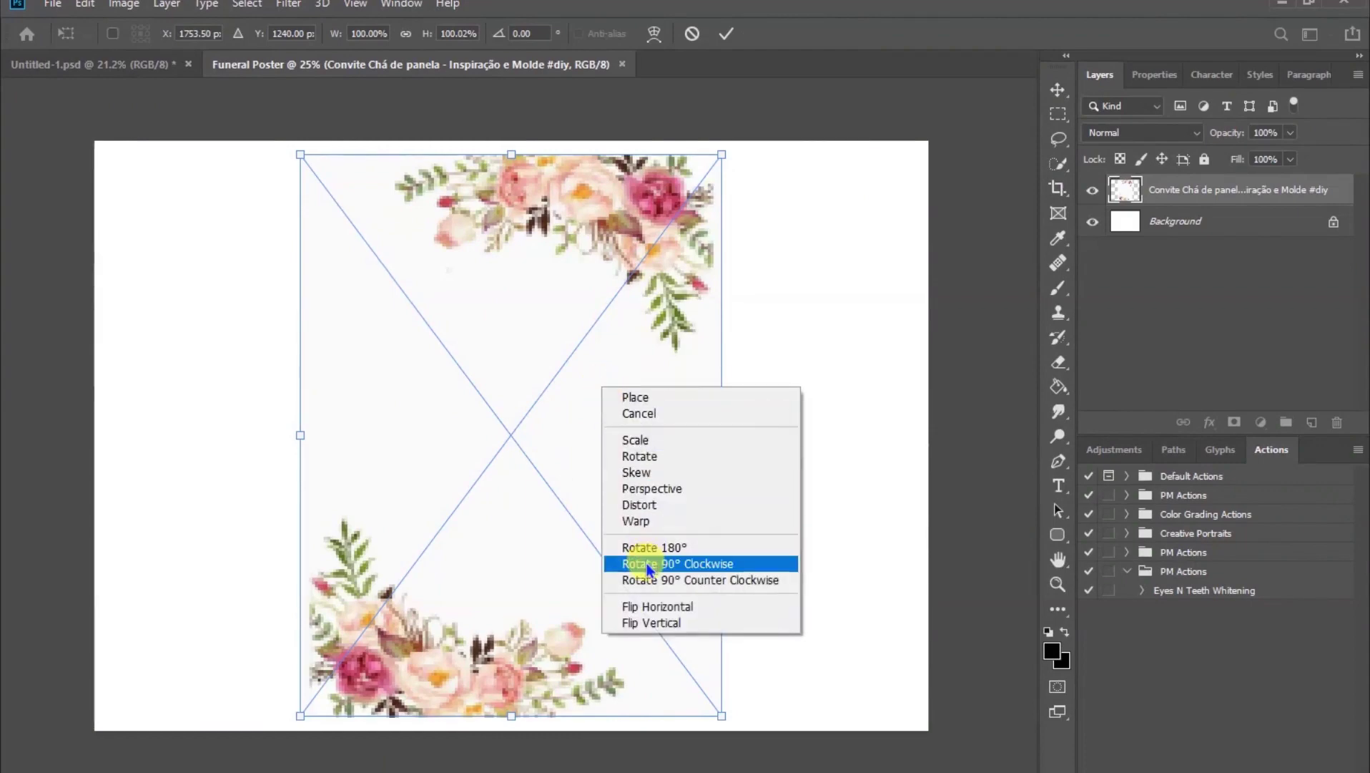
pyautogui.click(651, 606)
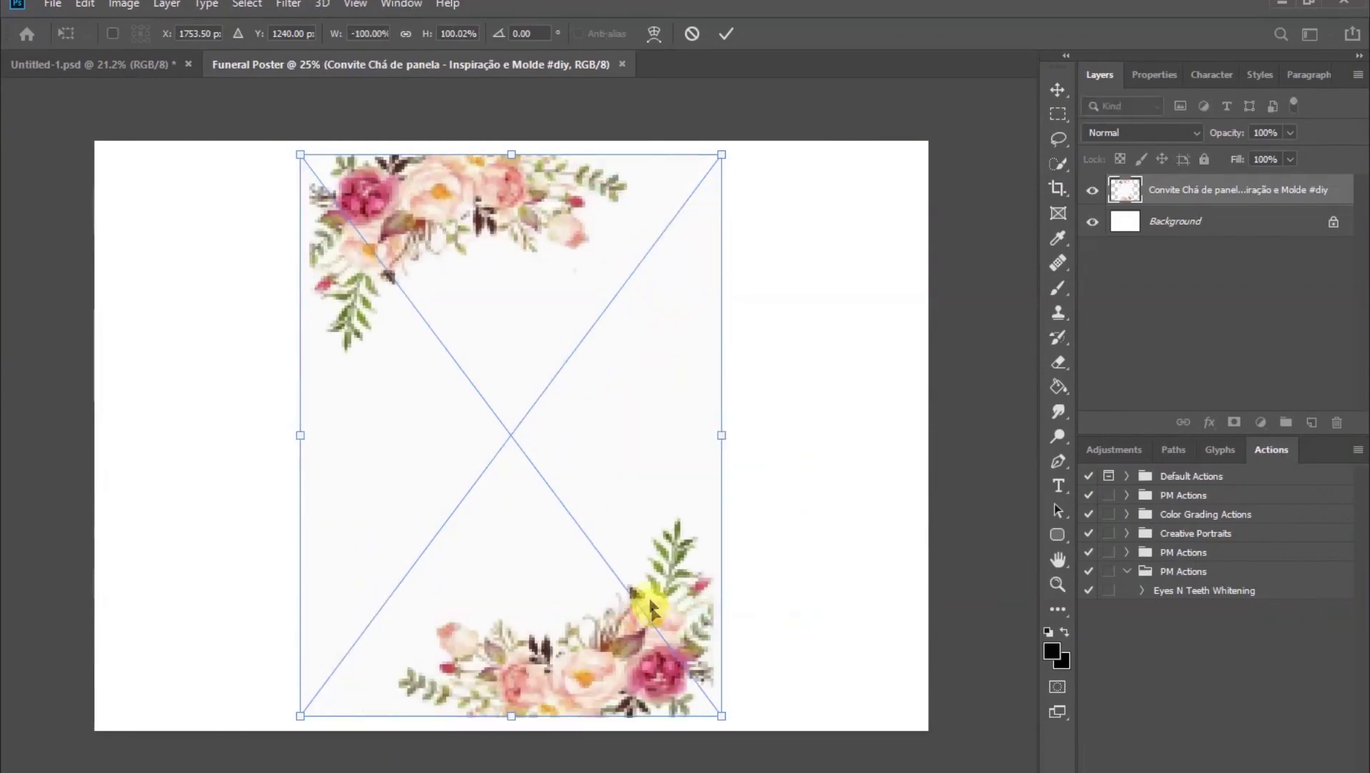
pyautogui.rightClick(570, 422)
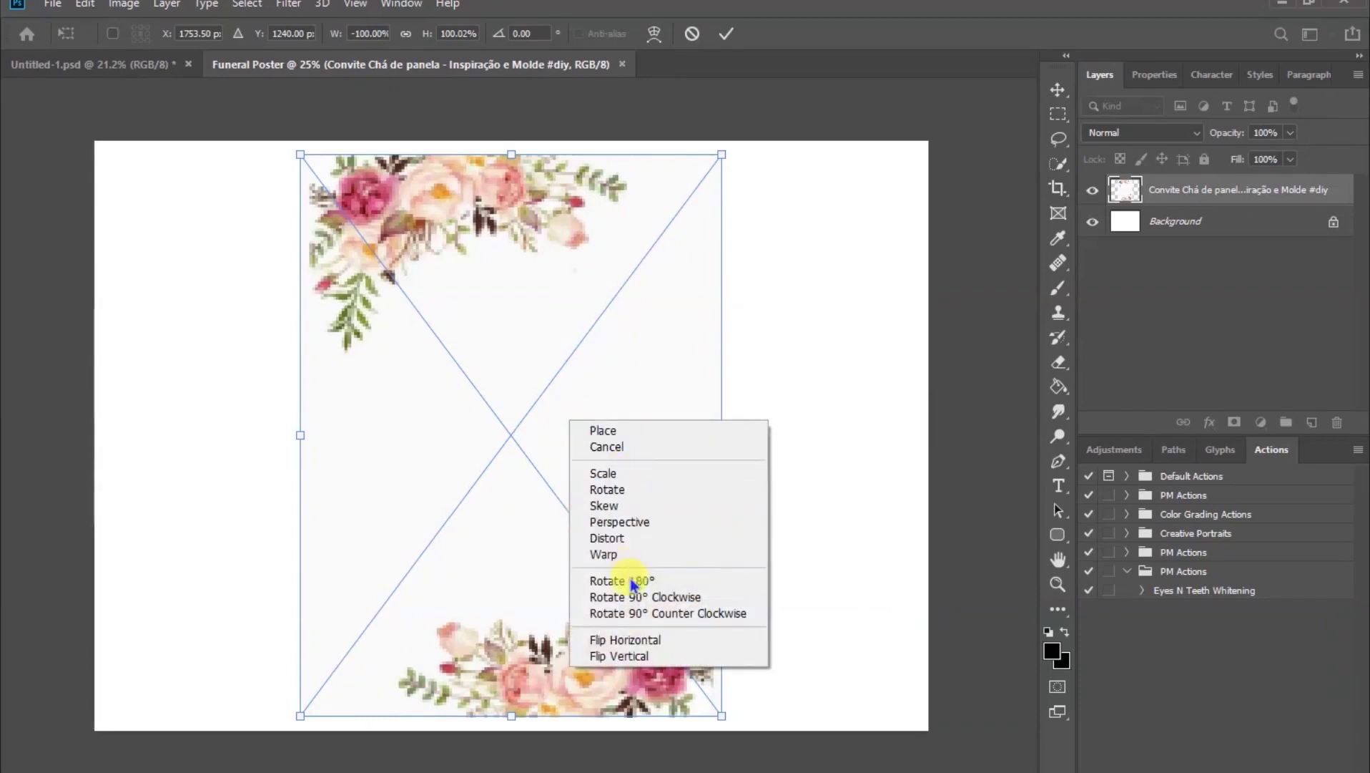
pyautogui.click(633, 596)
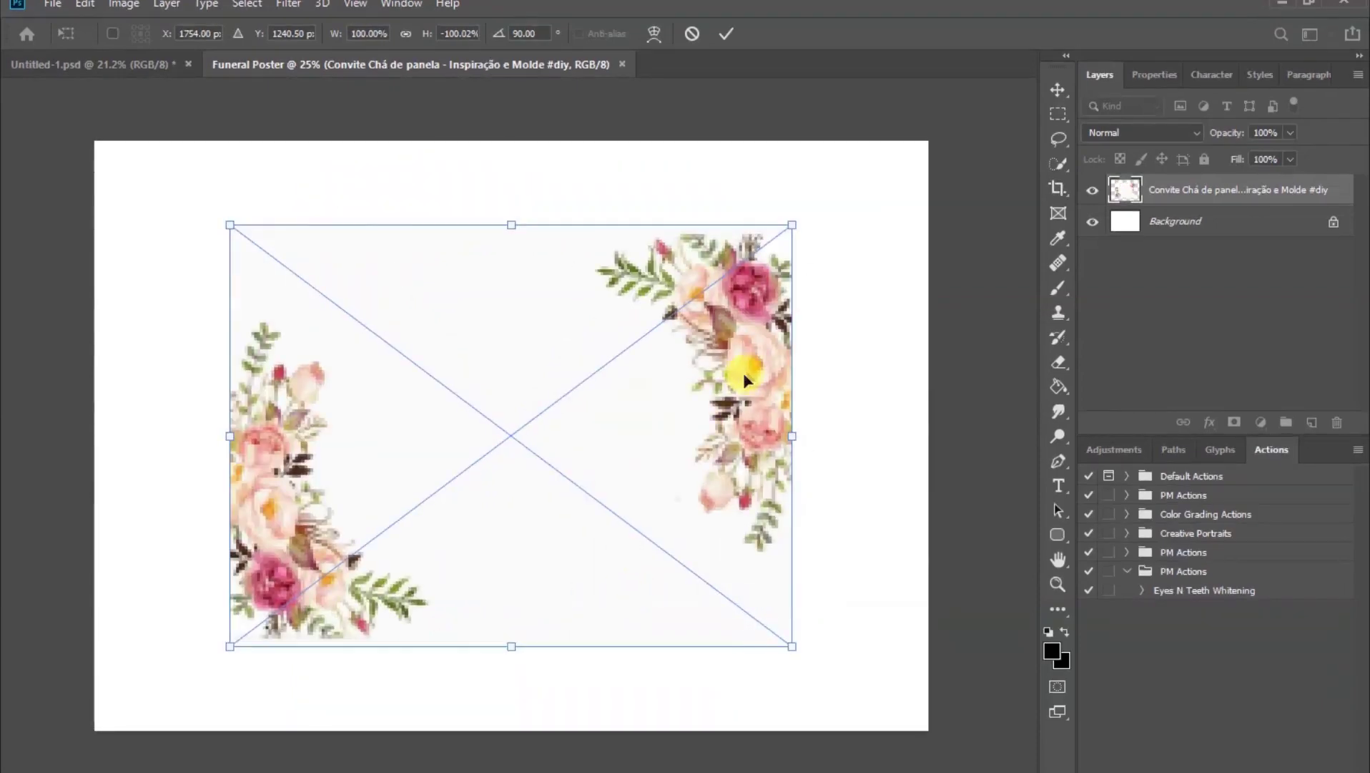
pyautogui.moveTo(746, 369); pyautogui.dragTo(616, 287)
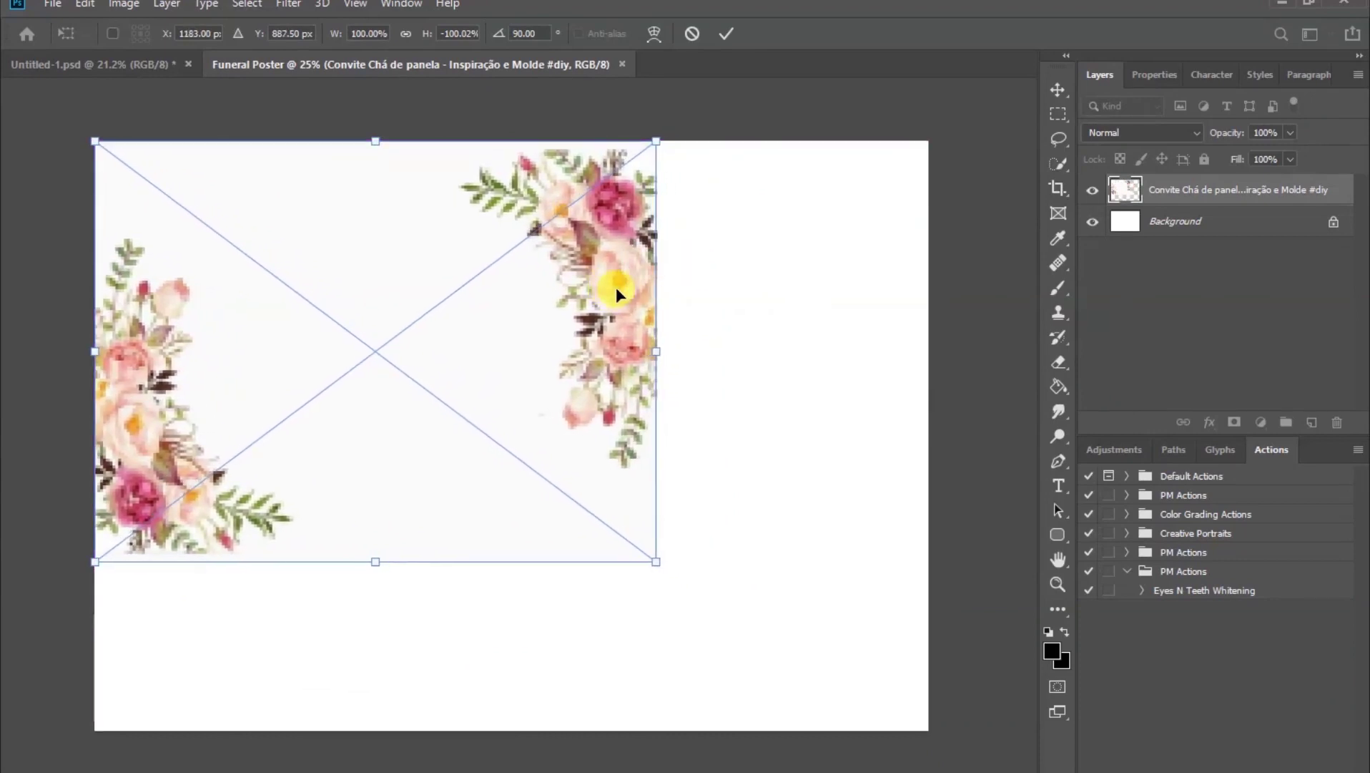
pyautogui.click(728, 35)
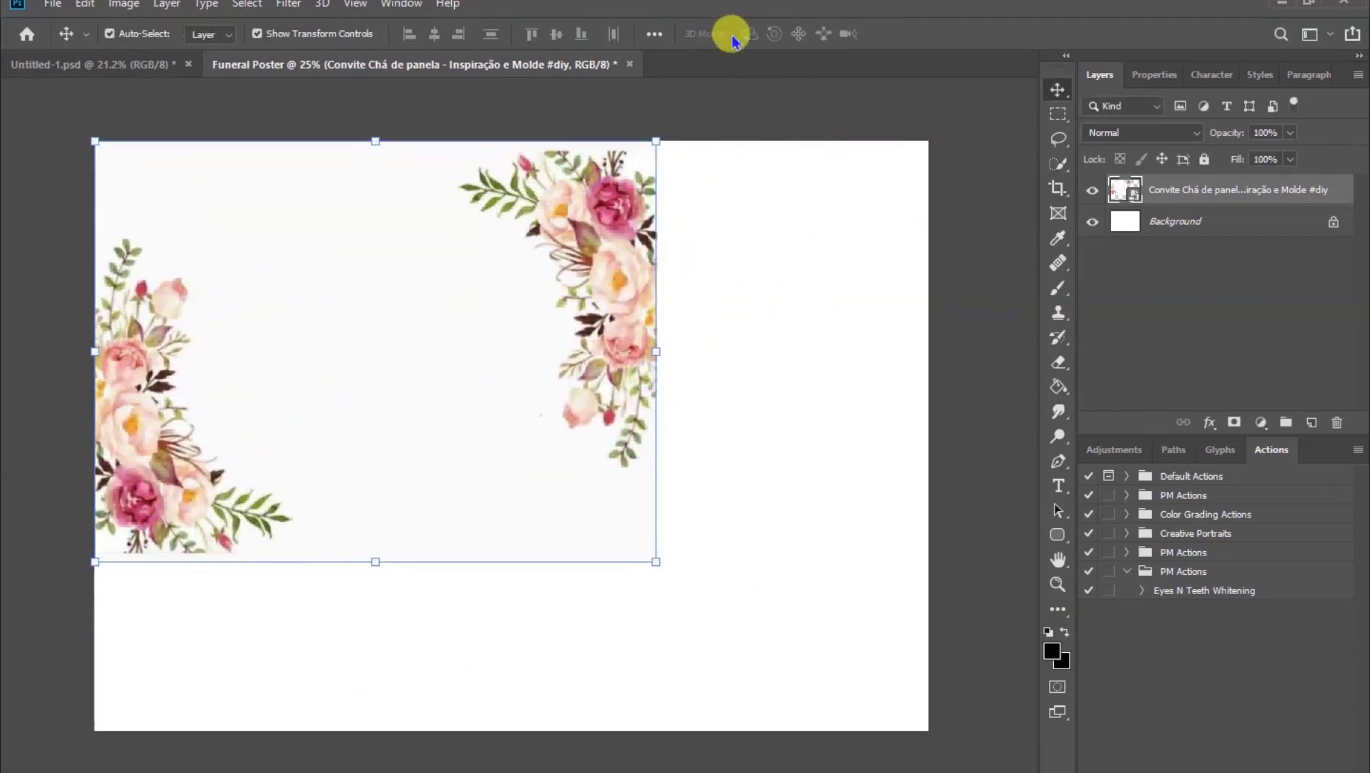
# - Turn the floral frame greyscale with a Black & White adjustment at Default settings
pyautogui.click(125, 4)
pyautogui.moveTo(160, 65)
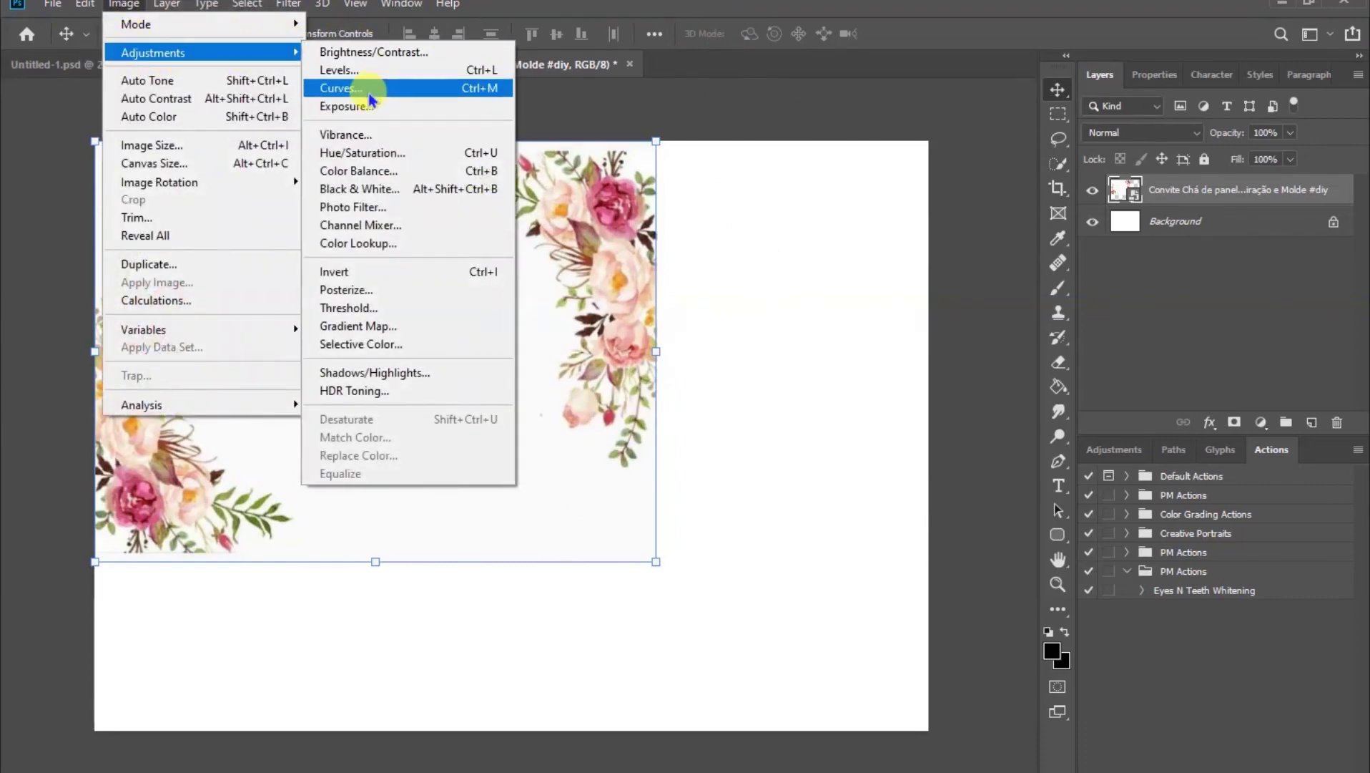
pyautogui.click(497, 201)
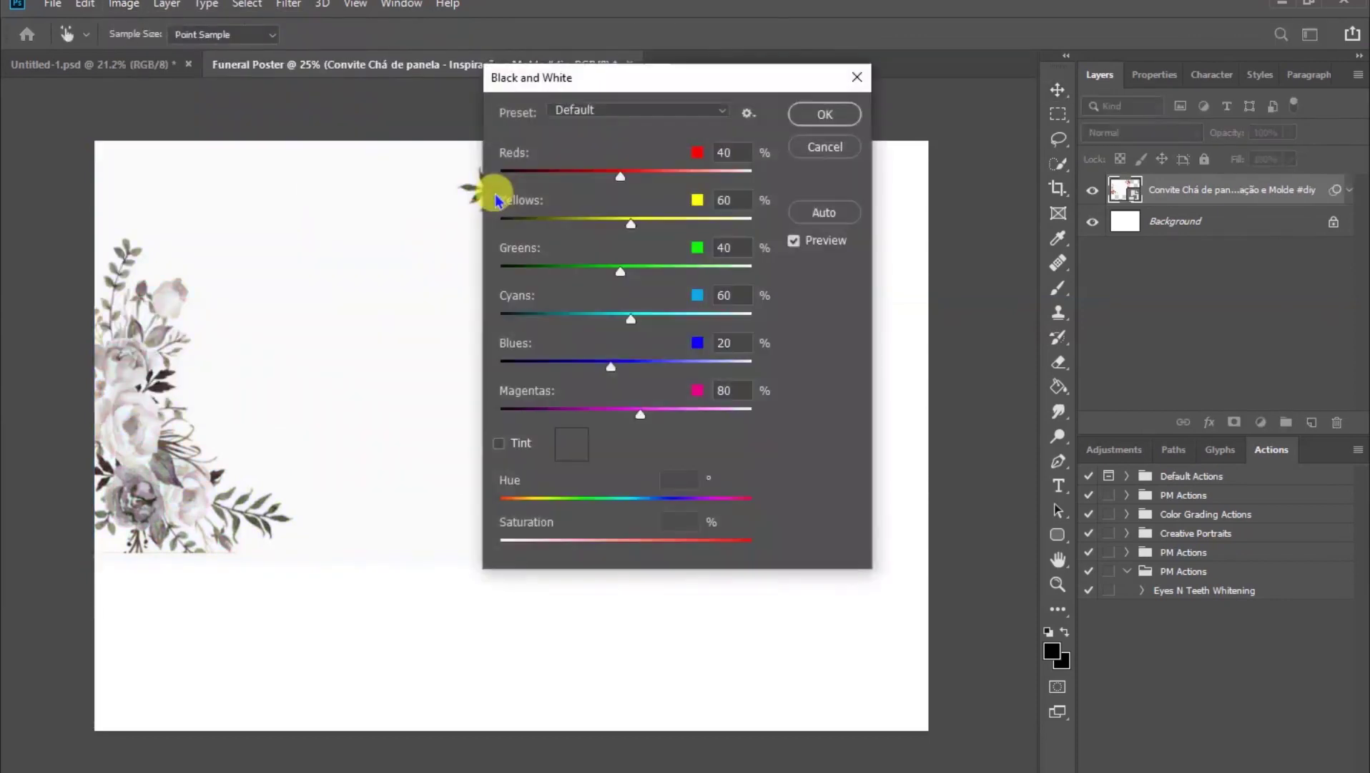
pyautogui.click(824, 115)
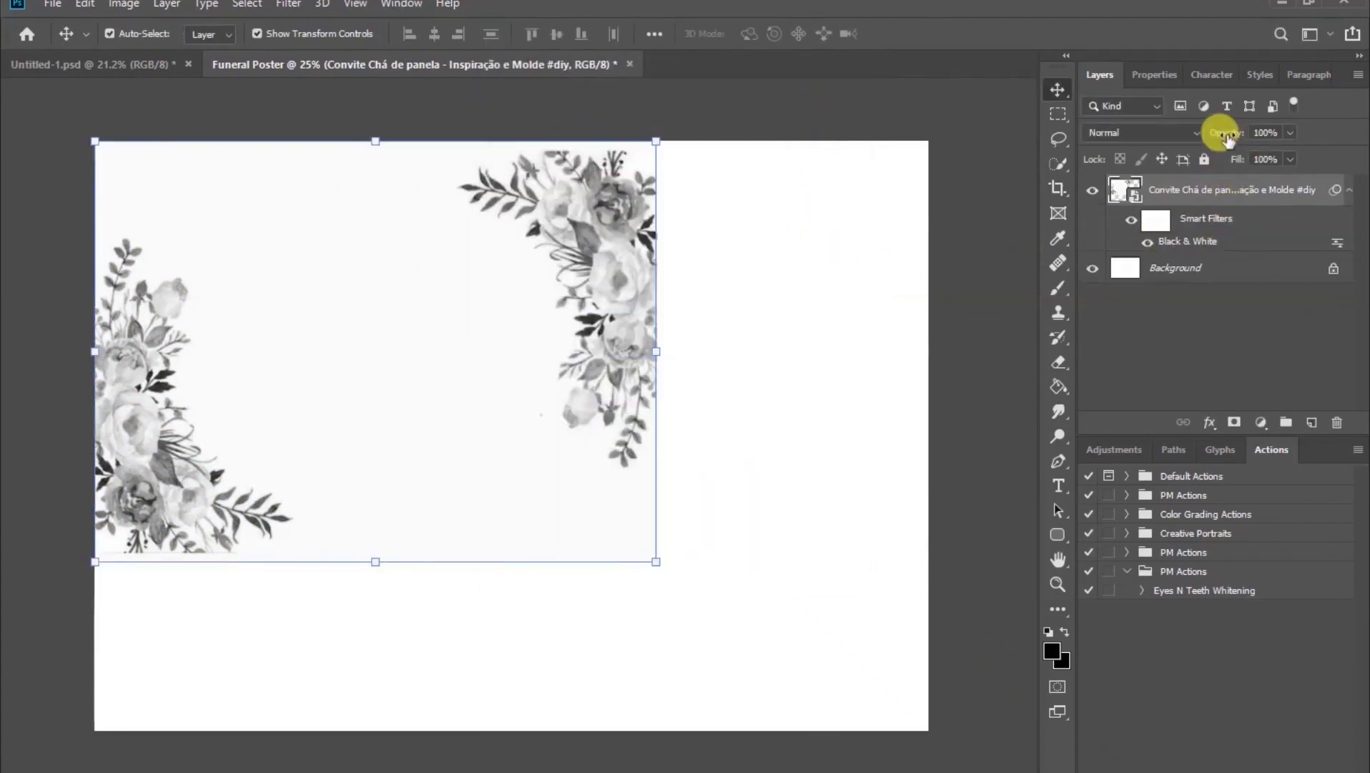
# - Set the floral layer to 20% opacity and scale it to about 83.6% toward the top-left
pyautogui.moveTo(1223, 140); pyautogui.dragTo(1163, 138)
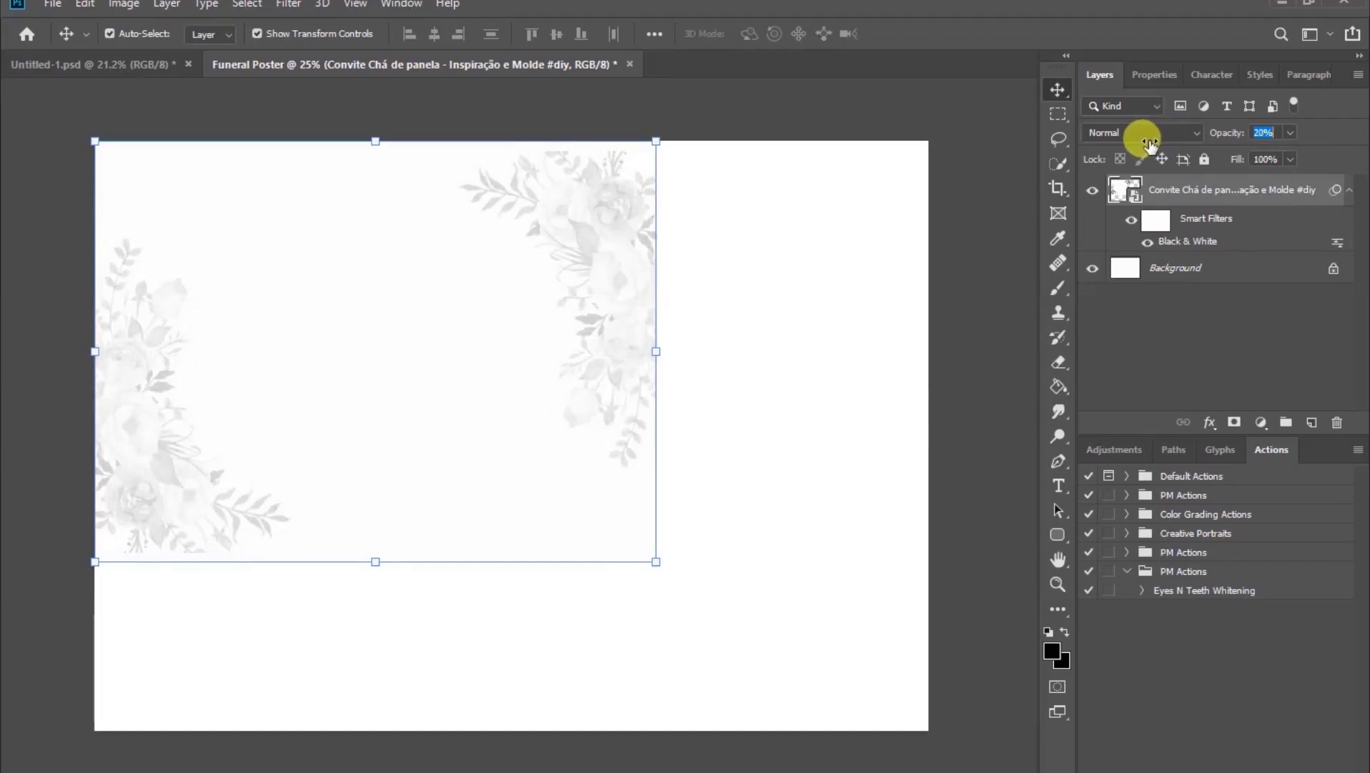
pyautogui.moveTo(1148, 144); pyautogui.dragTo(1146, 144)
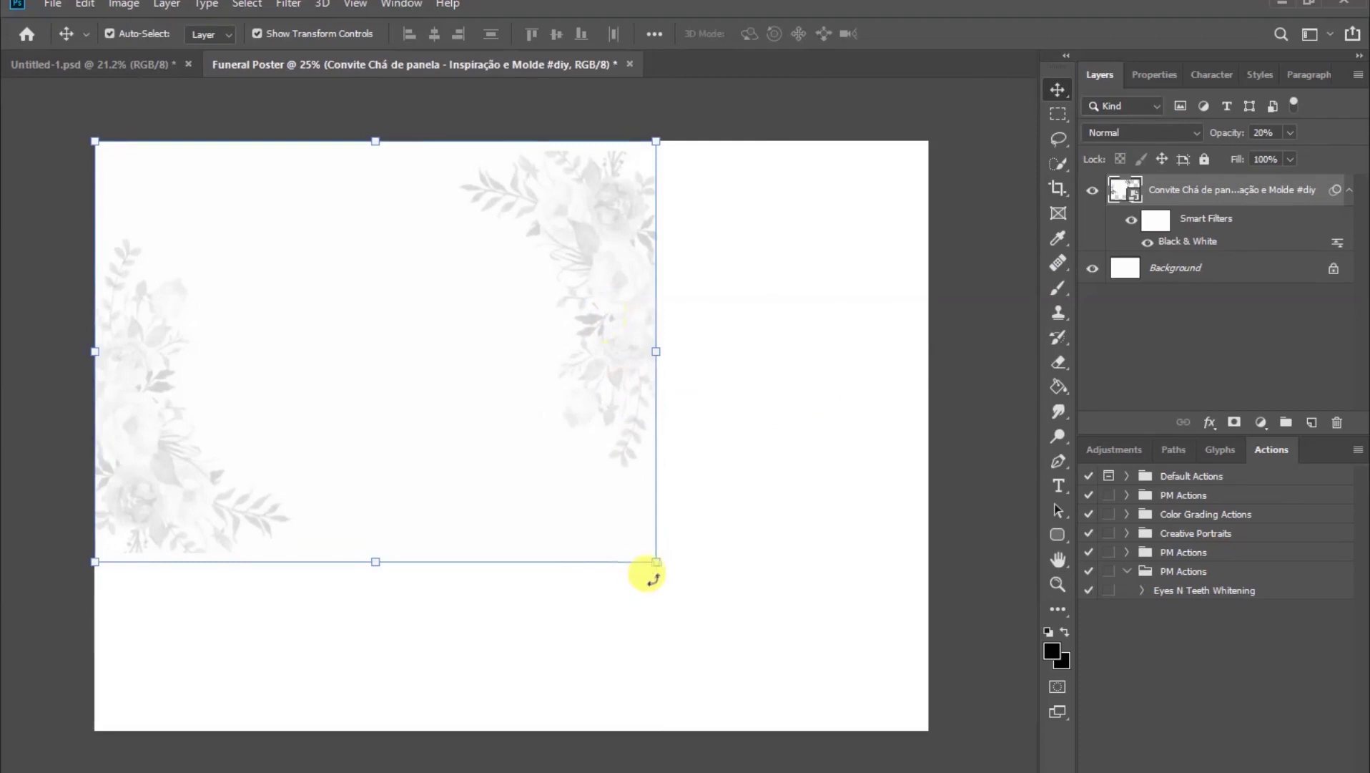
pyautogui.moveTo(656, 563); pyautogui.dragTo(561, 490)
pyautogui.click(729, 35)
pyautogui.hotkey('ctrl', 'alt', 'shift', 'b')
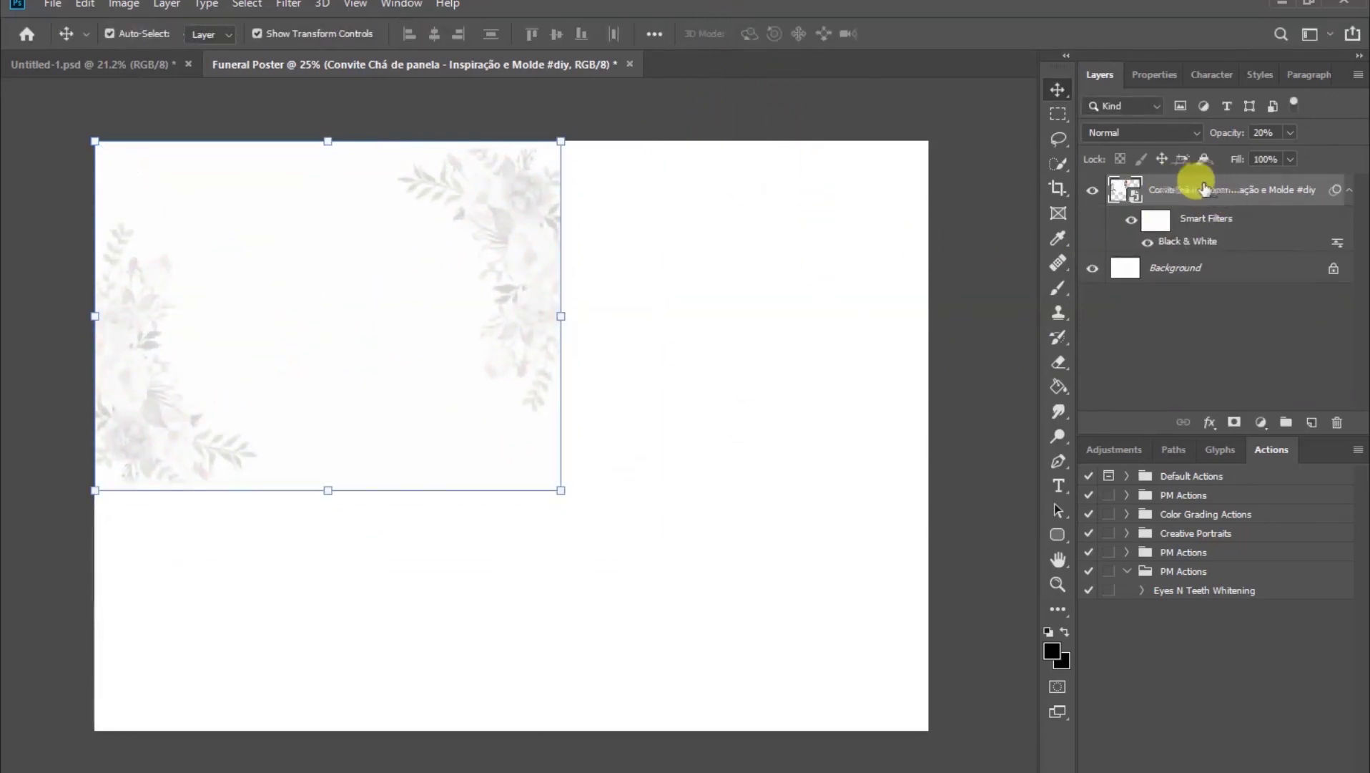
# - Mask the floral layer and erase its right and bottom edges with a 600 px soft brush
pyautogui.click(1236, 422)
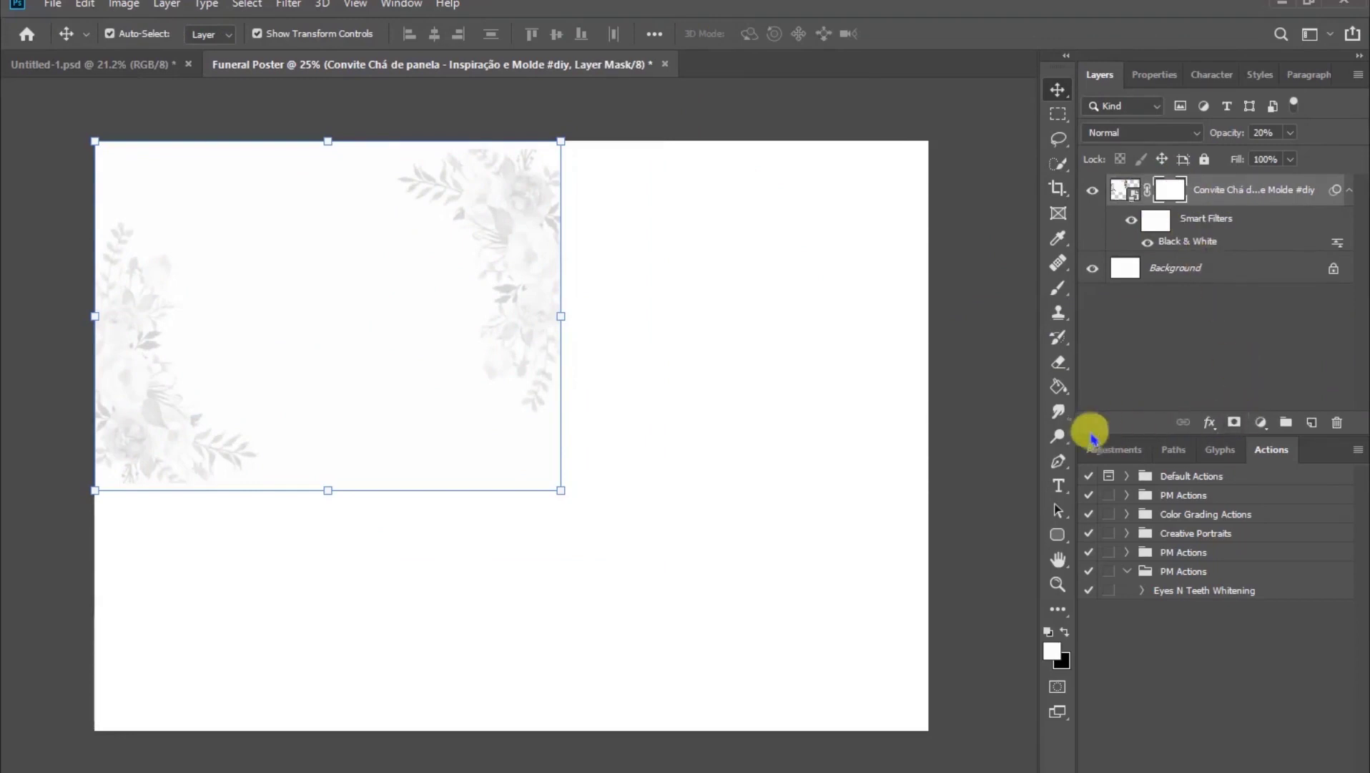
pyautogui.click(1060, 368)
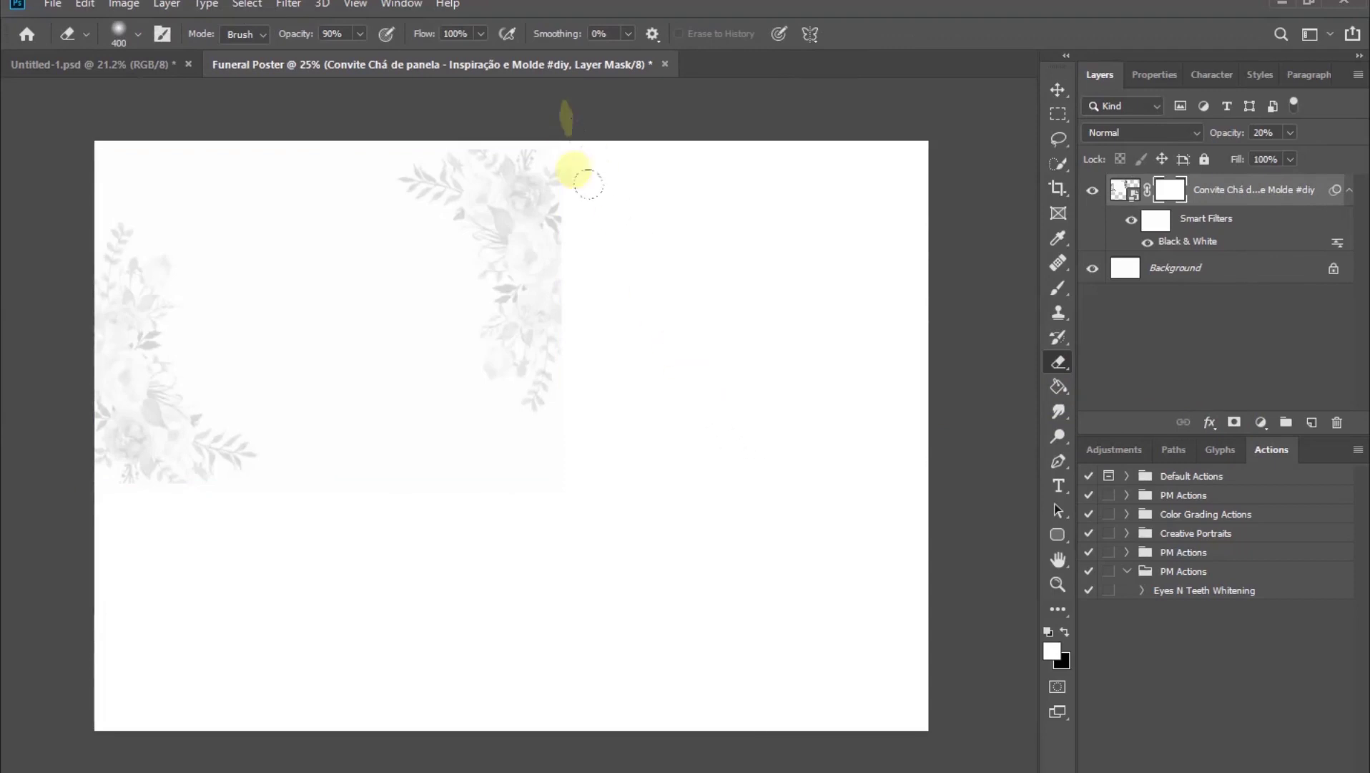
pyautogui.rightClick(624, 214)
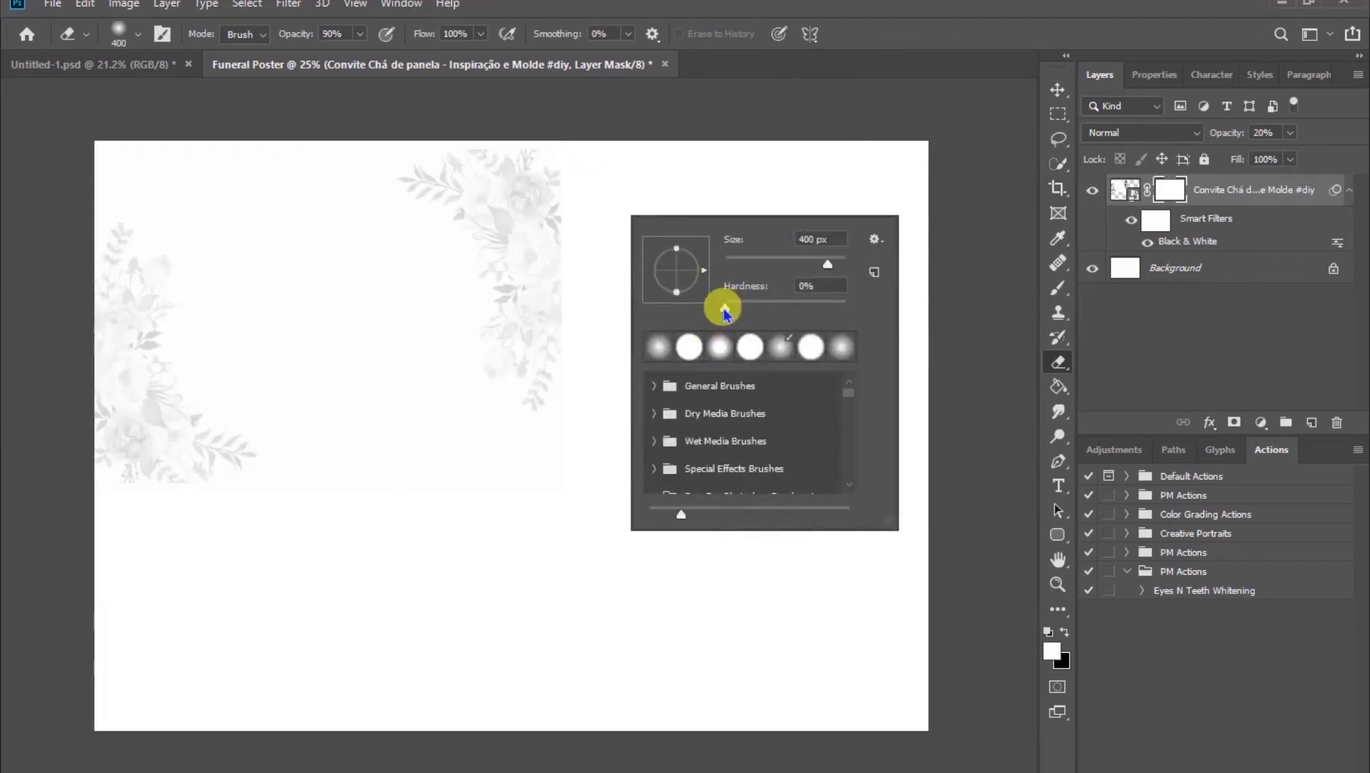
pyautogui.click(685, 83)
pyautogui.press(']')
pyautogui.press(']')
pyautogui.moveTo(553, 125)
pyautogui.mouseDown()
pyautogui.moveTo(573, 173)
pyautogui.moveTo(567, 125)
pyautogui.moveTo(563, 243)
pyautogui.mouseUp()
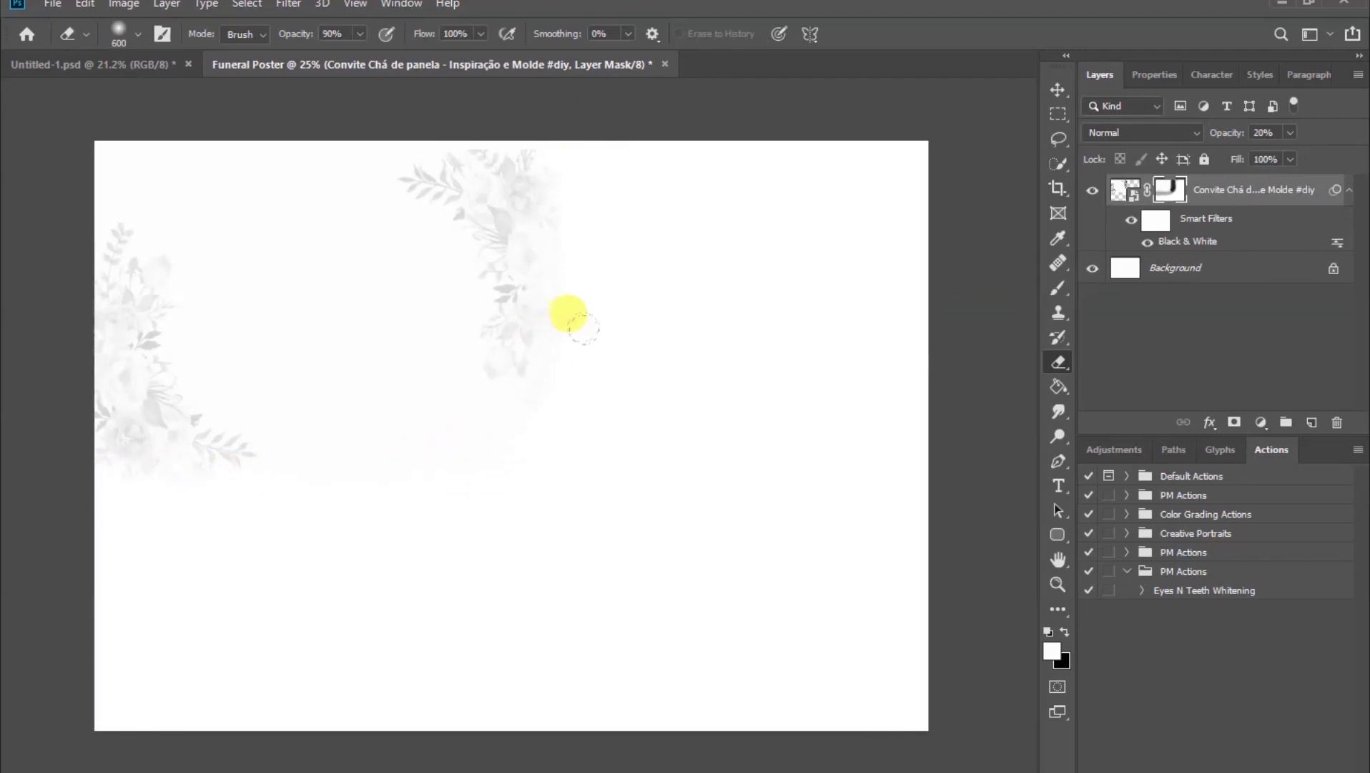
pyautogui.click(1058, 89)
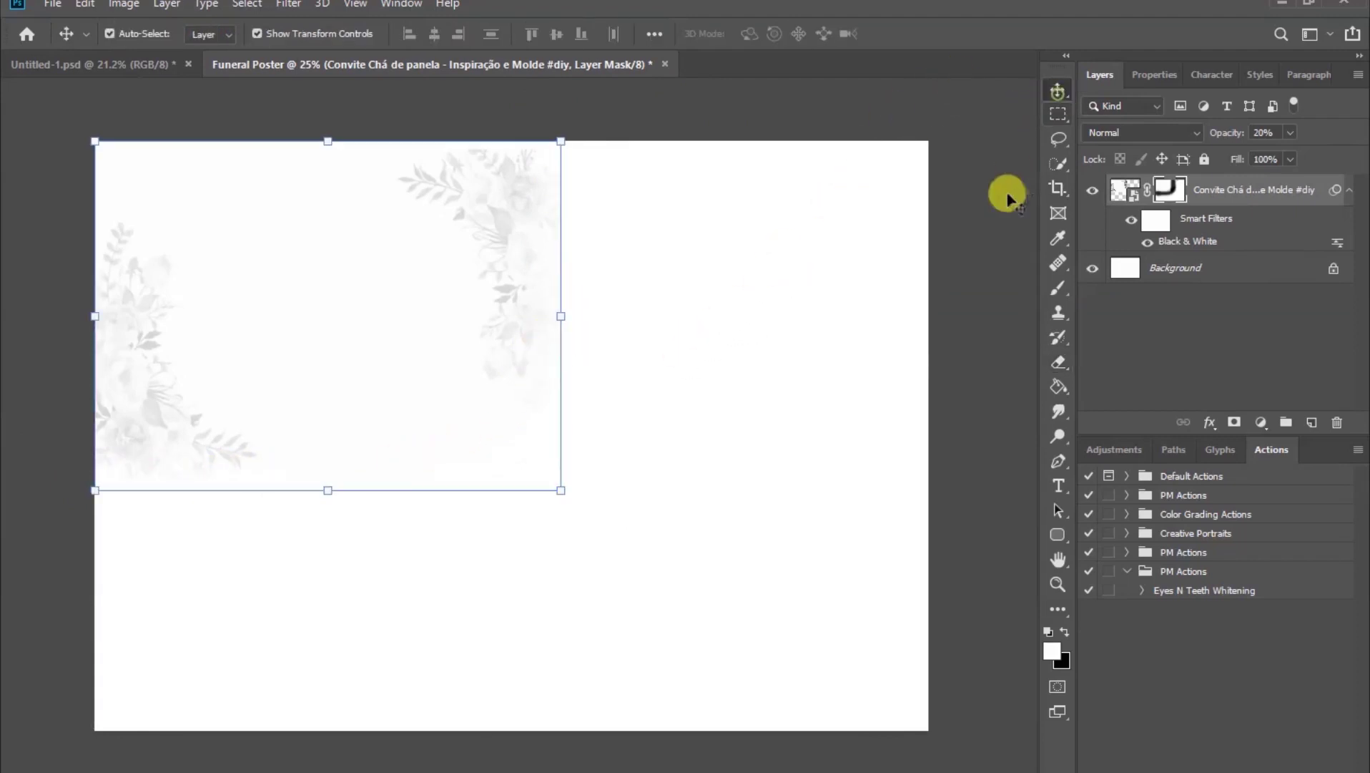
pyautogui.click(972, 270)
# - Place the white chrysanthemum photo and mask away its ribbon, grey smudge and left edge
pyautogui.moveTo(472, 771); pyautogui.dragTo(813, 269)
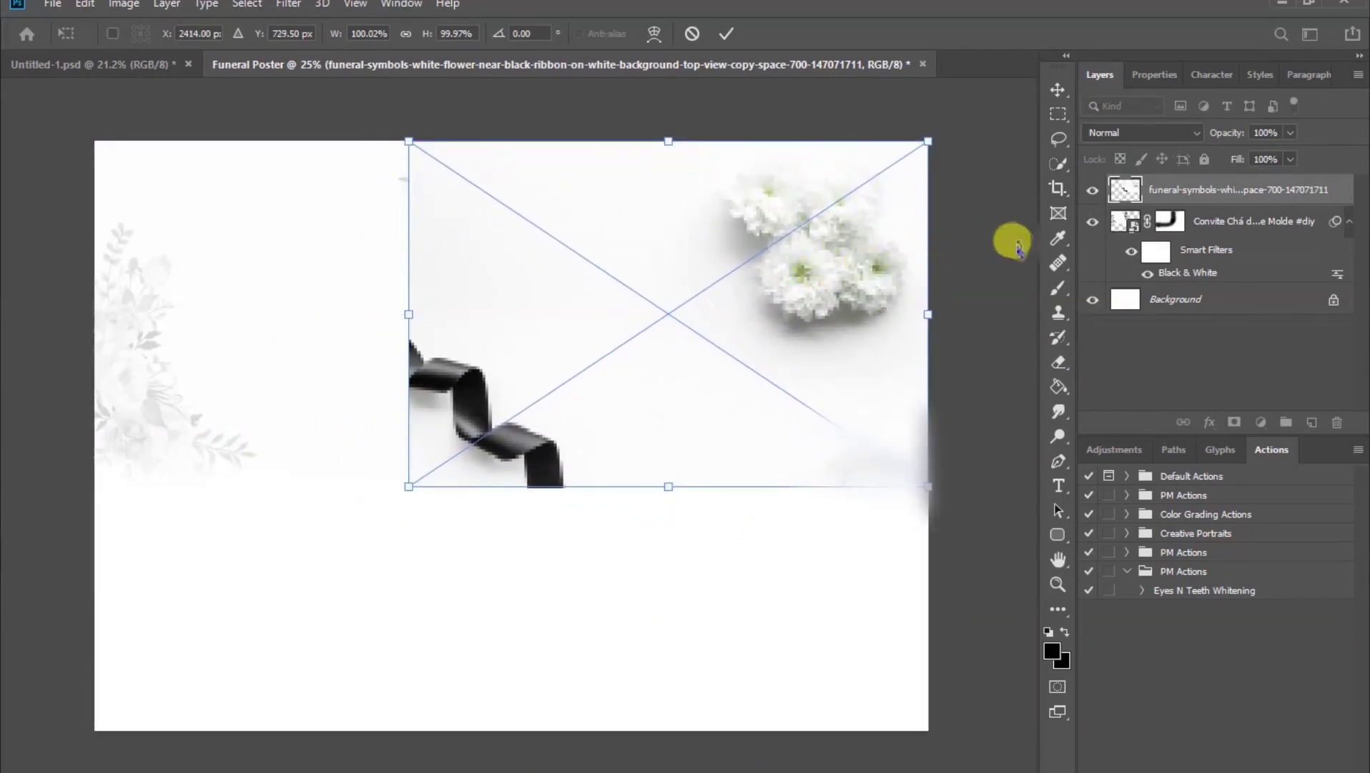
pyautogui.click(1237, 201)
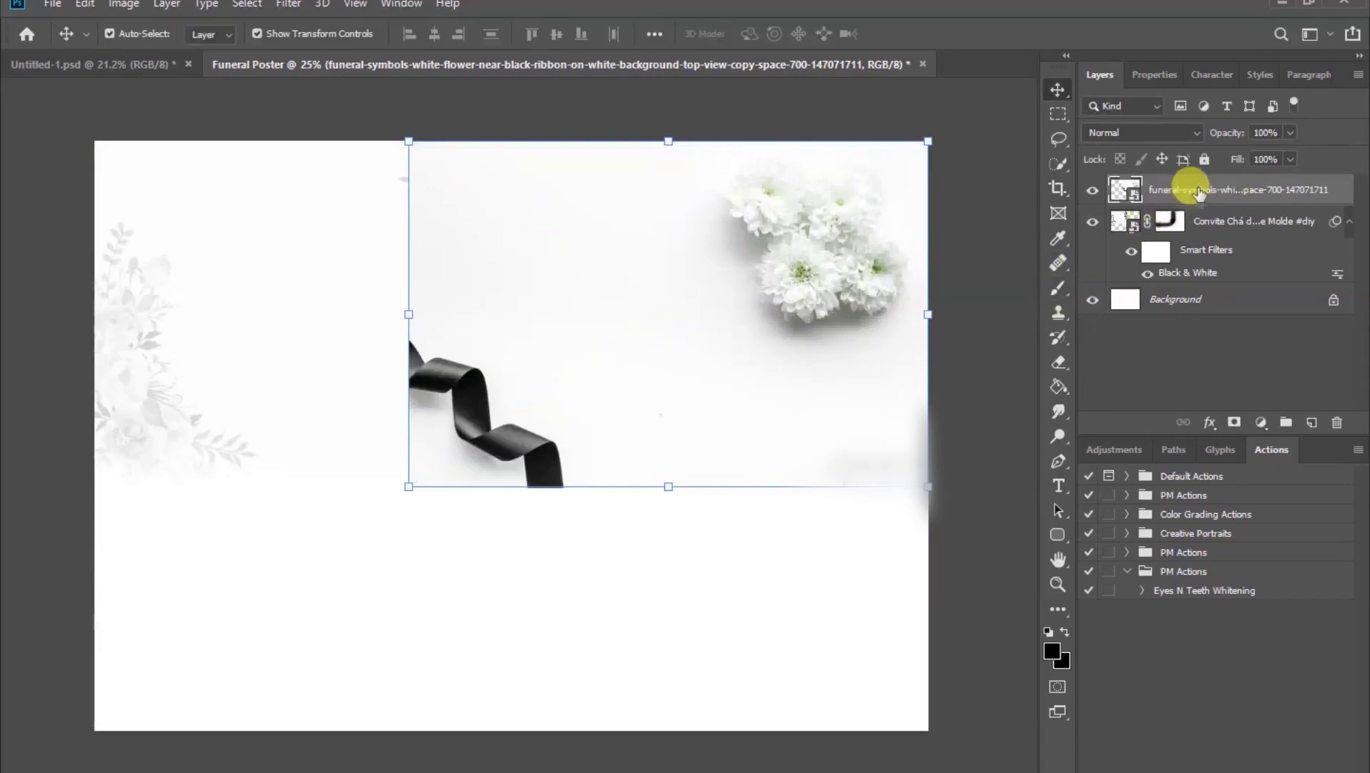
pyautogui.click(1234, 424)
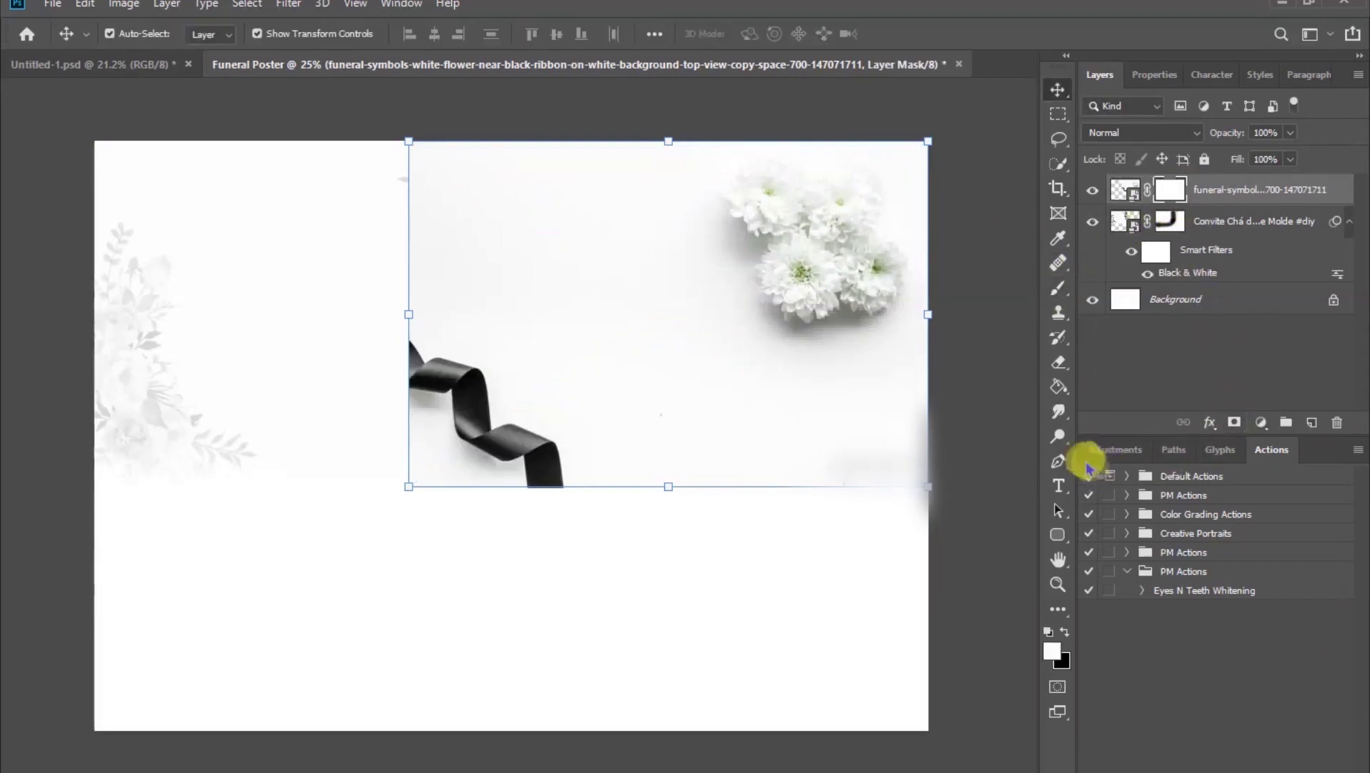
pyautogui.click(1059, 362)
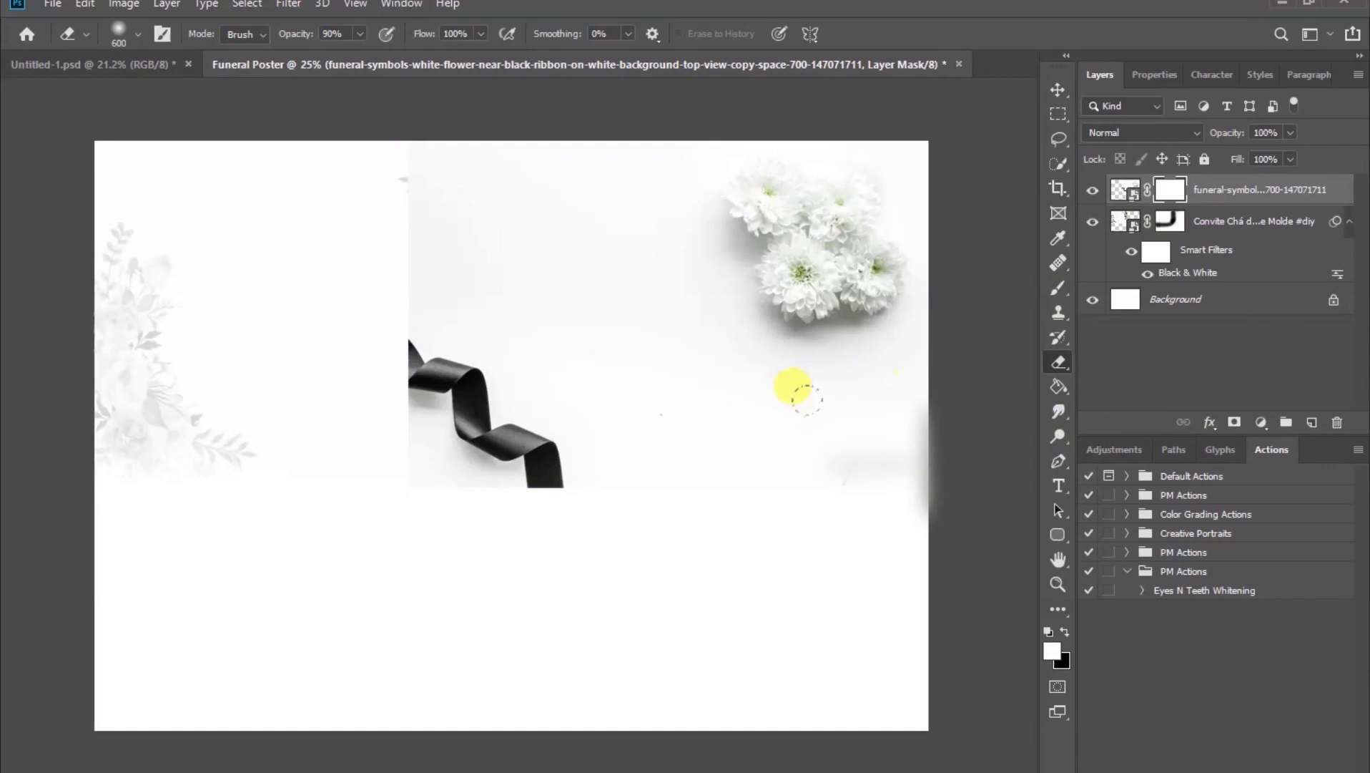
pyautogui.moveTo(576, 434); pyautogui.dragTo(842, 432)
pyautogui.moveTo(742, 438)
pyautogui.mouseDown()
pyautogui.moveTo(541, 440)
pyautogui.moveTo(426, 405)
pyautogui.moveTo(351, 286)
pyautogui.moveTo(483, 424)
pyautogui.mouseUp()
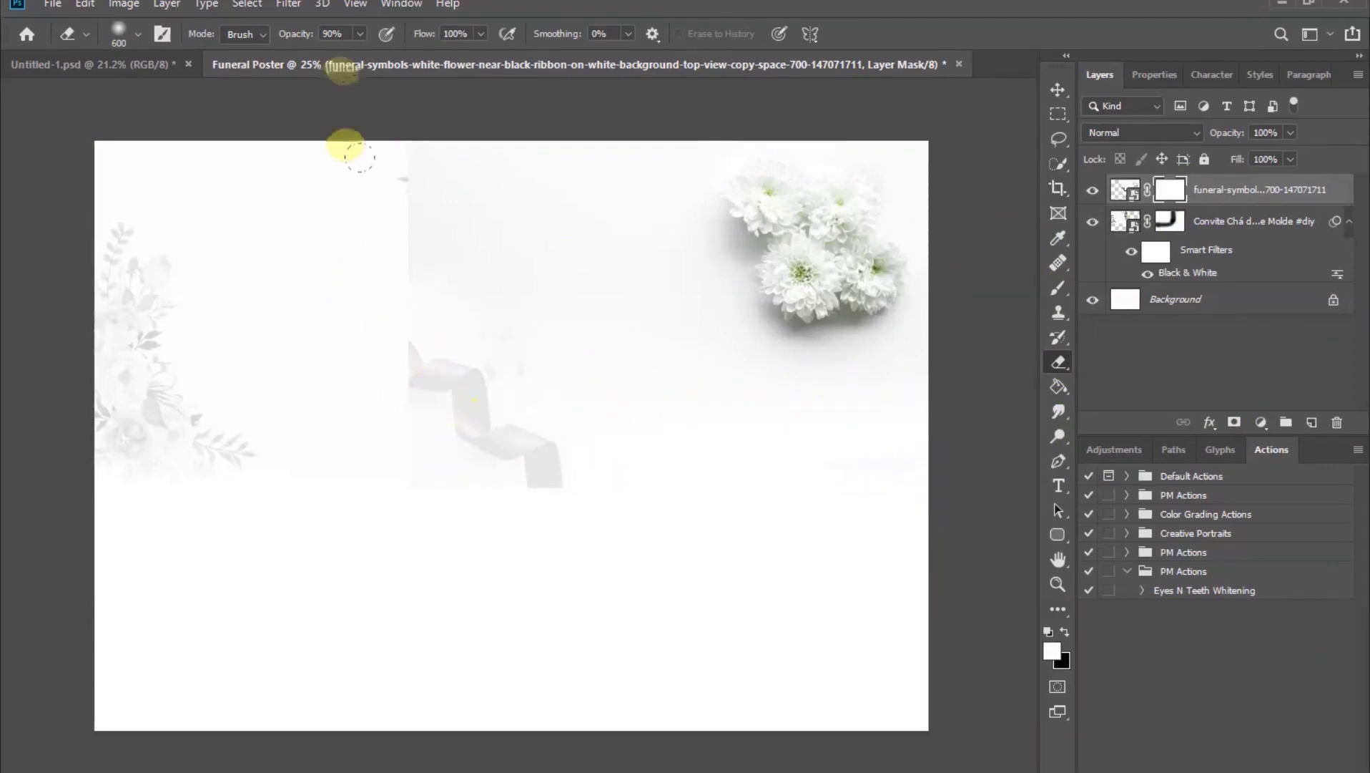
pyautogui.moveTo(358, 146)
pyautogui.mouseDown()
pyautogui.moveTo(330, 318)
pyautogui.moveTo(346, 392)
pyautogui.moveTo(447, 461)
pyautogui.mouseUp()
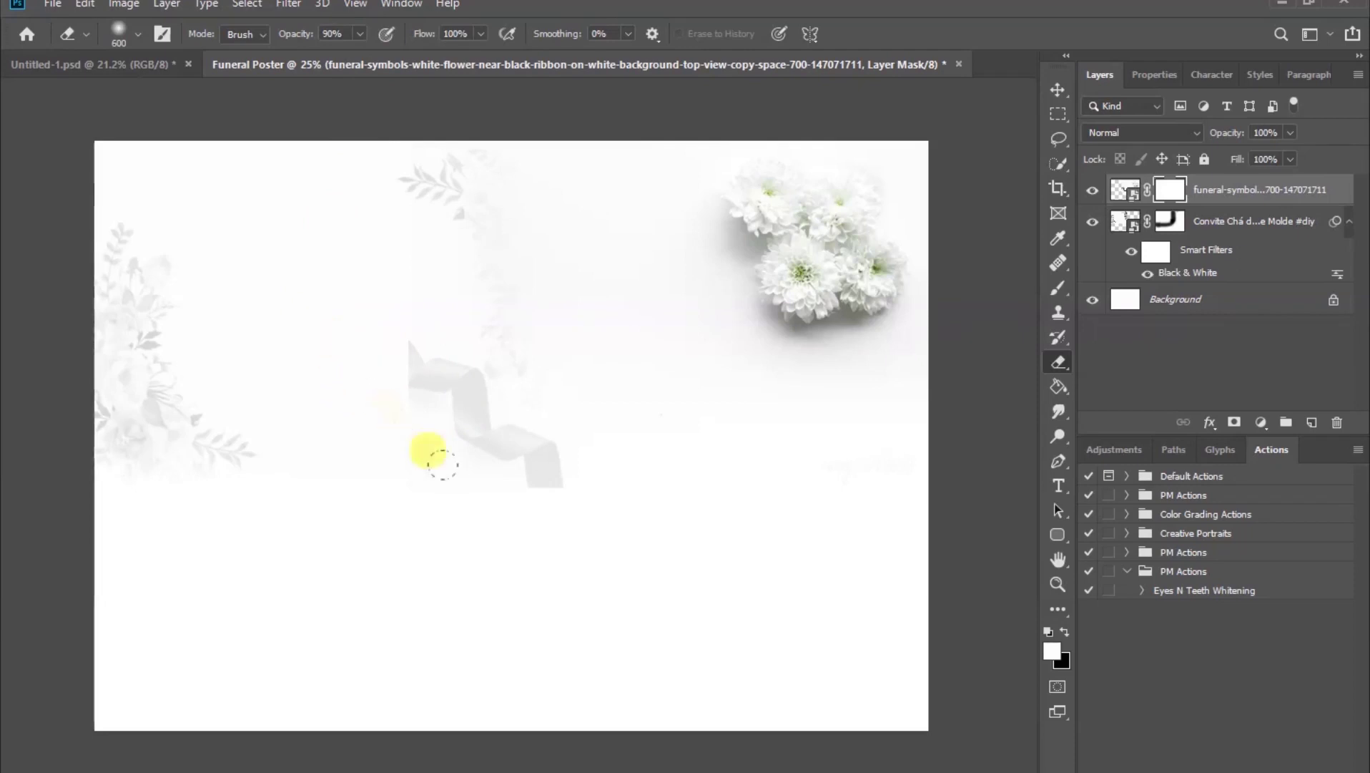
pyautogui.moveTo(358, 146)
pyautogui.mouseDown()
pyautogui.moveTo(329, 286)
pyautogui.moveTo(416, 406)
pyautogui.moveTo(366, 284)
pyautogui.moveTo(424, 342)
pyautogui.moveTo(458, 444)
pyautogui.moveTo(499, 450)
pyautogui.moveTo(412, 419)
pyautogui.moveTo(463, 449)
pyautogui.mouseUp()
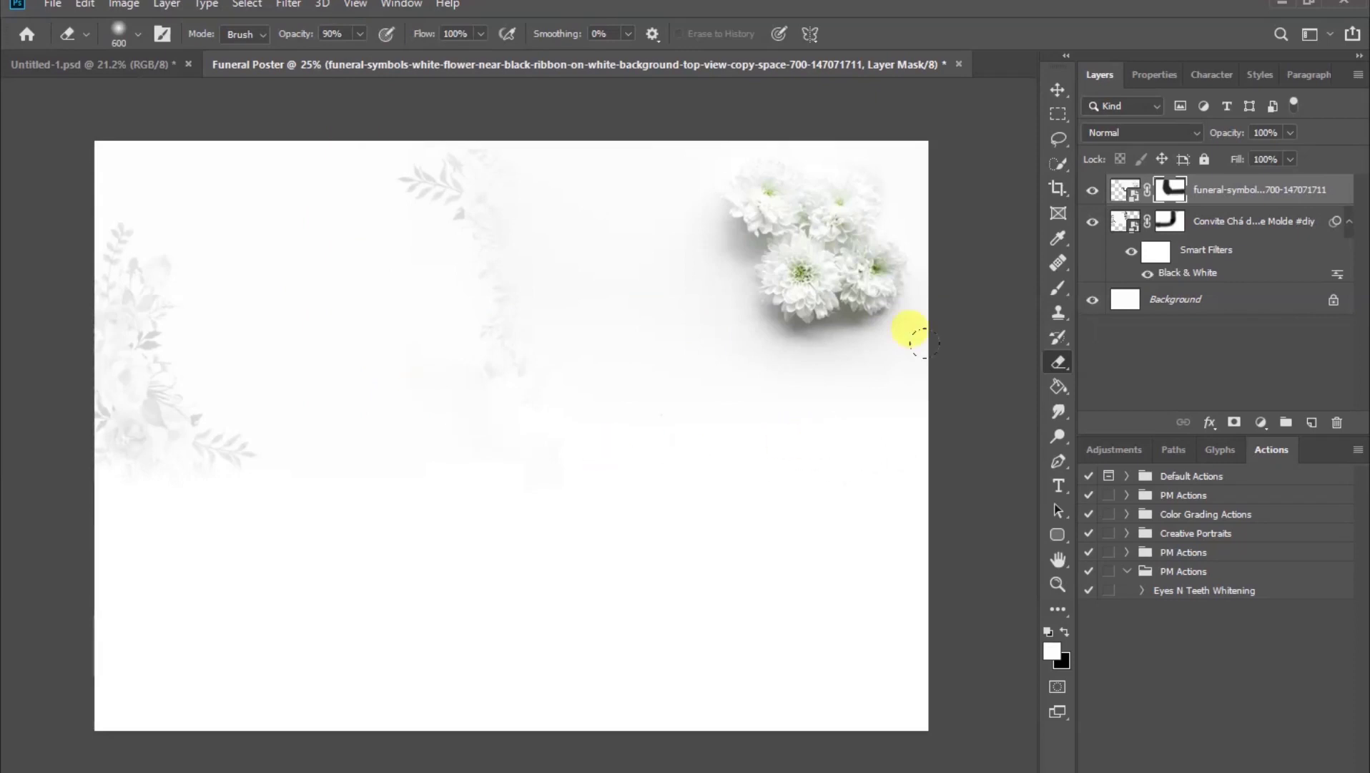
# - Shrink the chrysanthemum photo so it sits in the poster's top-right corner
pyautogui.click(1059, 91)
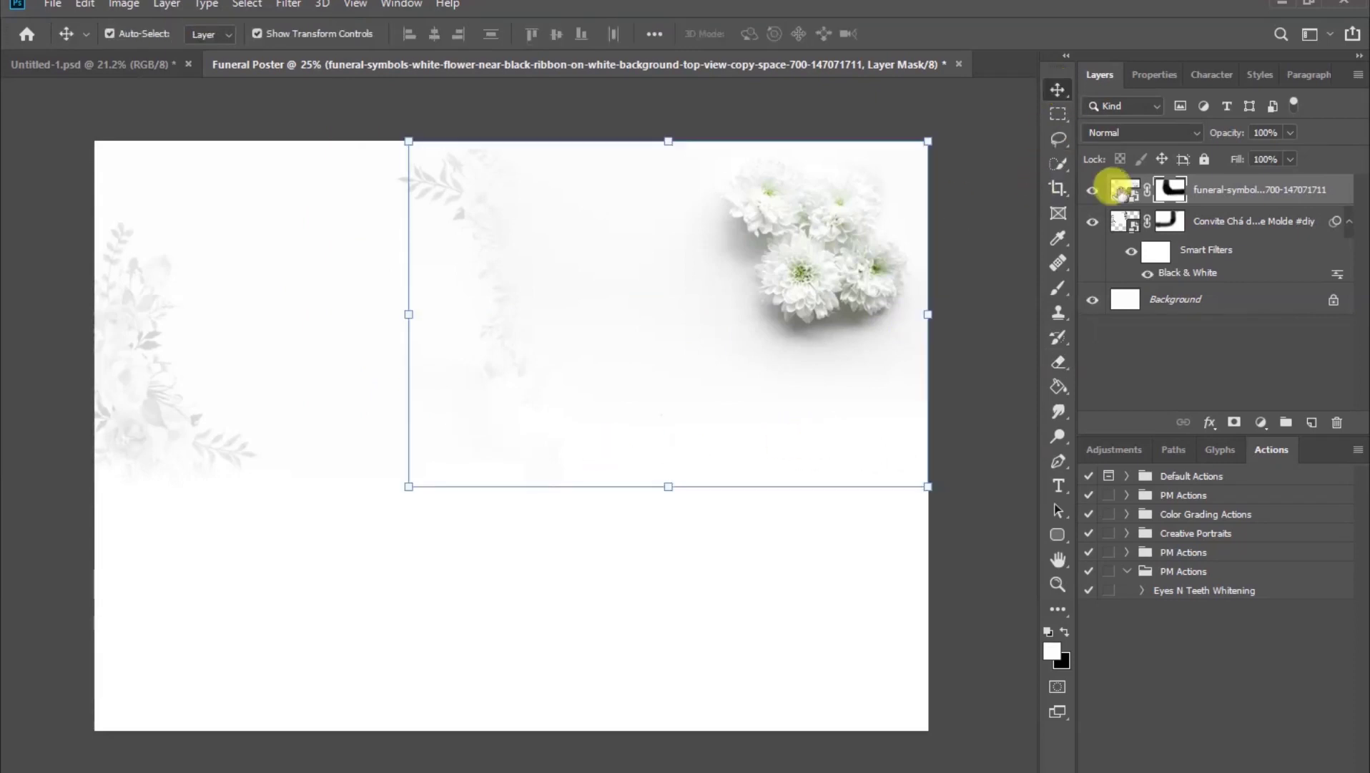
pyautogui.click(407, 489)
pyautogui.moveTo(407, 489); pyautogui.dragTo(542, 432)
pyautogui.click(913, 34)
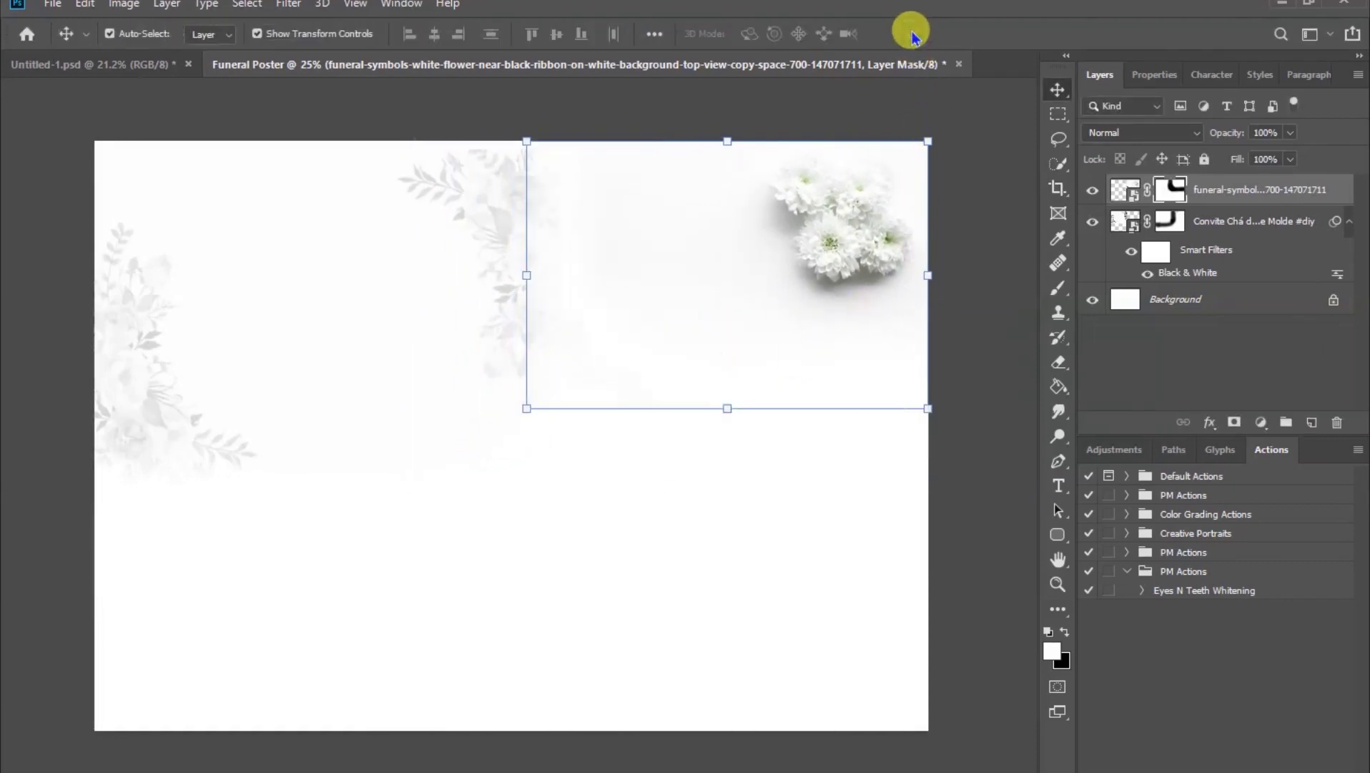
pyautogui.click(978, 206)
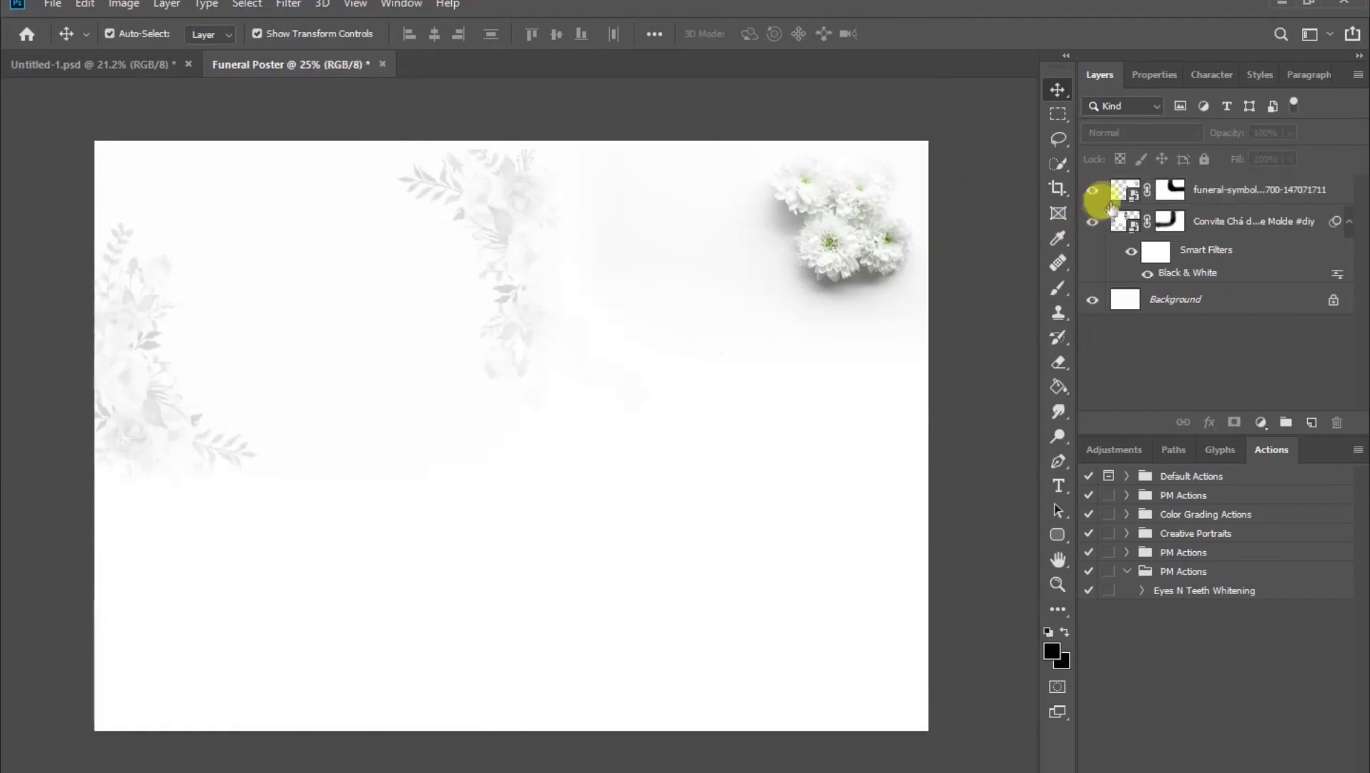
# - Apply a default Black & White adjustment to the chrysanthemum photo layer
pyautogui.click(1117, 192)
pyautogui.click(125, 4)
pyautogui.moveTo(140, 57)
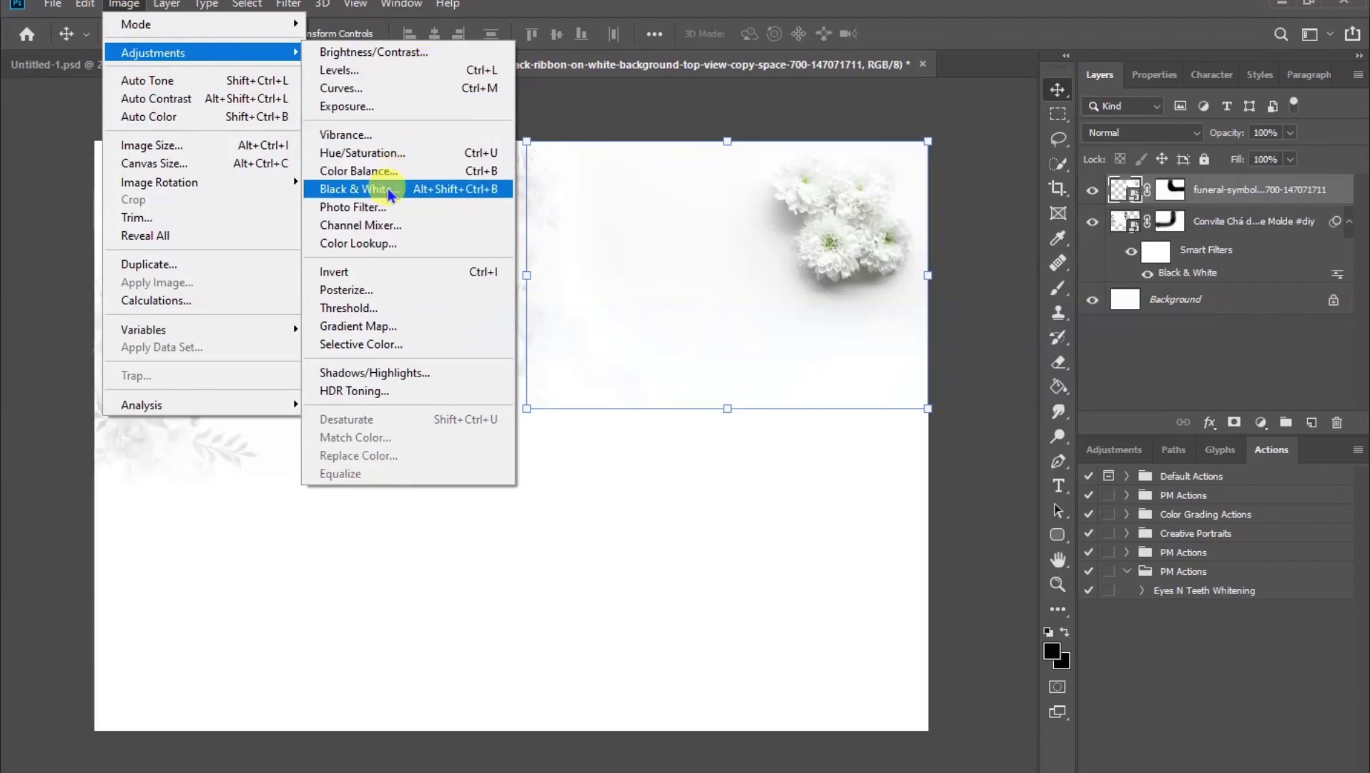
pyautogui.click(498, 197)
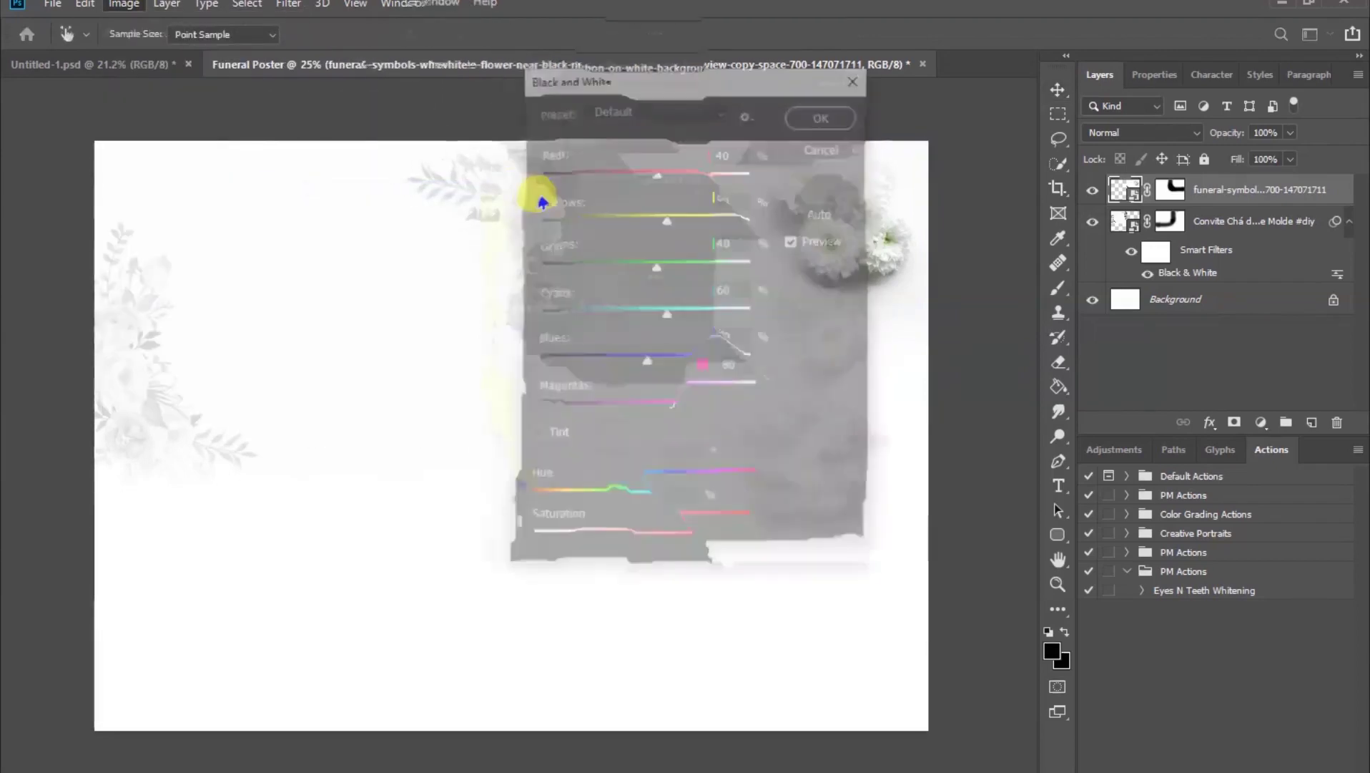
pyautogui.click(842, 127)
pyautogui.press('v')
pyautogui.click(966, 467)
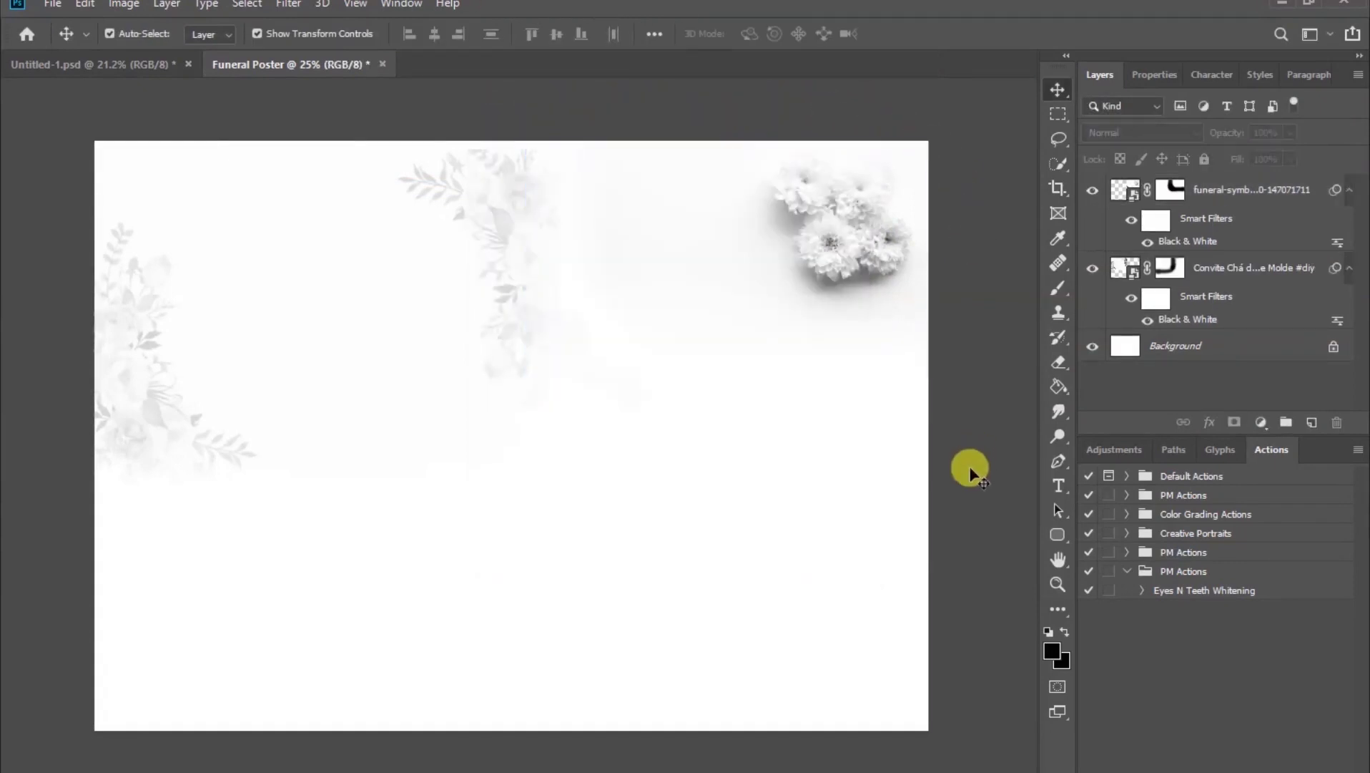
pyautogui.click(1052, 538)
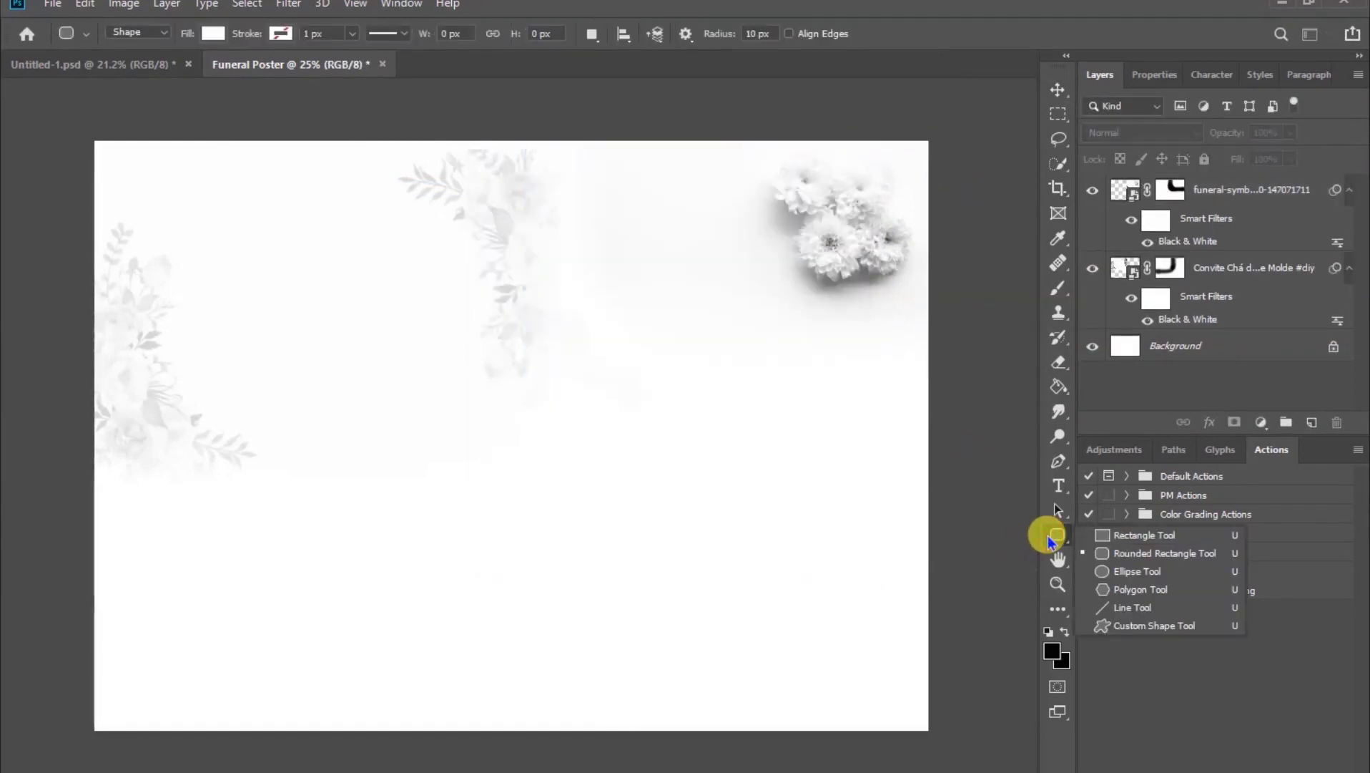
# - Draw a 3604 × 544 px rectangle band across the poster's middle and fill it black
pyautogui.click(1159, 535)
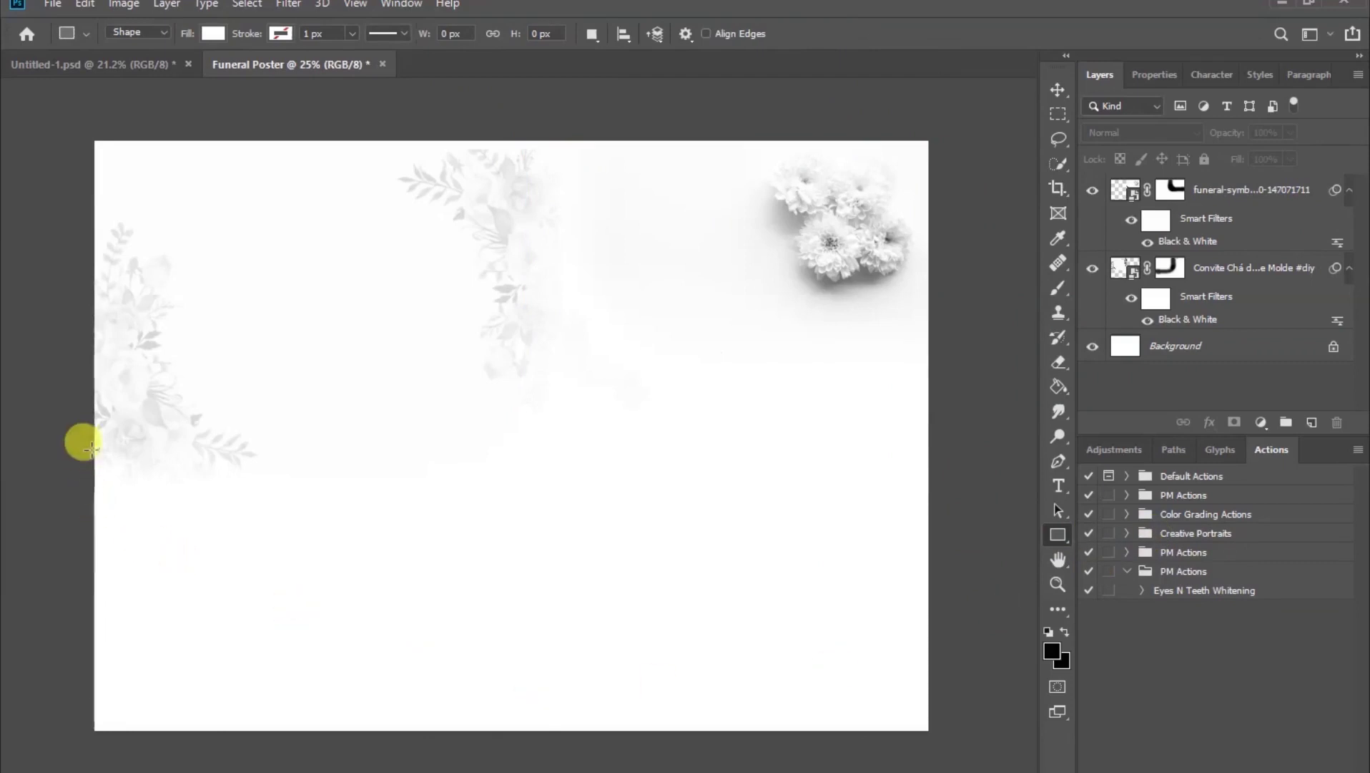
pyautogui.moveTo(86, 361); pyautogui.dragTo(943, 488)
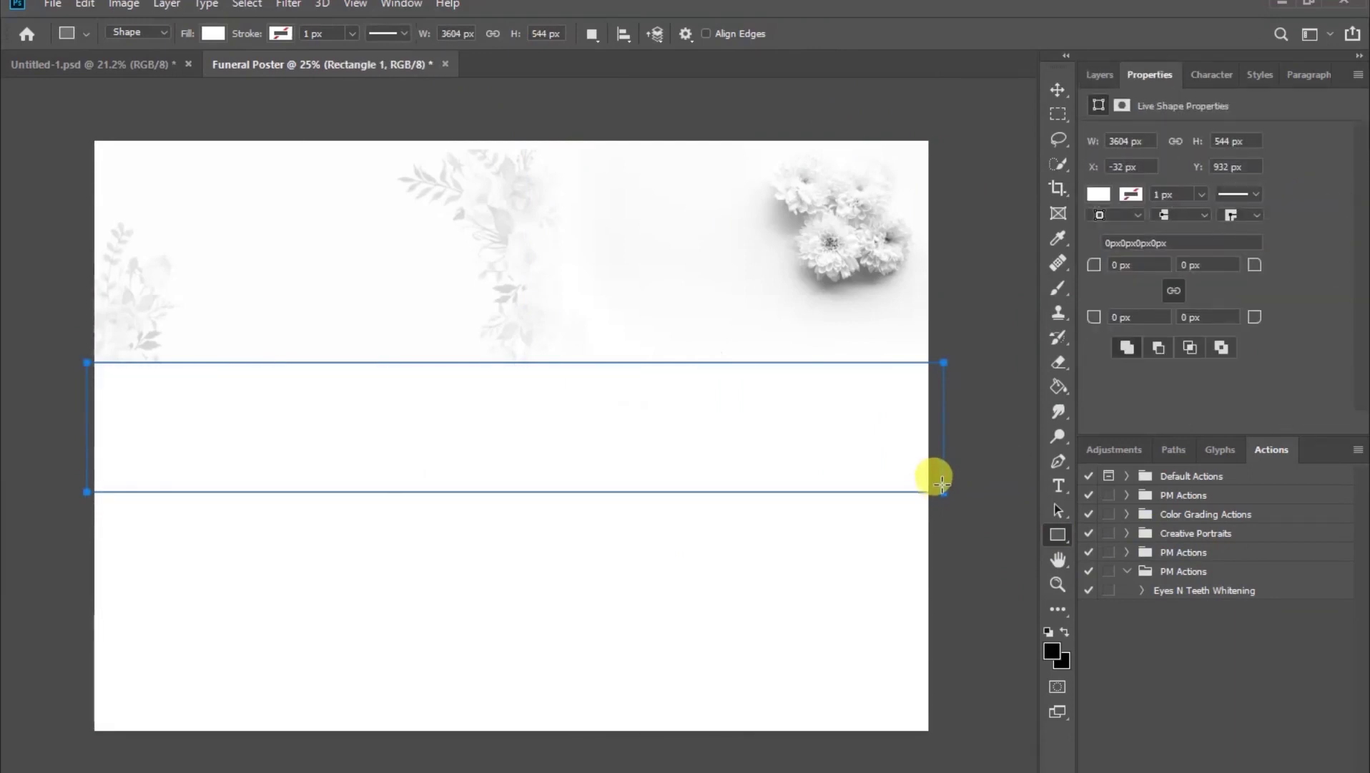
pyautogui.click(1099, 194)
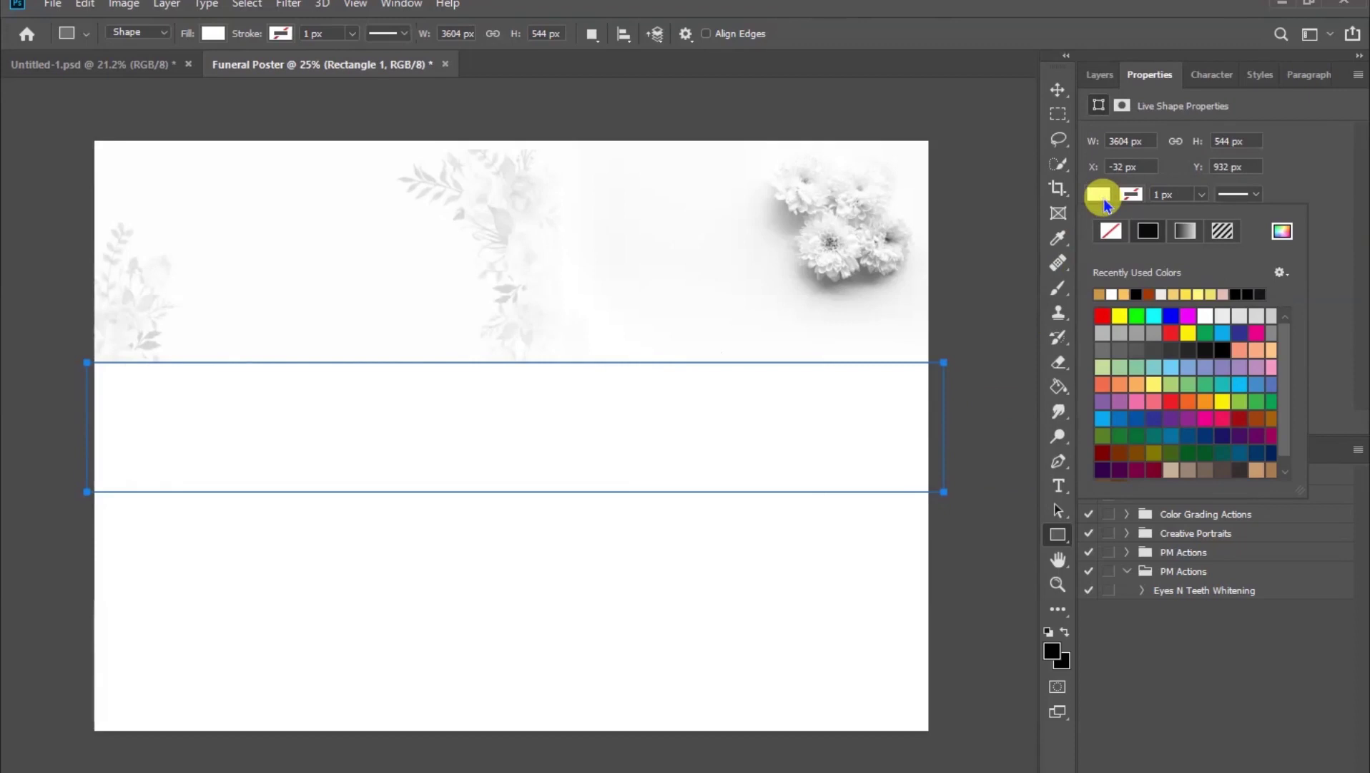
pyautogui.click(1137, 294)
pyautogui.click(1058, 90)
pyautogui.click(1058, 89)
pyautogui.click(1000, 252)
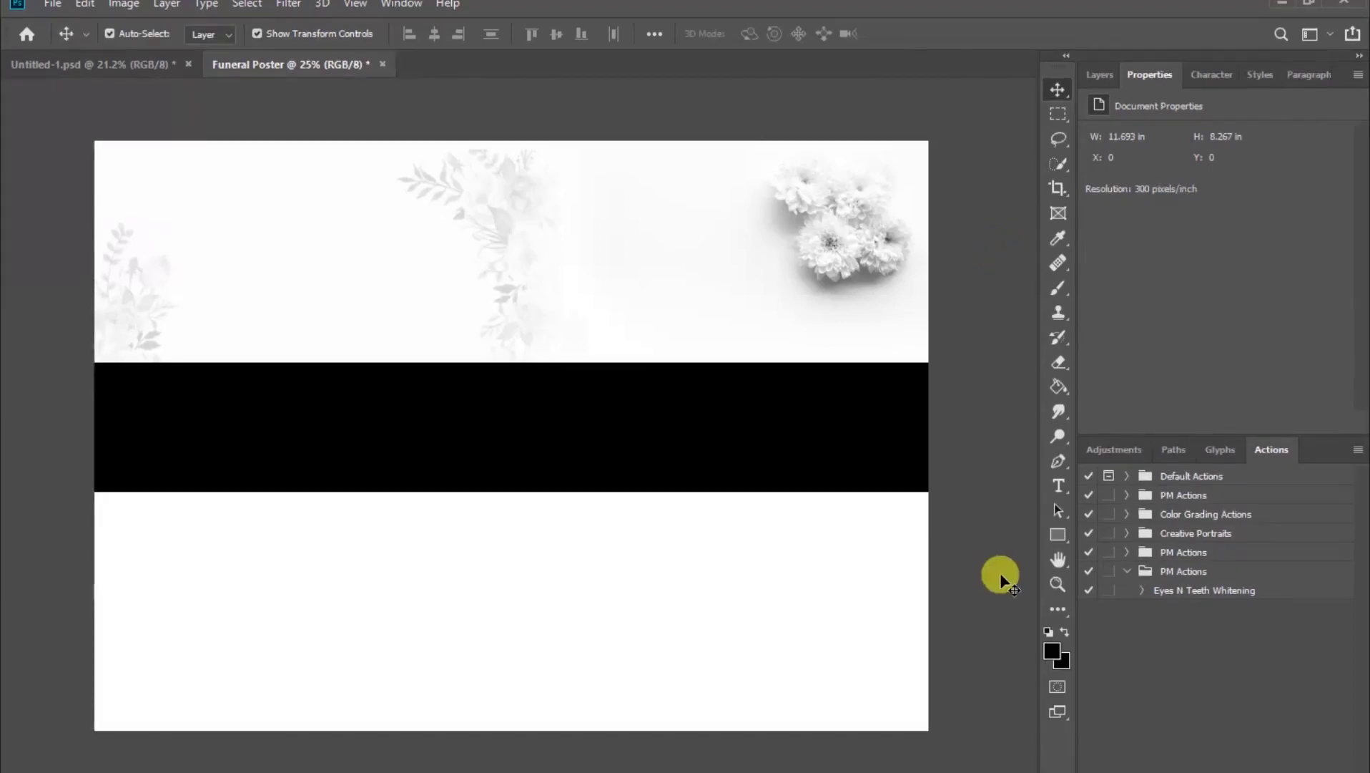
pyautogui.click(1060, 535)
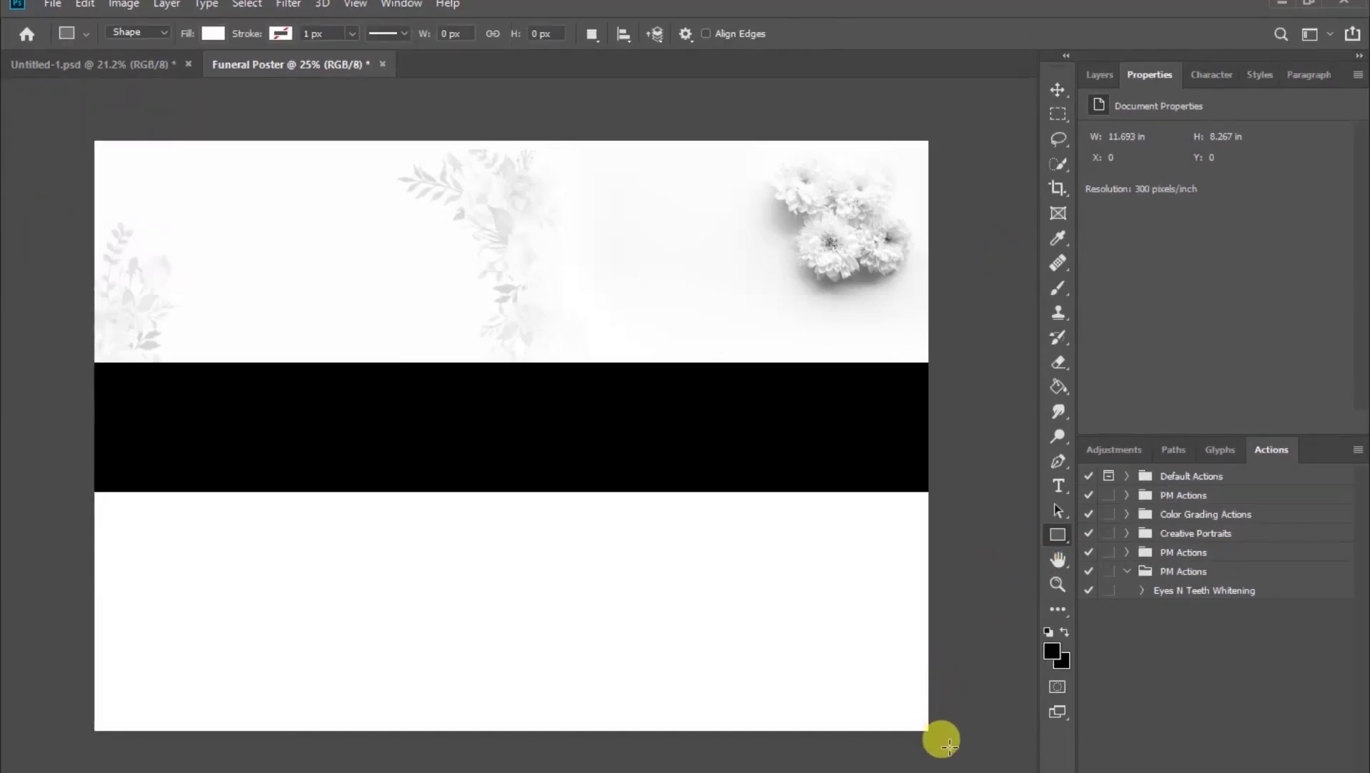
# - Draw a 3712 × 1156 px rectangle over the lower section and fill it gold #c79646
pyautogui.moveTo(959, 755); pyautogui.dragTo(75, 482)
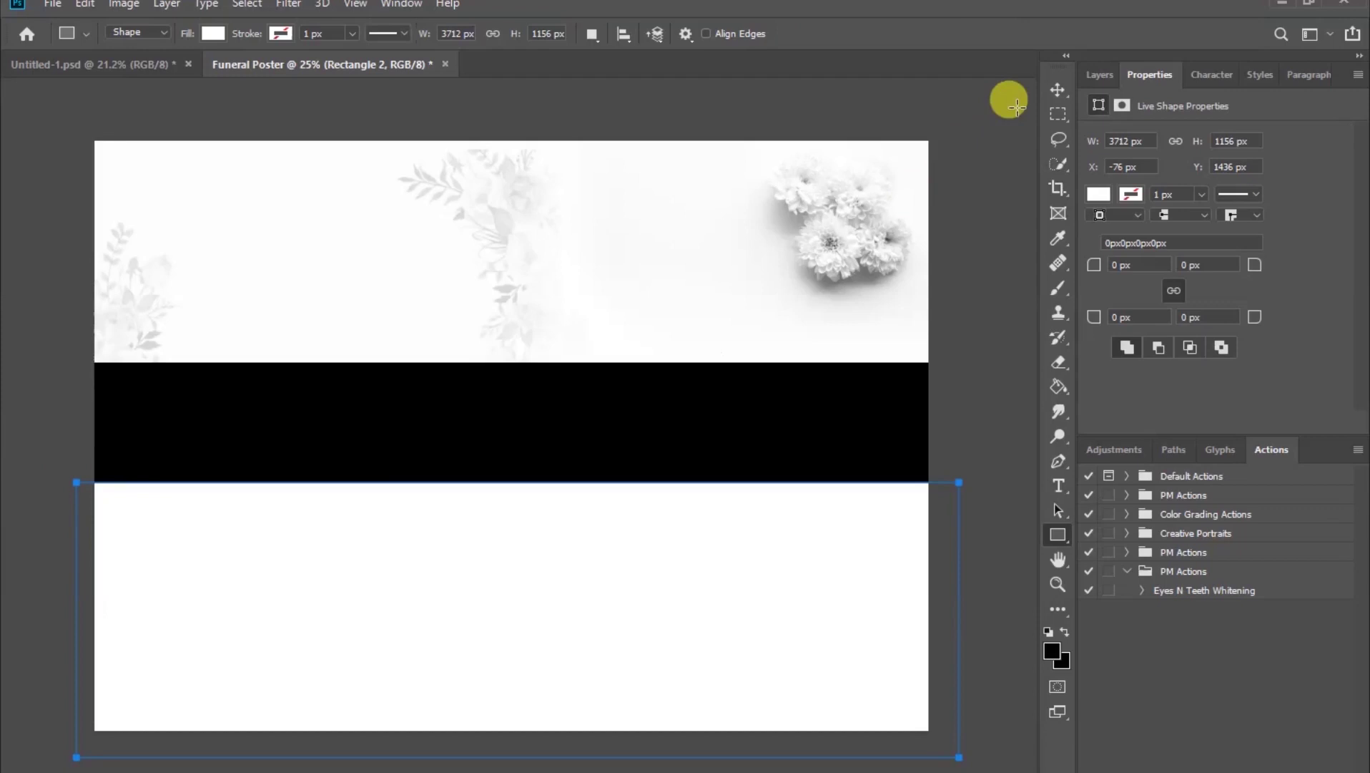
pyautogui.click(1058, 91)
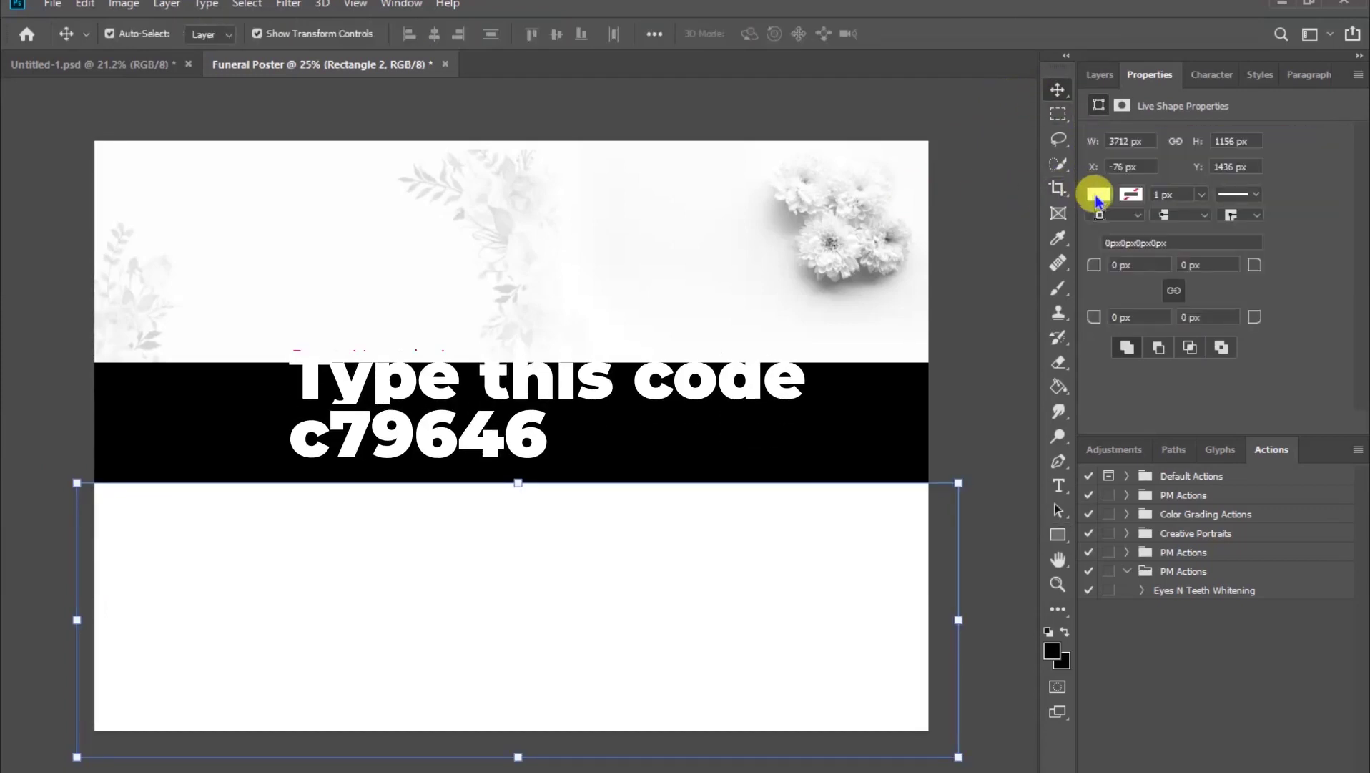
pyautogui.click(1094, 194)
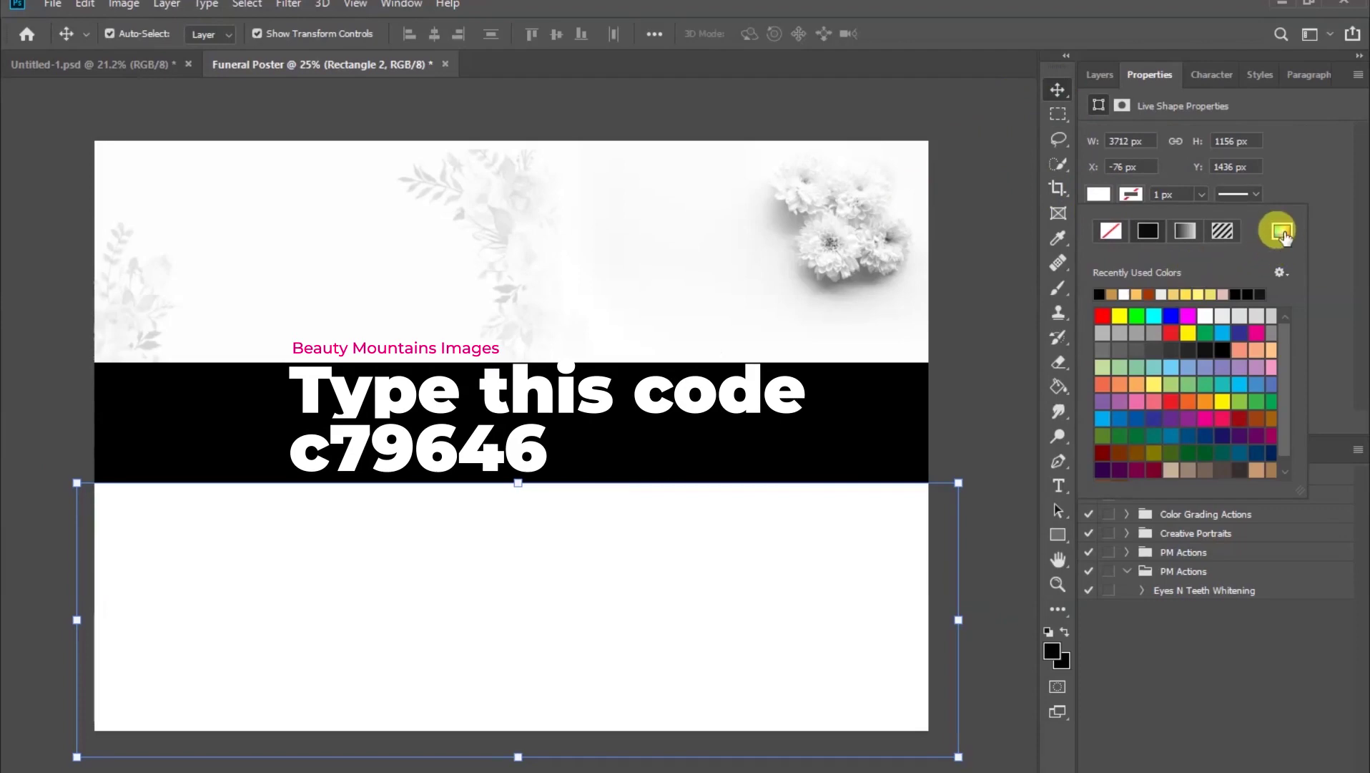
pyautogui.click(1282, 230)
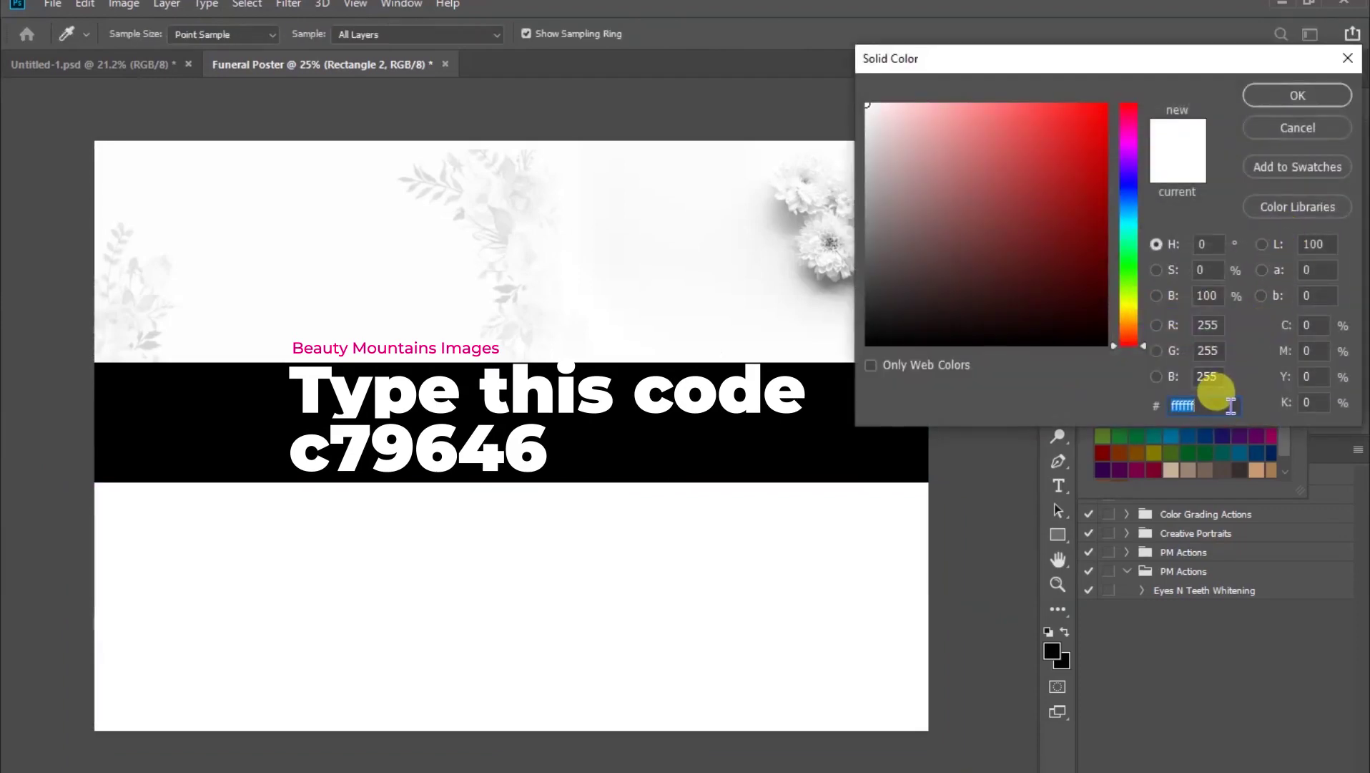
pyautogui.write('c79646')
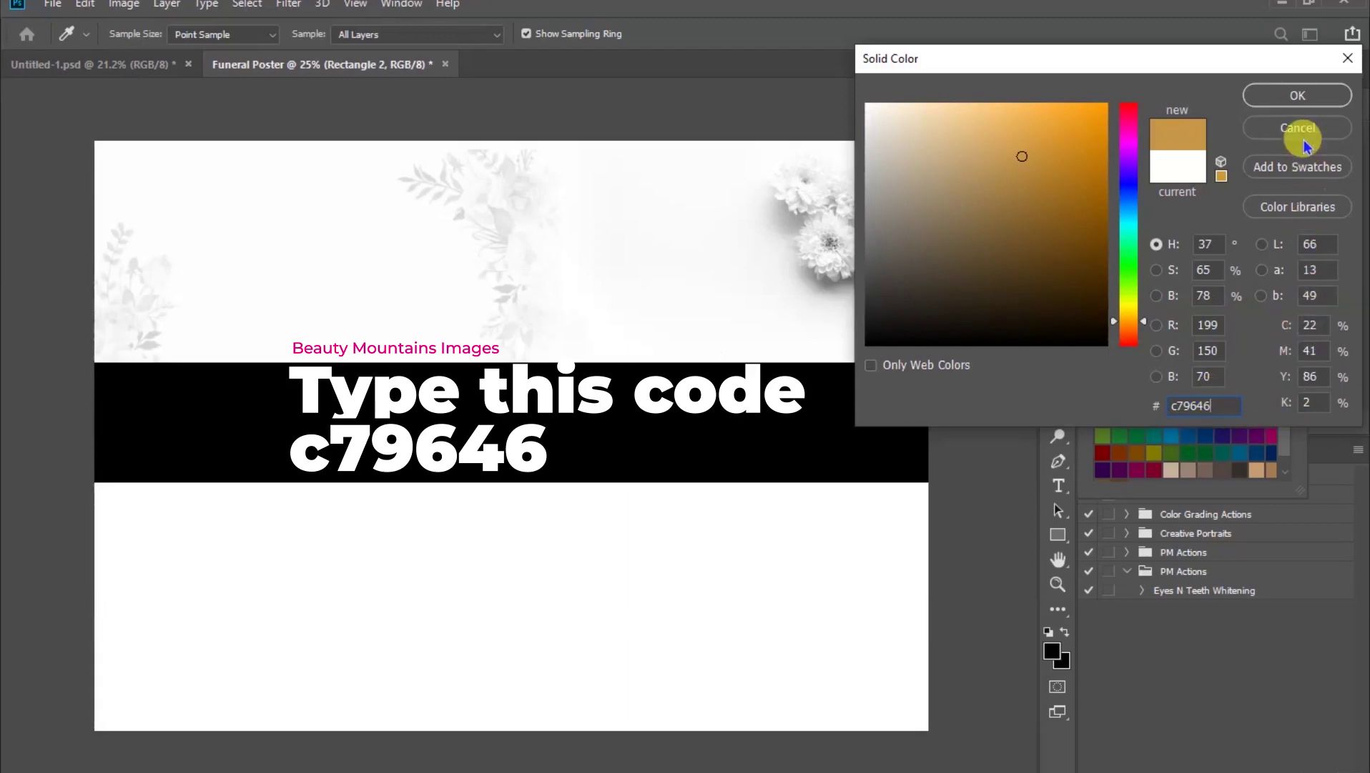
pyautogui.click(1302, 99)
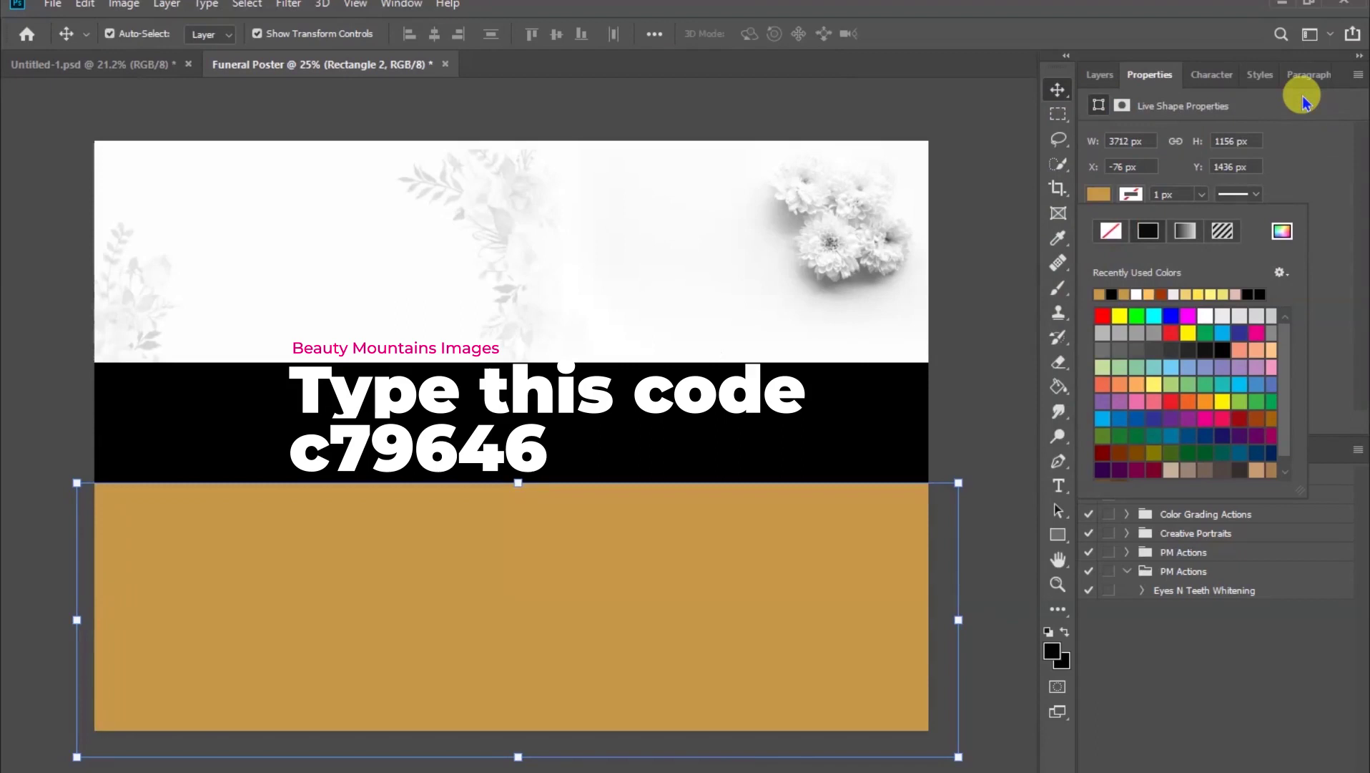
# - Set the gold rectangle's stroke to white at 34.70 px width
pyautogui.click(1057, 88)
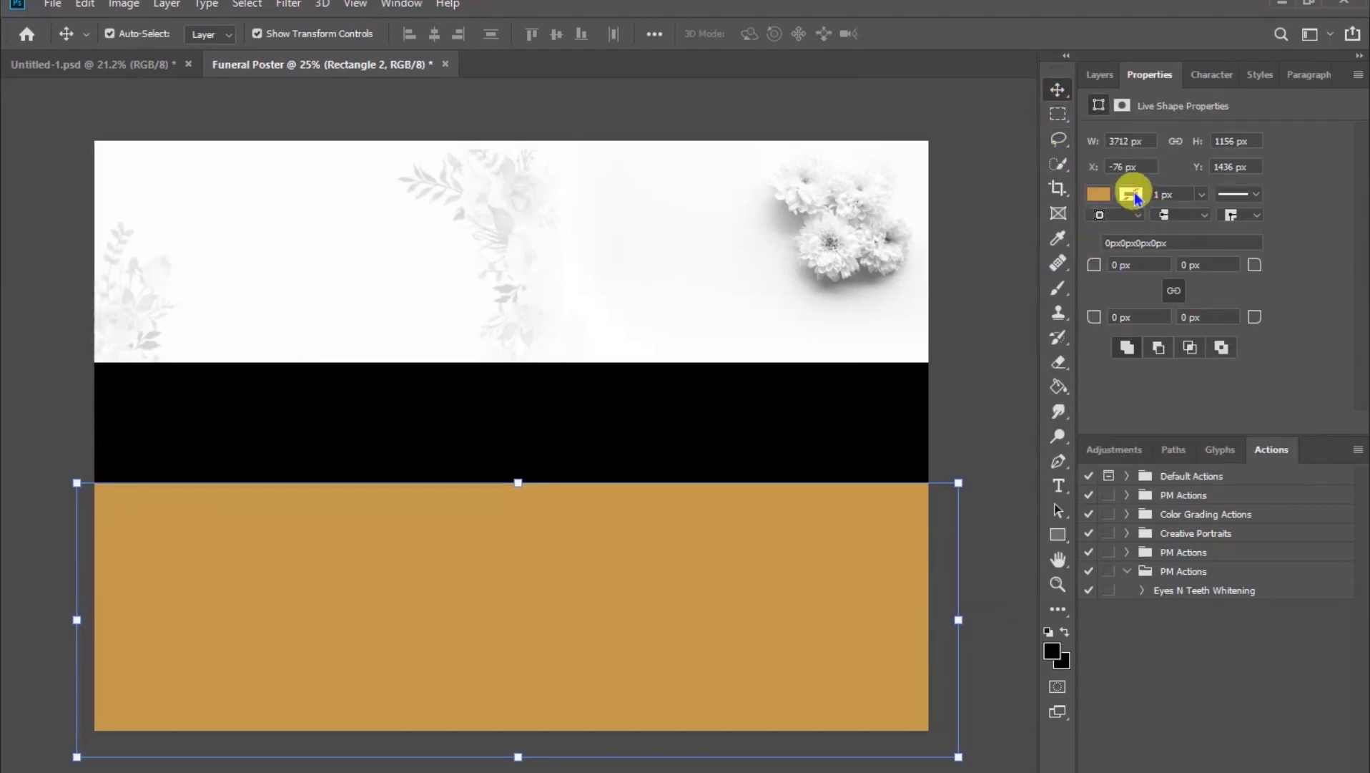
pyautogui.click(1131, 194)
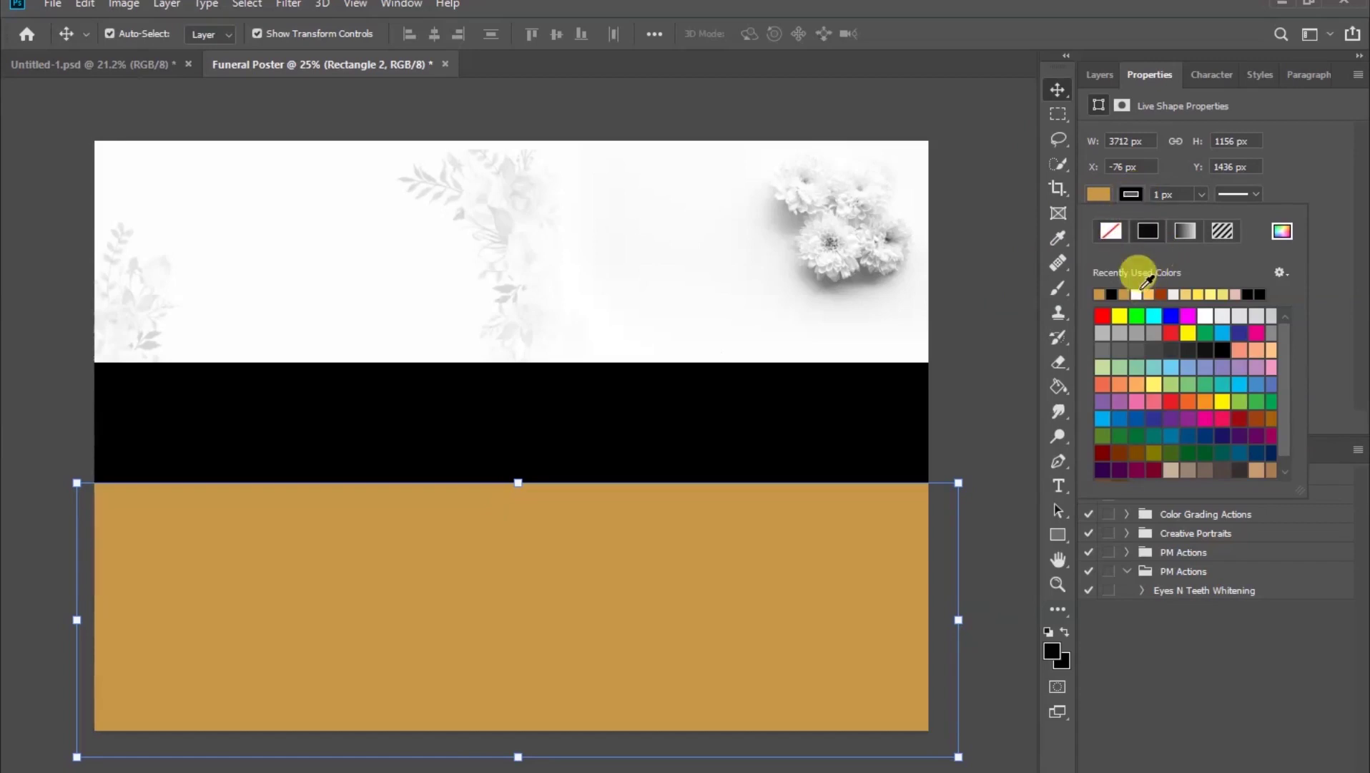
pyautogui.click(1203, 194)
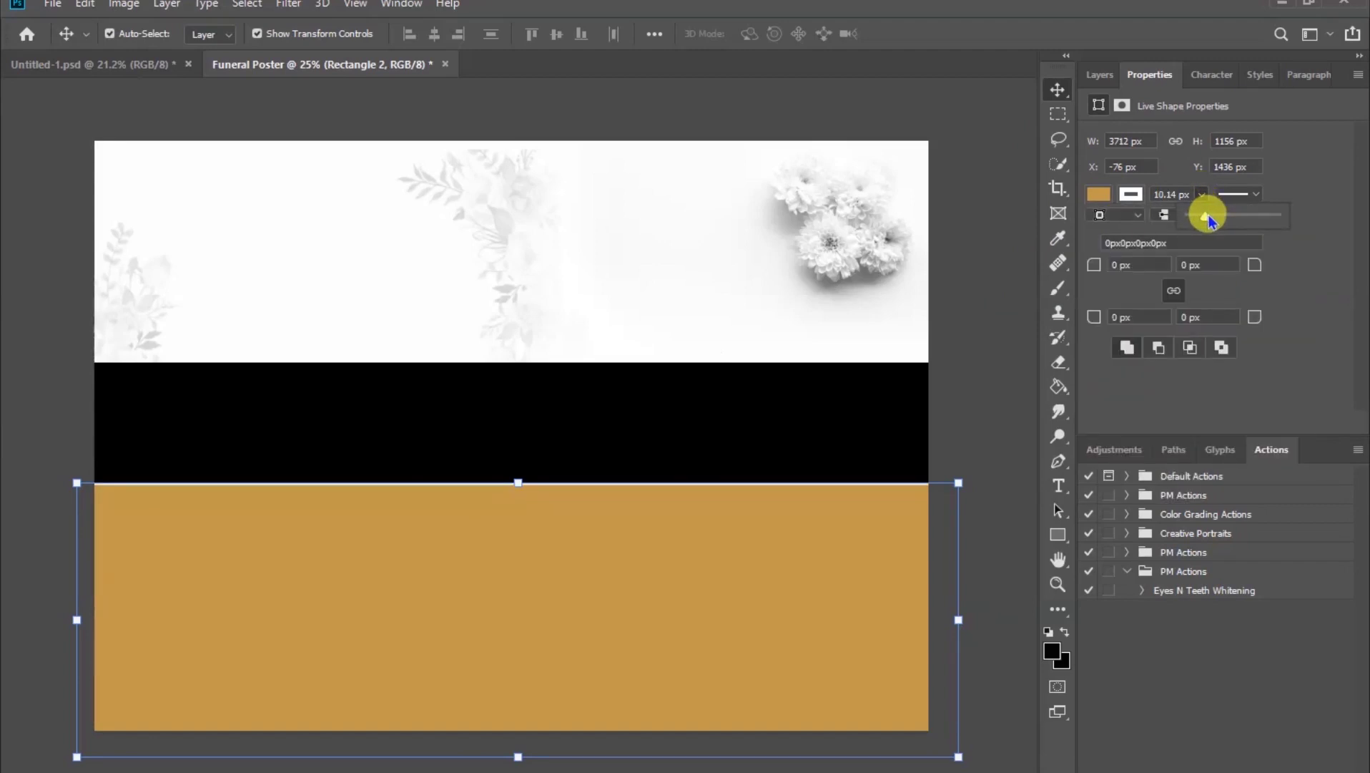
pyautogui.moveTo(1215, 220); pyautogui.dragTo(1217, 220)
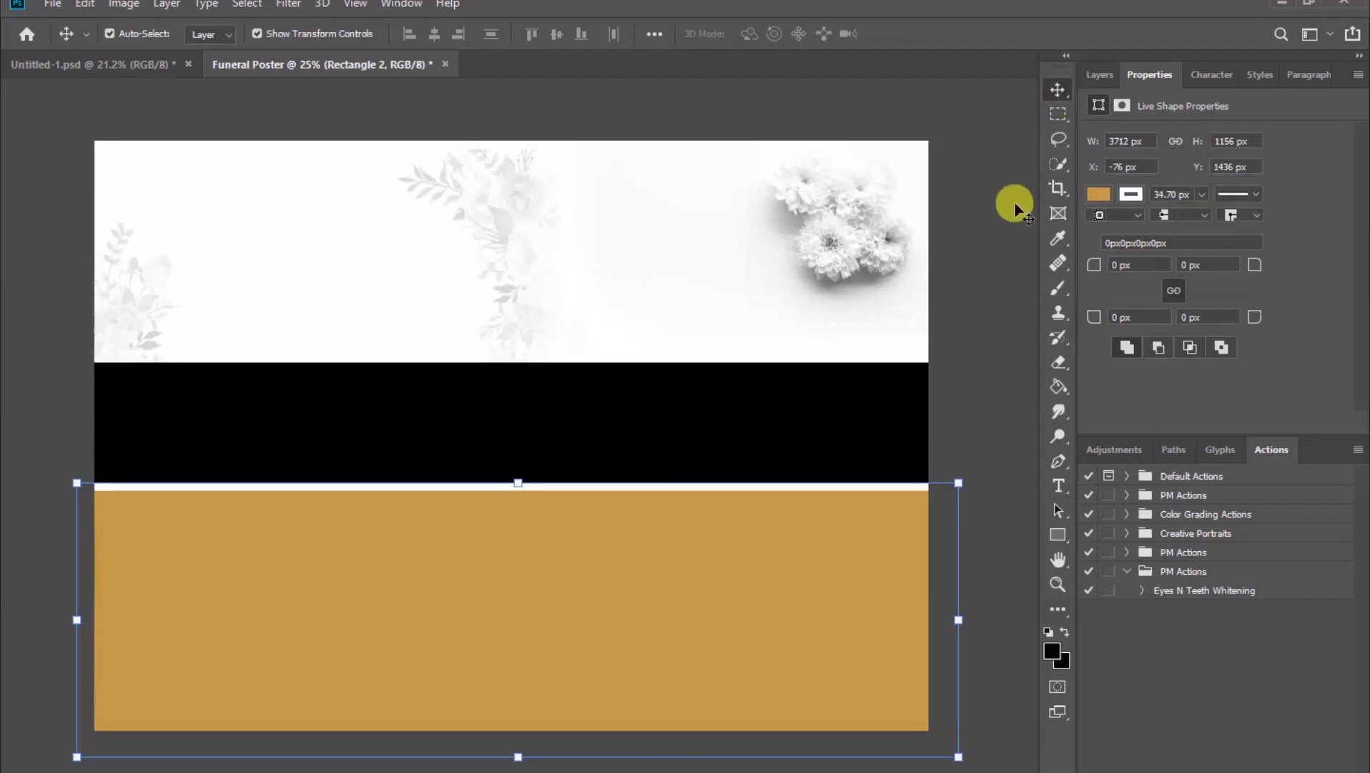
pyautogui.click(974, 223)
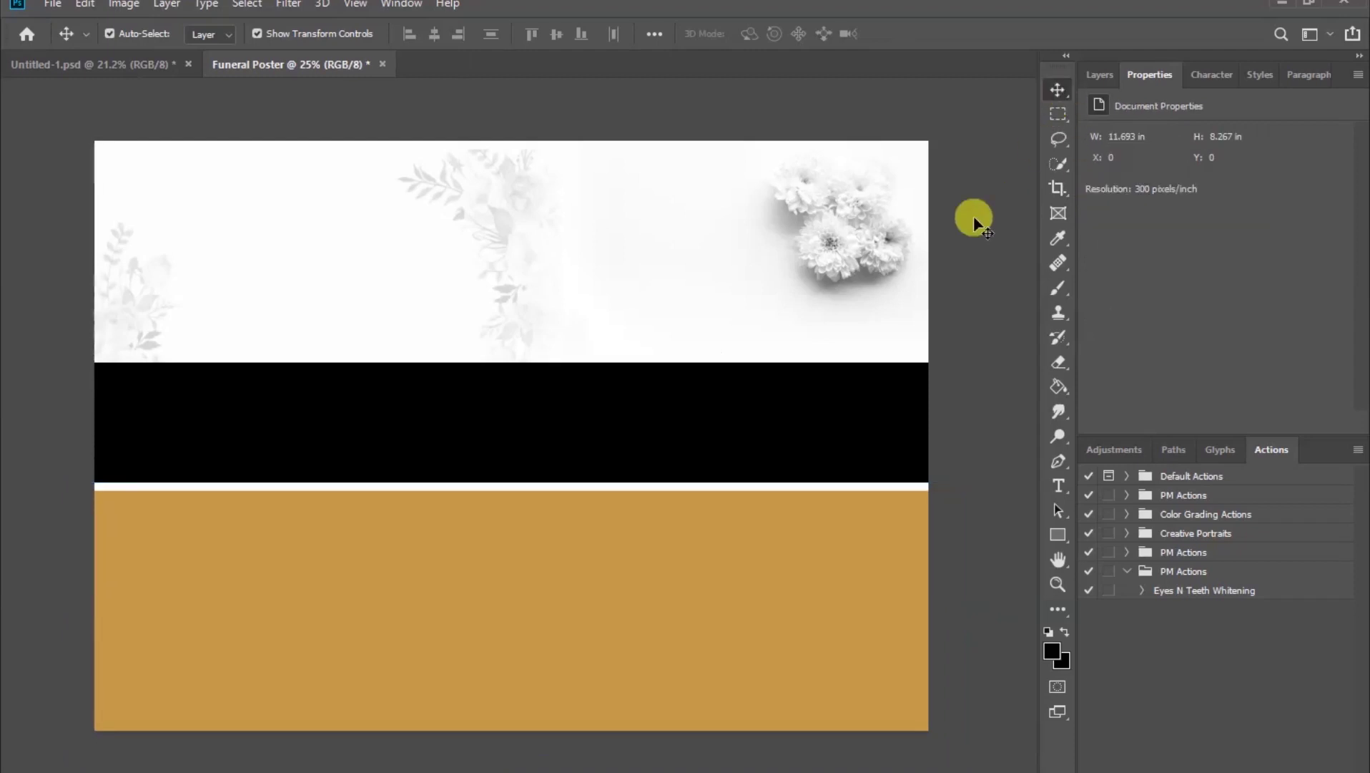
# - Place the woman's photo at the poster's right edge, enlarged to reach the bottom
pyautogui.click(1098, 73)
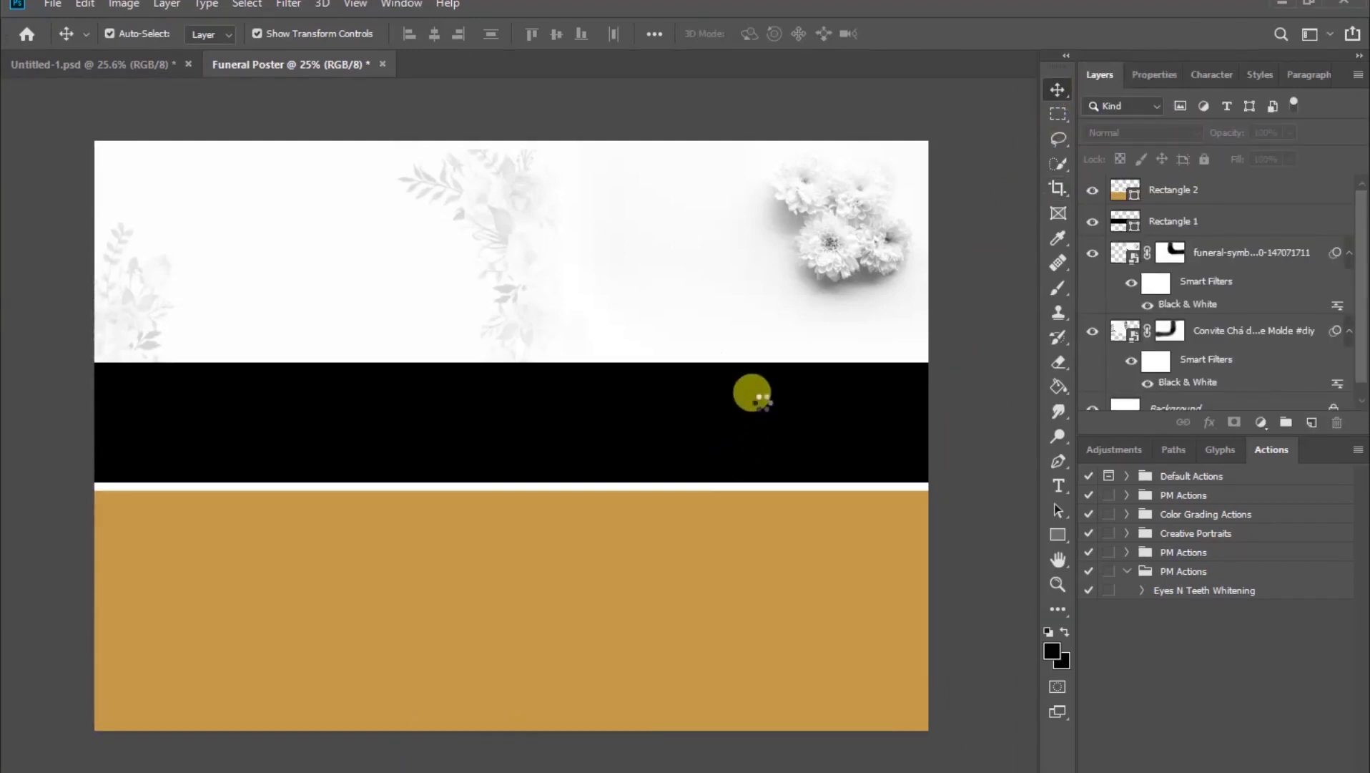
pyautogui.moveTo(760, 398); pyautogui.dragTo(762, 401)
pyautogui.moveTo(553, 464); pyautogui.dragTo(810, 458)
pyautogui.press('Right')
pyautogui.press('Right')
pyautogui.press('Right')
pyautogui.press('Right')
pyautogui.press('Right')
pyautogui.press('Right')
pyautogui.press('Right')
pyautogui.press('Right')
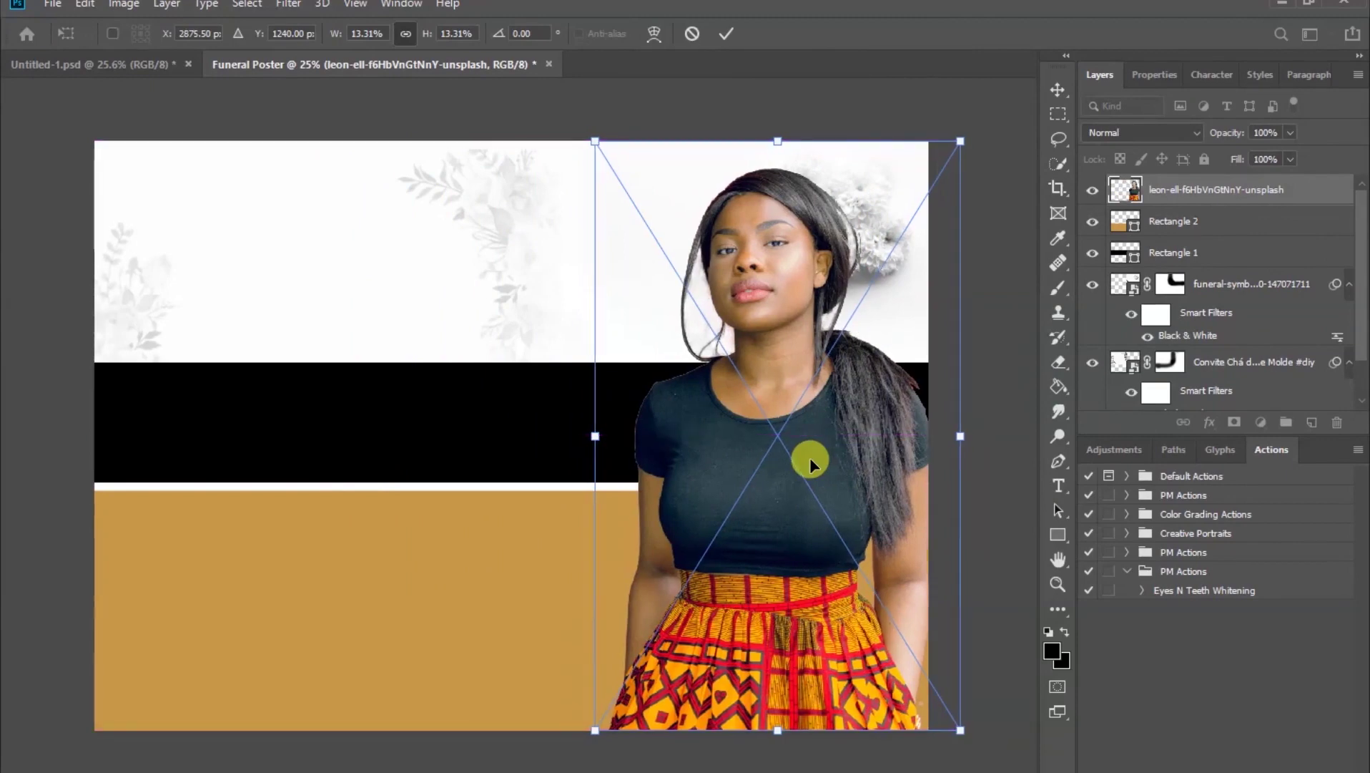
pyautogui.hotkey('ctrl', '-')
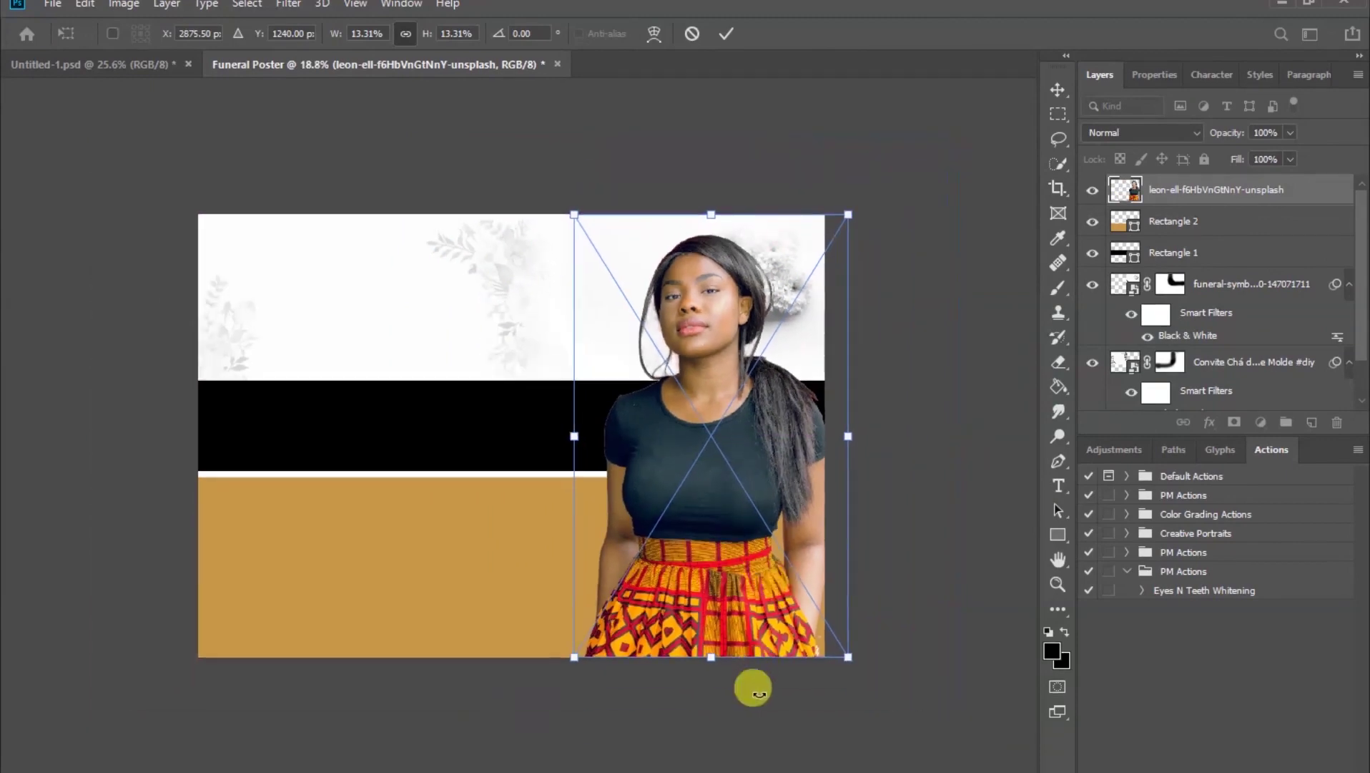
pyautogui.moveTo(713, 657); pyautogui.dragTo(716, 676)
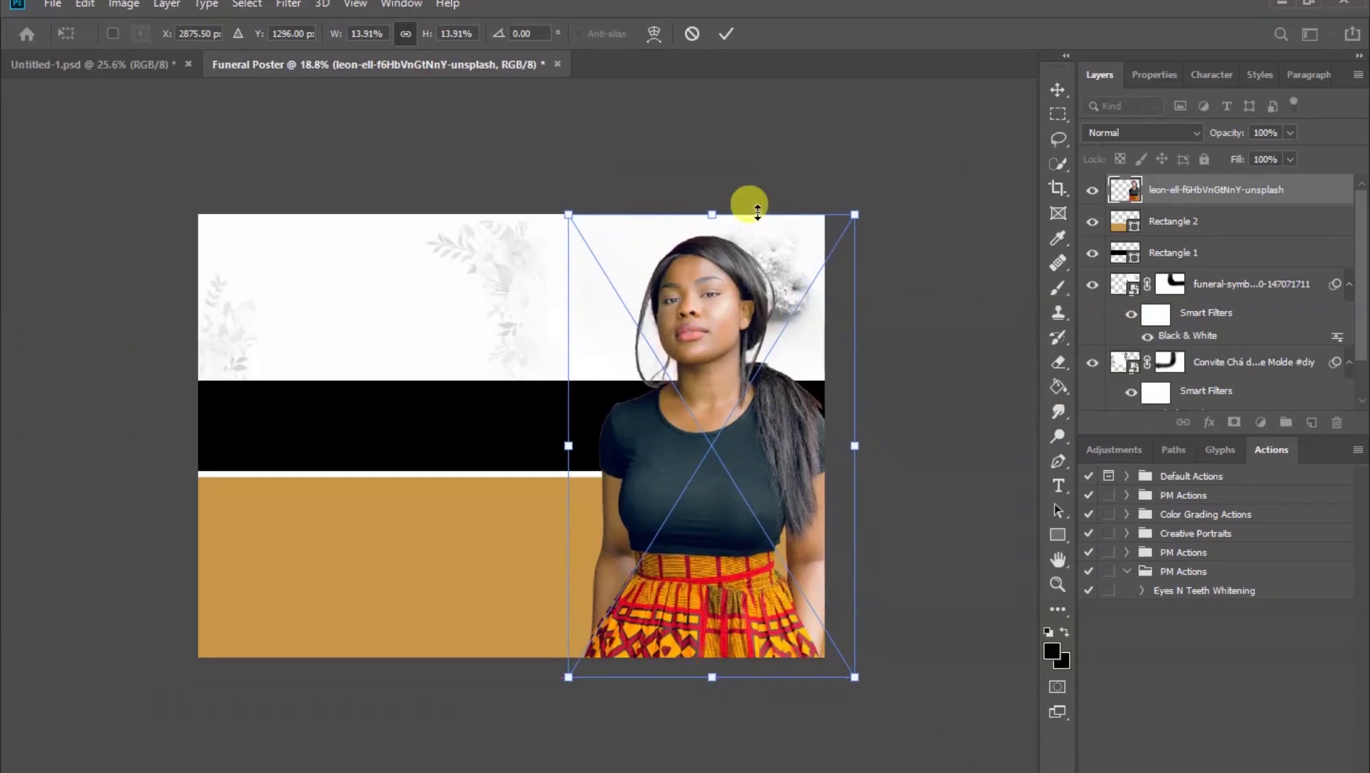
pyautogui.click(726, 34)
pyautogui.hotkey('shift', 'Left')
pyautogui.hotkey('shift', 'Left')
pyautogui.hotkey('shift', 'Left')
pyautogui.hotkey('shift', 'Left')
pyautogui.hotkey('shift', 'Left')
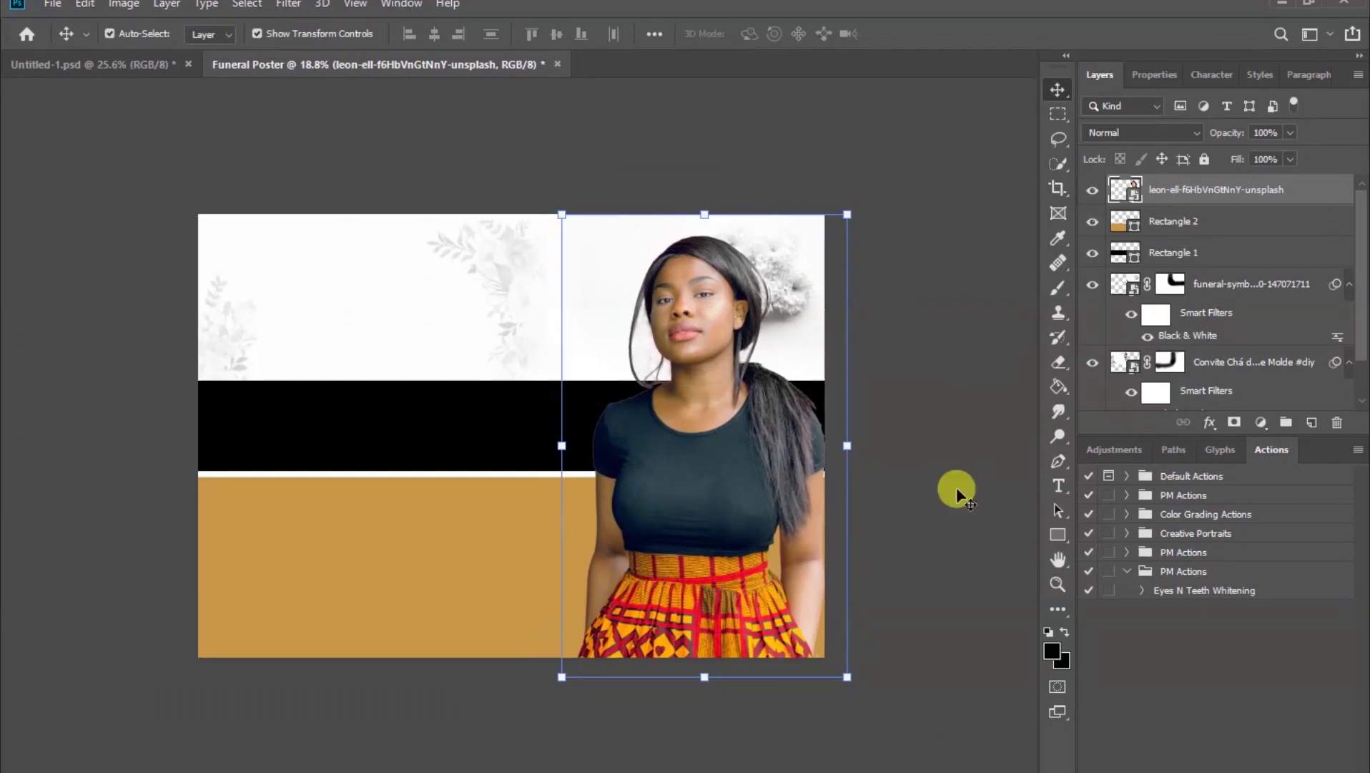
pyautogui.click(959, 494)
# - Nudge the flower image right and up, and the woman's photo left and down
pyautogui.scroll(5, 665, 422)
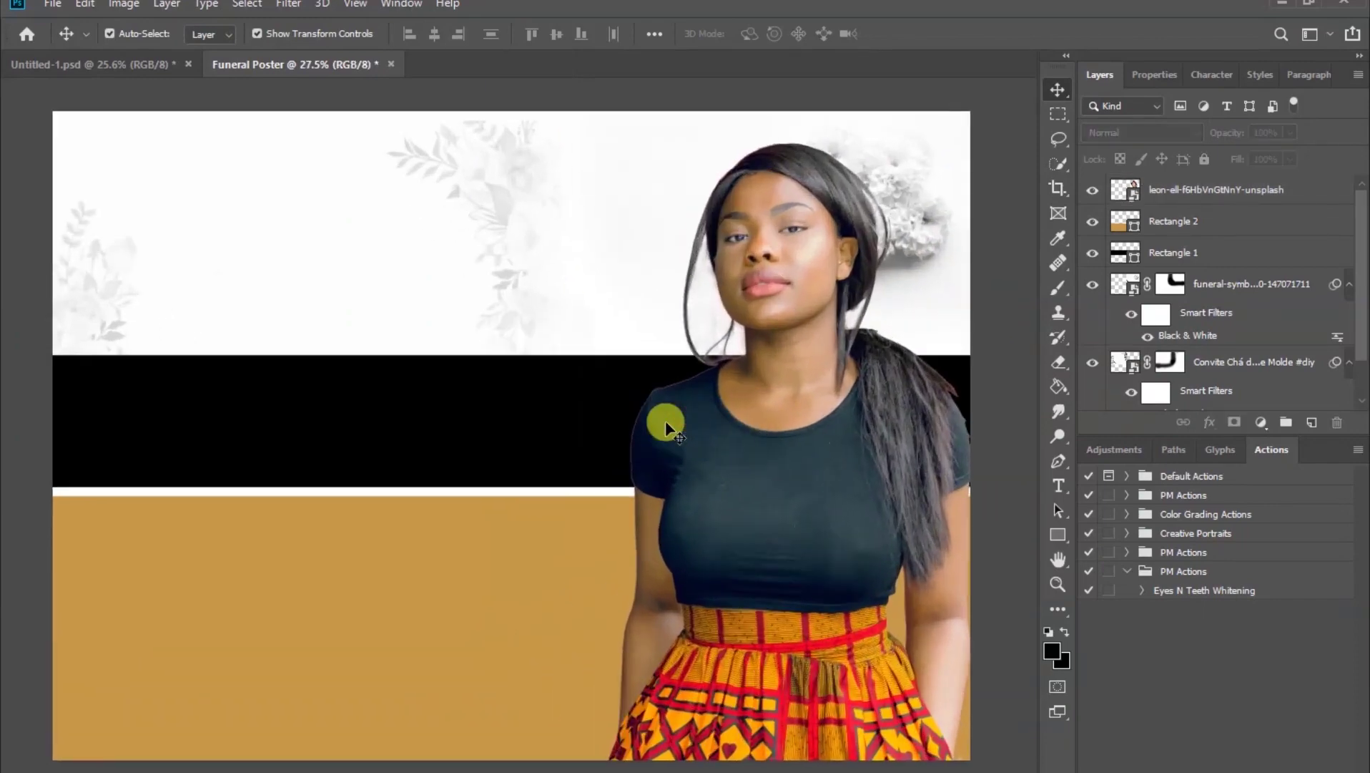
pyautogui.click(911, 189)
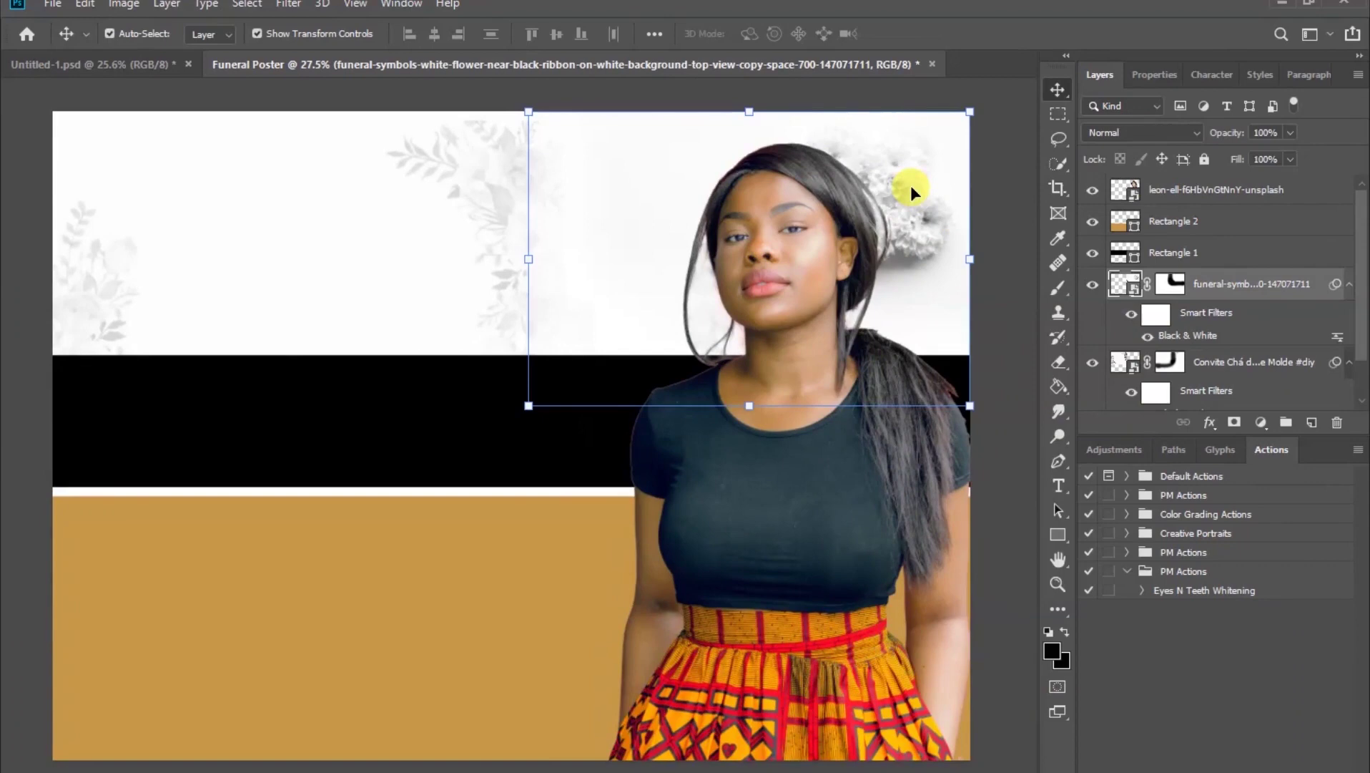
pyautogui.hotkey('shift', 'Right')
pyautogui.hotkey('shift', 'Right')
pyautogui.hotkey('shift', 'Right')
pyautogui.hotkey('shift', 'Right')
pyautogui.hotkey('shift', 'Right')
pyautogui.hotkey('shift', 'Up')
pyautogui.hotkey('shift', 'Up')
pyautogui.hotkey('shift', 'Up')
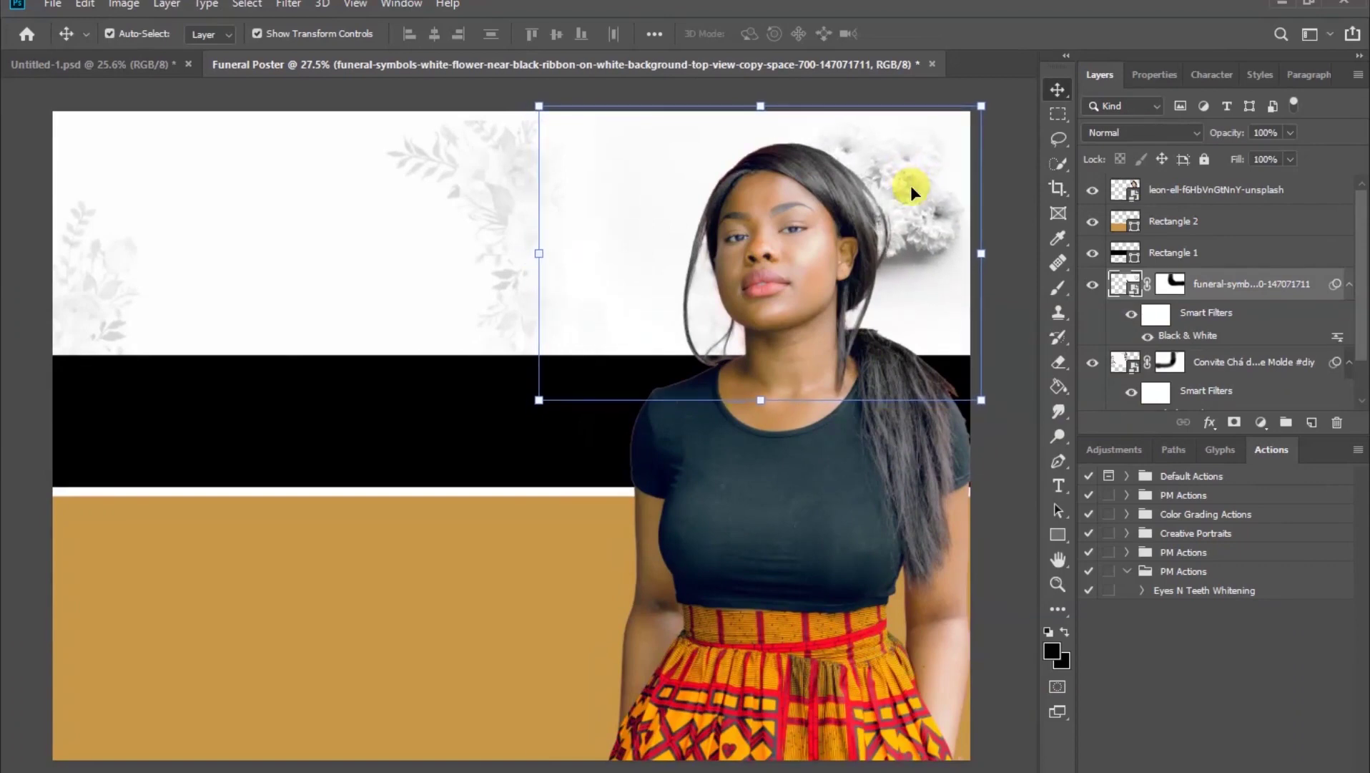
pyautogui.click(828, 529)
pyautogui.hotkey('shift', 'Left')
pyautogui.hotkey('shift', 'Left')
pyautogui.hotkey('shift', 'Left')
pyautogui.hotkey('shift', 'Down')
pyautogui.hotkey('shift', 'Down')
pyautogui.hotkey('ctrl', '-')
pyautogui.click(986, 479)
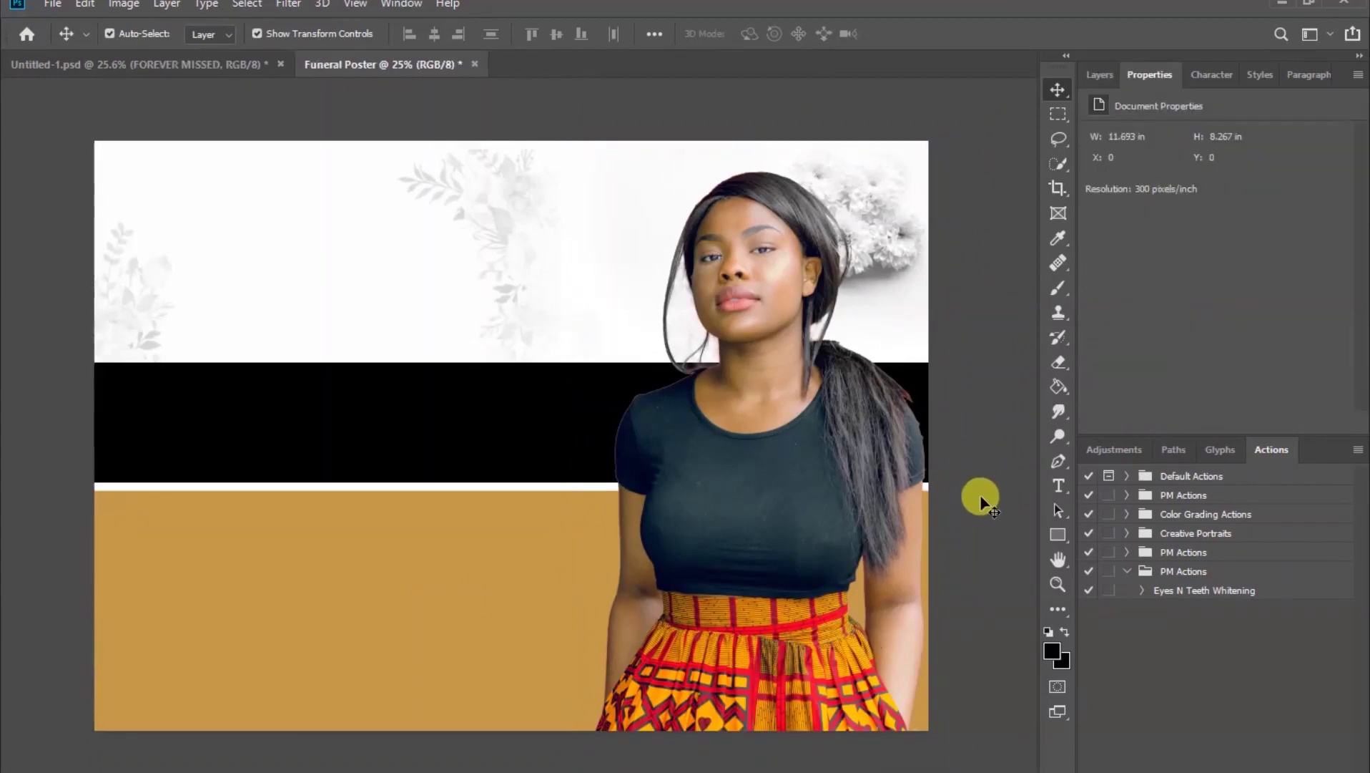
# - Add the FOREVER MISSED title near the top left at 48 pt
pyautogui.click(1060, 485)
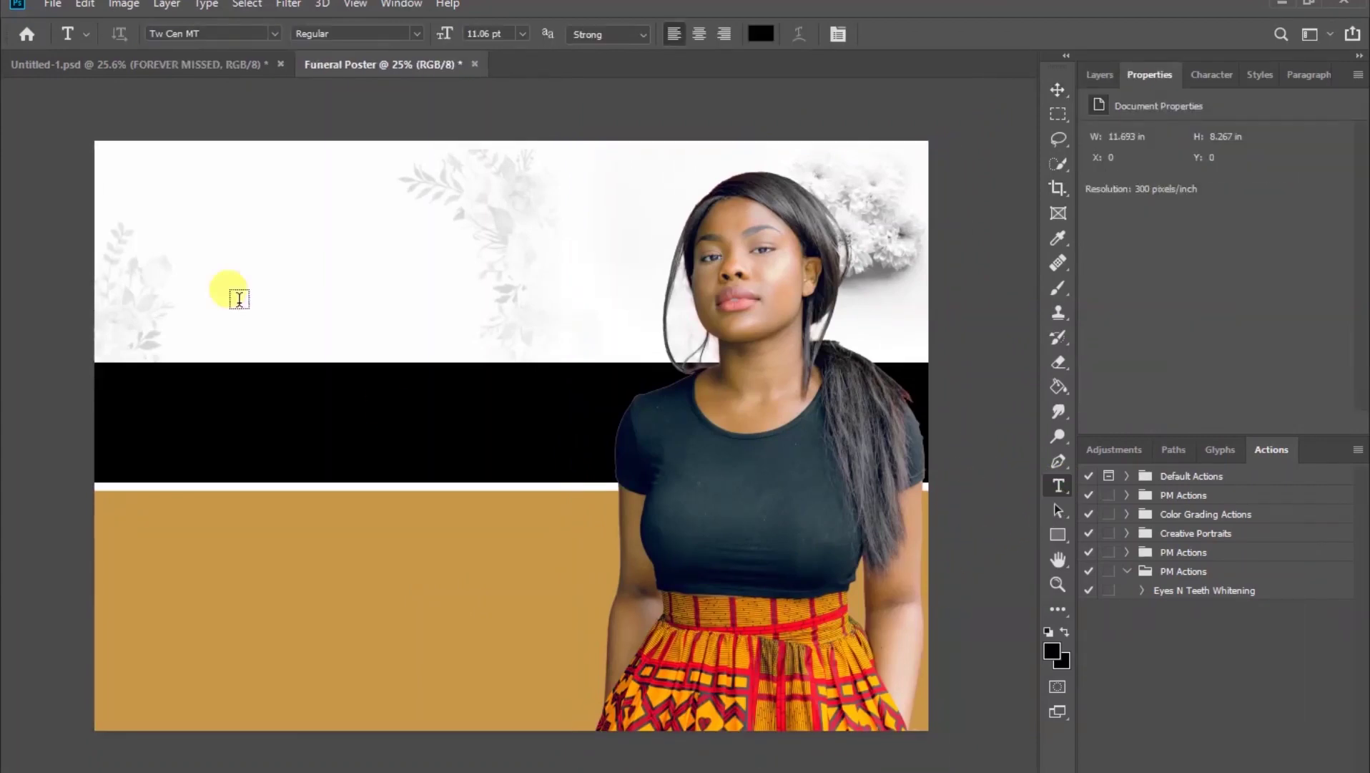
pyautogui.click(214, 181)
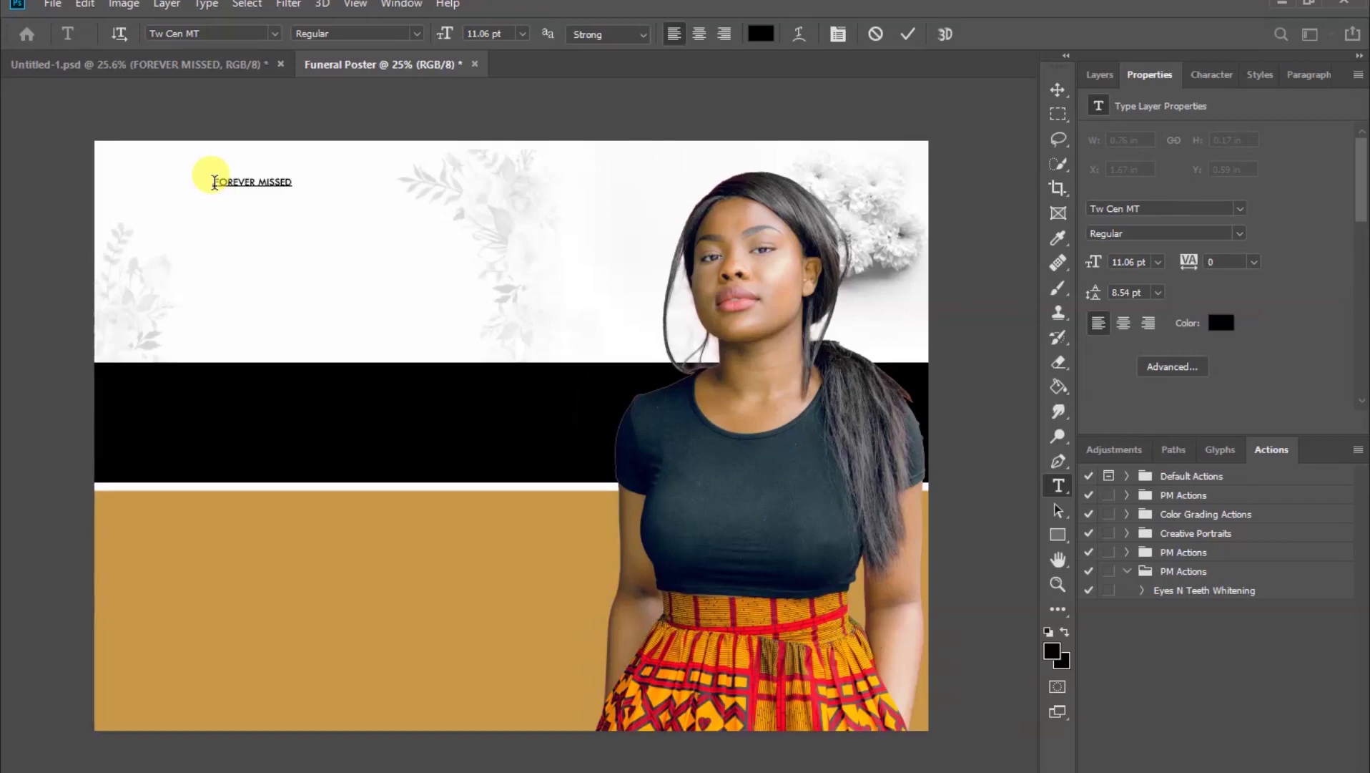
pyautogui.click(906, 36)
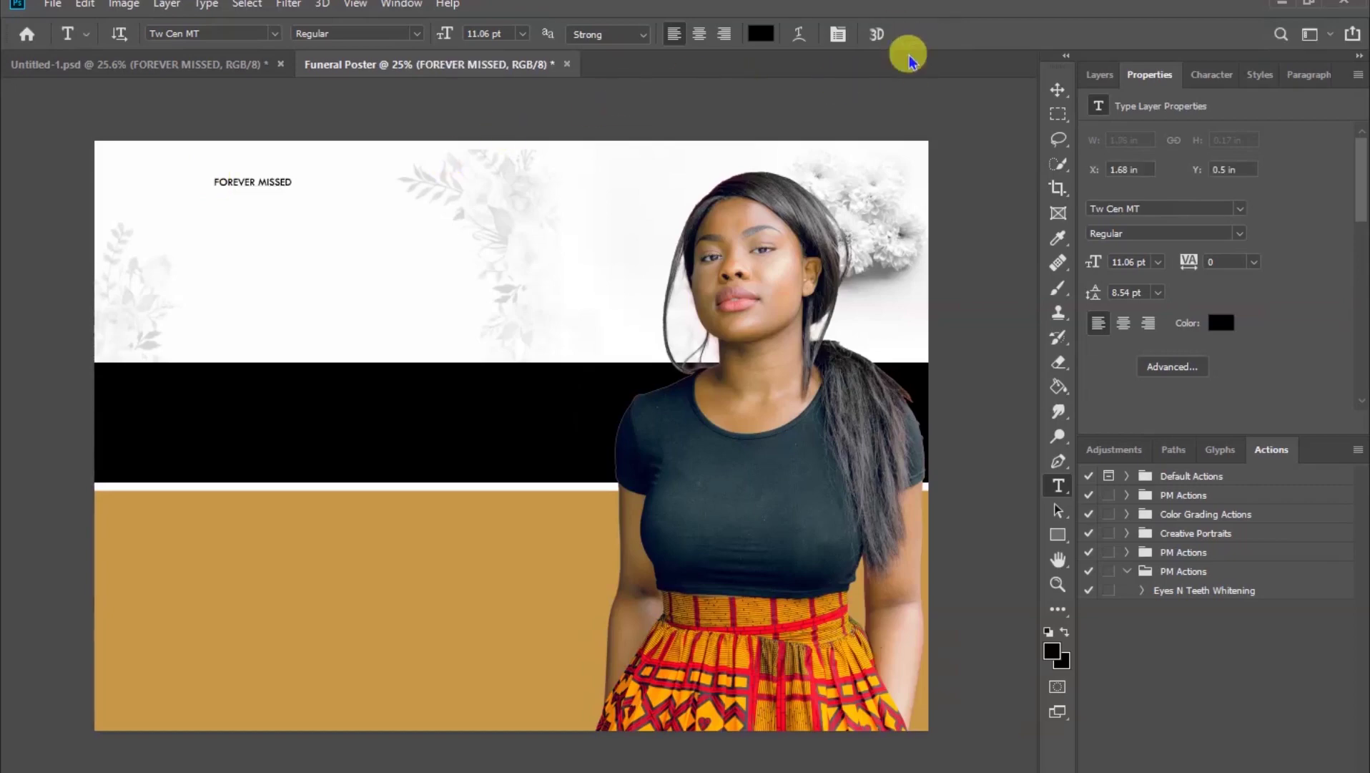
pyautogui.click(1057, 91)
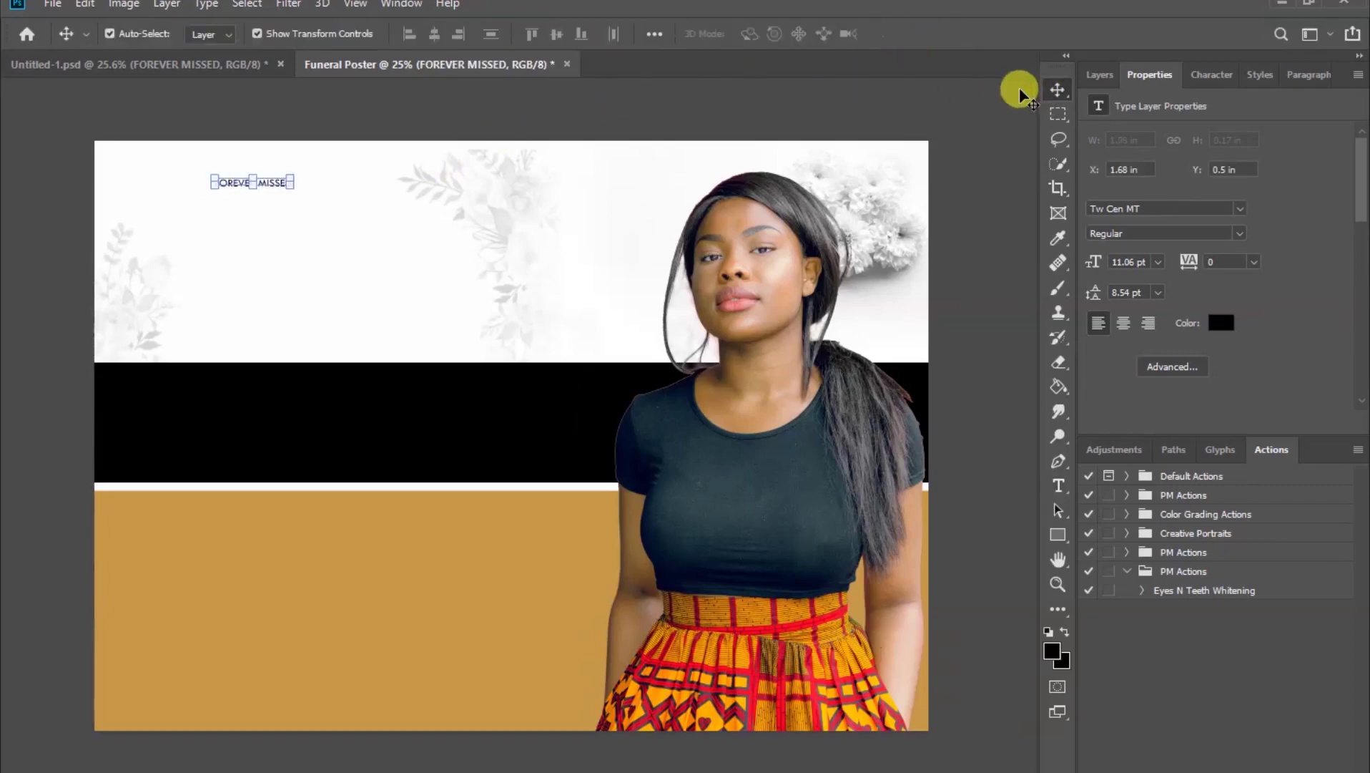
pyautogui.click(1159, 266)
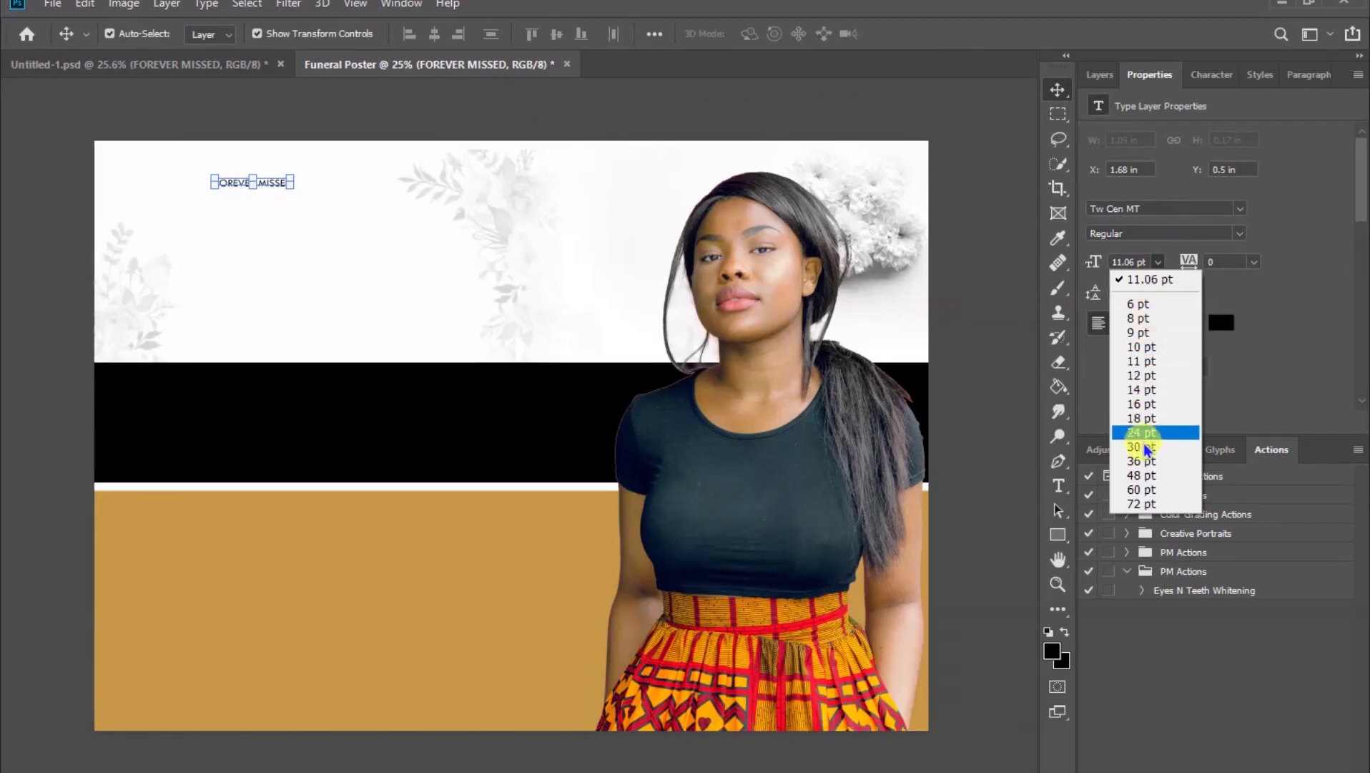
pyautogui.click(1139, 474)
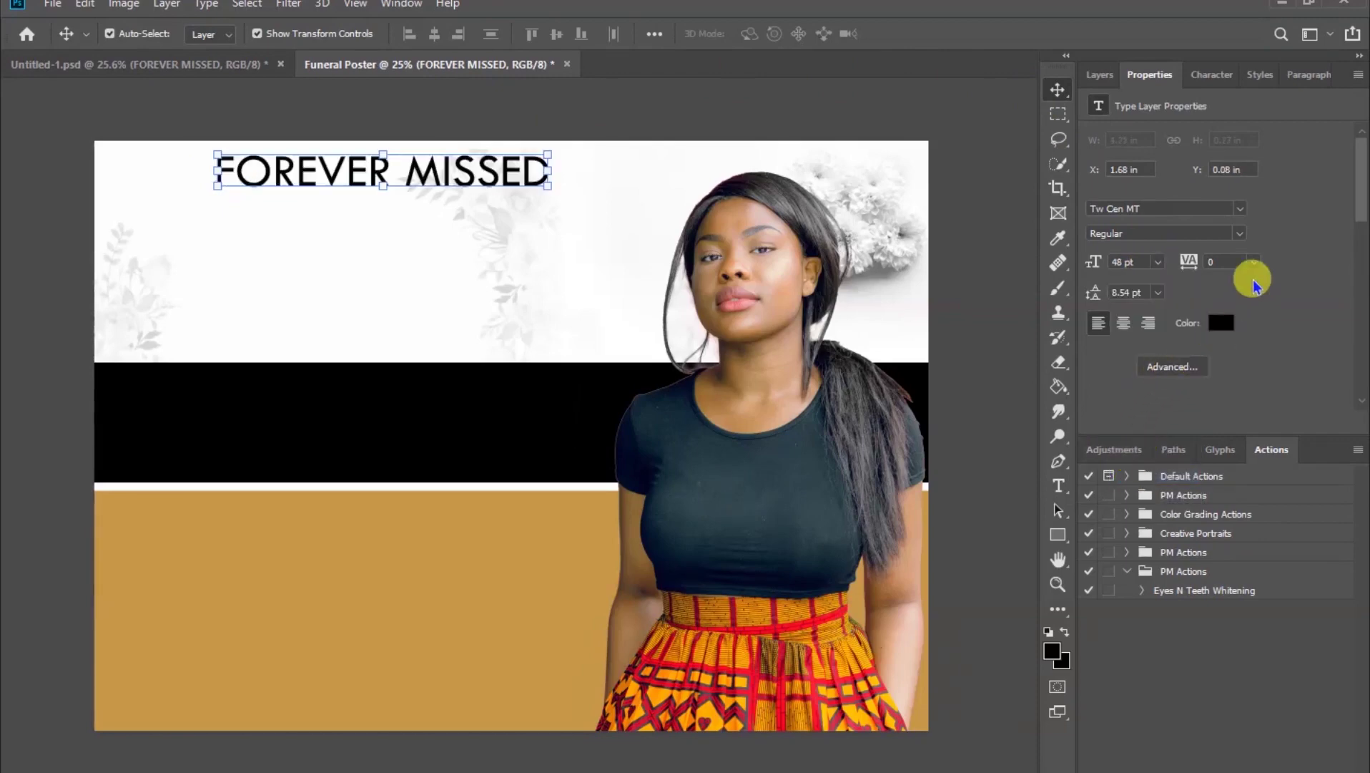
# - Keep the title in Tw Cen MT, enlarge it to 51 pt and position it
pyautogui.click(1239, 210)
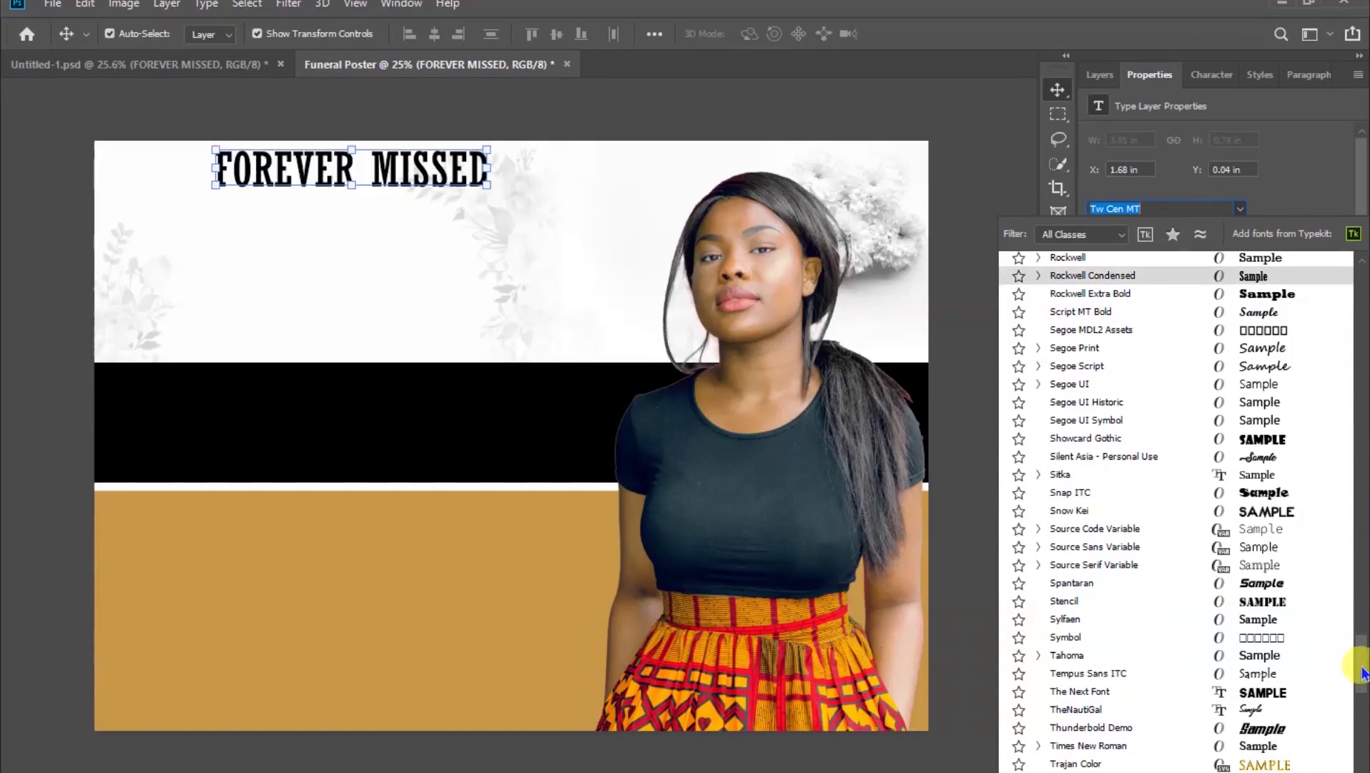
pyautogui.scroll(-3, 1363, 672)
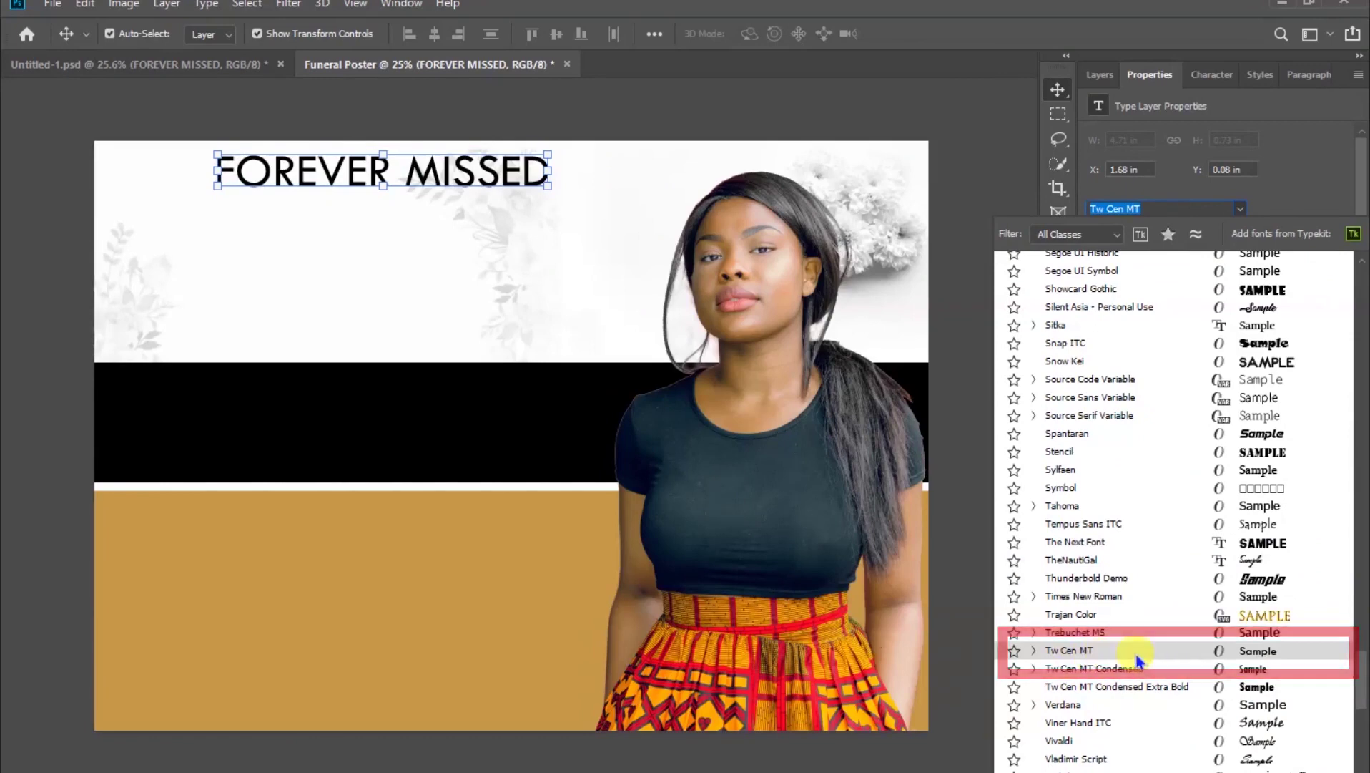
pyautogui.click(1315, 656)
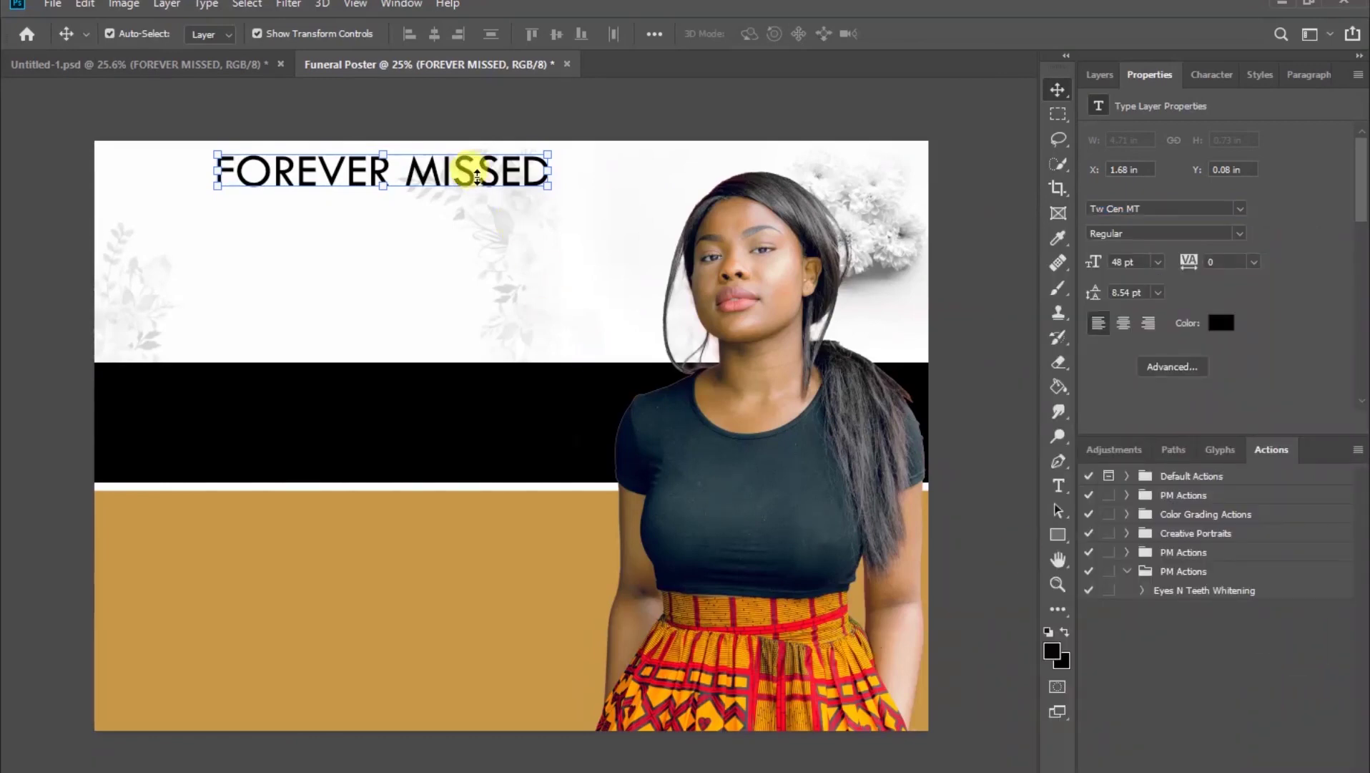
pyautogui.moveTo(455, 177); pyautogui.dragTo(407, 188)
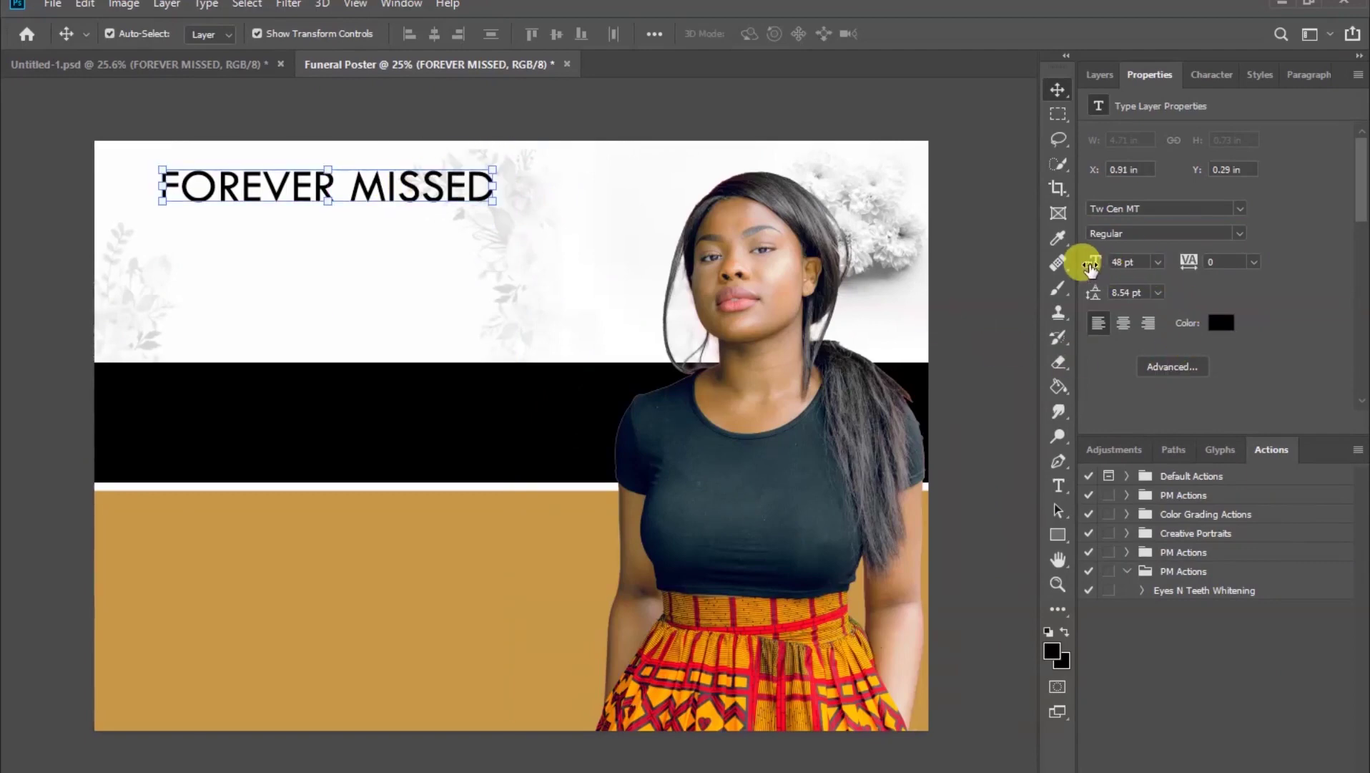
pyautogui.click(1090, 264)
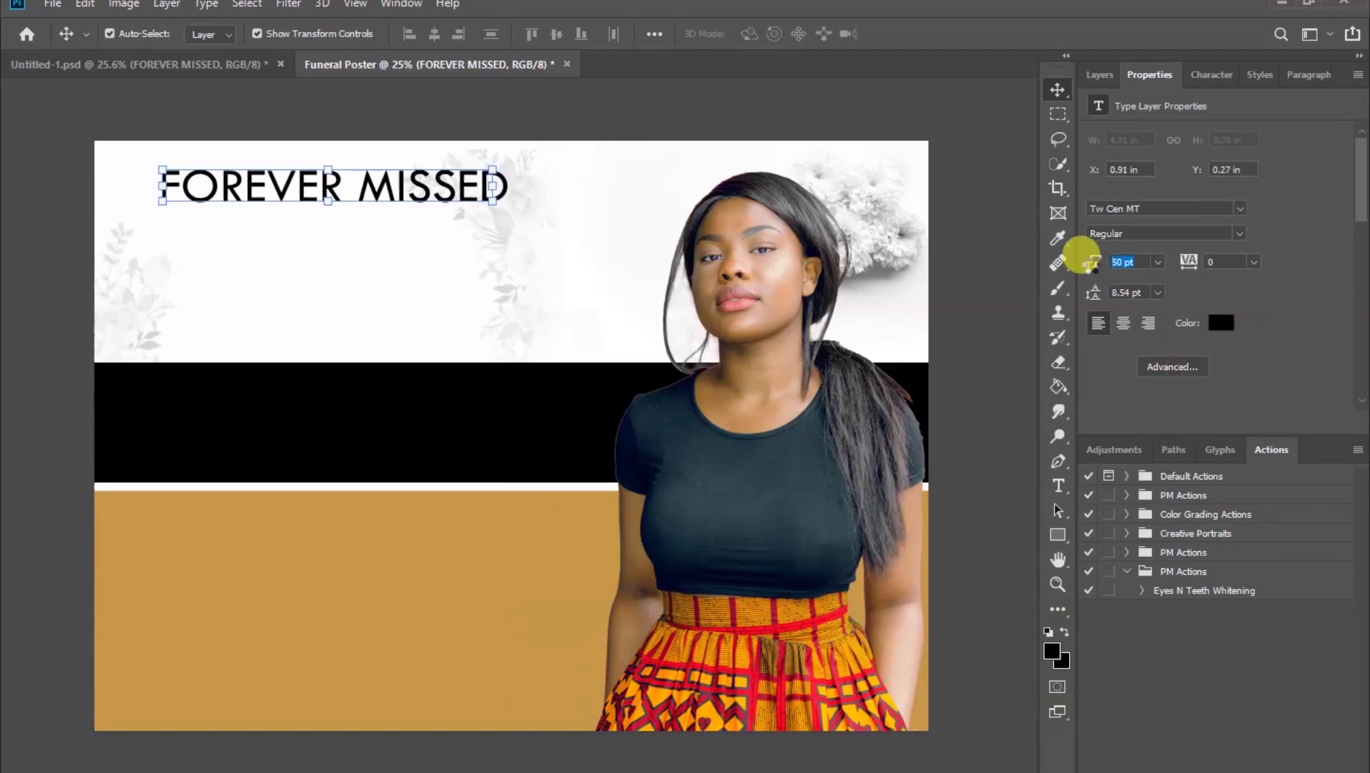
pyautogui.moveTo(1088, 261); pyautogui.dragTo(1090, 262)
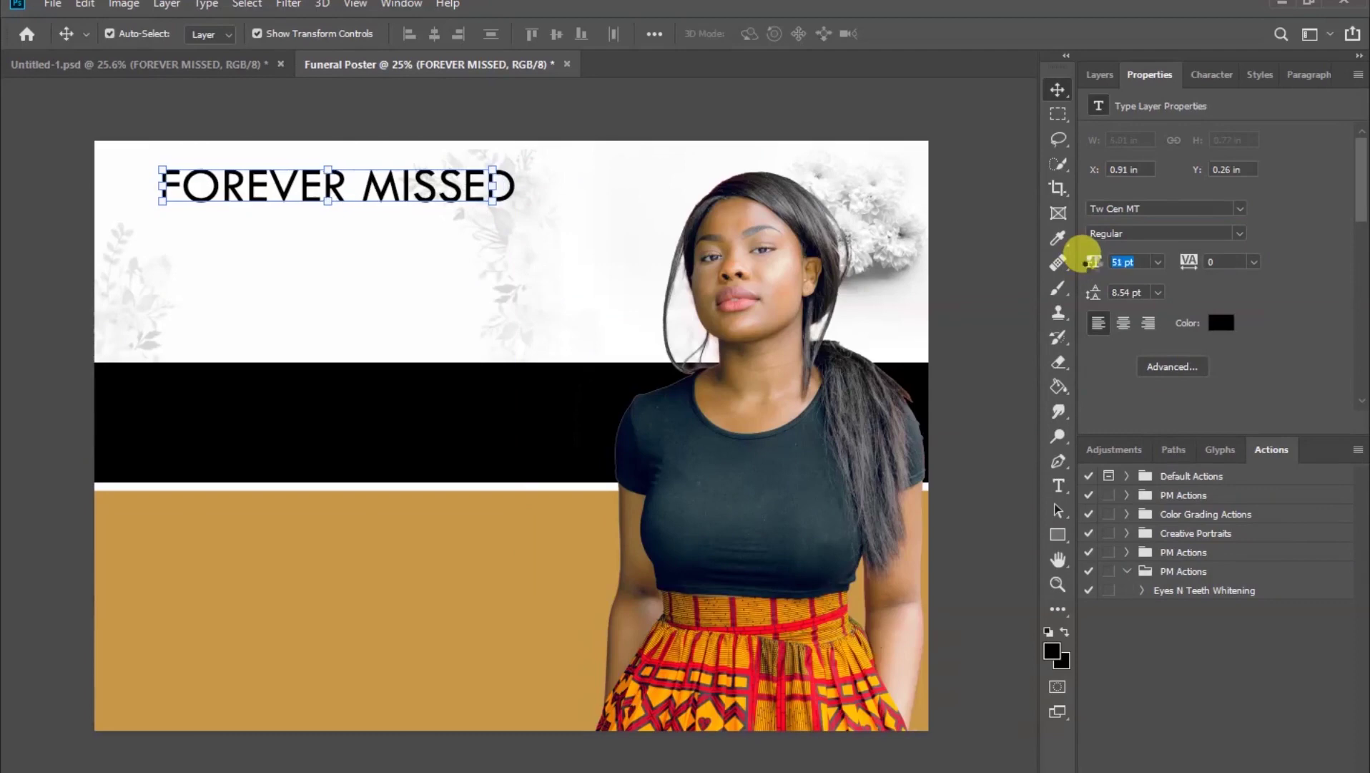
pyautogui.click(973, 258)
pyautogui.moveTo(390, 191); pyautogui.dragTo(383, 189)
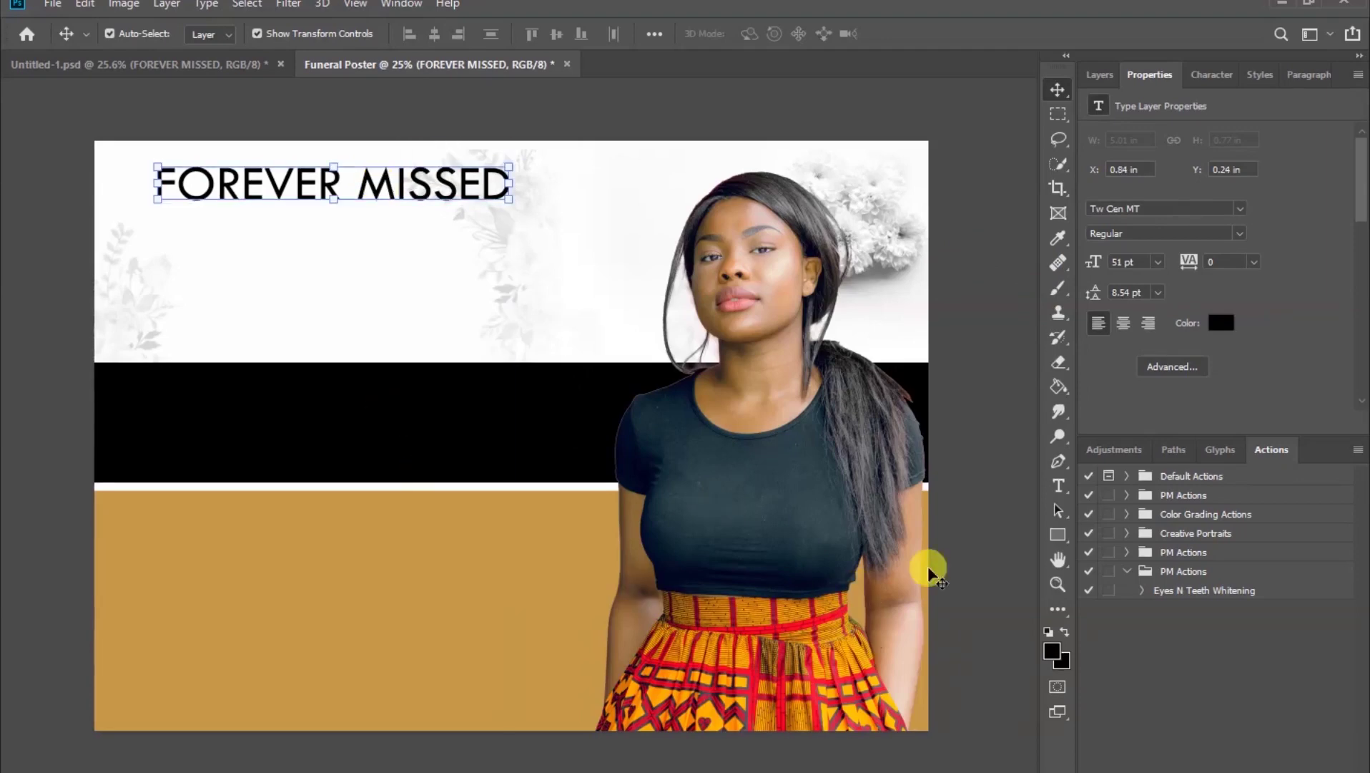
# - Add a pasted lorem ipsum paragraph at 16 pt below the title
pyautogui.click(1059, 486)
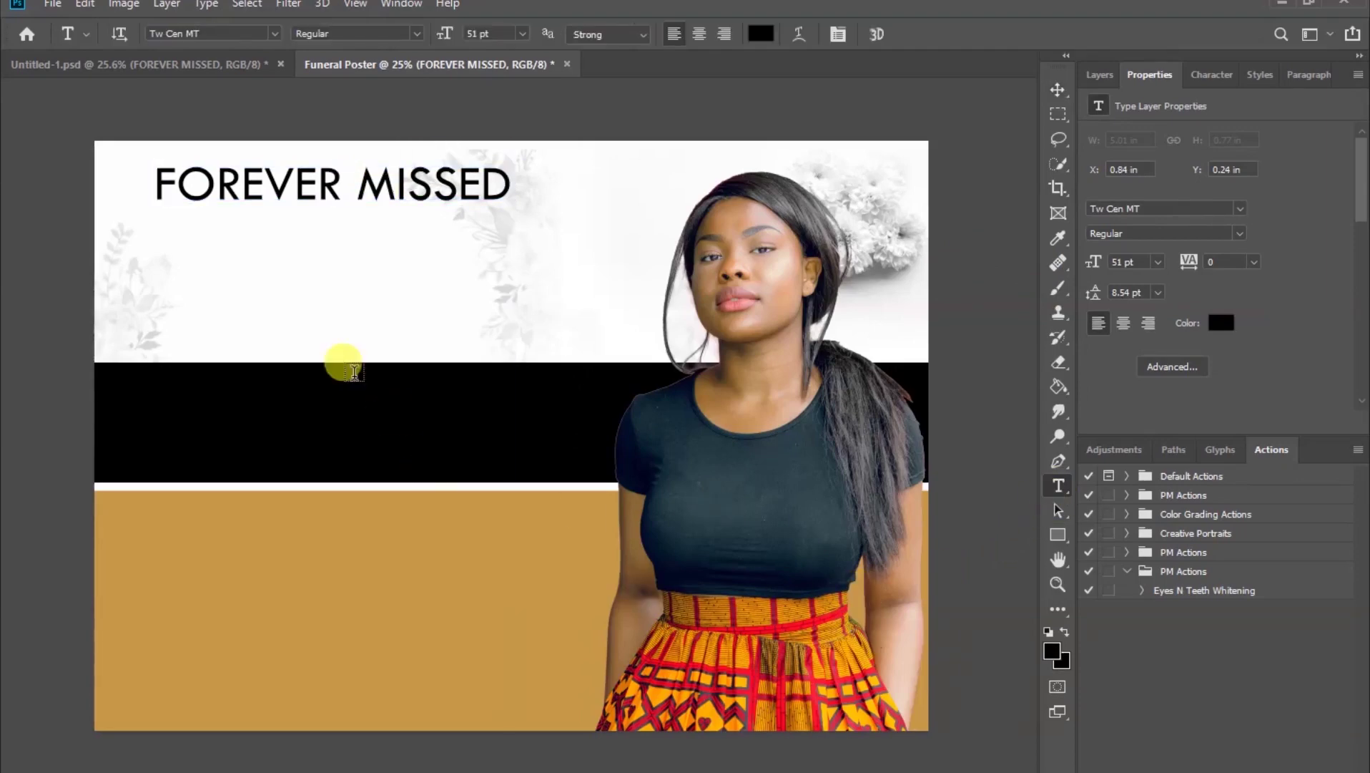
pyautogui.click(176, 262)
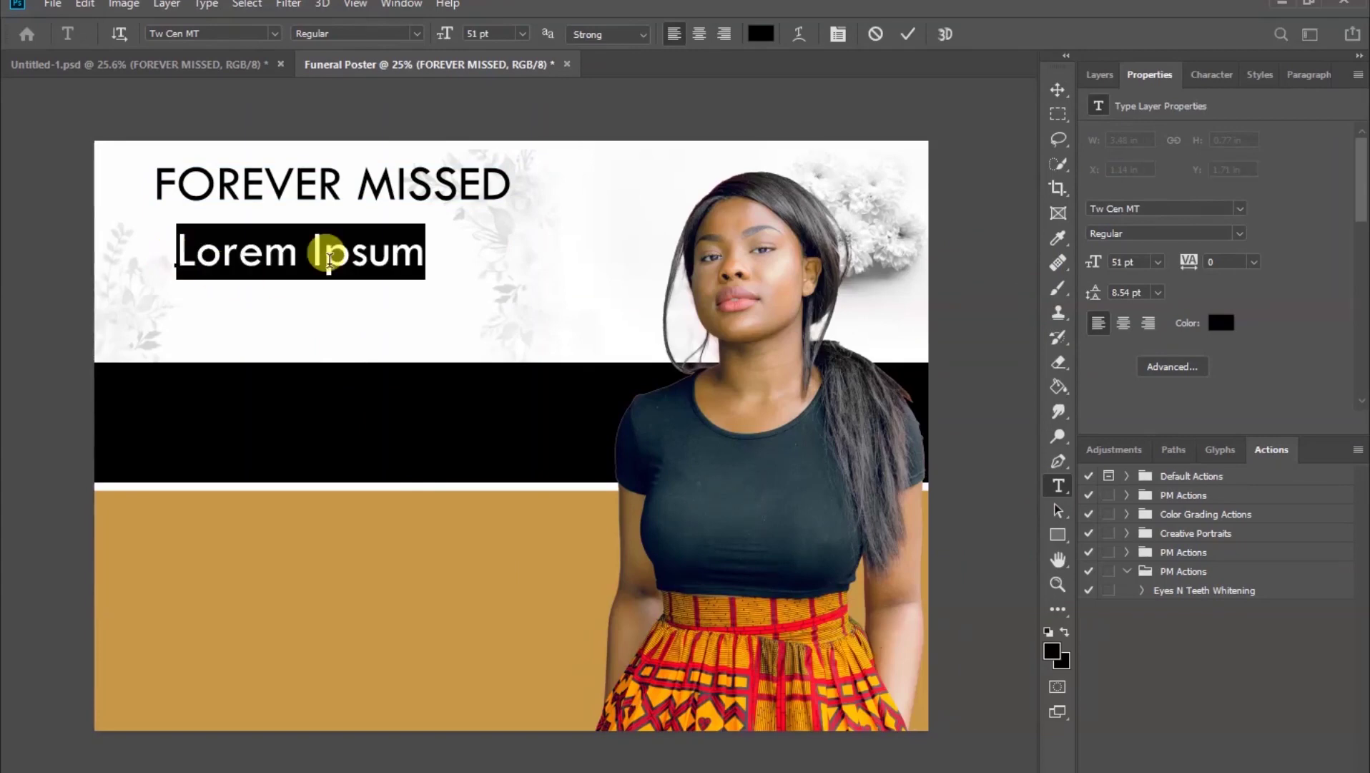
pyautogui.moveTo(443, 34); pyautogui.dragTo(395, 27)
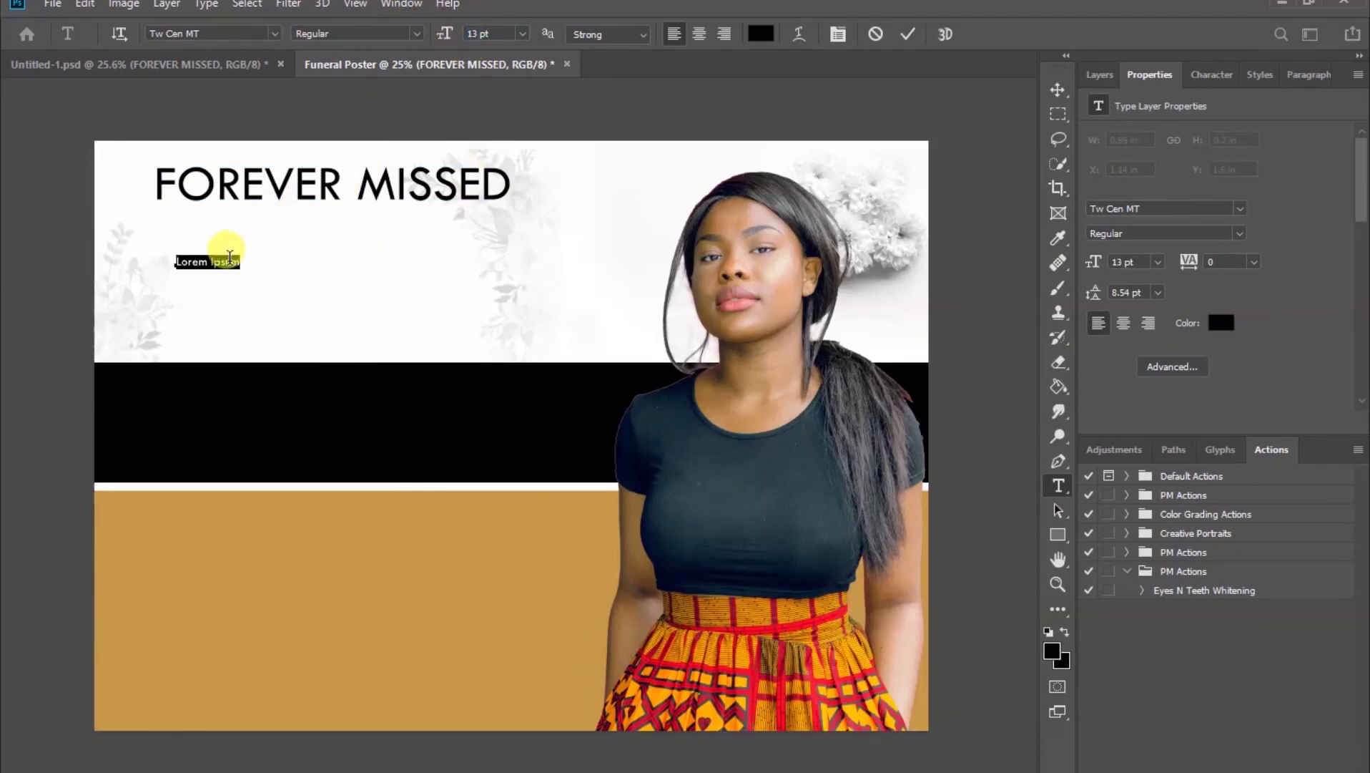
pyautogui.write('Lorem ipsum dolor sit amet, consectetur adipiscing sed do eiusmod tempor incididunt ut labore et dolmagna aliqua. Quis ipsum suspendisse ultrices gra Risus commodo viverra maecenas accumsan lacus v facilisis. Lorem ipsum dolor sit amet, consectetur adipiscing elit, sed do eiusmod tempor incididunt ulabore et dolore magna aliqua. Quis ipsum suspenultrices gravida. Risus commodo viverra maecenas accumsan lacus vel facilisis. Lorem ipsum dolor sit')
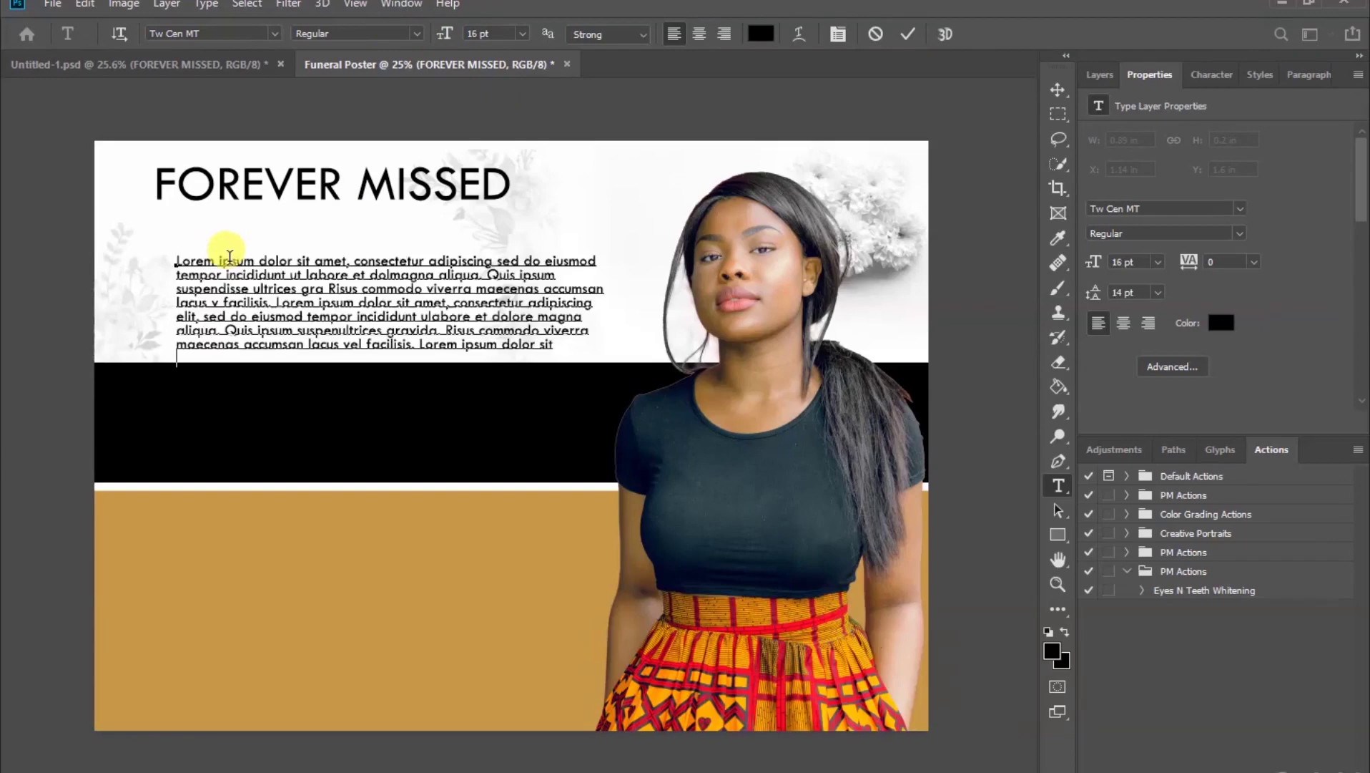
pyautogui.click(908, 34)
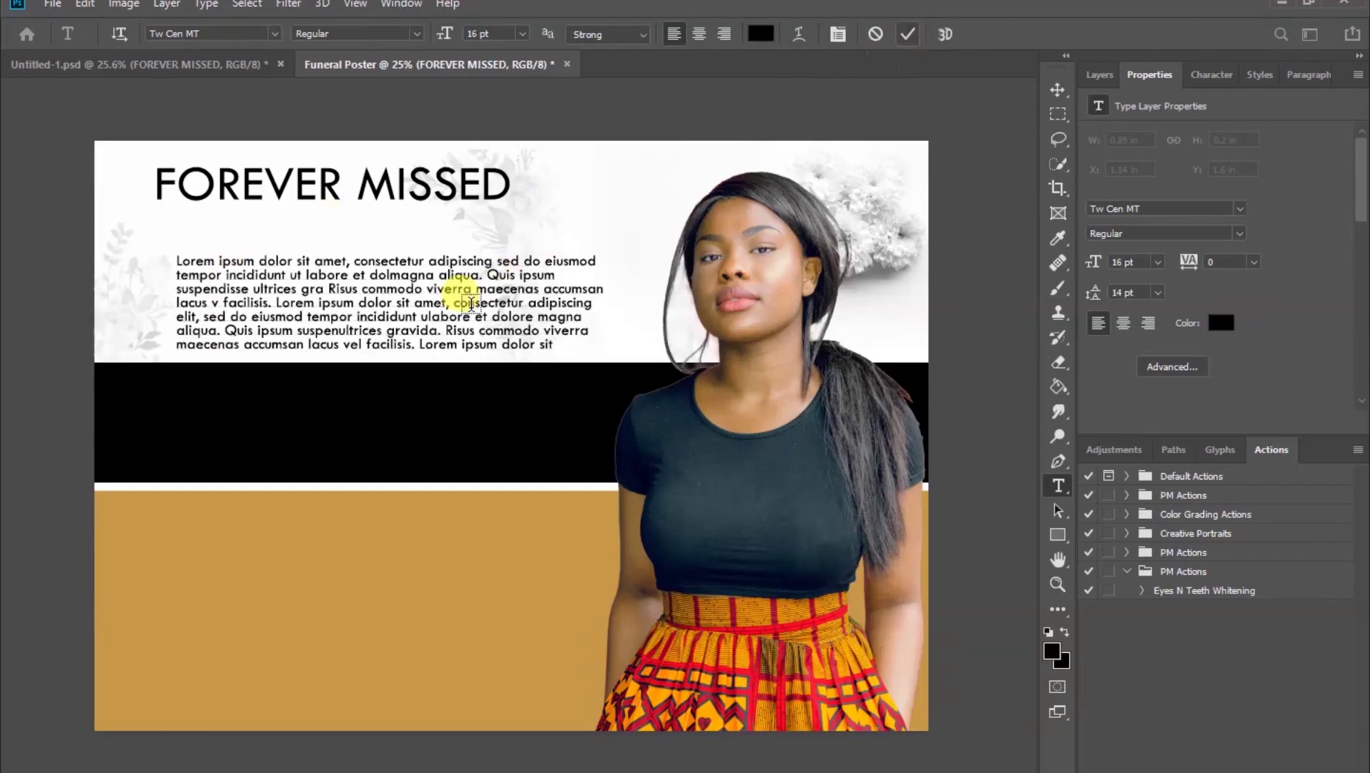
# - Align the paragraph under the title's left edge
pyautogui.click(1059, 91)
pyautogui.moveTo(430, 309); pyautogui.dragTo(406, 279)
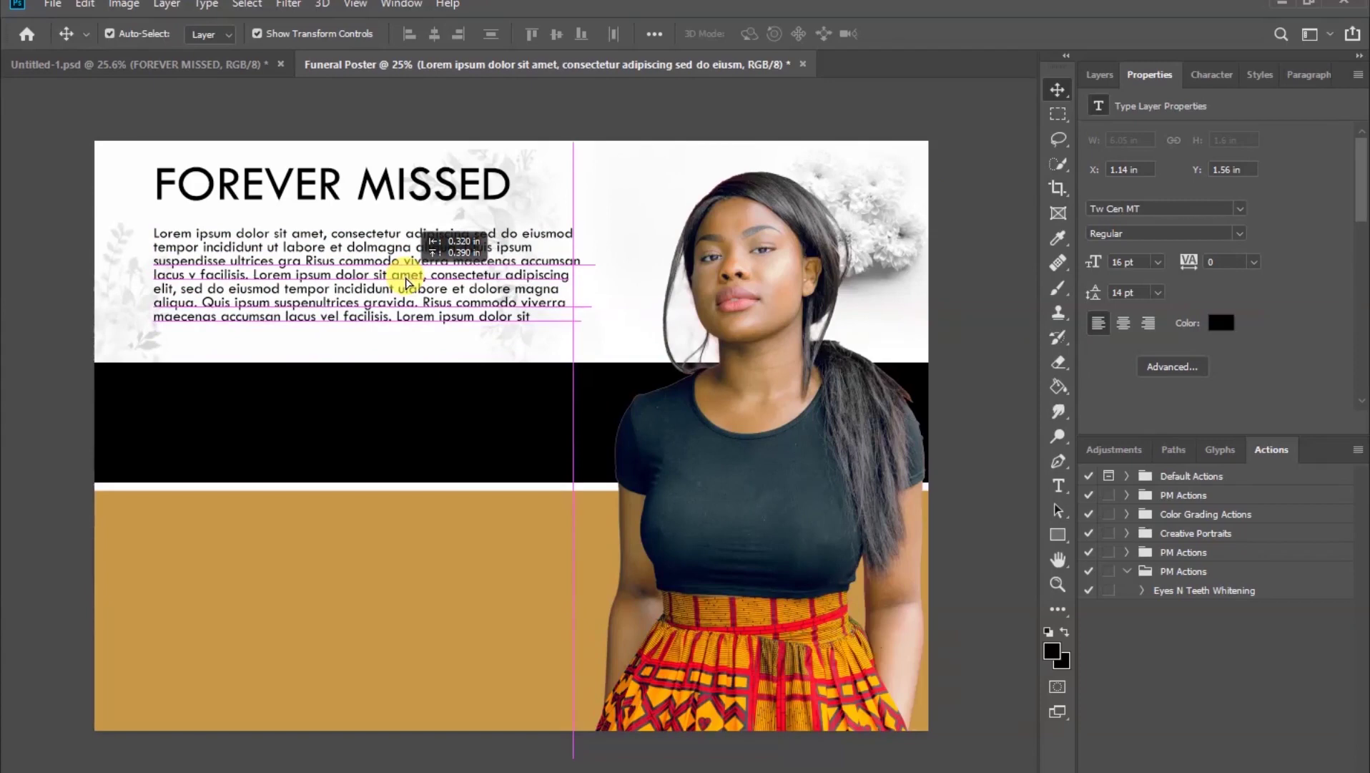
pyautogui.moveTo(406, 281); pyautogui.dragTo(407, 281)
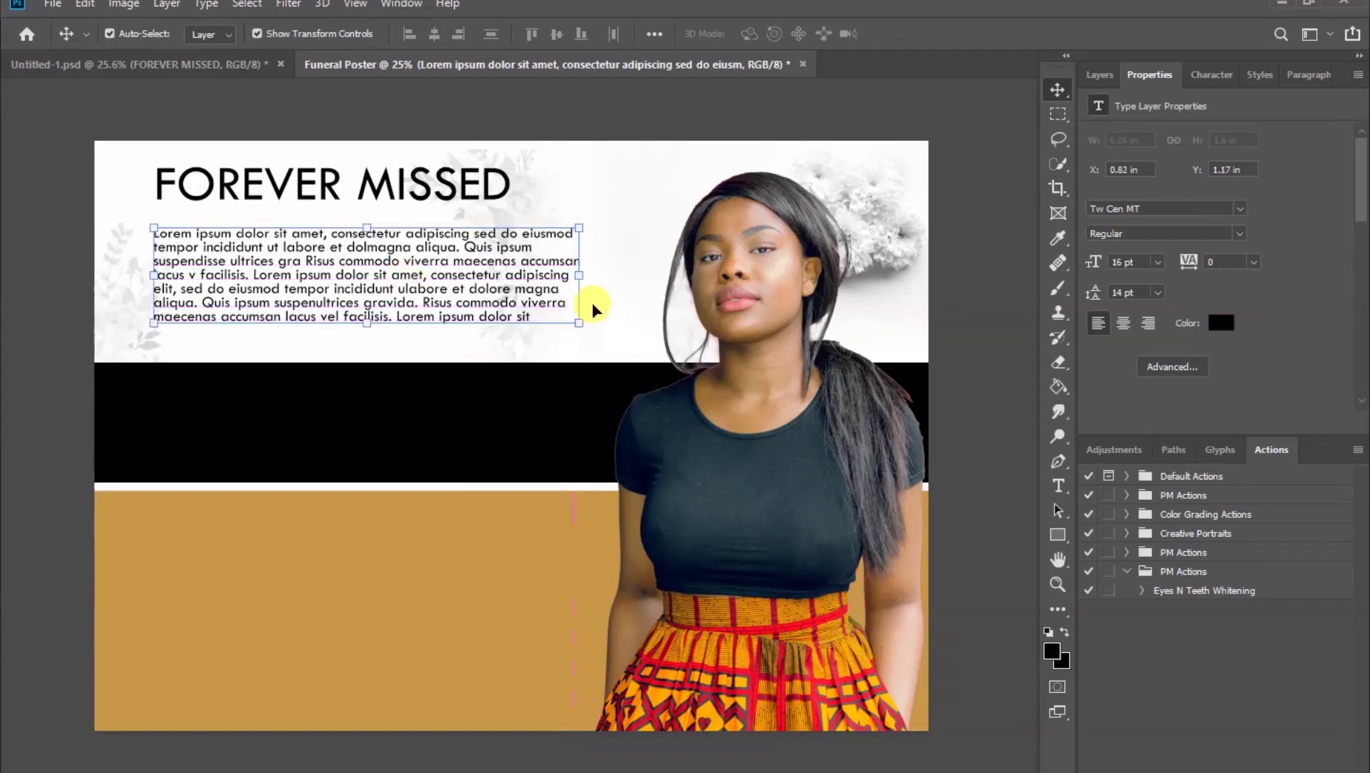
pyautogui.click(979, 307)
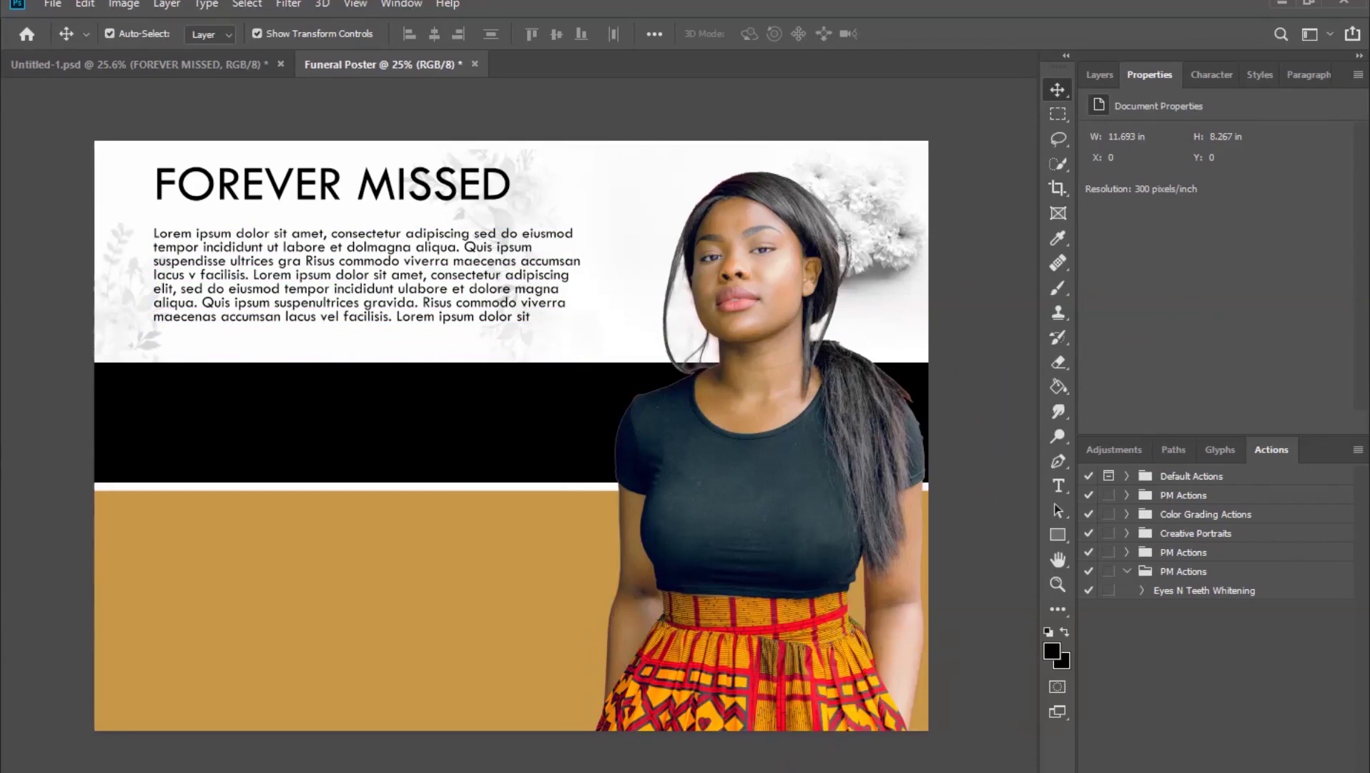
# - Open the cross-and-branches image and erase its white background with the Magic Eraser
pyautogui.moveTo(448, 756); pyautogui.dragTo(569, 71)
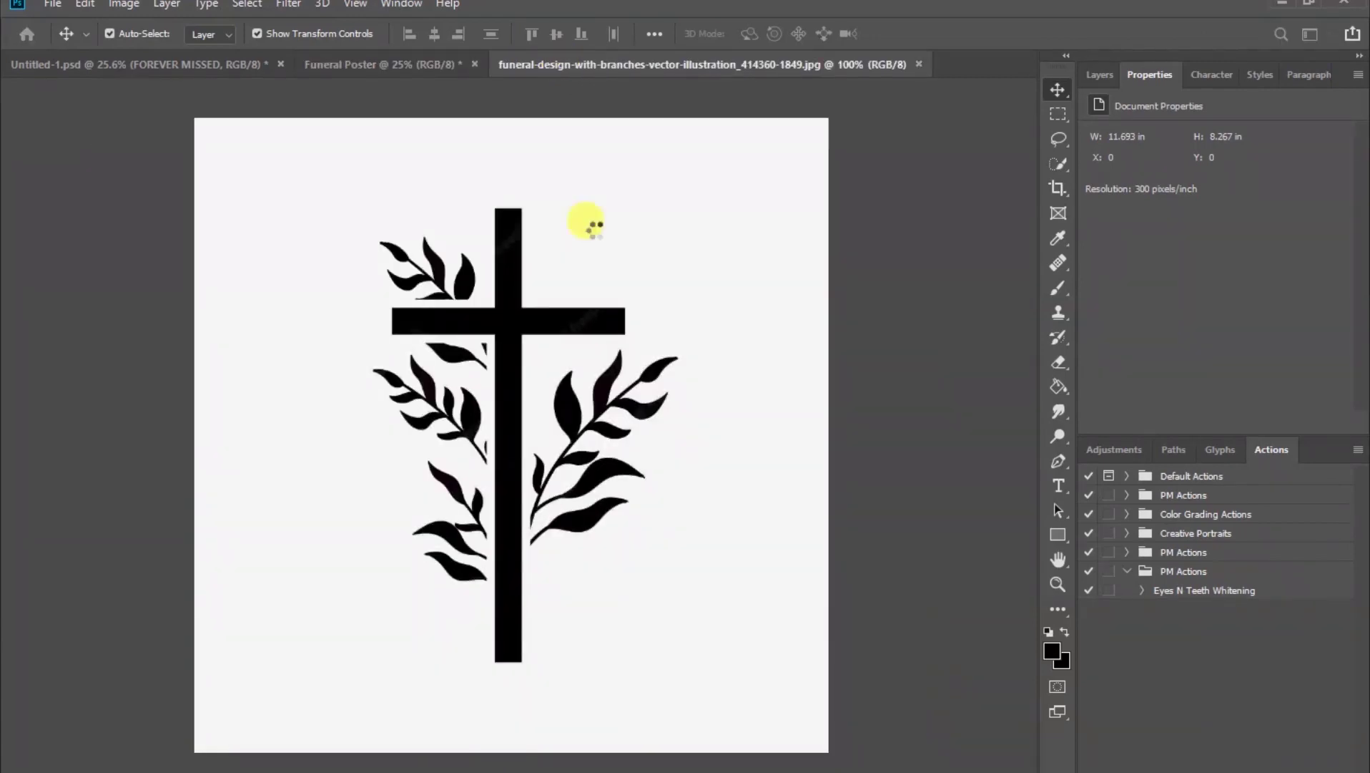
pyautogui.click(1060, 366)
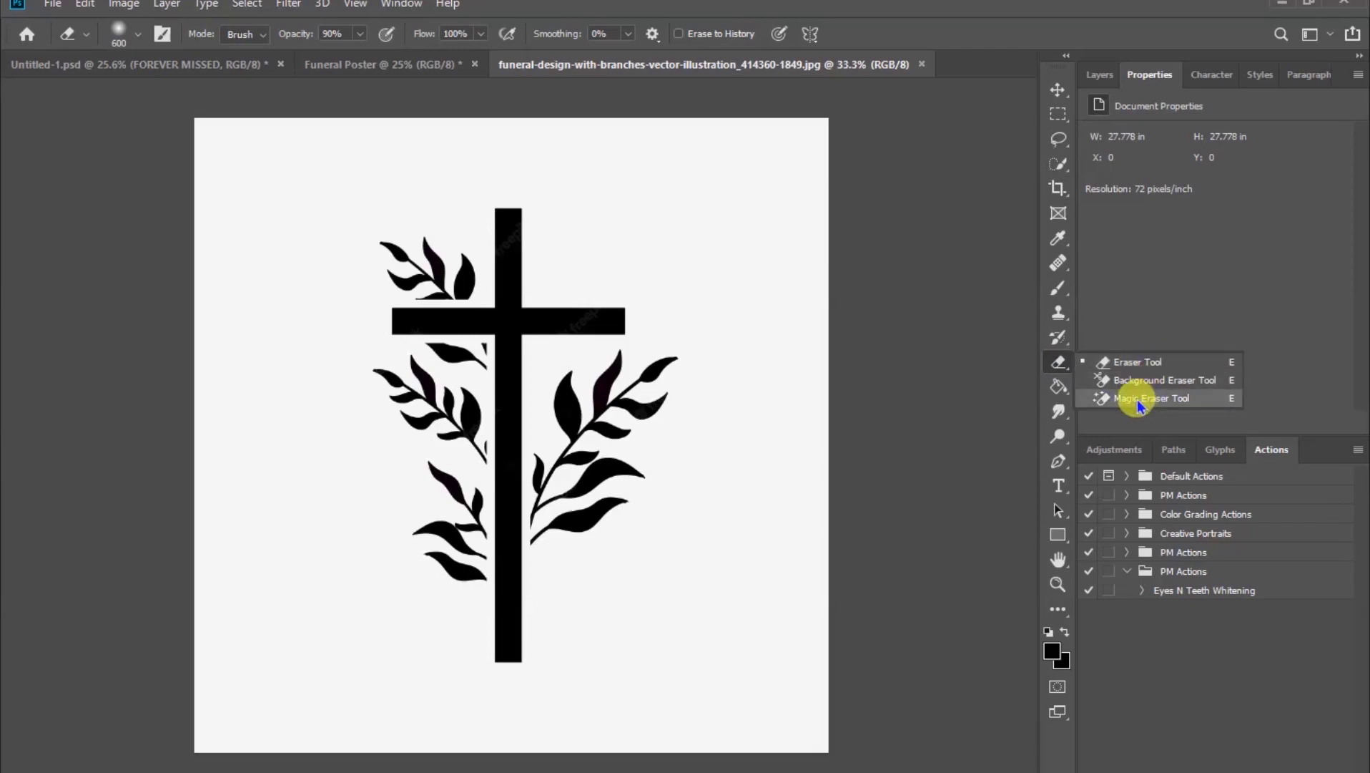
pyautogui.click(1207, 404)
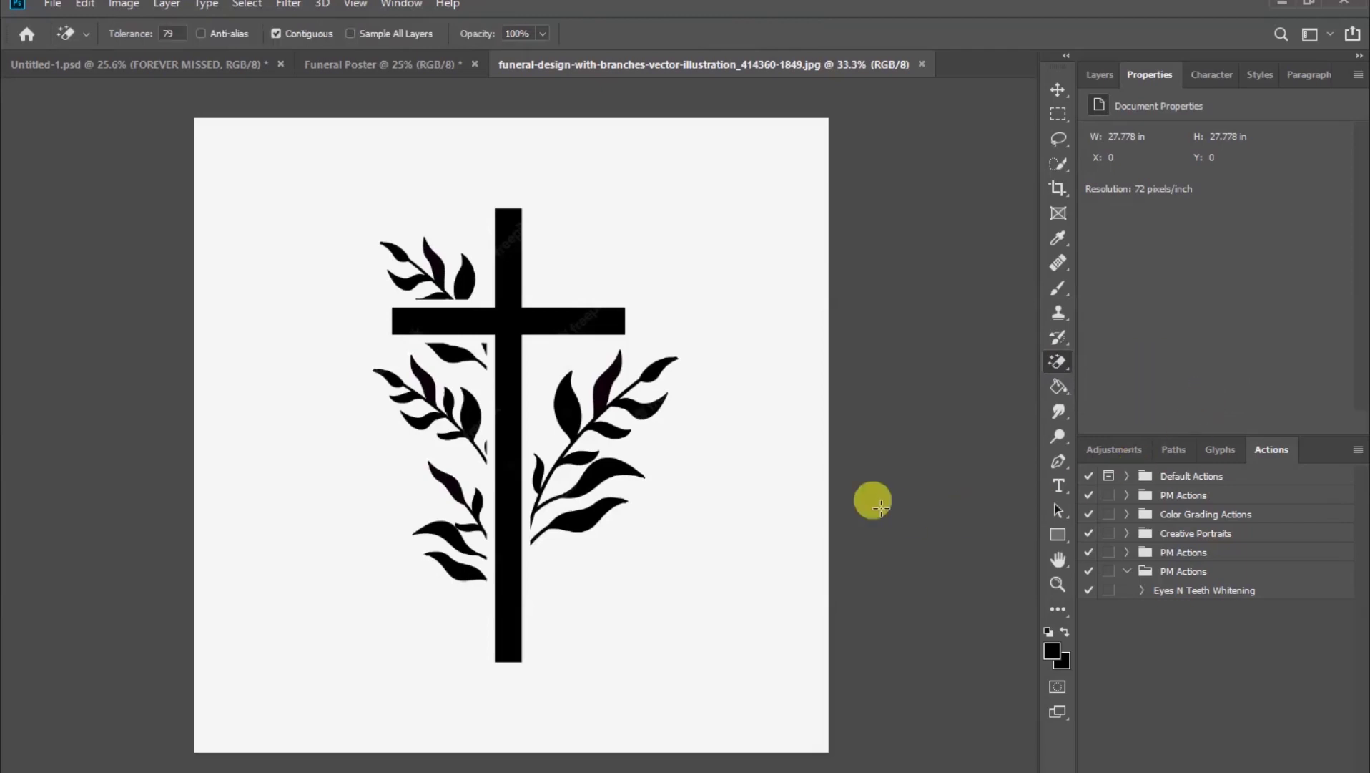
pyautogui.click(776, 451)
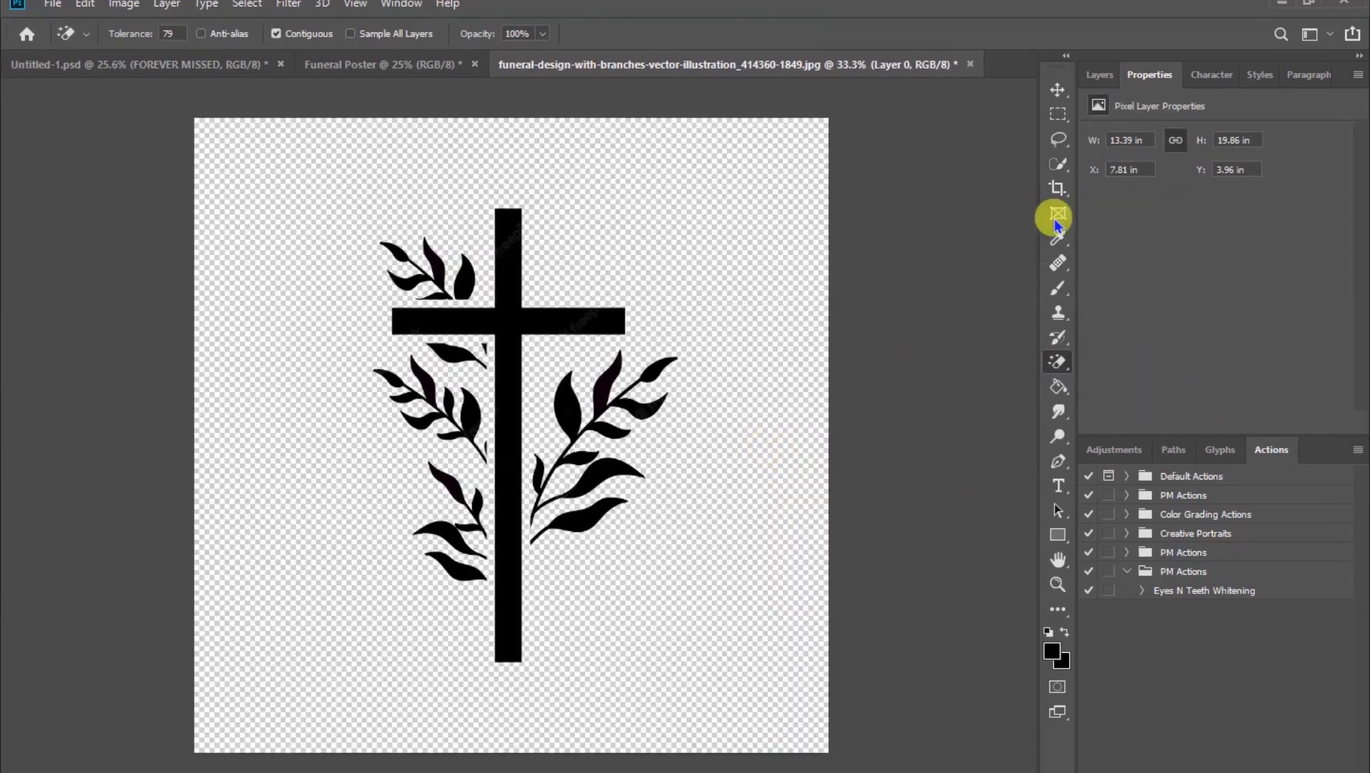
# - Bring the cross into the poster's top-left corner and shrink it to about 1.49 × 2.21 in
pyautogui.click(1058, 90)
pyautogui.moveTo(511, 283); pyautogui.dragTo(161, 271)
pyautogui.moveTo(150, 207); pyautogui.dragTo(213, 261)
pyautogui.moveTo(331, 484); pyautogui.dragTo(199, 366)
pyautogui.moveTo(241, 249); pyautogui.dragTo(212, 248)
# - Apply the cross resize and nudge it left and down against the edge
pyautogui.click(912, 34)
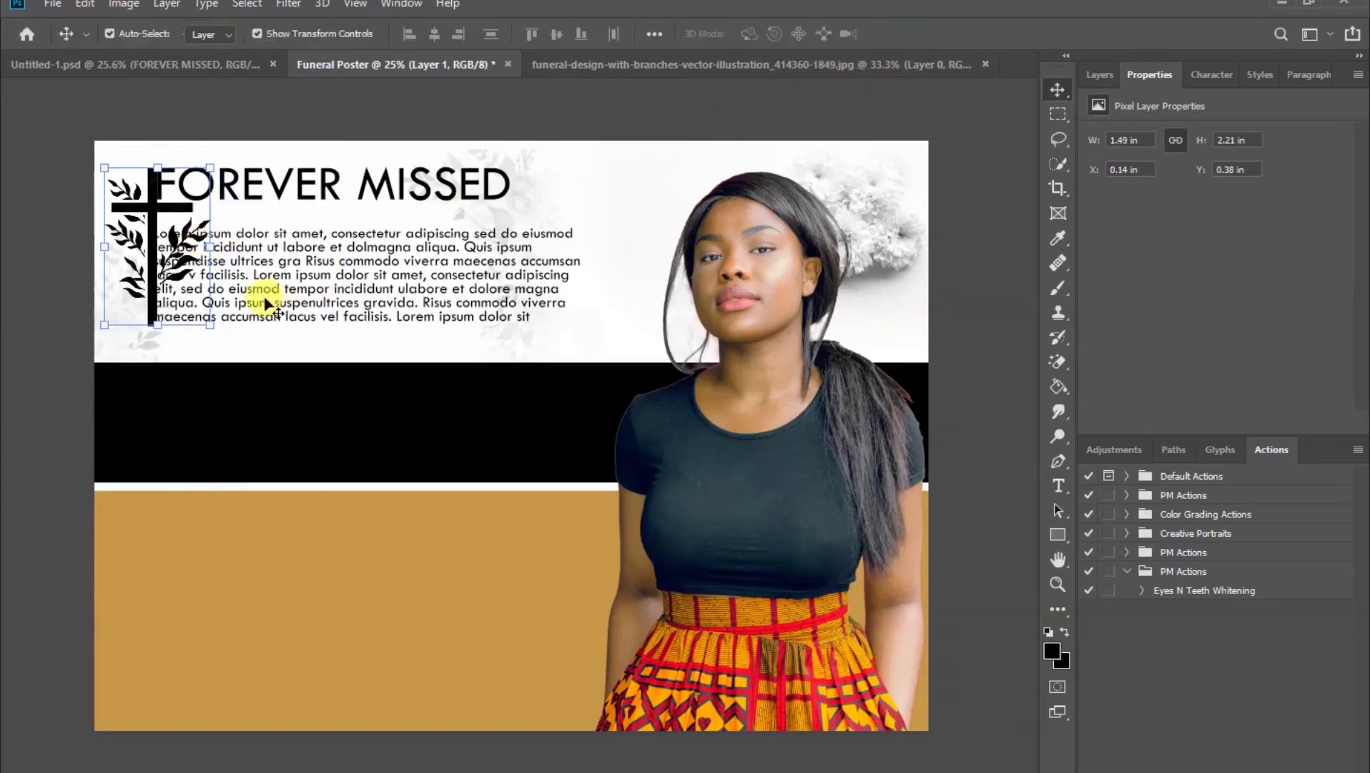
pyautogui.press('Left')
pyautogui.press('Left')
pyautogui.press('Left')
pyautogui.press('Left')
pyautogui.press('Left')
pyautogui.press('Left')
pyautogui.press('Left')
pyautogui.press('Left')
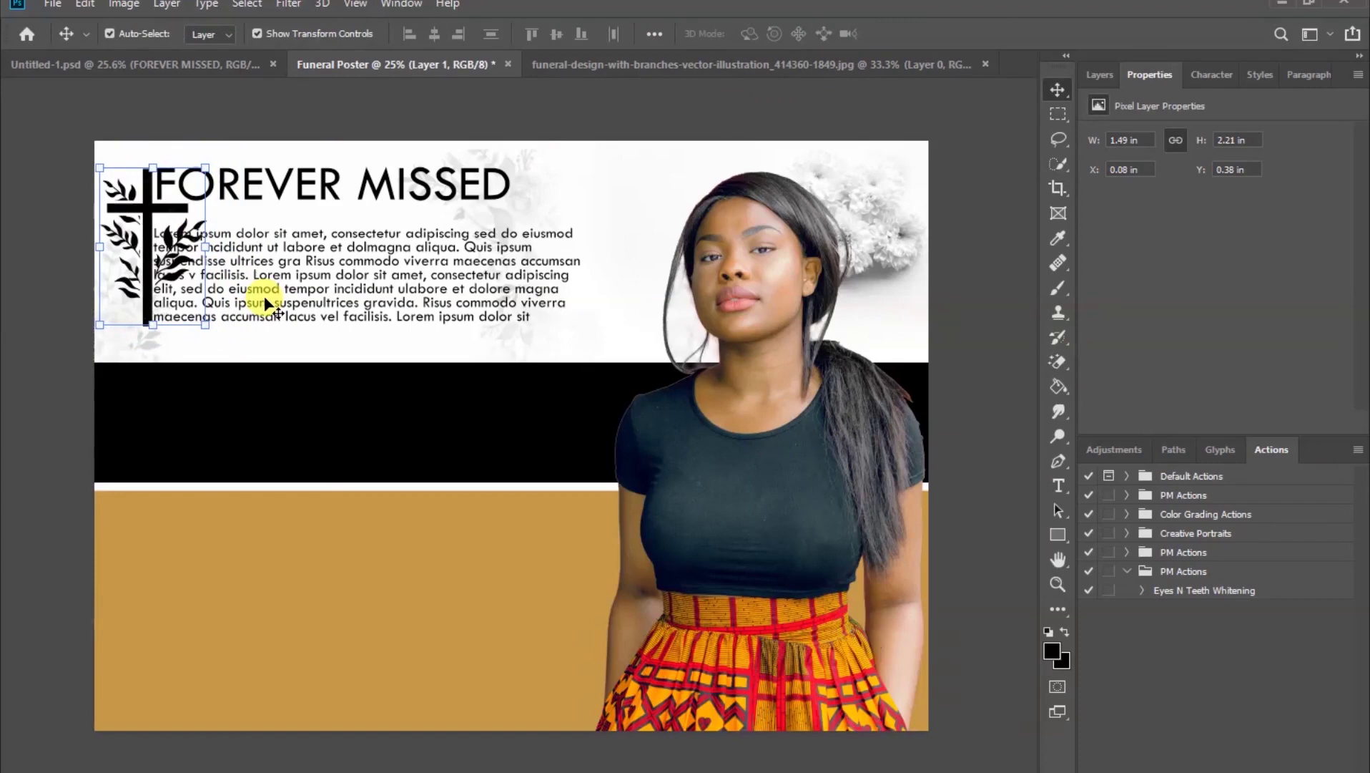
pyautogui.press('Down')
pyautogui.press('Down')
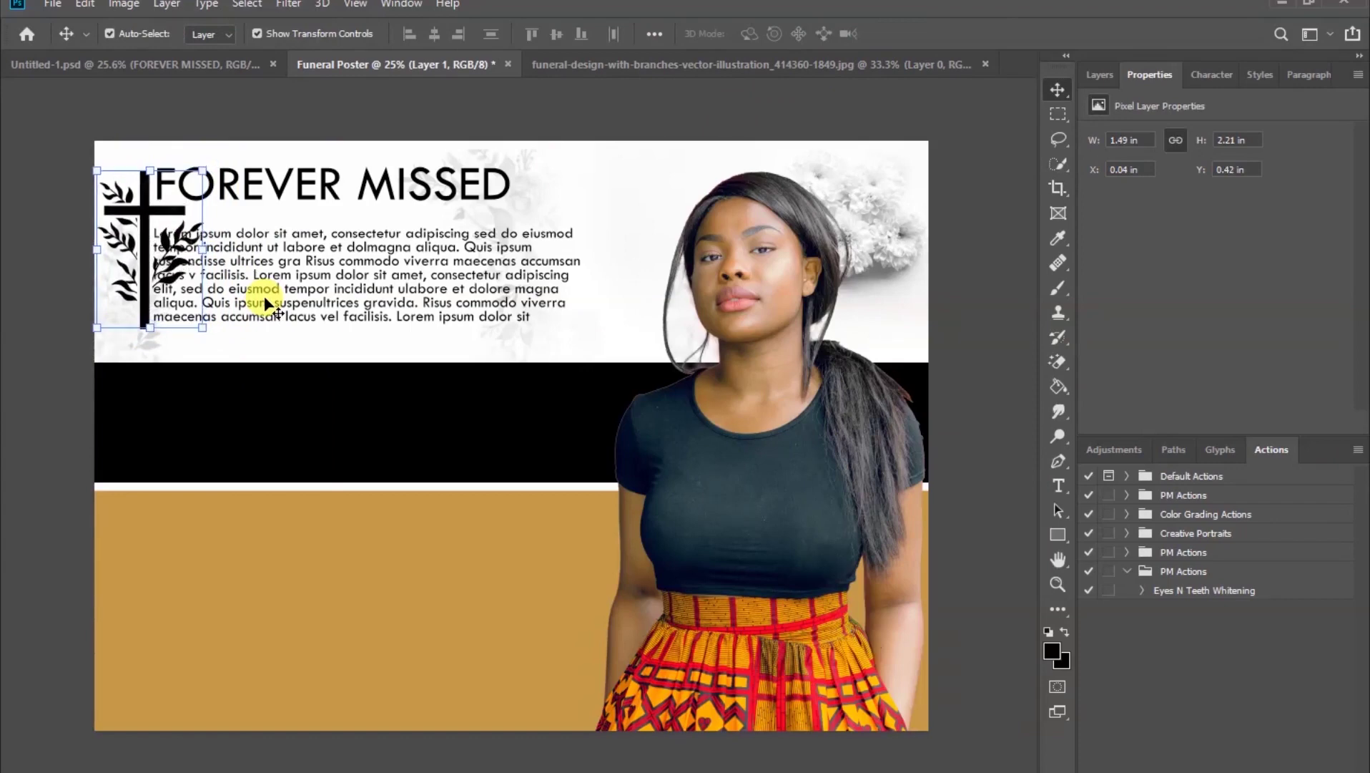
# - Shift the FOREVER MISSED title and the body paragraph right to clear the cross
pyautogui.click(434, 185)
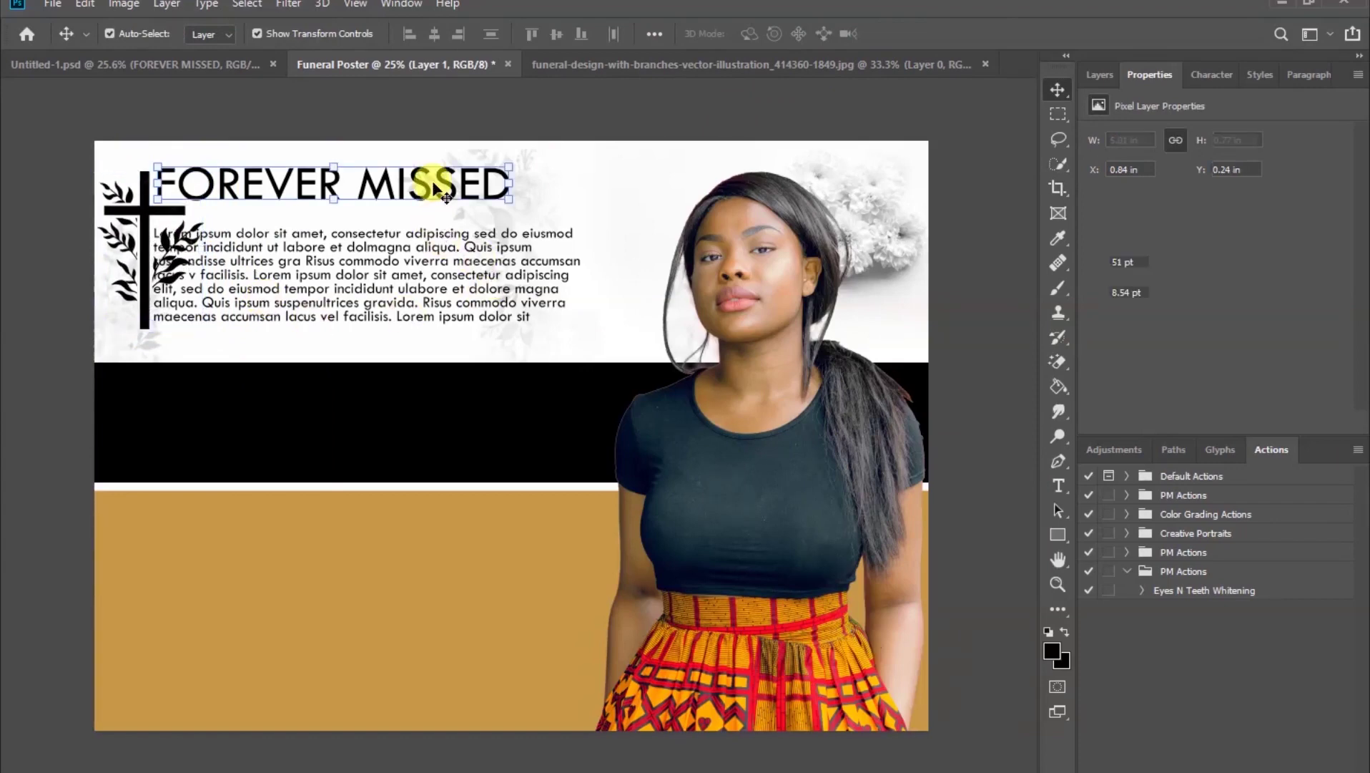
pyautogui.press('Right')
pyautogui.press('Right')
pyautogui.press('Right')
pyautogui.press('Right')
pyautogui.press('Right')
pyautogui.press('Right')
pyautogui.press('Right')
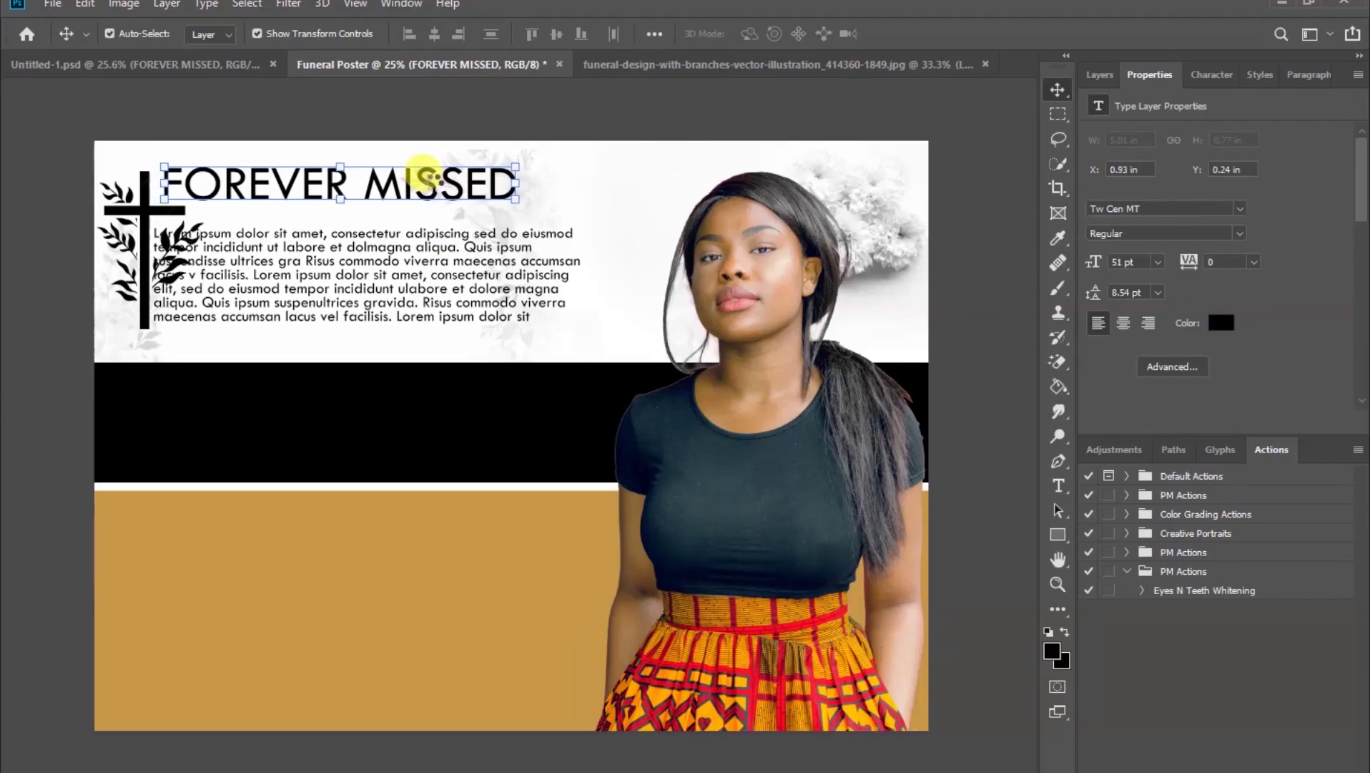
pyautogui.press('Right')
pyautogui.press('Right')
pyautogui.press('Right')
pyautogui.press('Right')
pyautogui.press('Right')
pyautogui.press('Right')
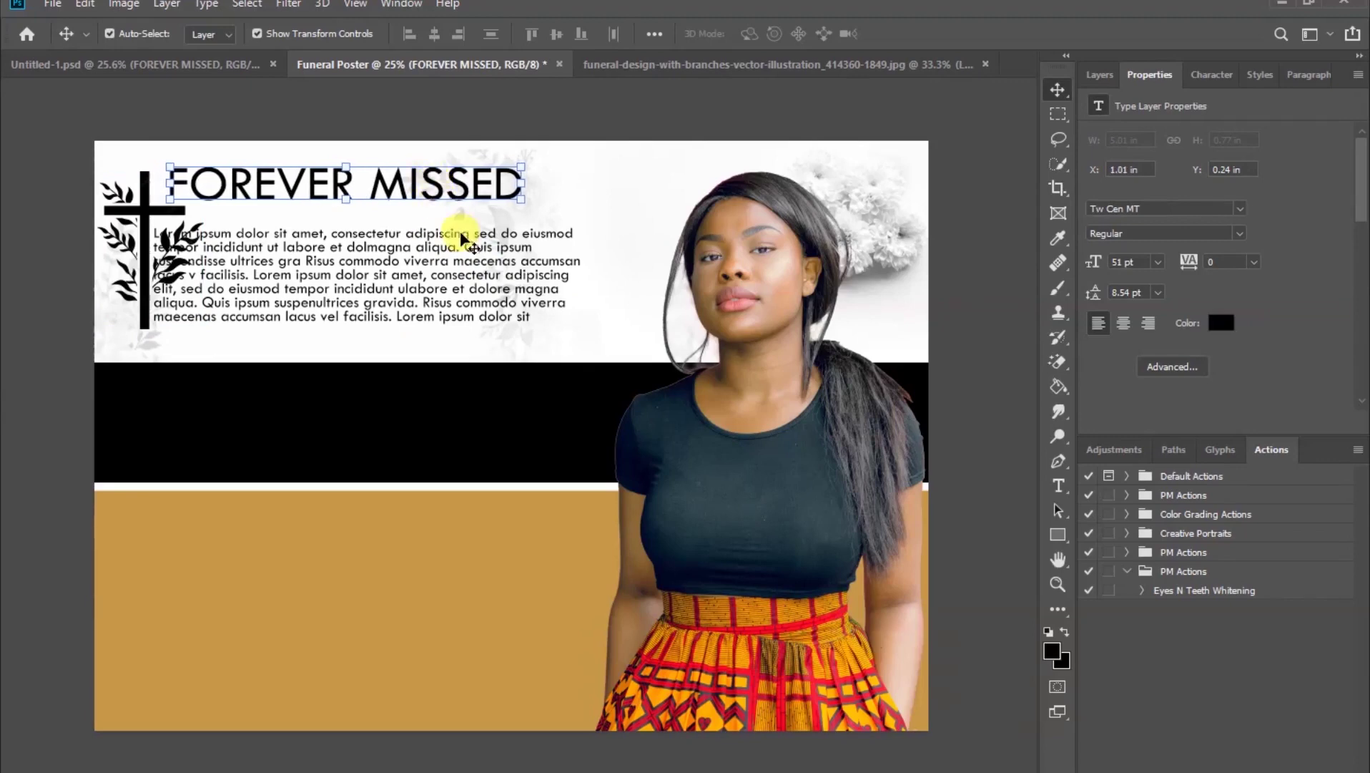
pyautogui.click(411, 279)
pyautogui.press('Right')
pyautogui.press('Right')
pyautogui.press('Right')
pyautogui.press('Right')
pyautogui.press('Right')
pyautogui.press('Right')
pyautogui.press('Right')
pyautogui.press('Right')
pyautogui.press('Right')
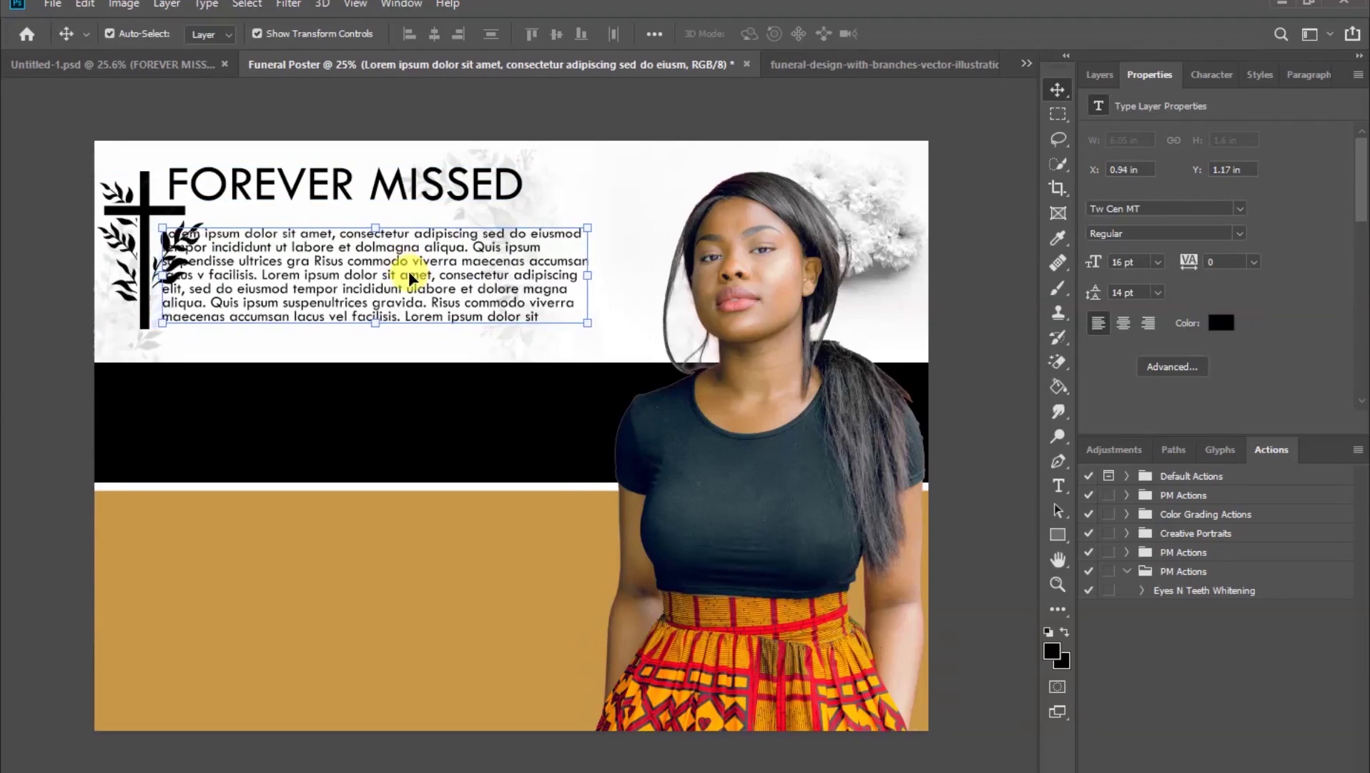
pyautogui.click(581, 114)
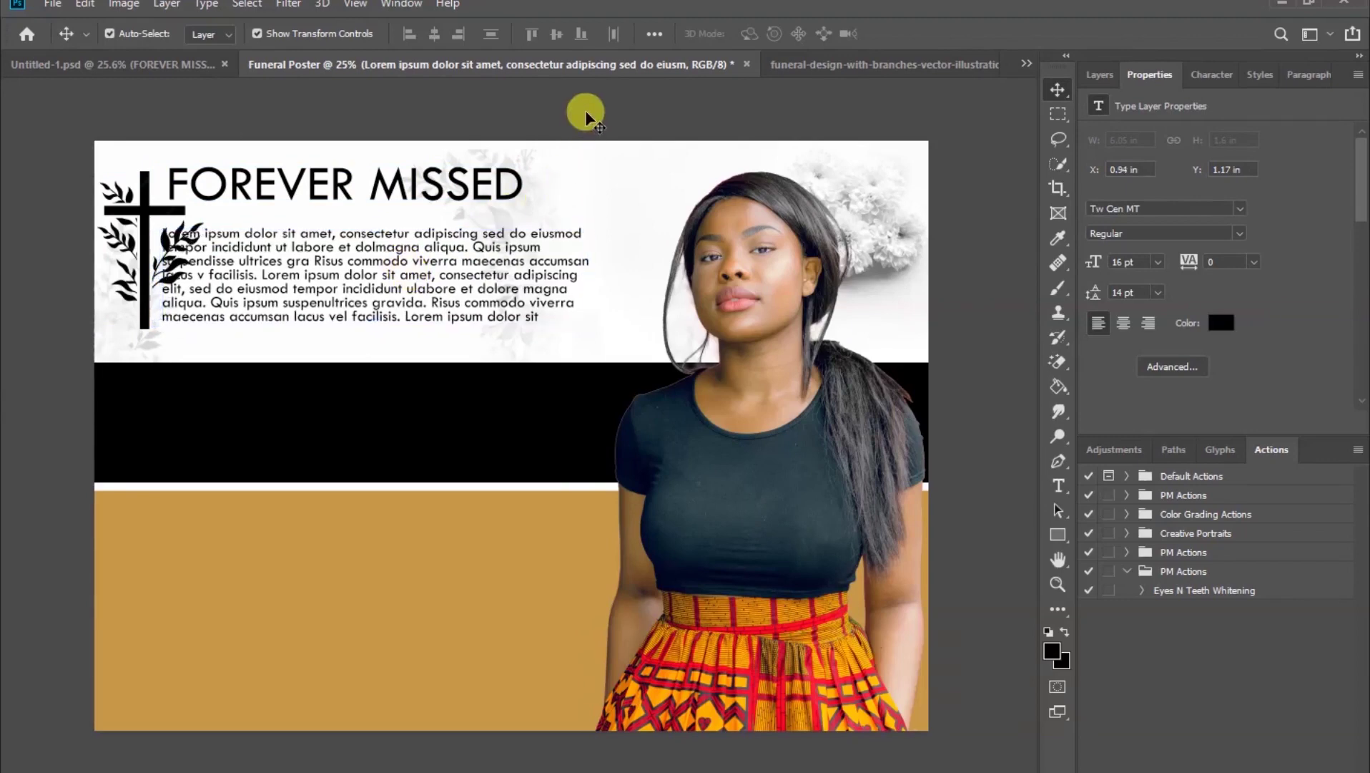
pyautogui.click(143, 208)
pyautogui.click(1097, 77)
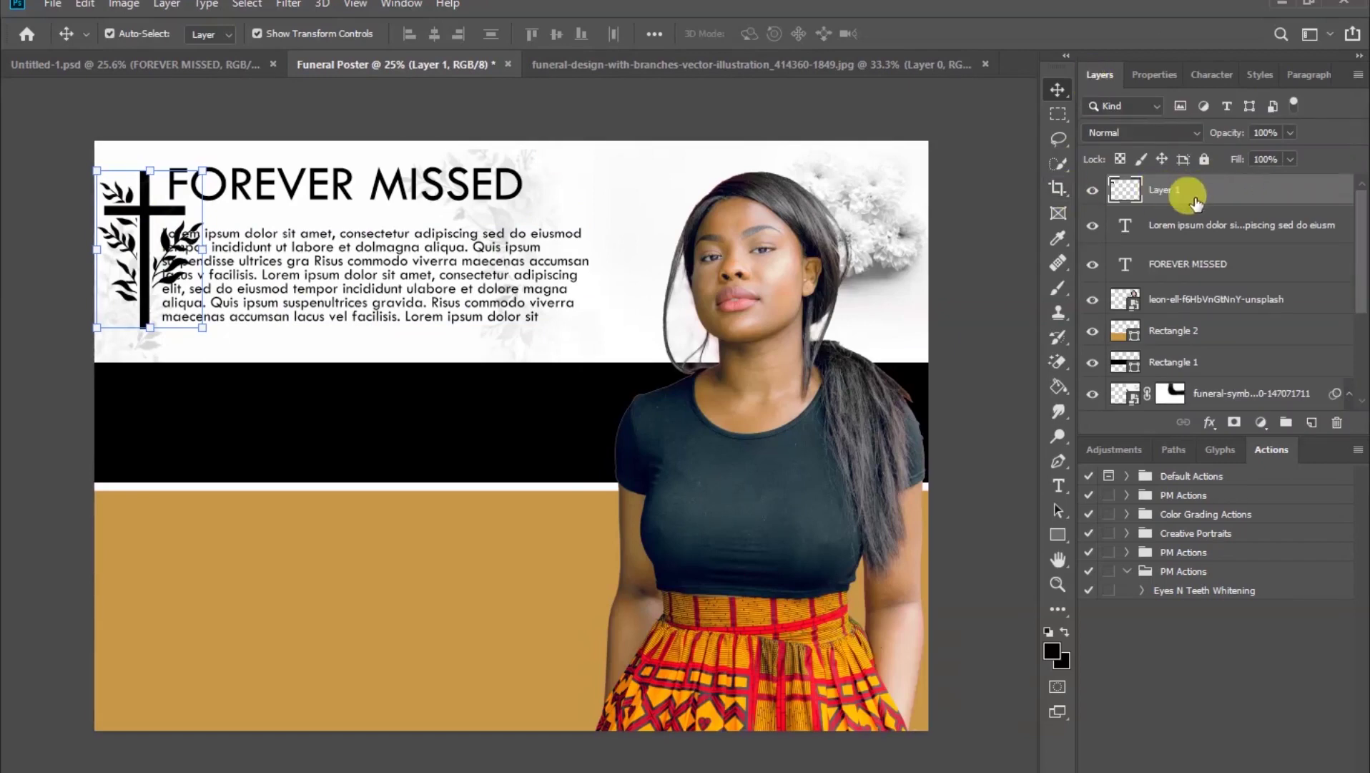
# - Mask out the cross's leaf overlapping the body text using an 80%-hardness eraser
pyautogui.click(1234, 422)
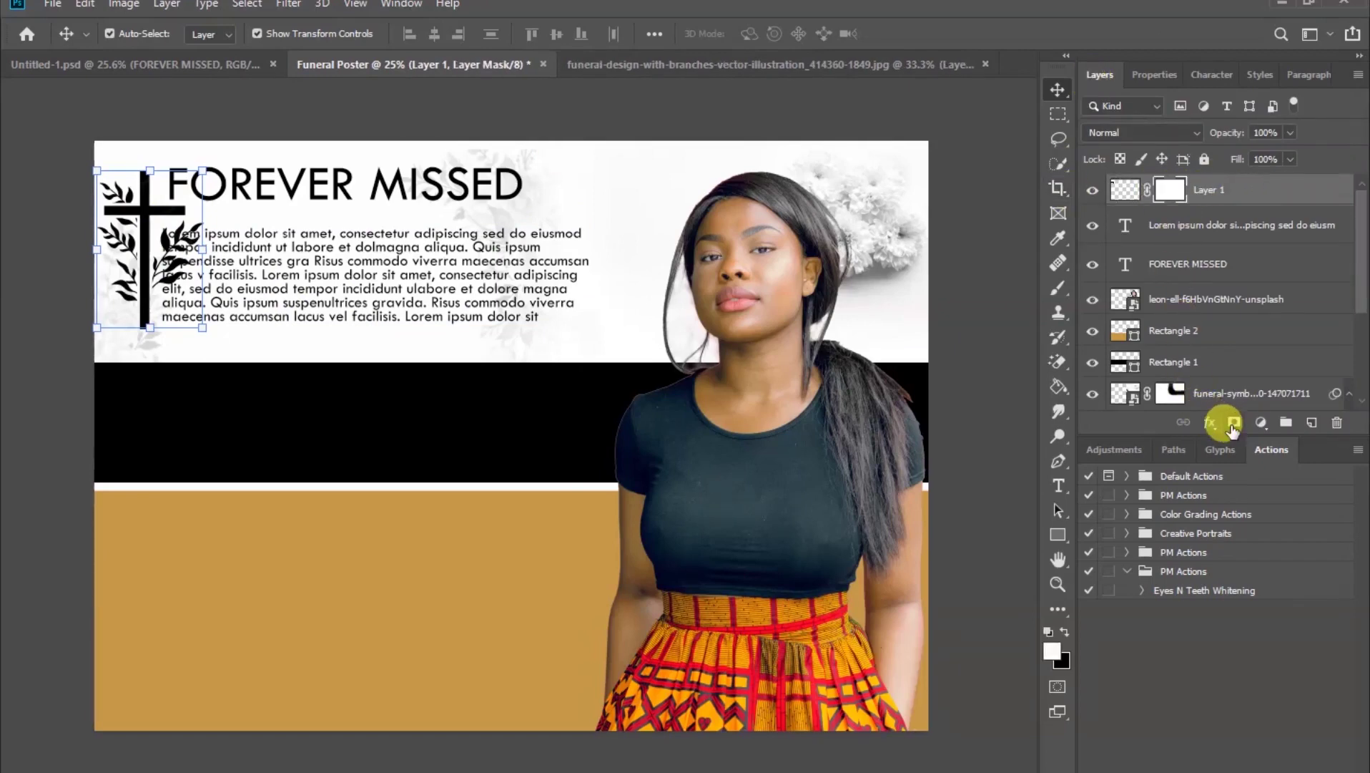
pyautogui.click(1059, 364)
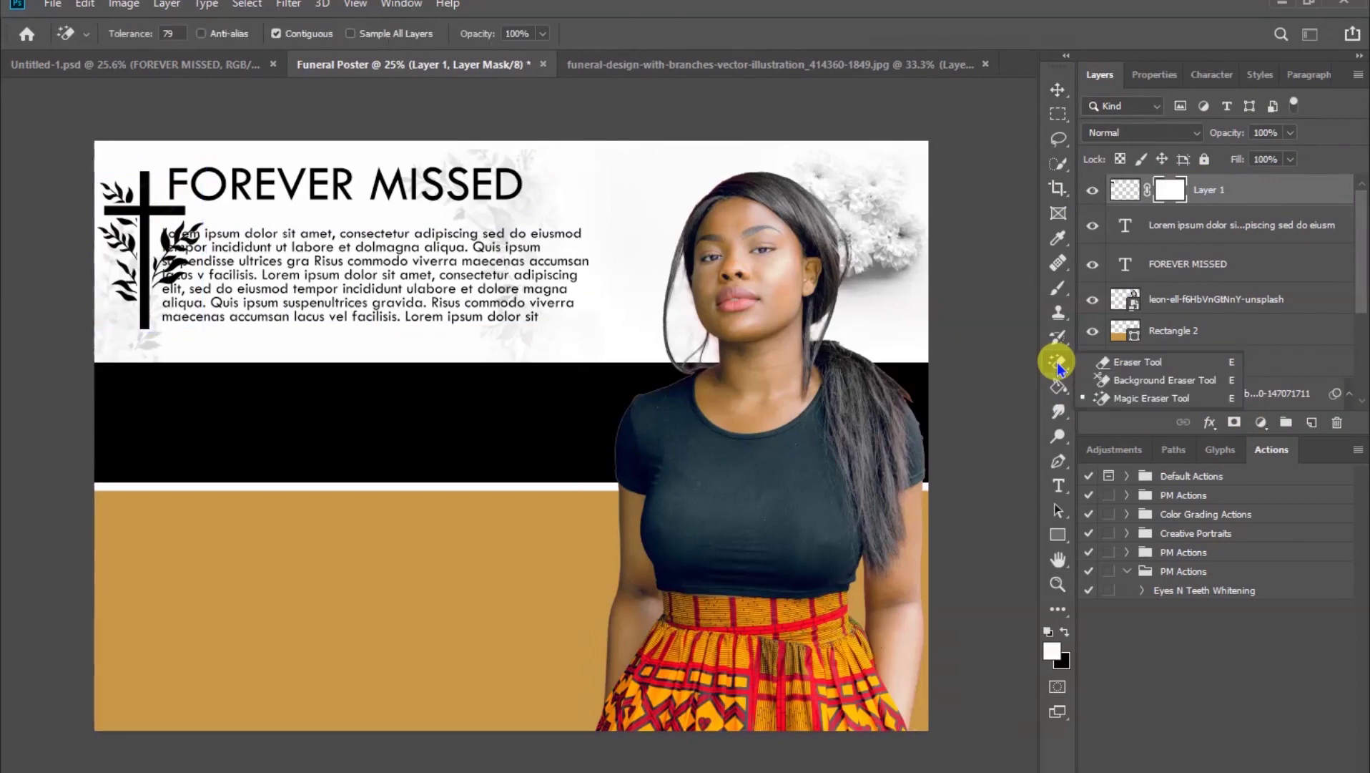
pyautogui.click(1180, 362)
pyautogui.rightClick(461, 288)
pyautogui.moveTo(558, 402); pyautogui.dragTo(668, 413)
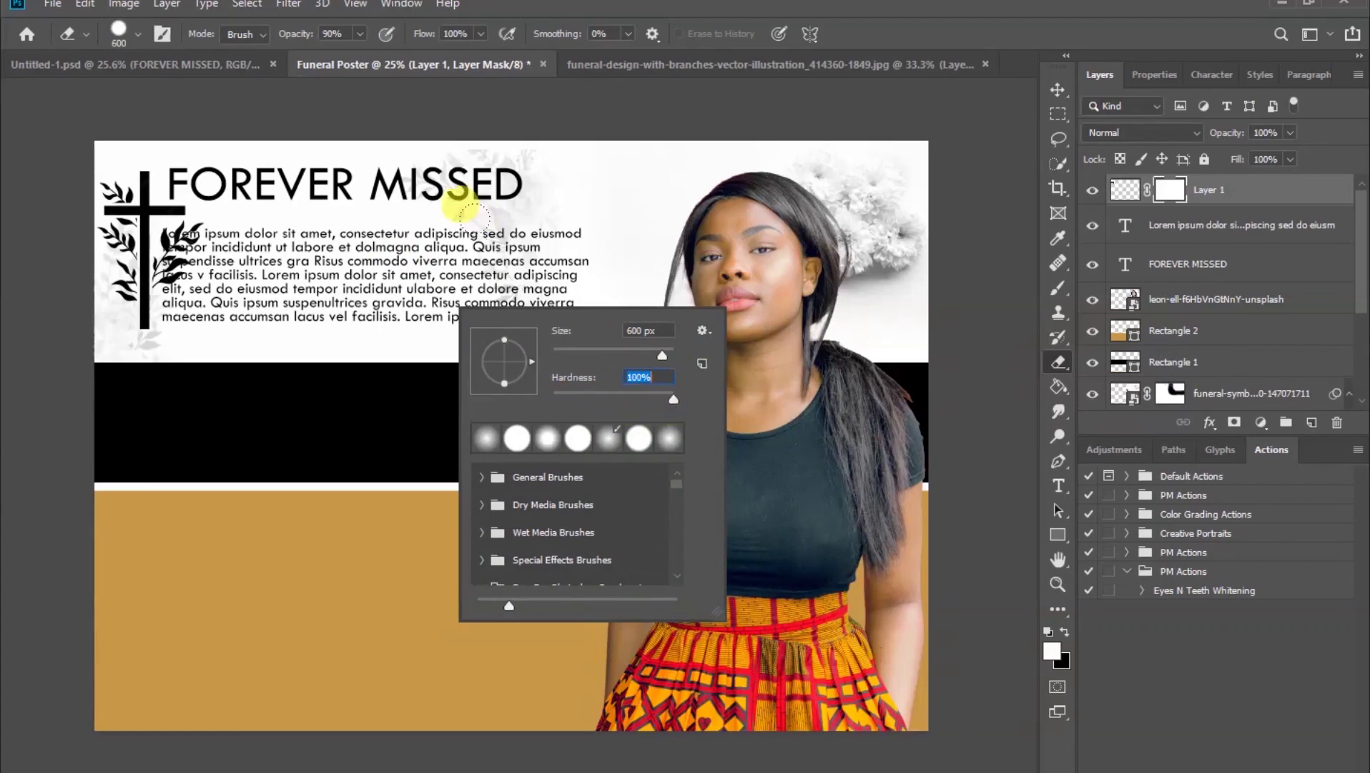
pyautogui.click(178, 188)
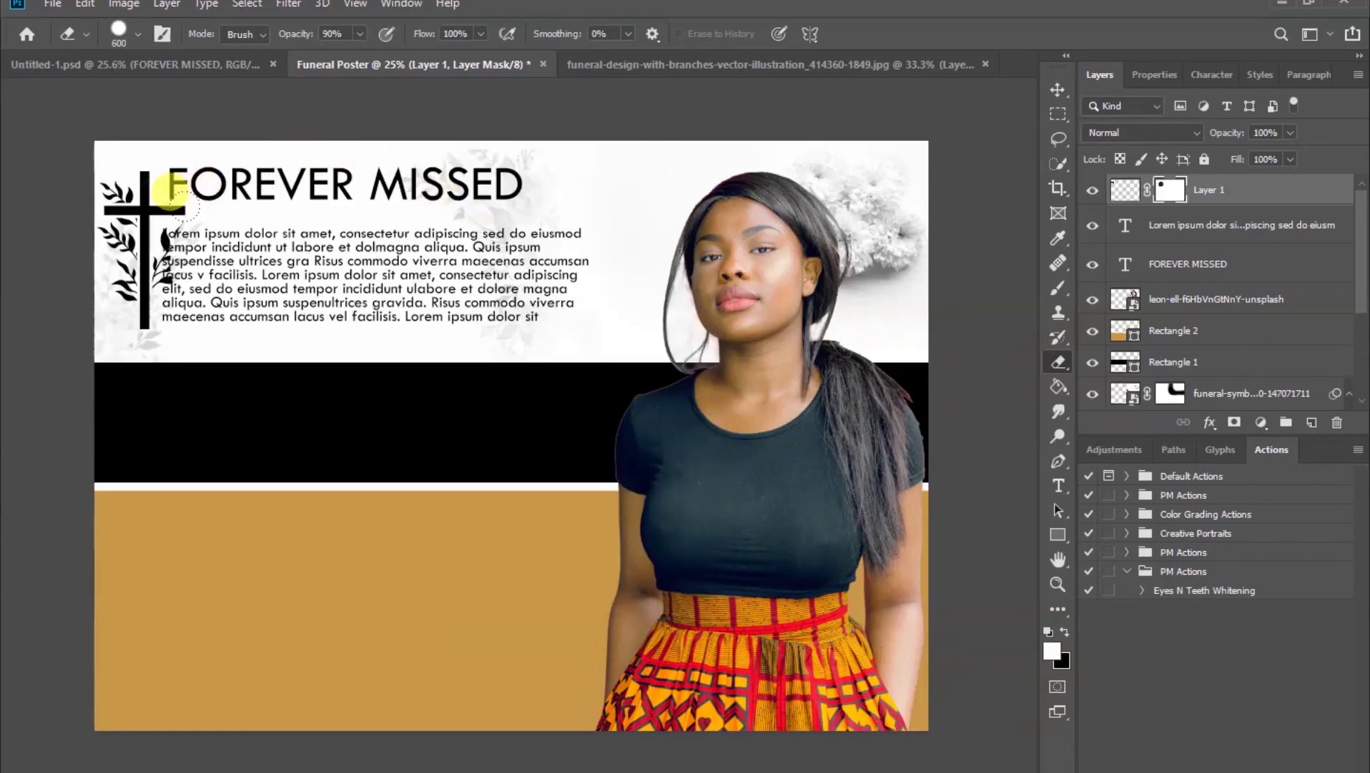
pyautogui.scroll(4, 113, 183)
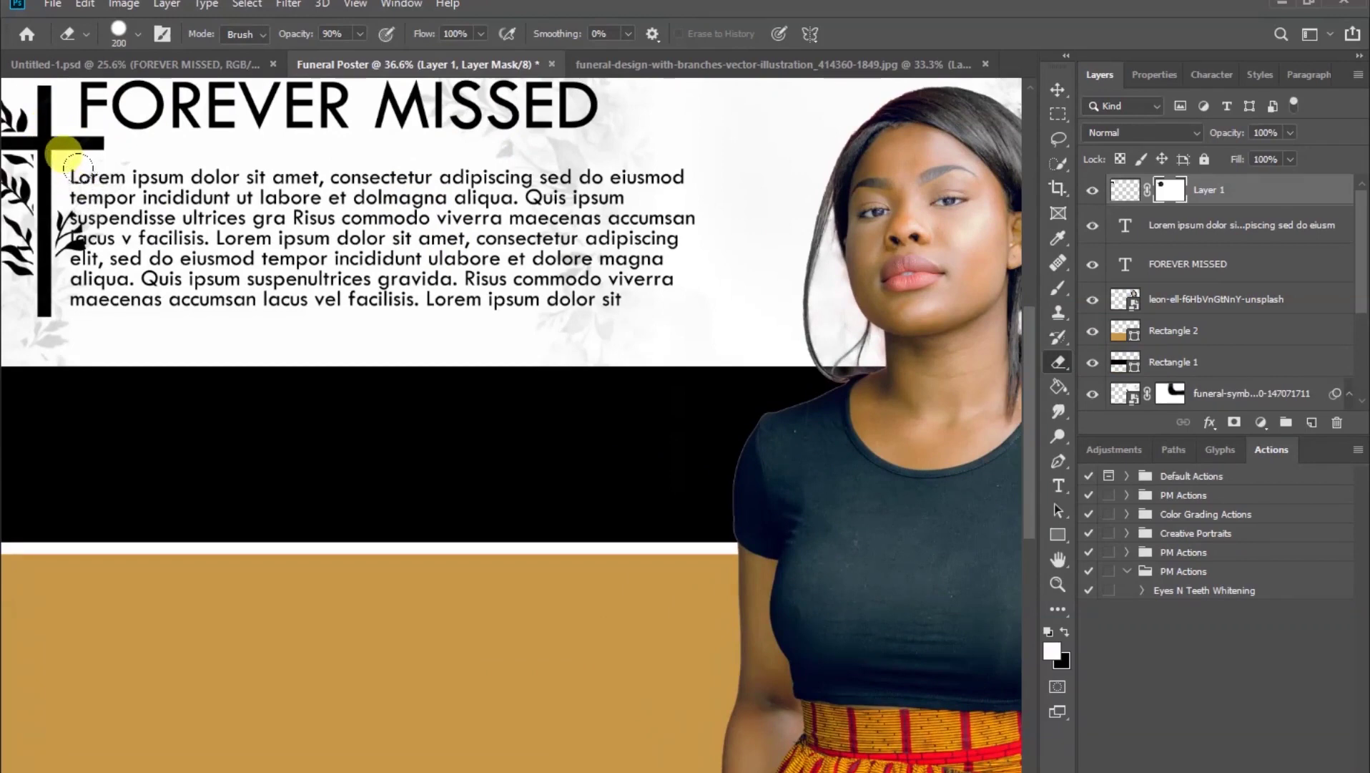
pyautogui.moveTo(53, 184)
pyautogui.mouseDown()
pyautogui.moveTo(63, 223)
pyautogui.moveTo(91, 235)
pyautogui.mouseUp()
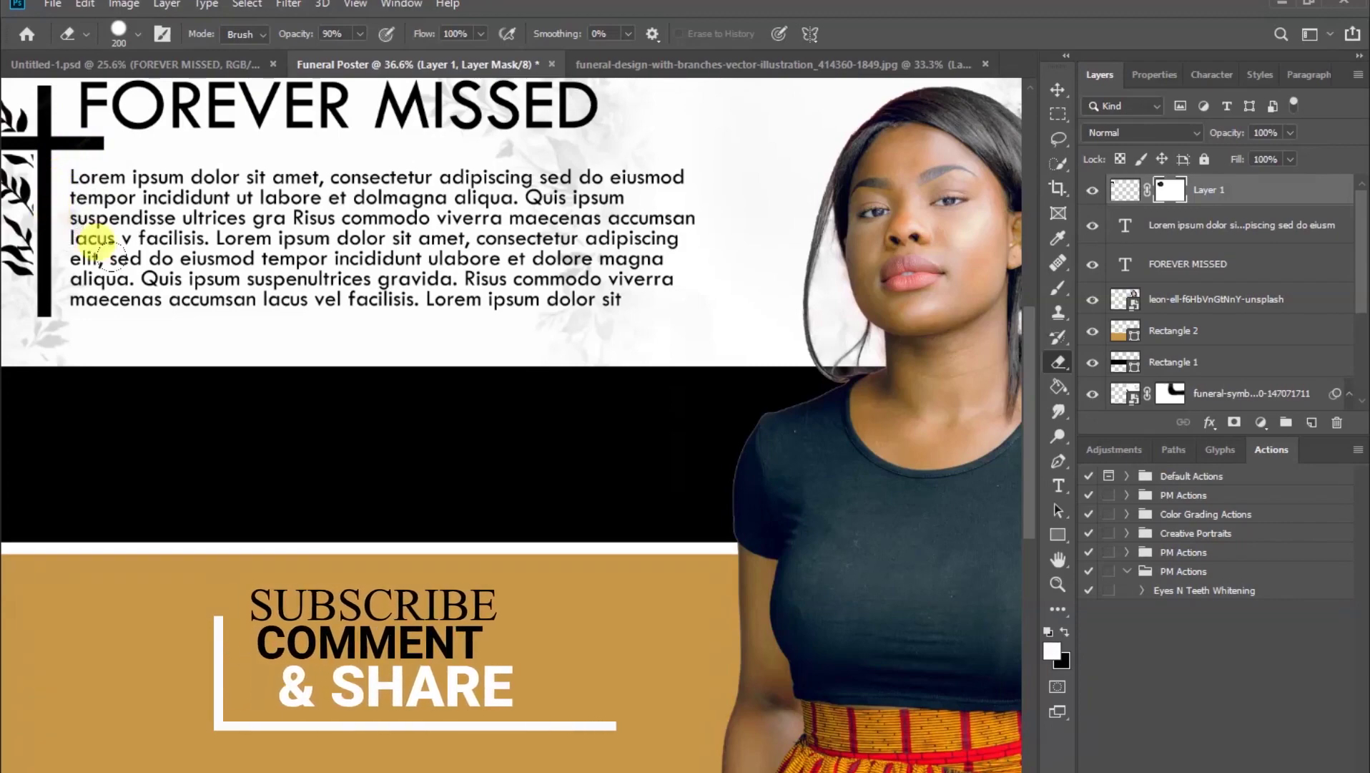
pyautogui.scroll(-5, 166, 227)
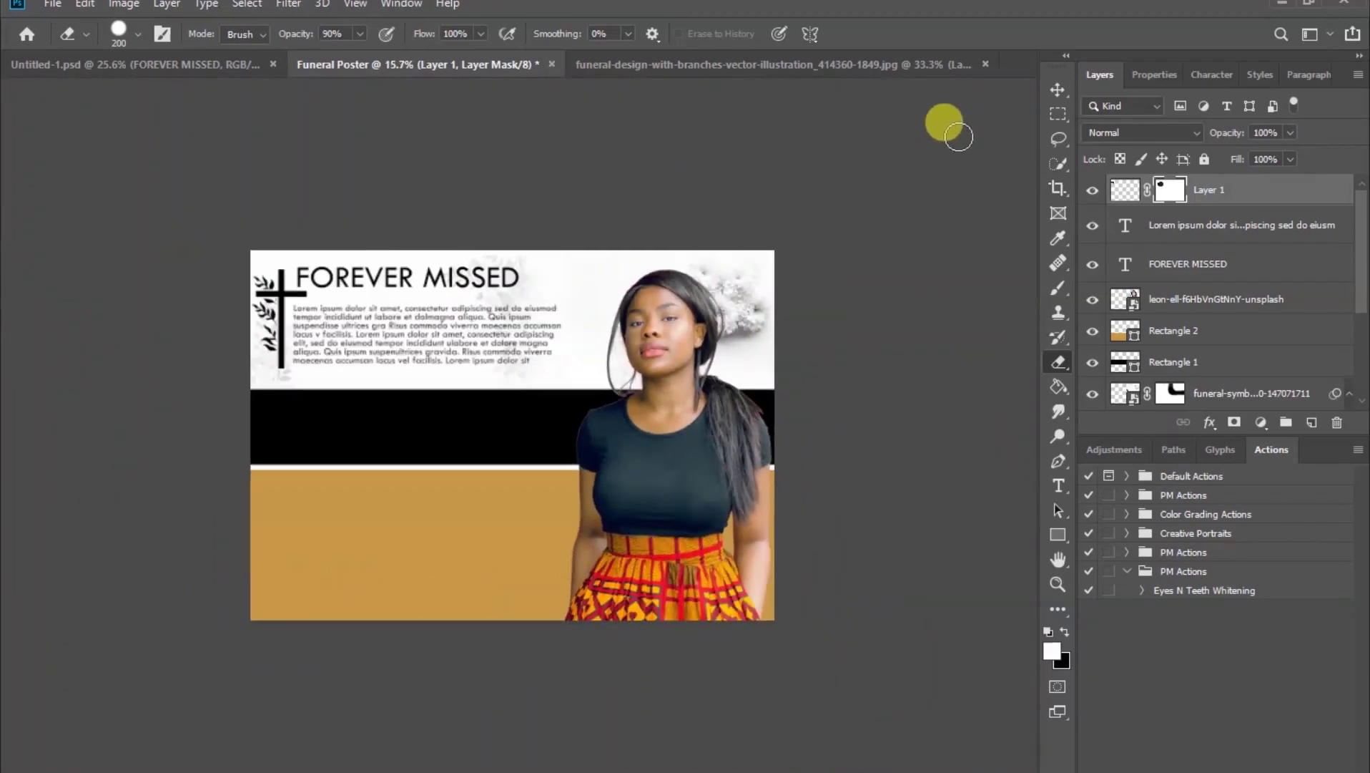
# - Close the cross illustration file without saving
pyautogui.click(1064, 100)
pyautogui.hotkey('ctrl', '0')
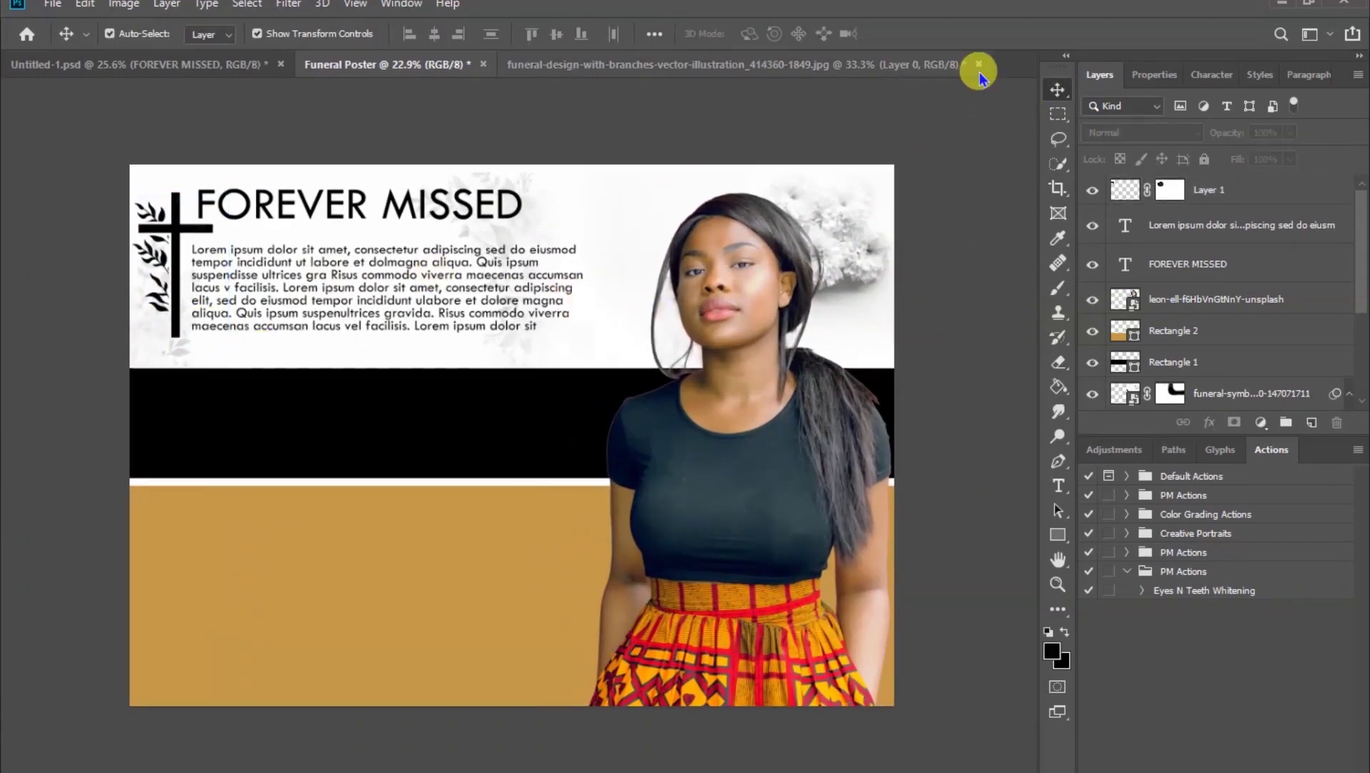
pyautogui.click(866, 65)
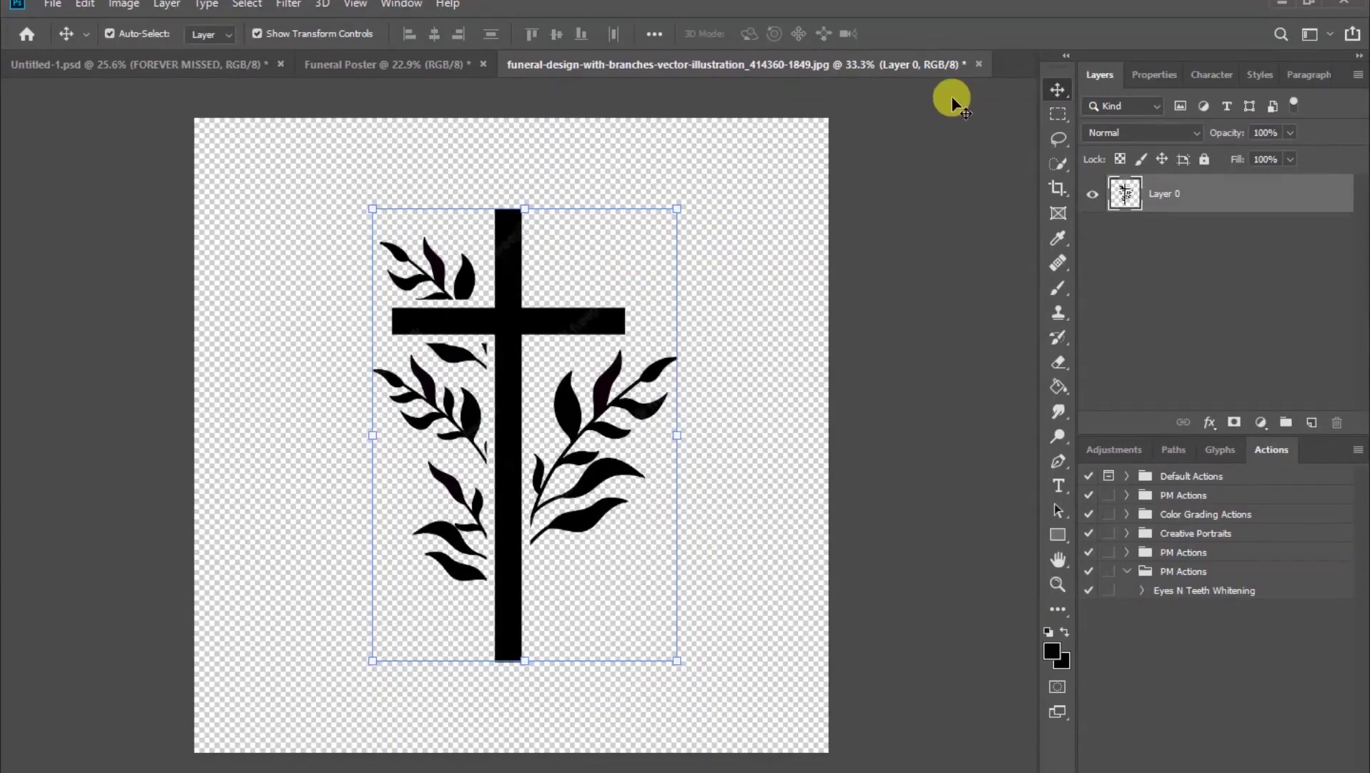
pyautogui.click(979, 65)
pyautogui.click(691, 312)
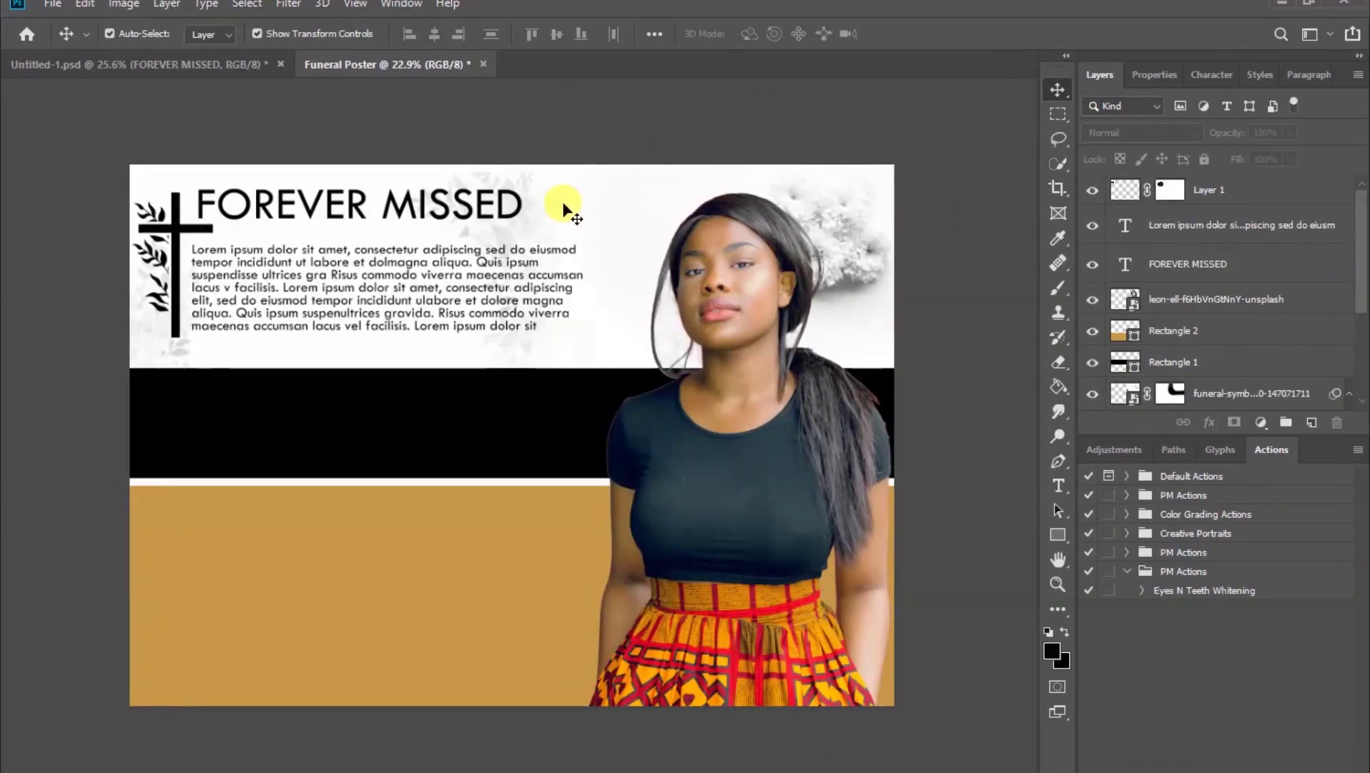
# - Nudge the black band rectangle slightly upward
pyautogui.scroll(2, 397, 281)
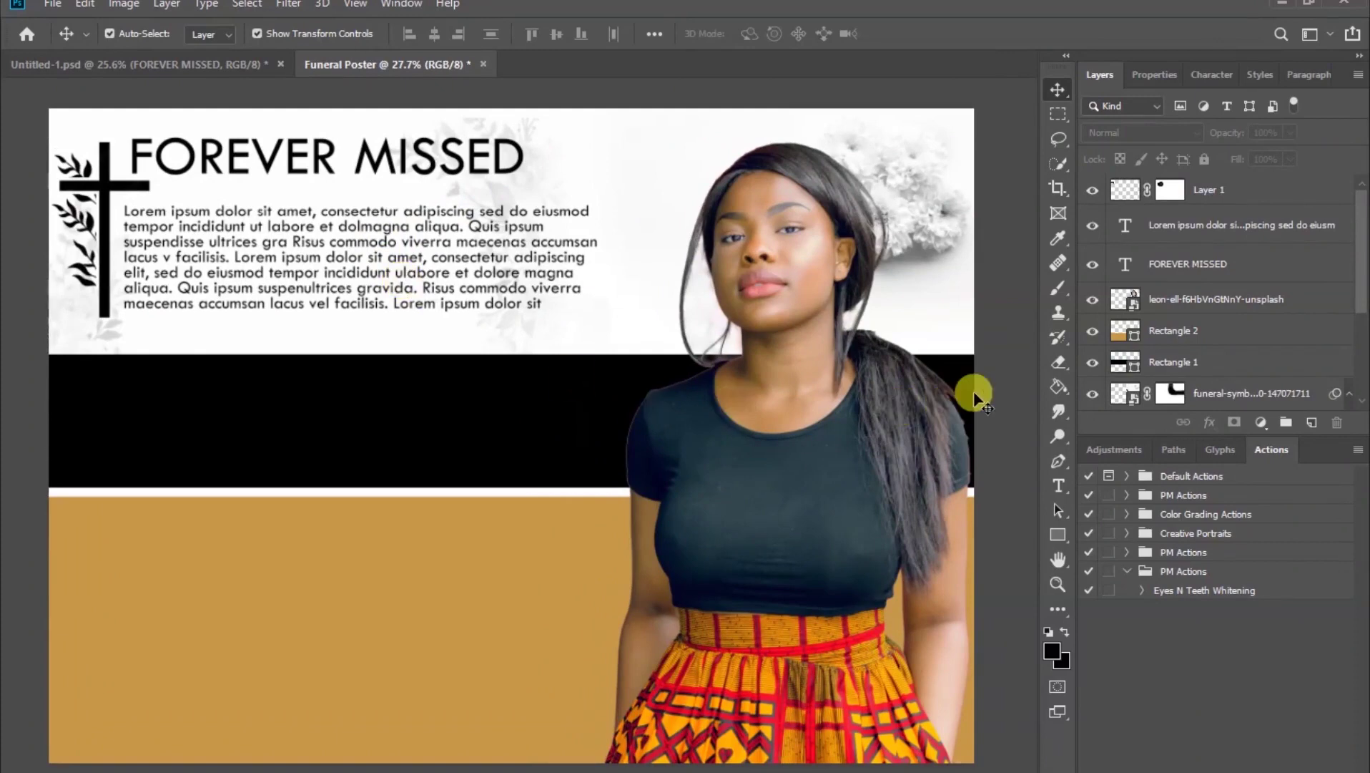
pyautogui.click(470, 423)
pyautogui.hotkey('shift', 'Up')
pyautogui.hotkey('shift', 'Up')
pyautogui.hotkey('shift', 'Up')
pyautogui.hotkey('shift', 'Up')
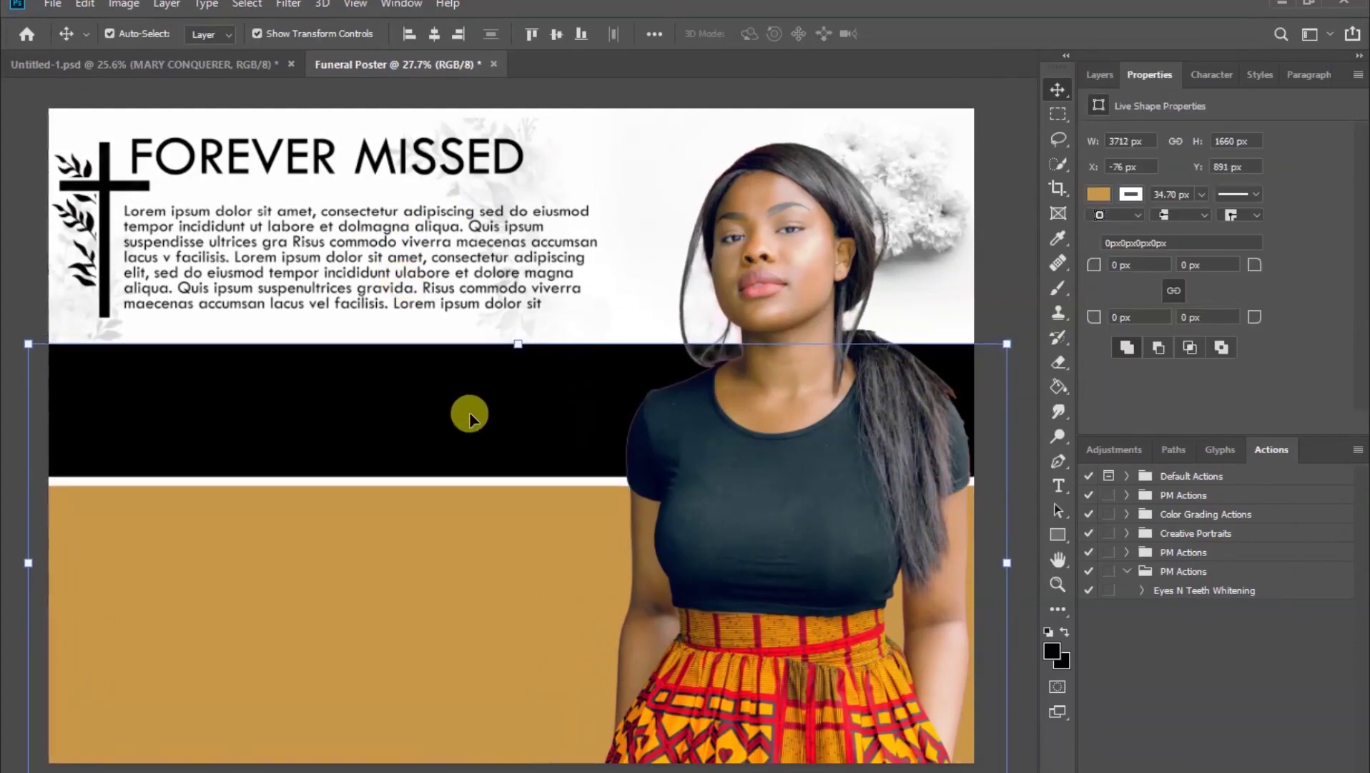
# - Type the deceased's name on the black band and move it right along the band
pyautogui.click(1000, 187)
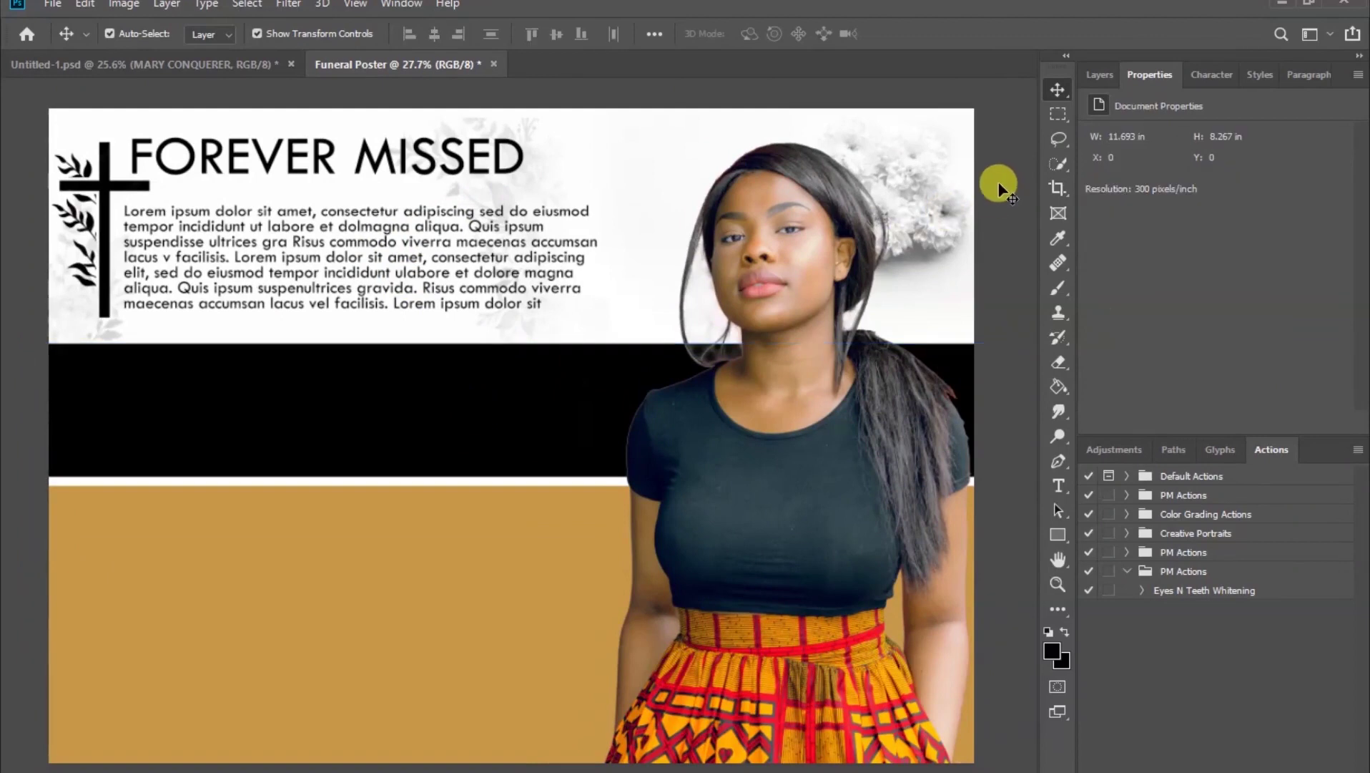
pyautogui.click(1058, 485)
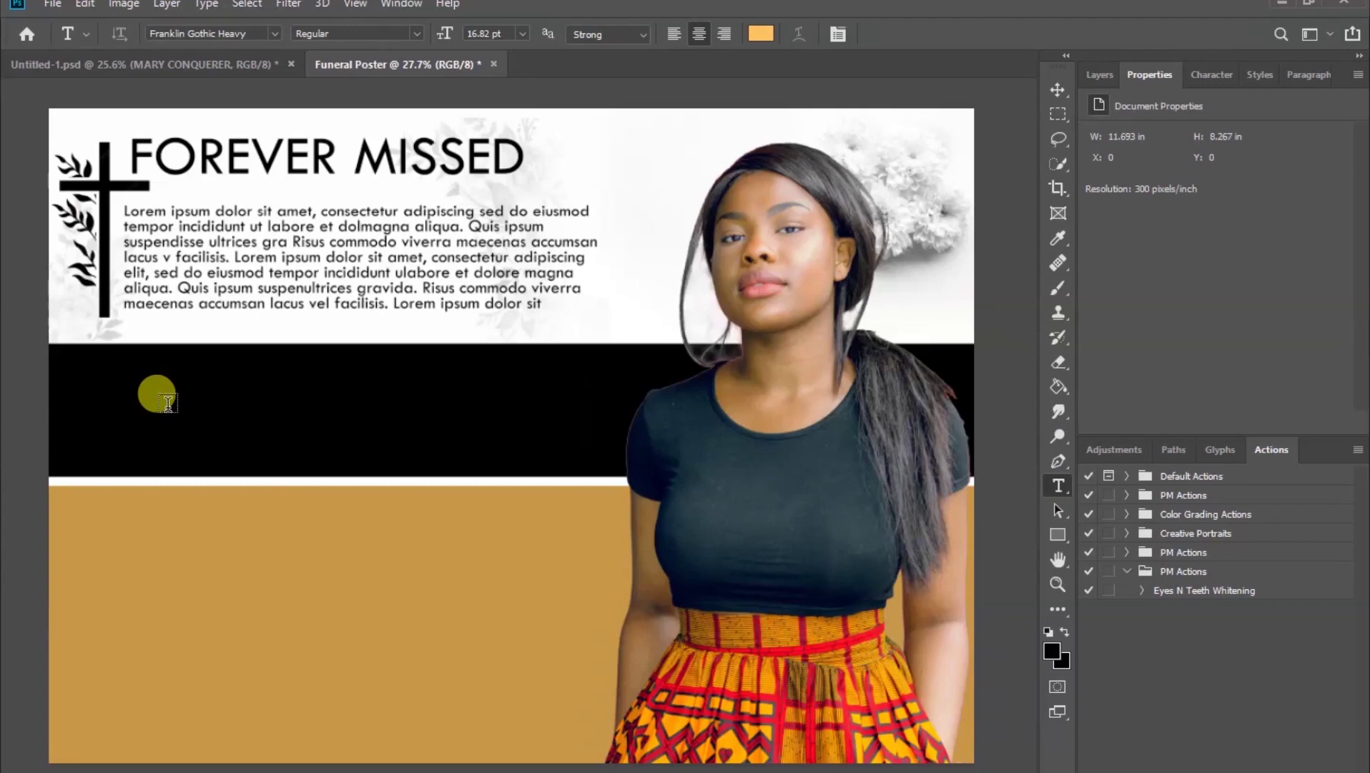
pyautogui.click(167, 402)
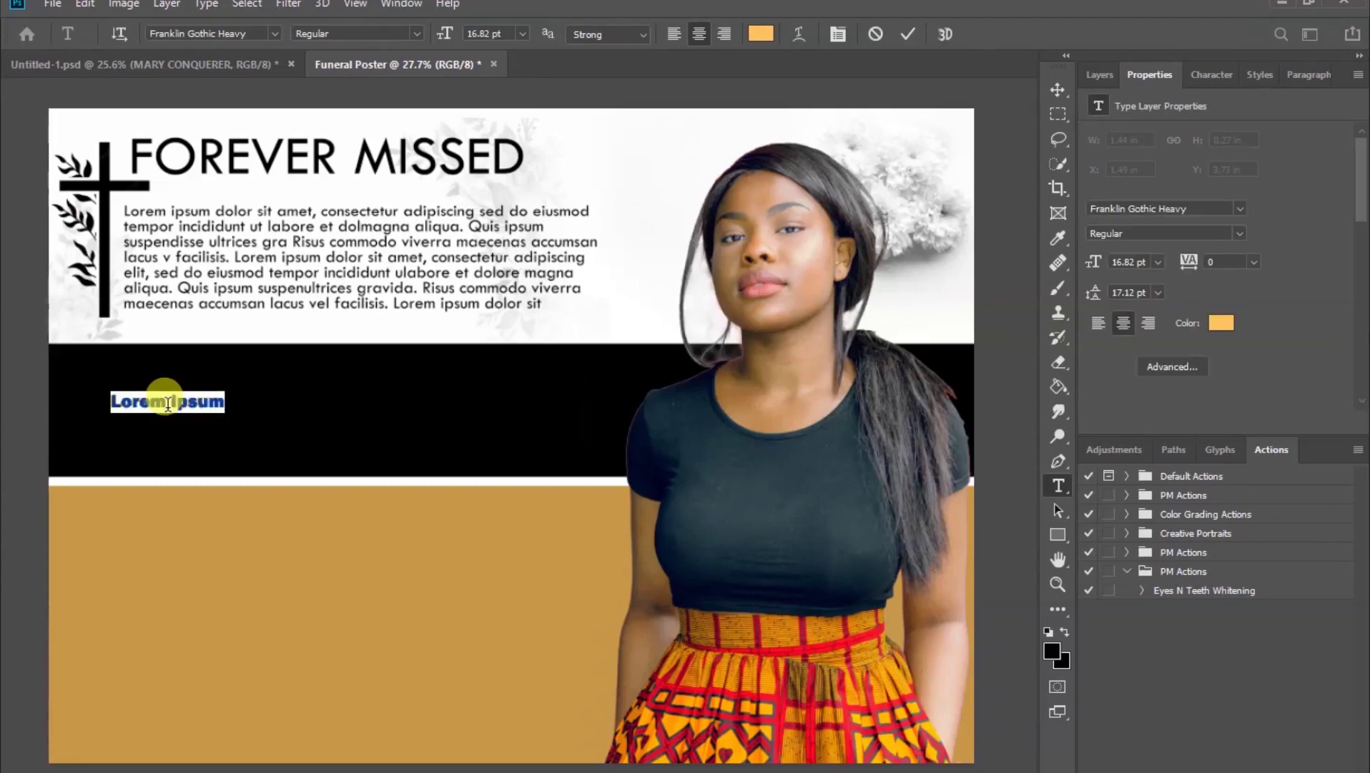
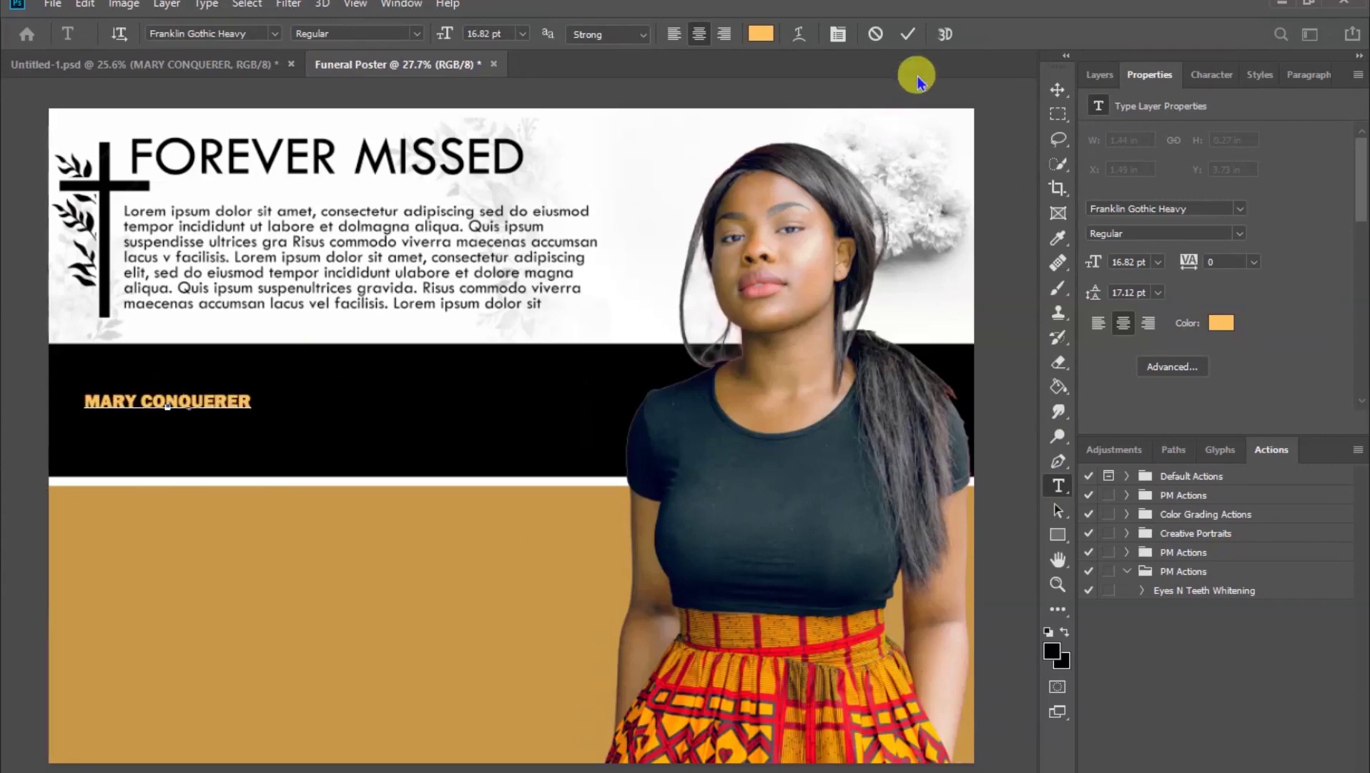
pyautogui.click(907, 37)
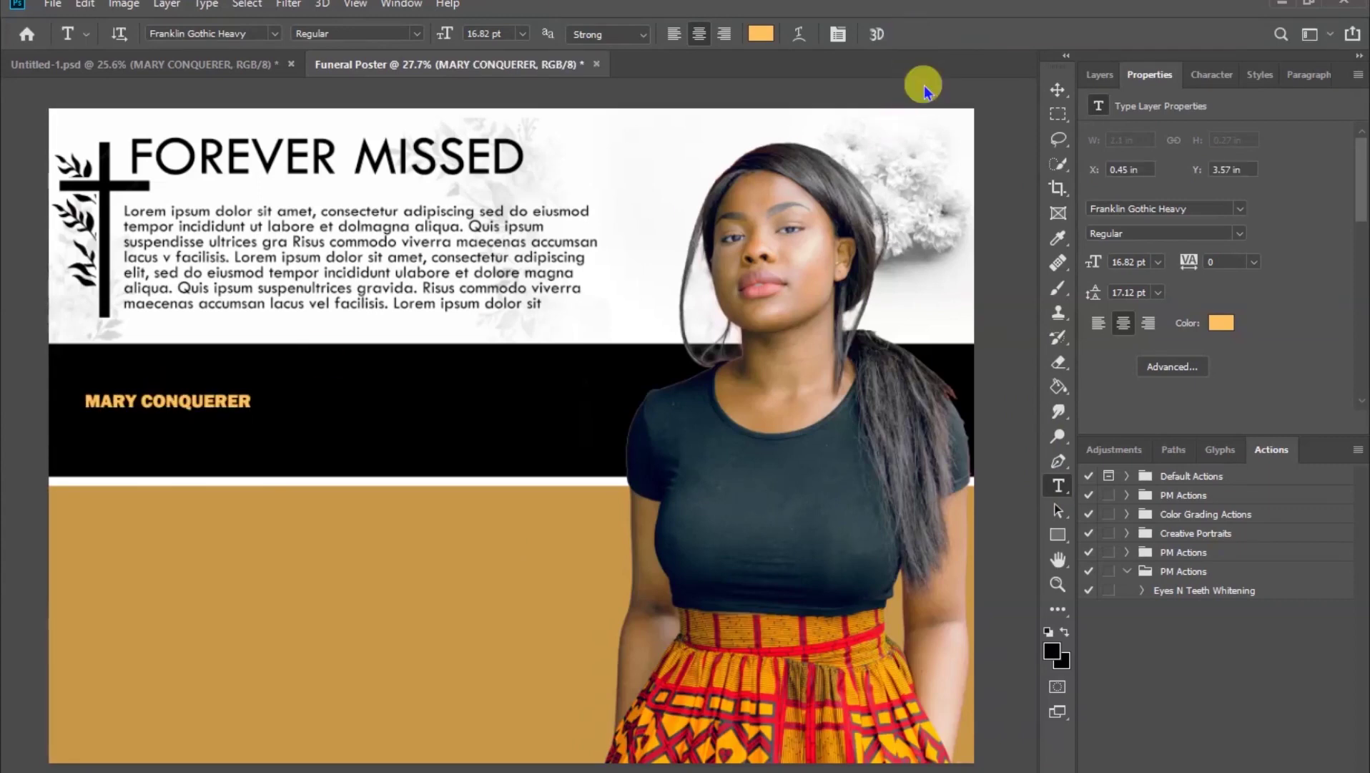
pyautogui.click(1158, 261)
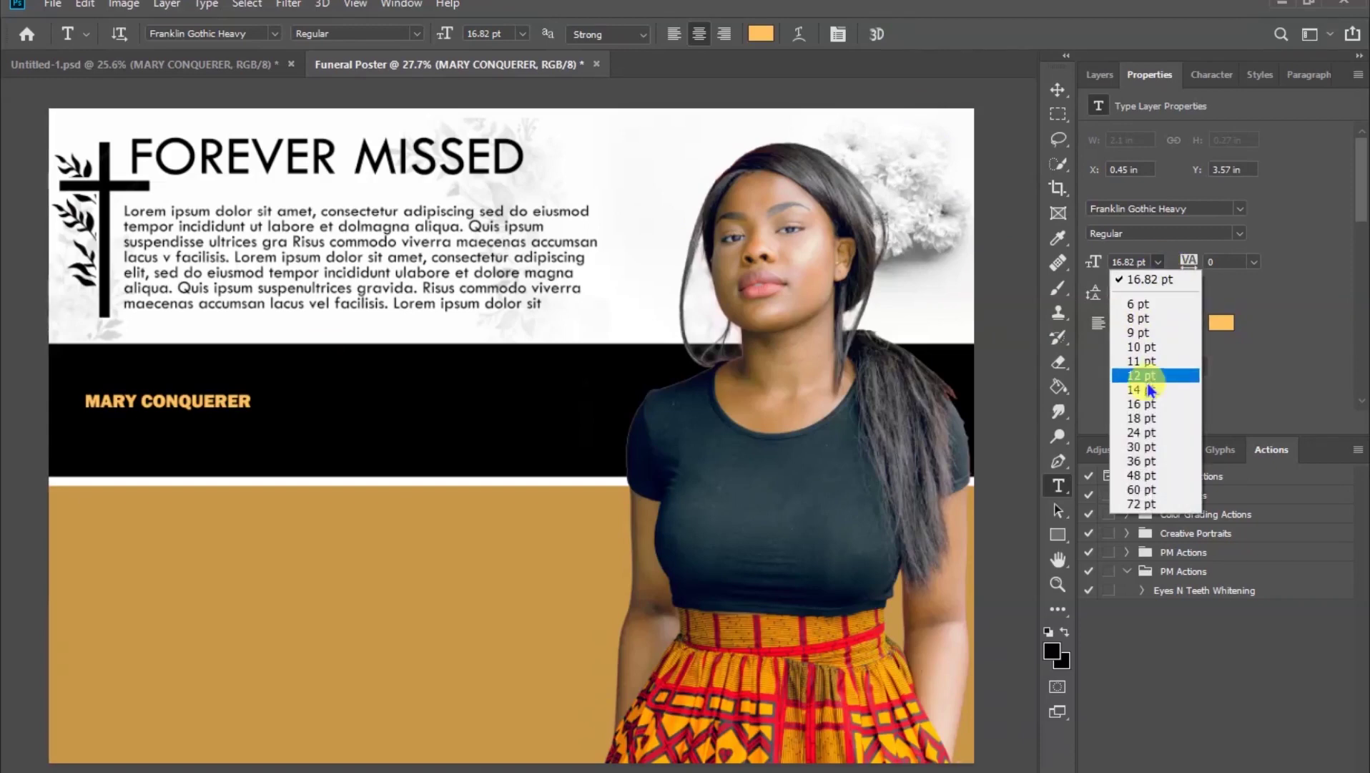
pyautogui.click(1142, 475)
pyautogui.click(1058, 89)
pyautogui.moveTo(331, 389); pyautogui.dragTo(501, 382)
# - Colour the name light orange #ffc361 and size it to 51 pt
pyautogui.click(1222, 322)
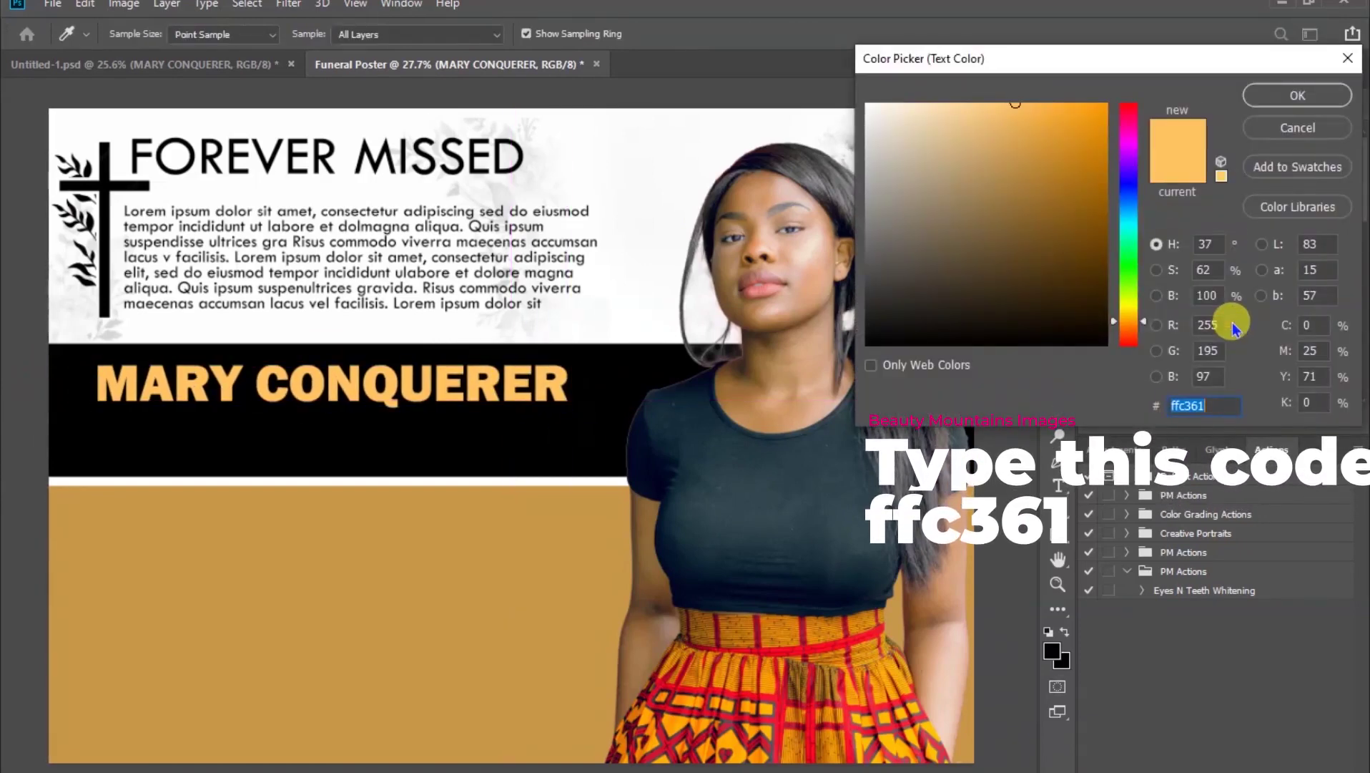
pyautogui.click(1223, 405)
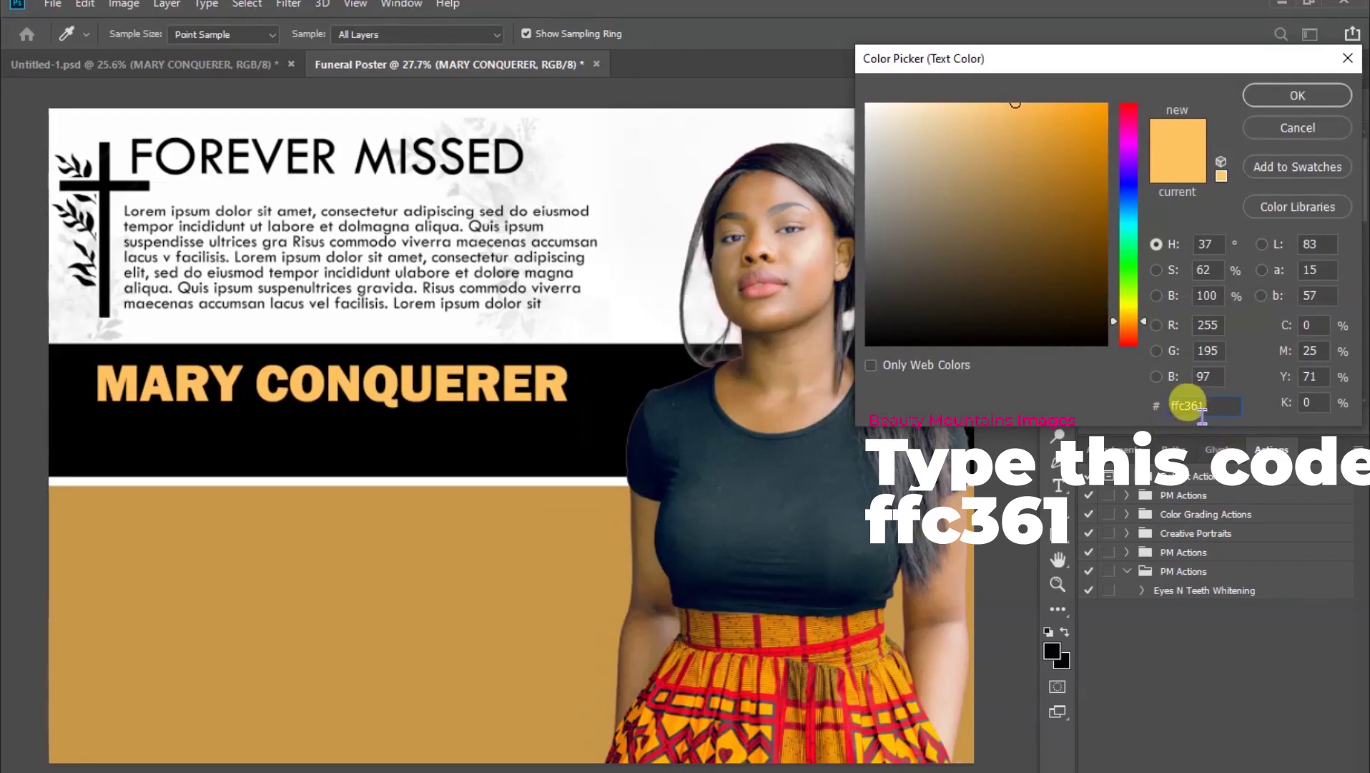
pyautogui.click(1320, 108)
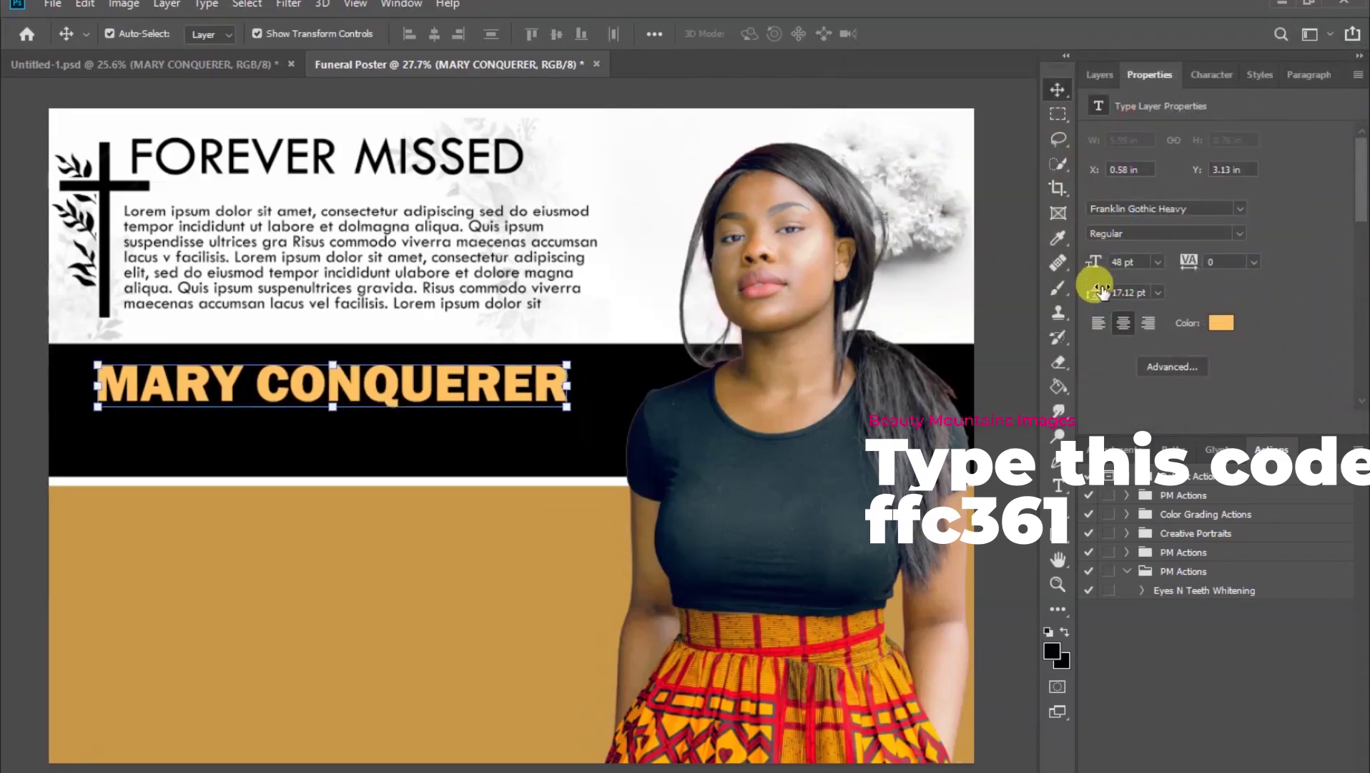
pyautogui.moveTo(1089, 266); pyautogui.dragTo(1093, 262)
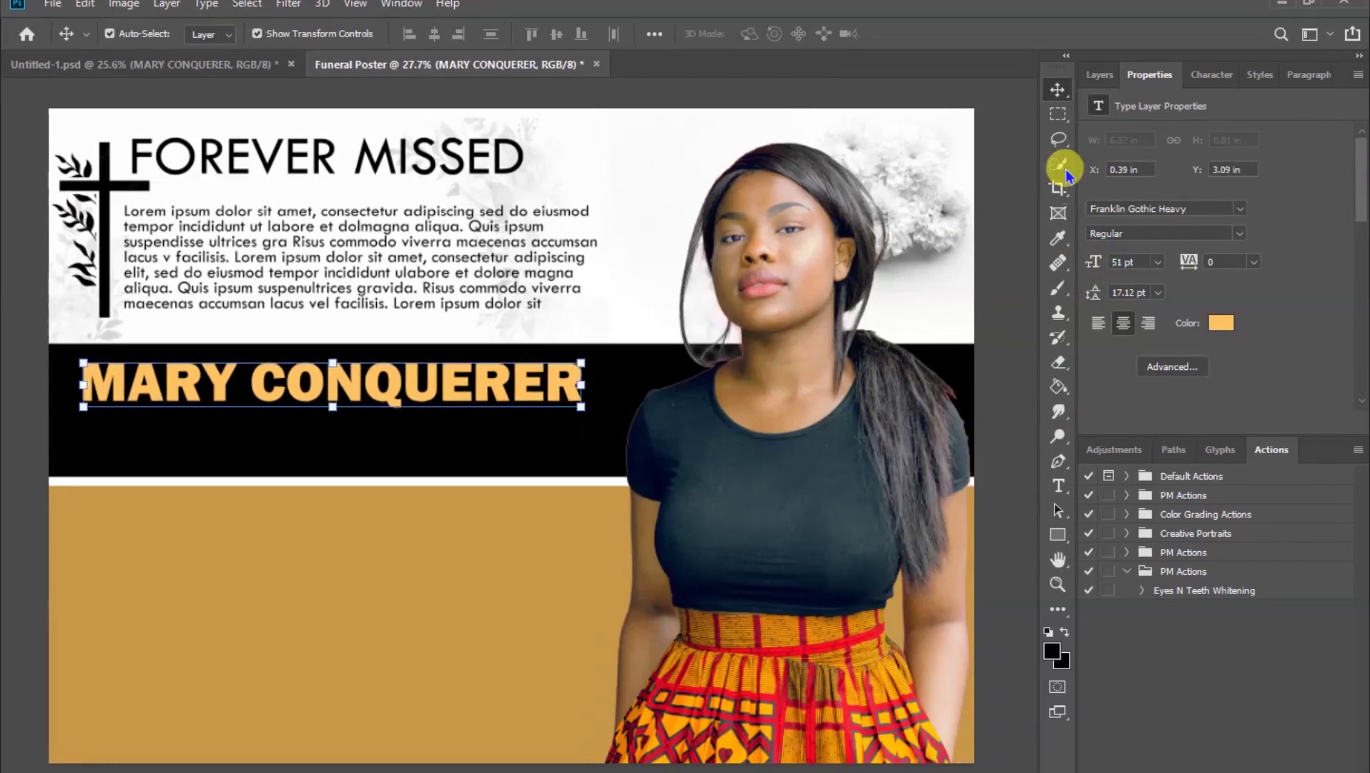
pyautogui.click(1059, 93)
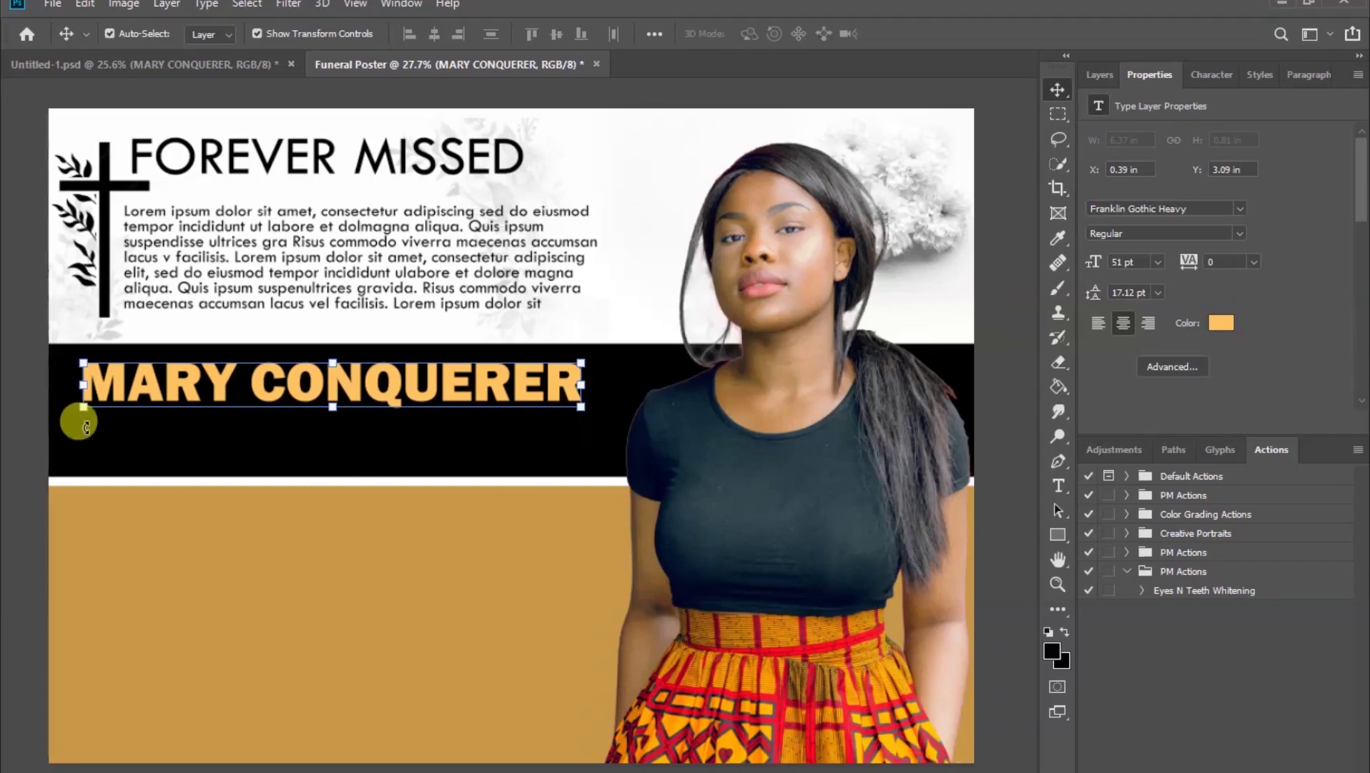
pyautogui.click(27, 410)
# - Duplicate the name line below the original and replace its text with the bracketed nickname
pyautogui.click(397, 389)
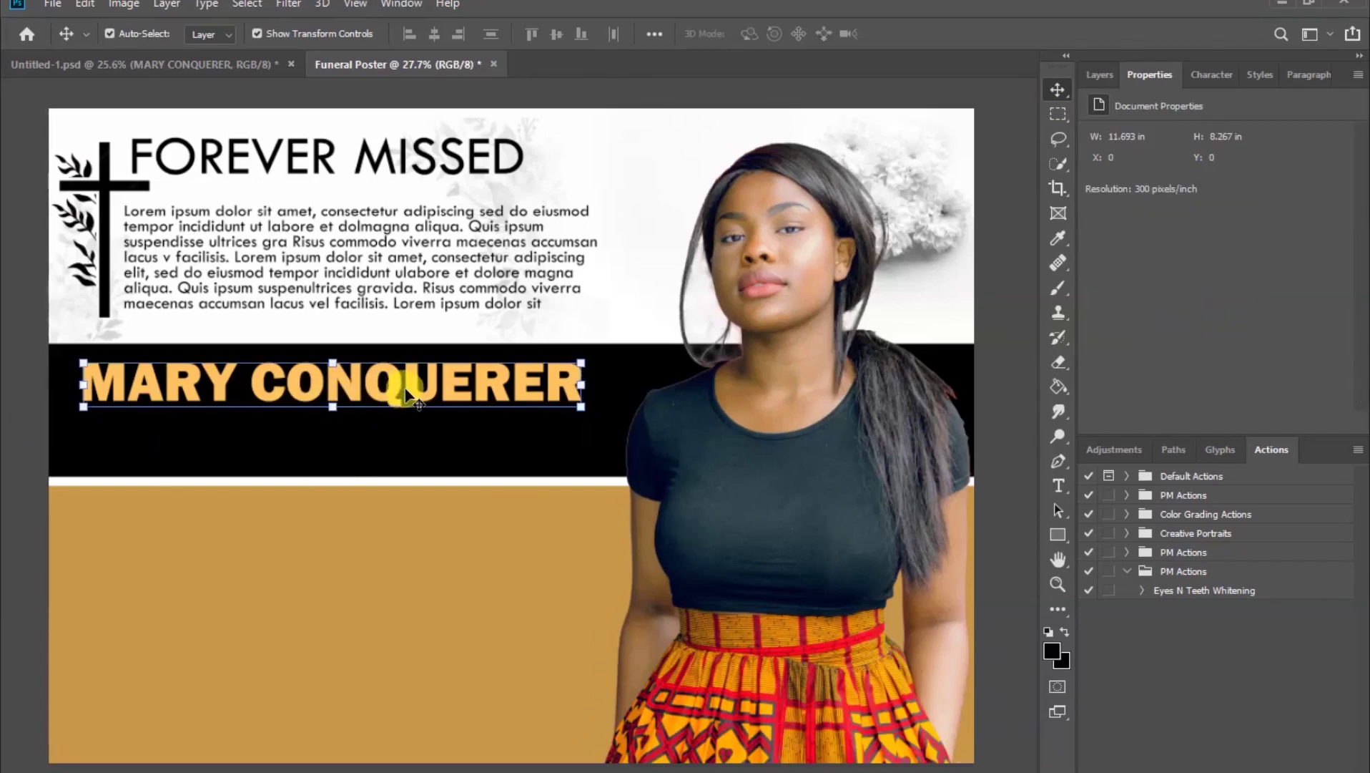
pyautogui.moveTo(411, 384); pyautogui.dragTo(451, 430)
pyautogui.press('t')
pyautogui.tripleClick(448, 429)
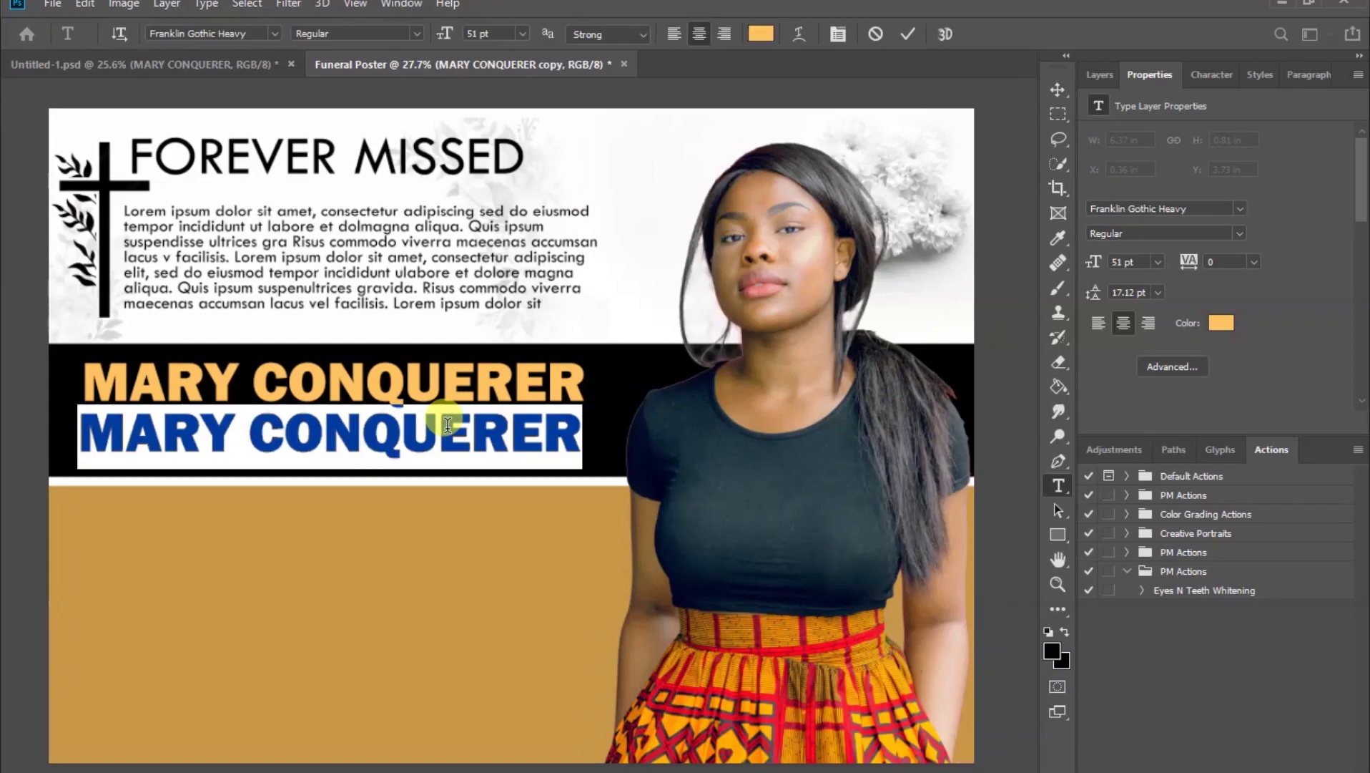
pyautogui.write('()')
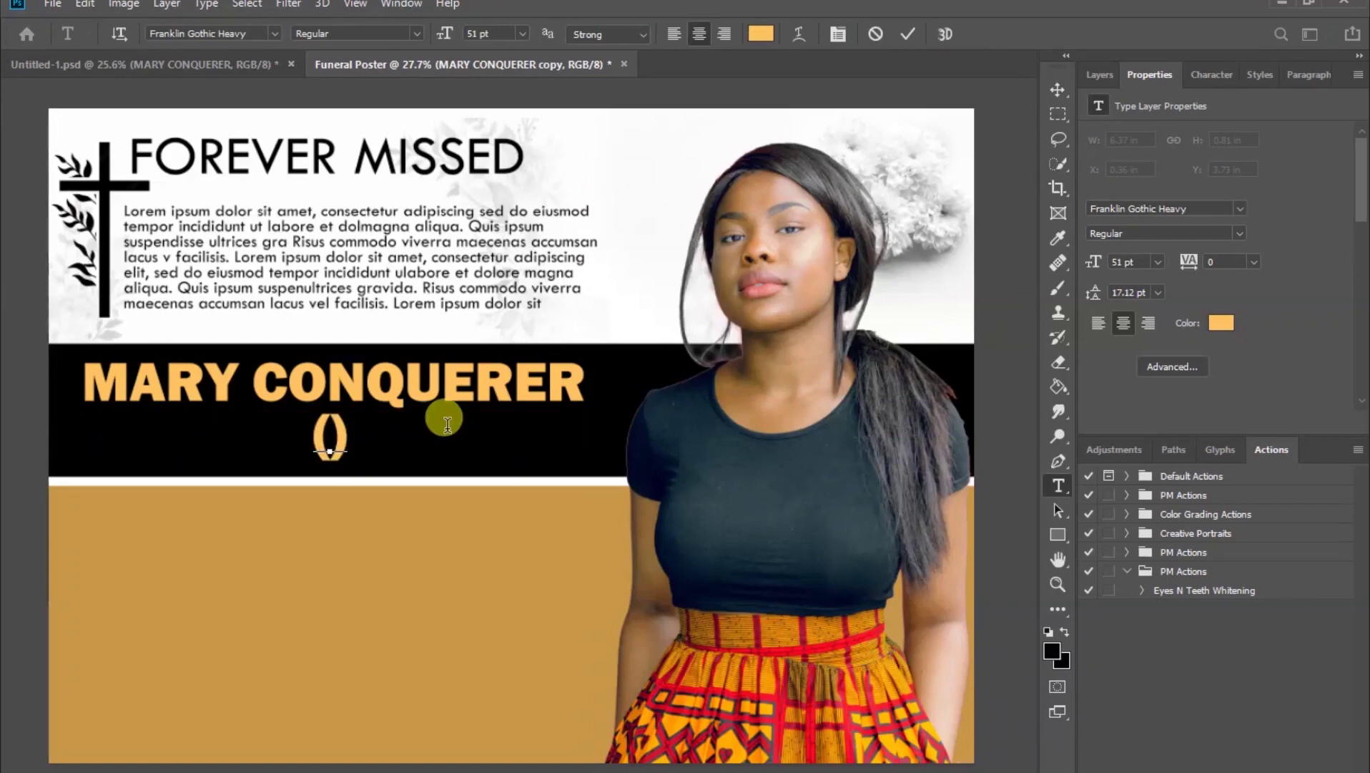
pyautogui.write('Yaa Bea')
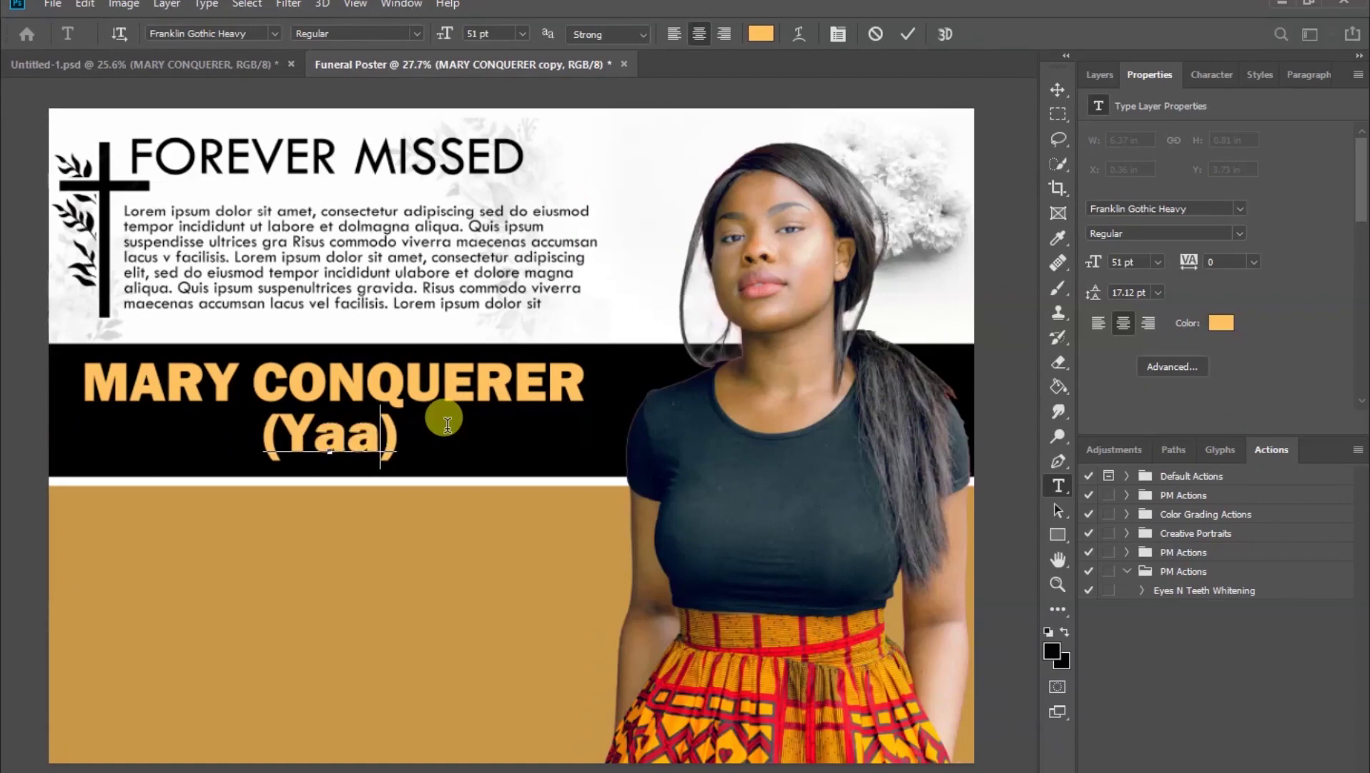
pyautogui.write('uty')
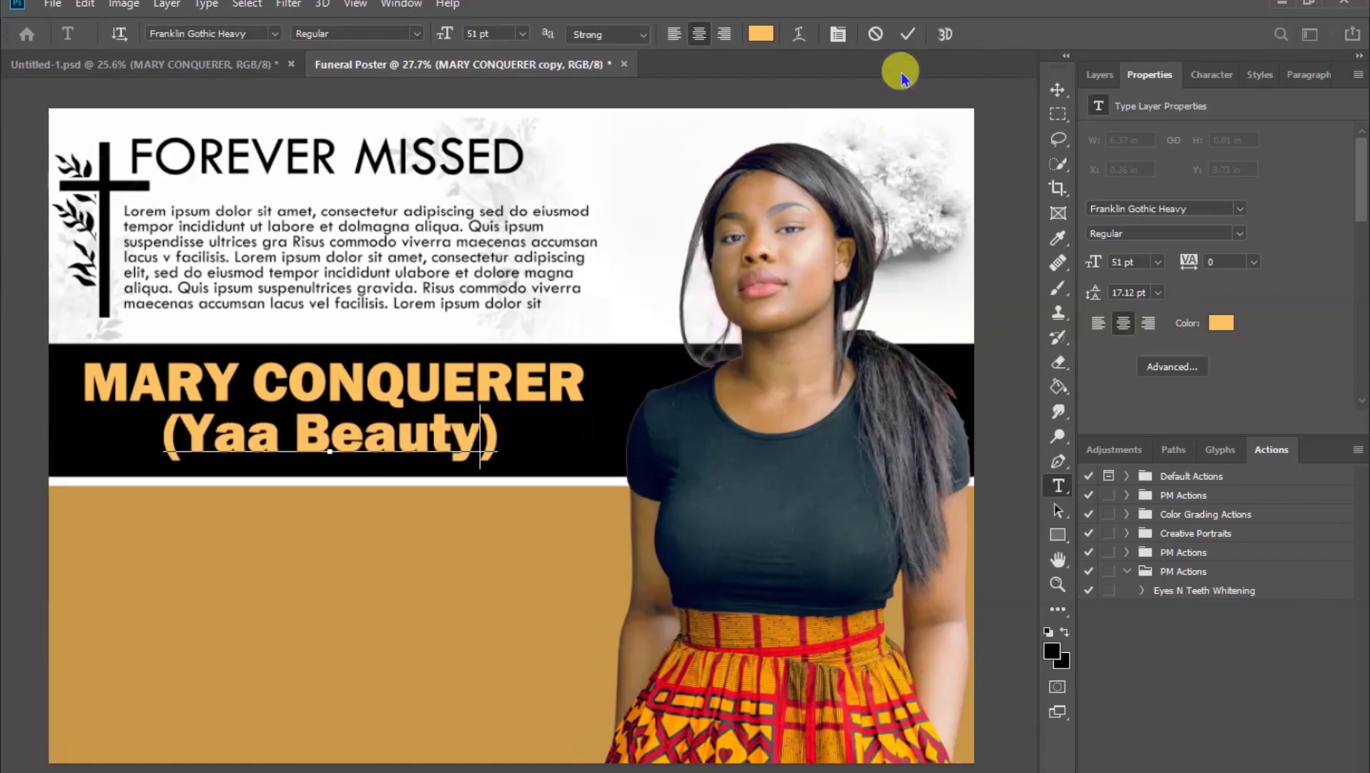
pyautogui.click(905, 36)
pyautogui.press('v')
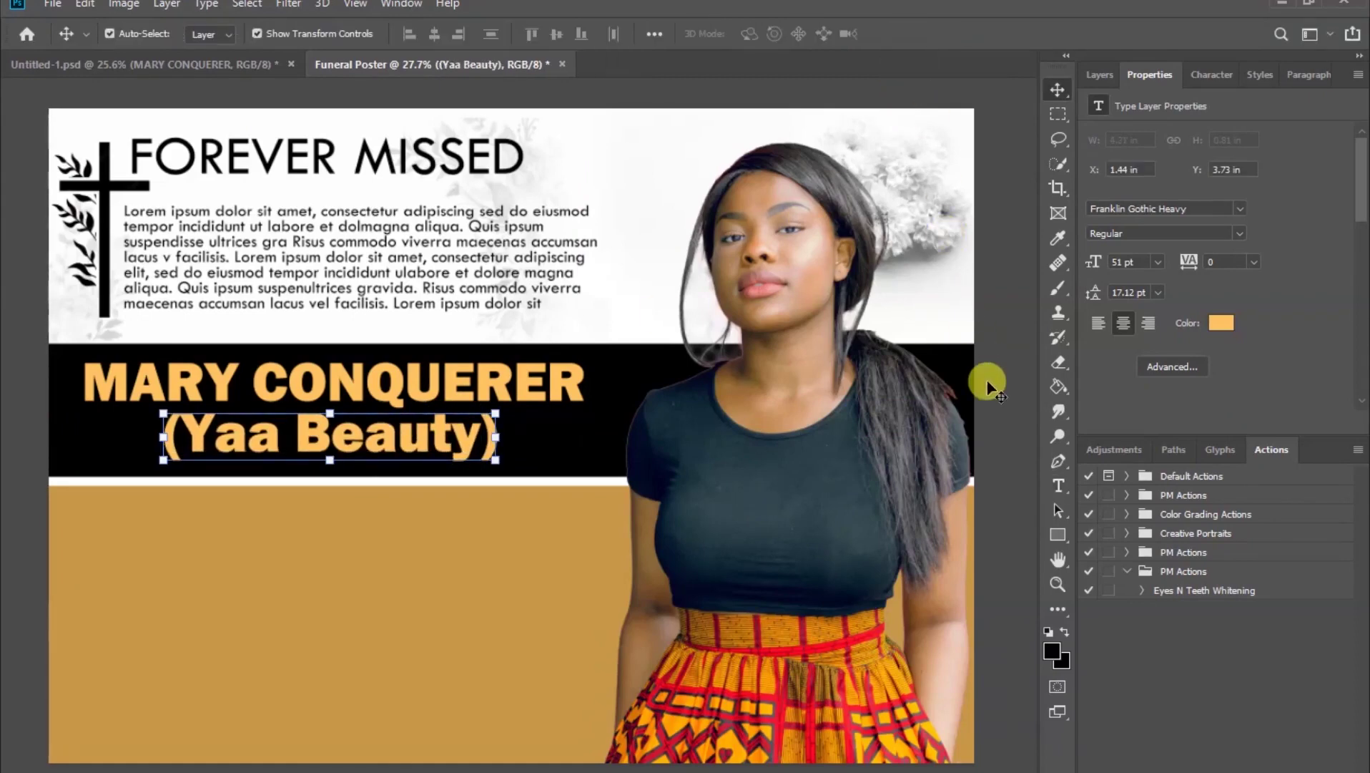
# - Change the nickname line's font to Lato Semibold Italic
pyautogui.click(450, 437)
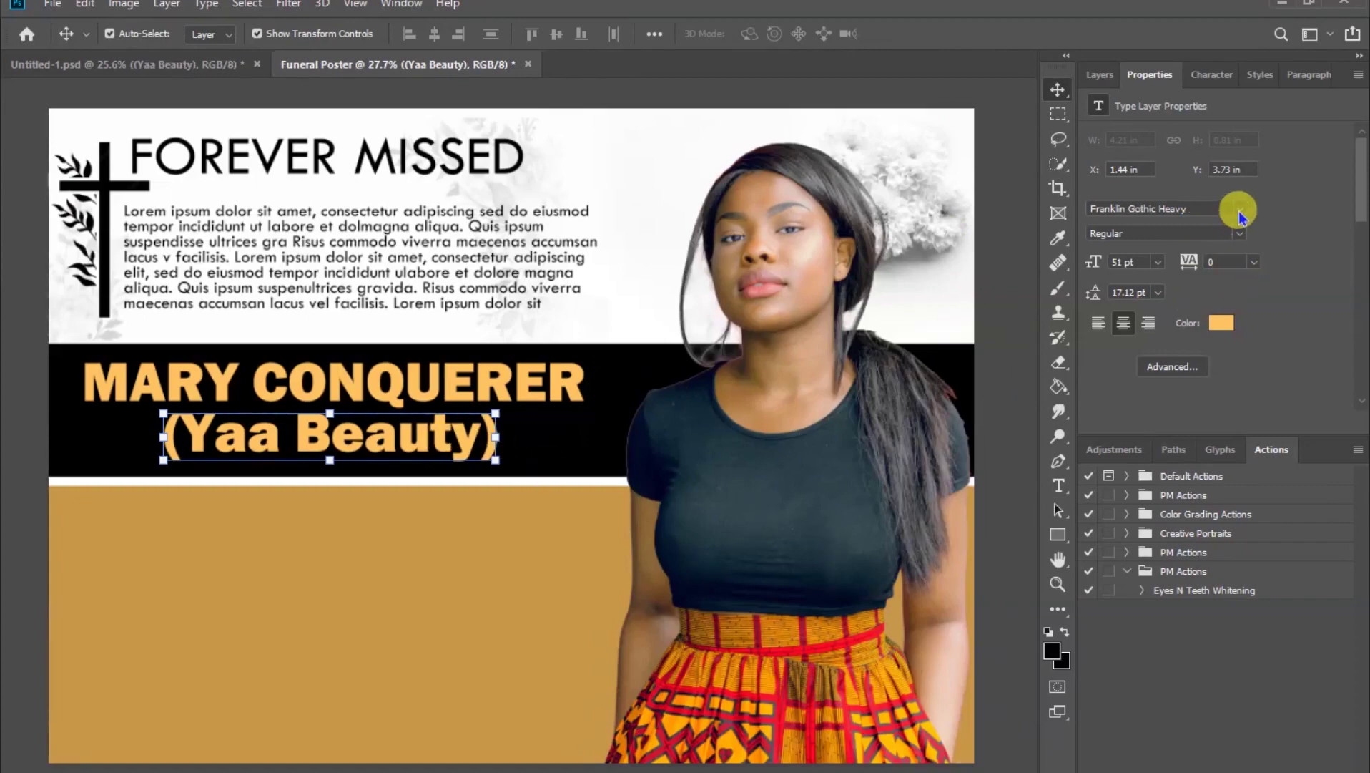
pyautogui.click(1241, 209)
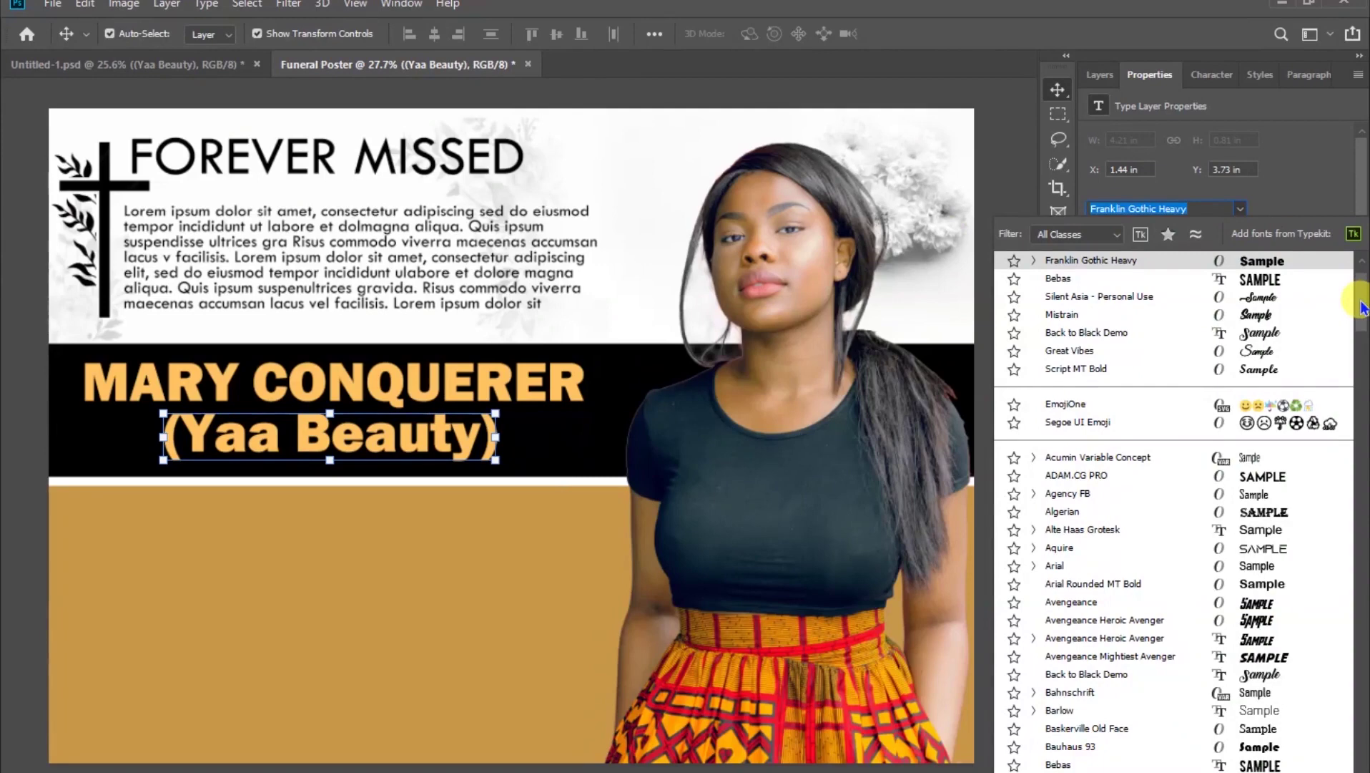
pyautogui.scroll(1, 1359, 286)
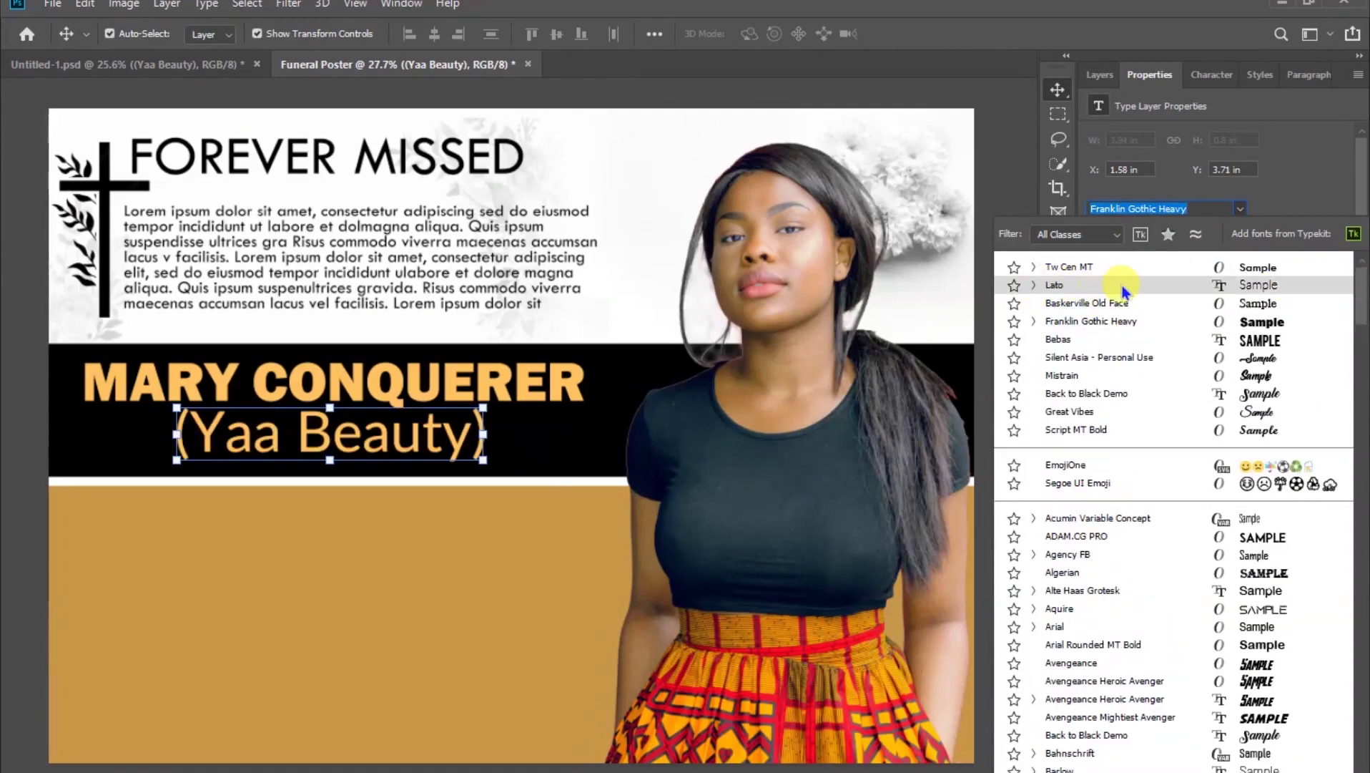
pyautogui.click(1151, 286)
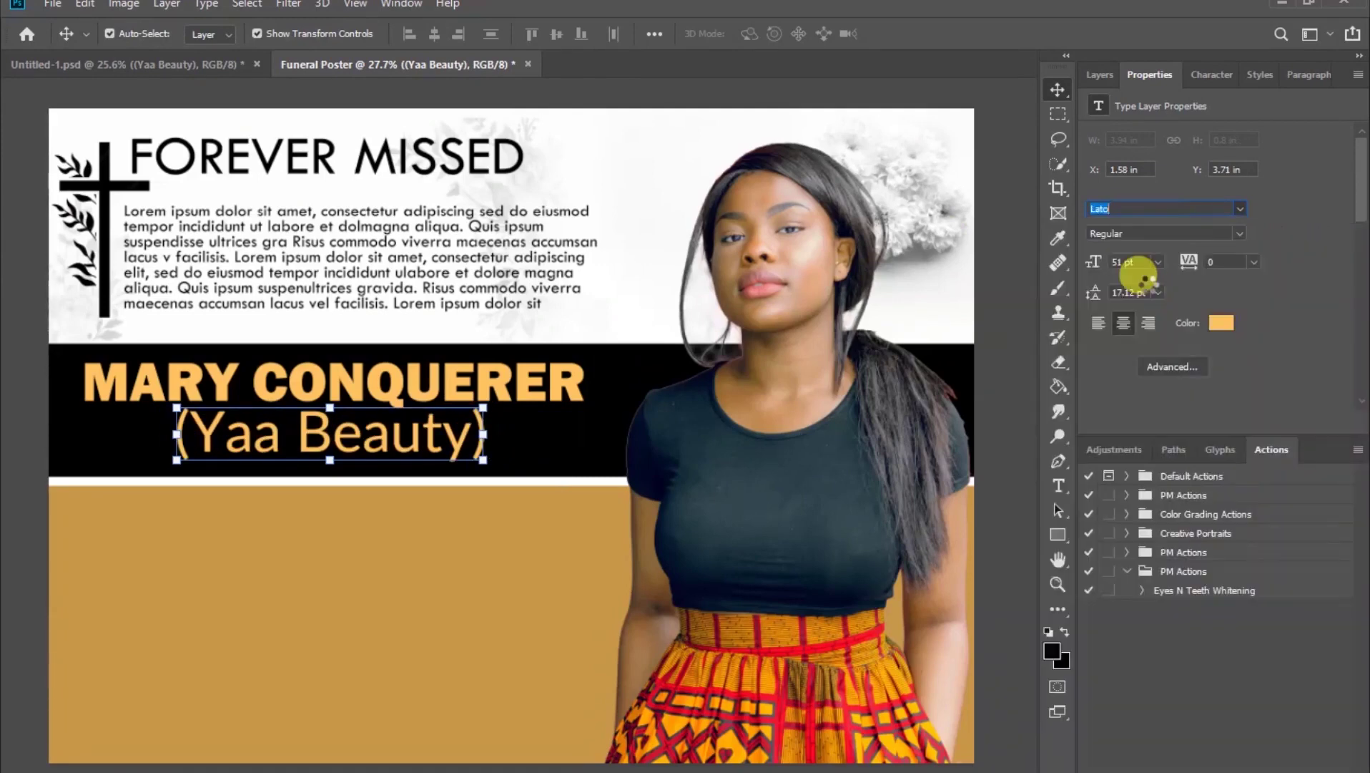
pyautogui.click(1238, 236)
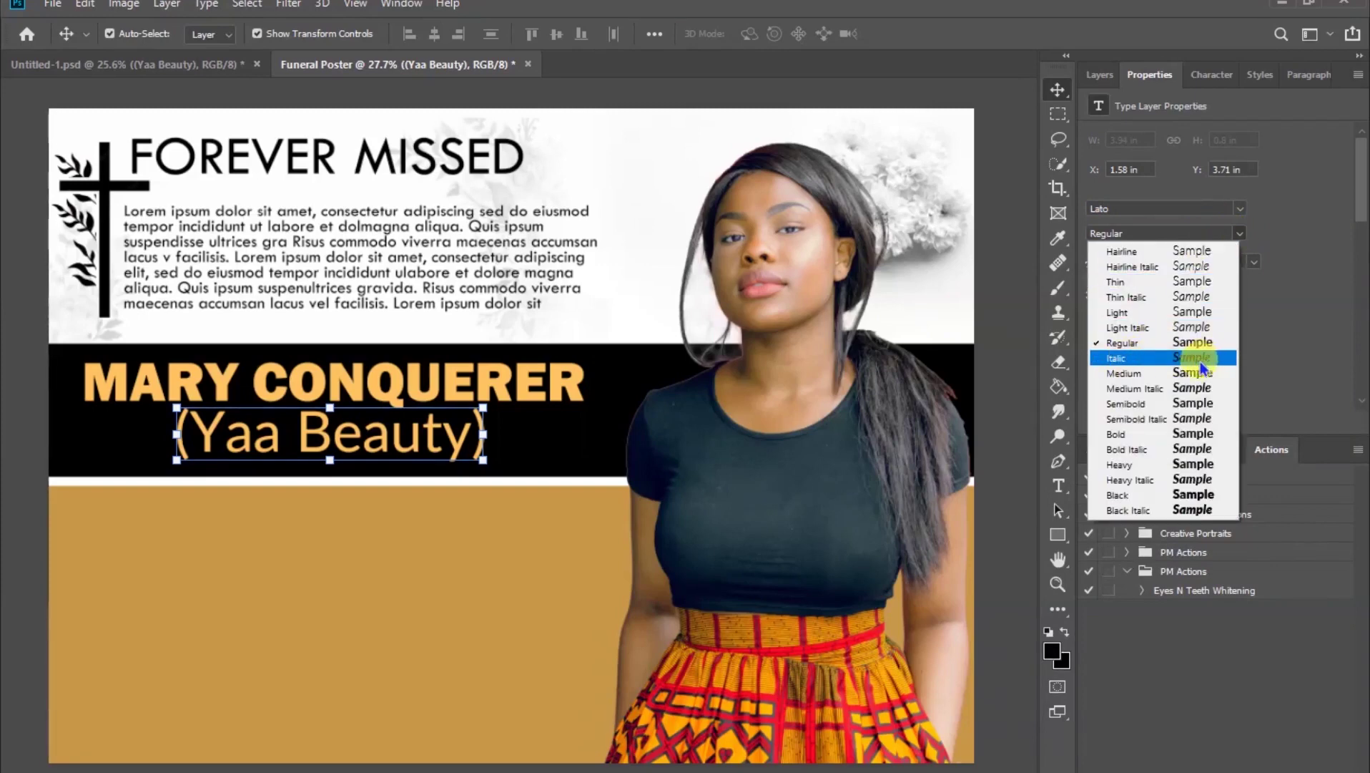
pyautogui.click(1195, 422)
# - Set the nickname to 36 pt and centre it under the name
pyautogui.click(1158, 263)
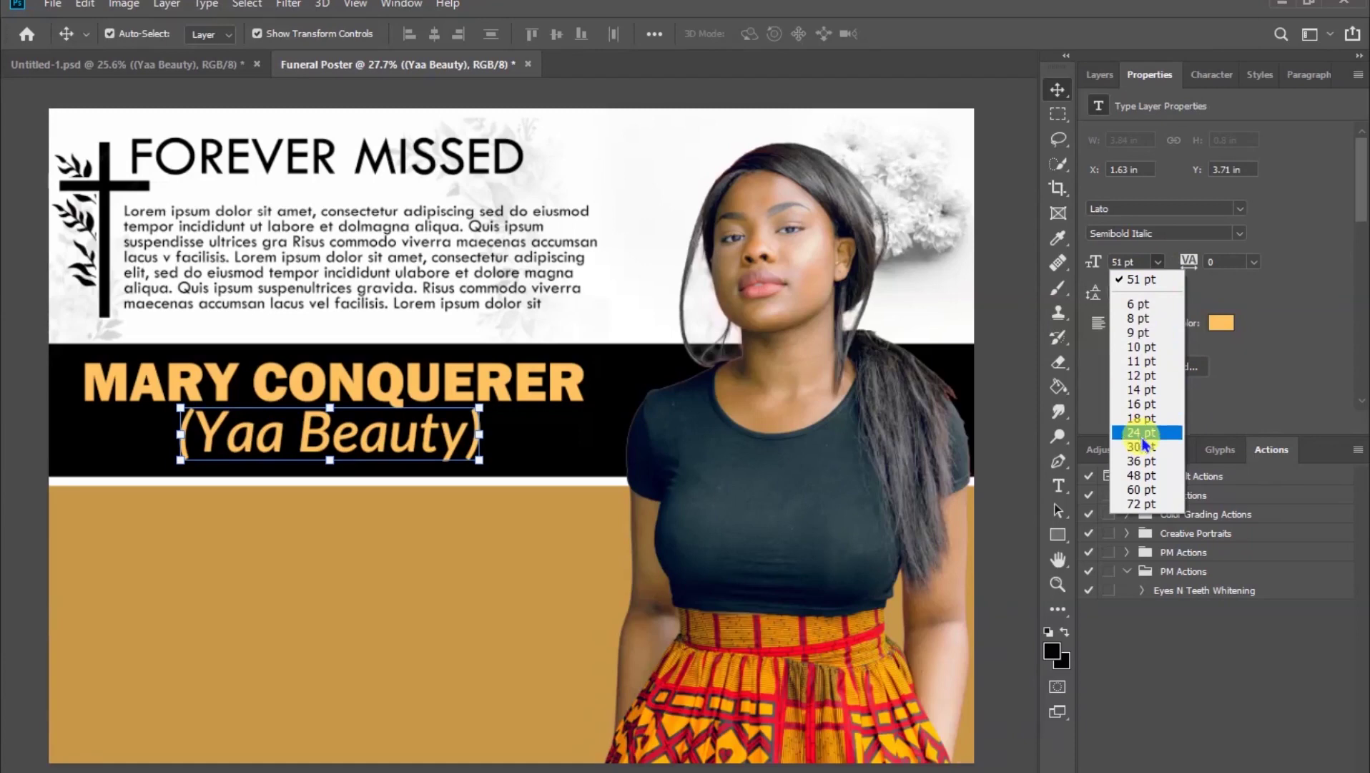
pyautogui.click(1142, 464)
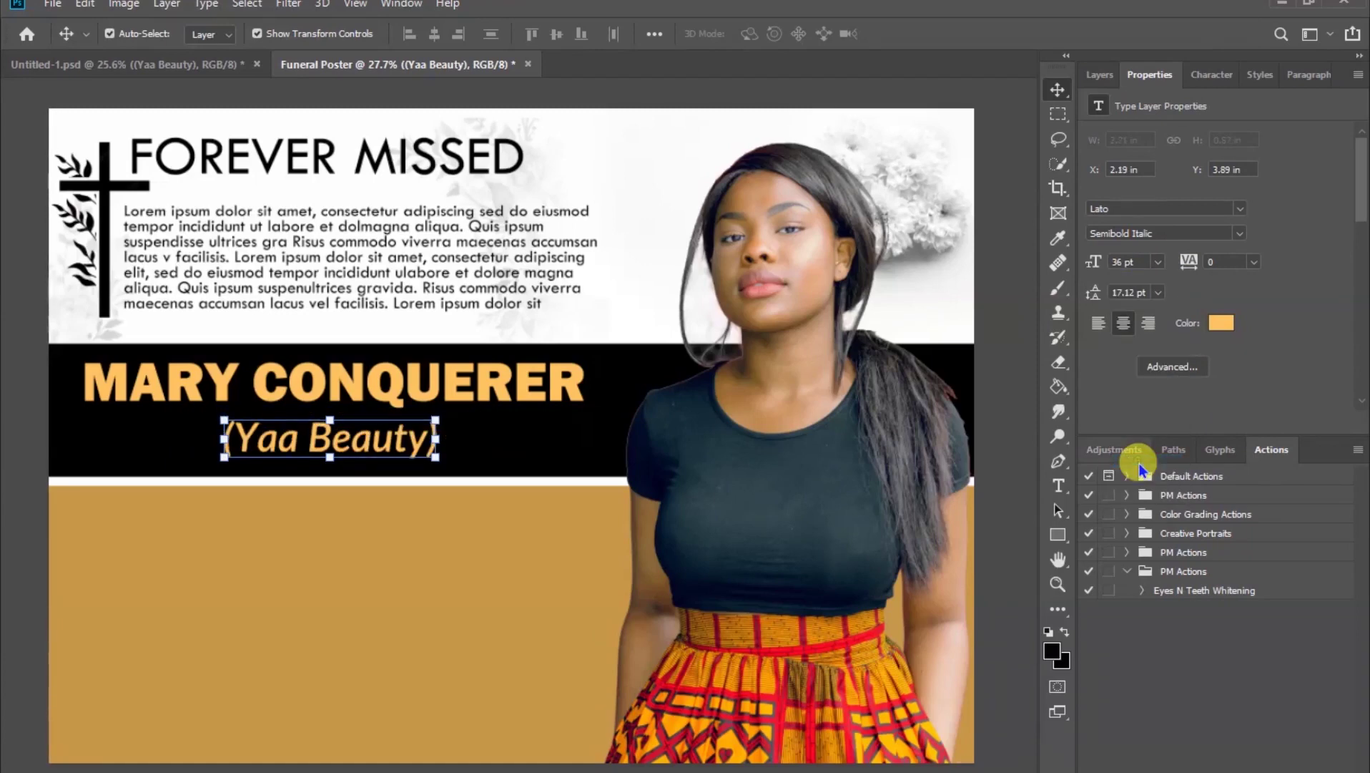
pyautogui.hotkey('shift', 'Up')
pyautogui.hotkey('shift', 'Up')
pyautogui.hotkey('shift', 'Up')
pyautogui.moveTo(379, 438); pyautogui.dragTo(377, 439)
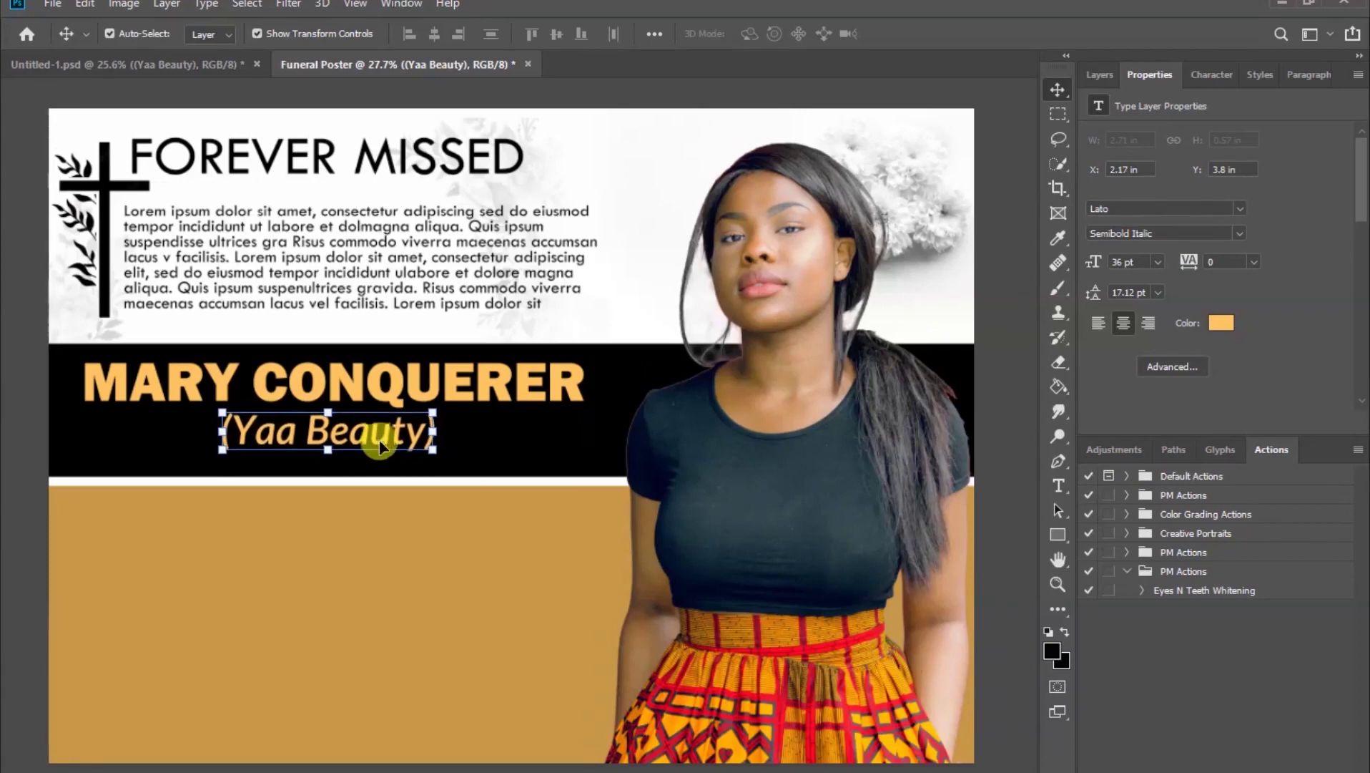
pyautogui.click(442, 567)
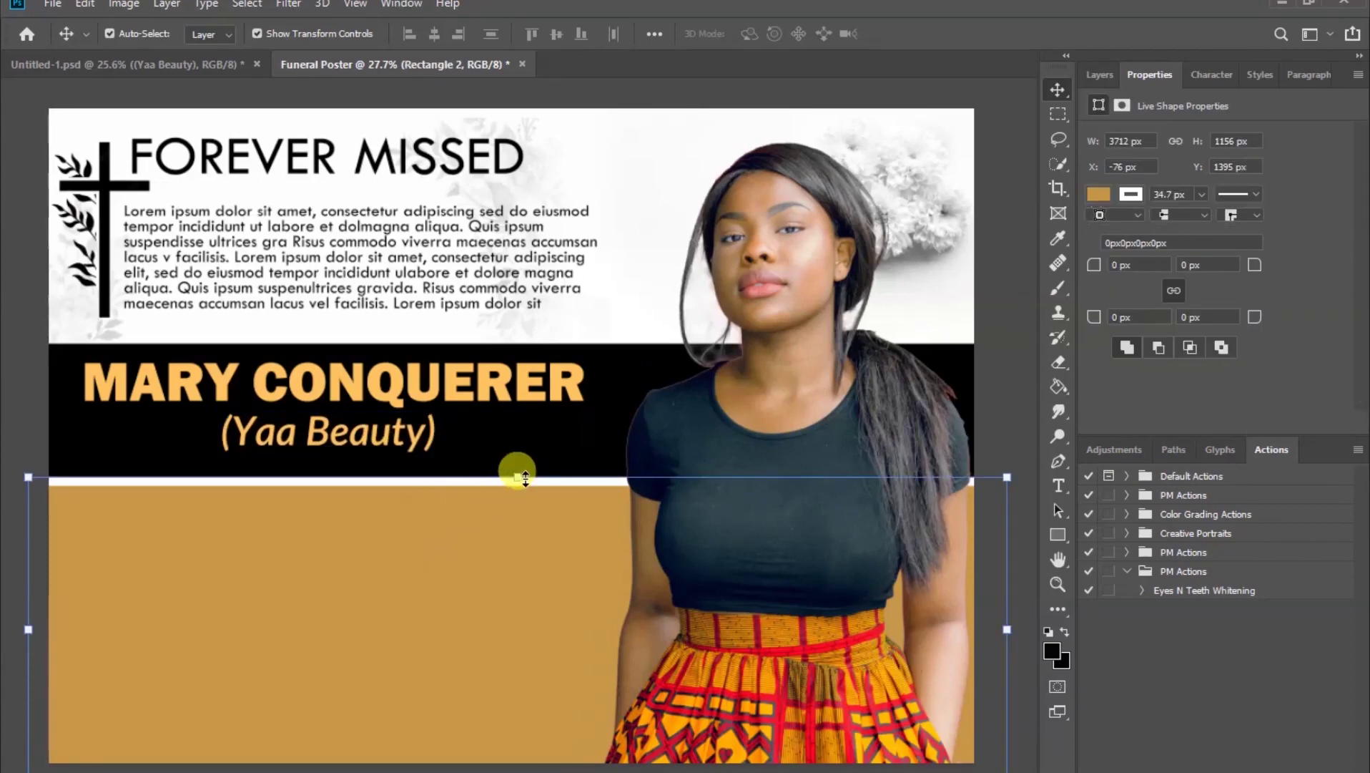
# - Raise the tan panel's top edge slightly
pyautogui.click(519, 472)
pyautogui.moveTo(519, 473); pyautogui.dragTo(520, 470)
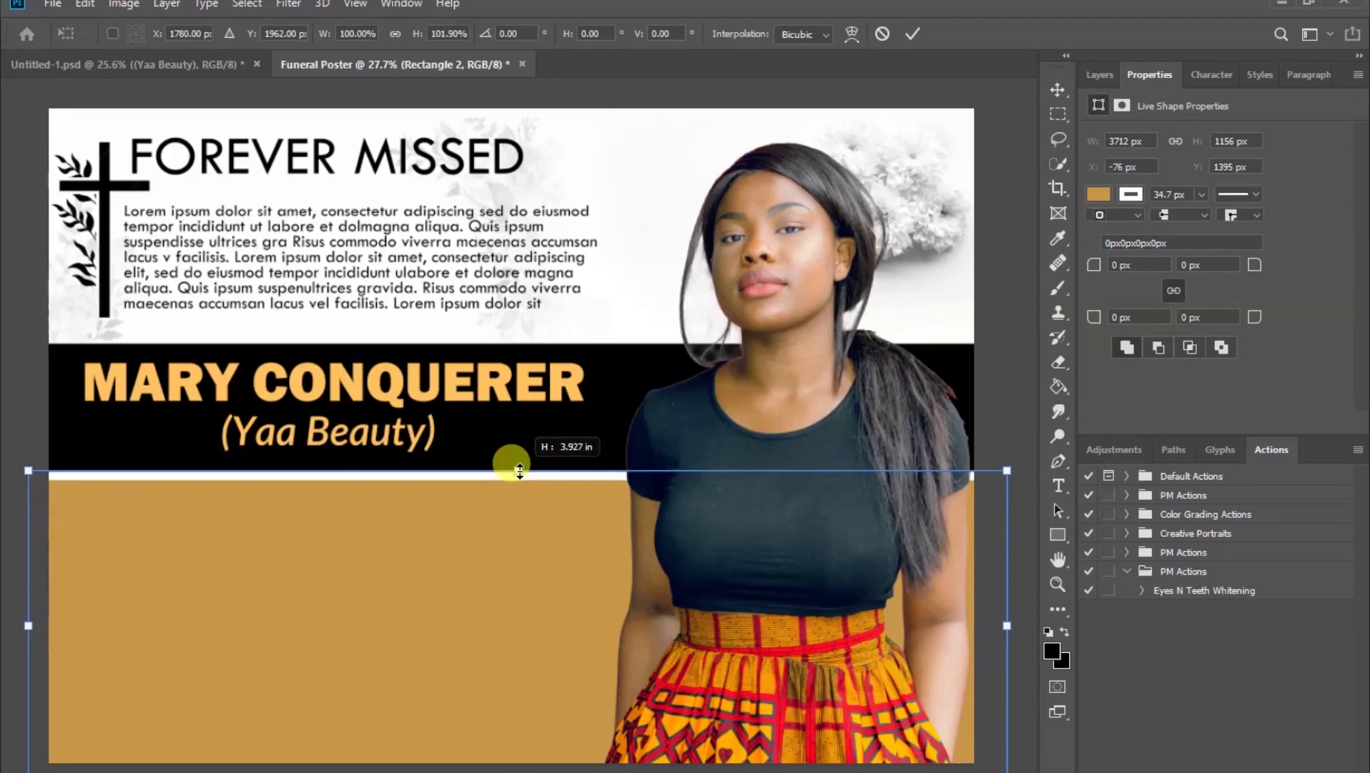
pyautogui.click(915, 34)
pyautogui.click(1010, 319)
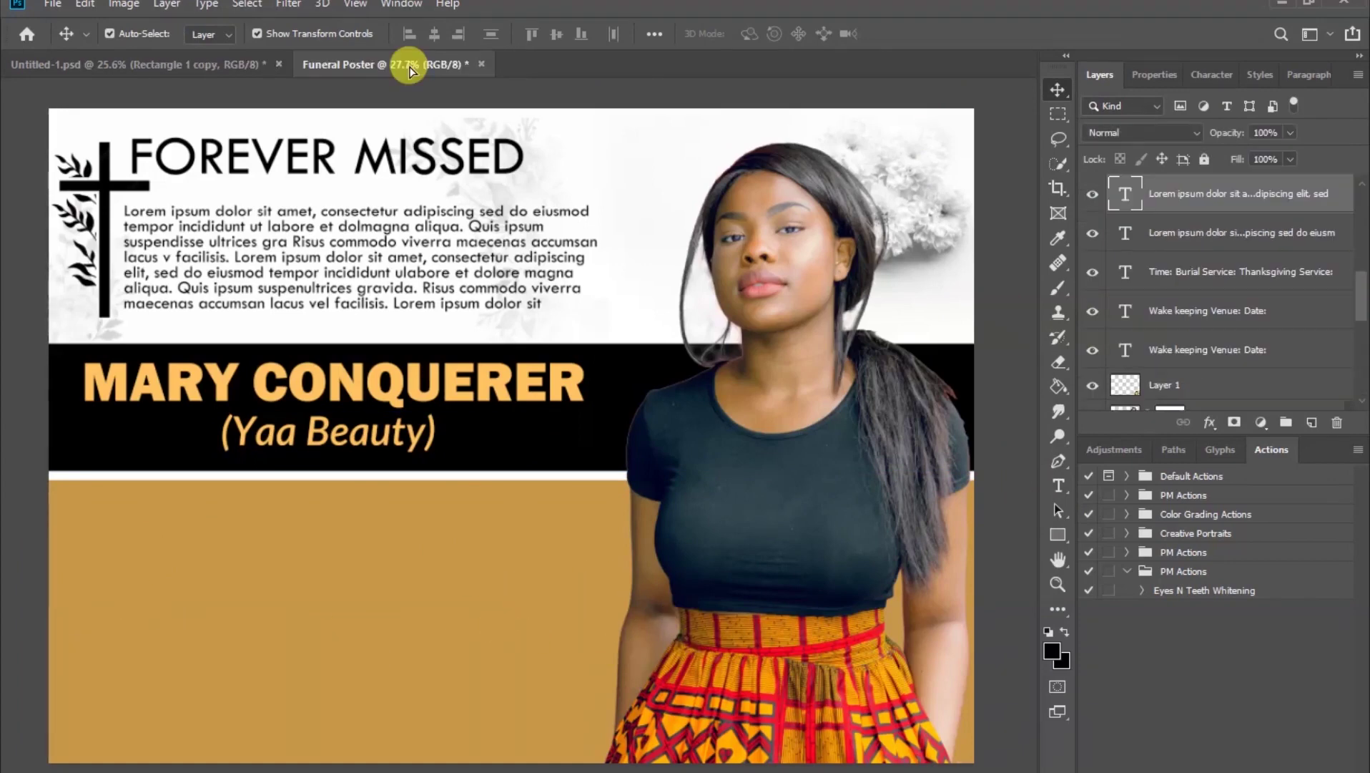
# - Fill the panel's lower part with two side-by-side lorem ipsum text columns
pyautogui.moveTo(409, 70); pyautogui.dragTo(221, 634)
pyautogui.moveTo(144, 653); pyautogui.dragTo(226, 633)
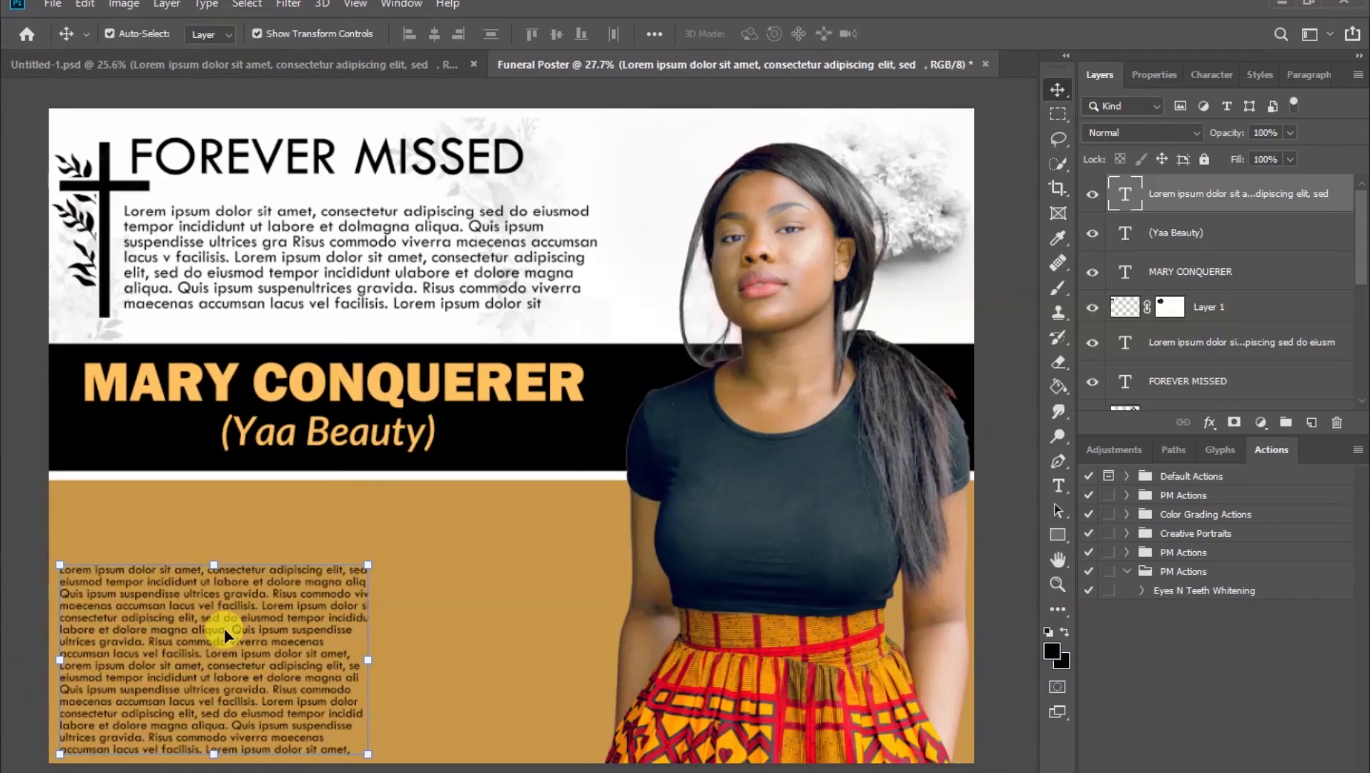
pyautogui.moveTo(155, 663); pyautogui.dragTo(477, 681)
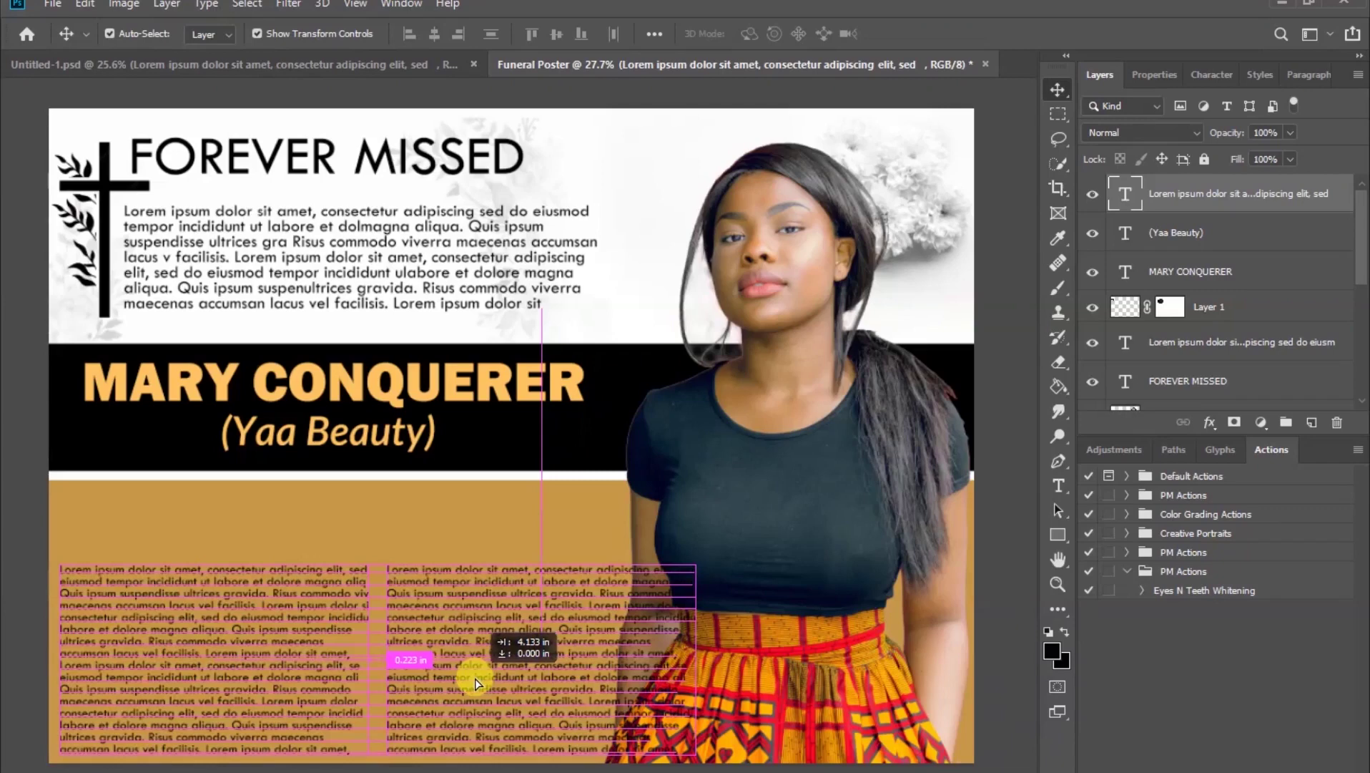
pyautogui.moveTo(478, 682); pyautogui.dragTo(478, 681)
pyautogui.hotkey('shift', 'Left')
pyautogui.hotkey('shift', 'Left')
pyautogui.click(172, 650)
pyautogui.hotkey('shift', 'Left')
pyautogui.click(30, 422)
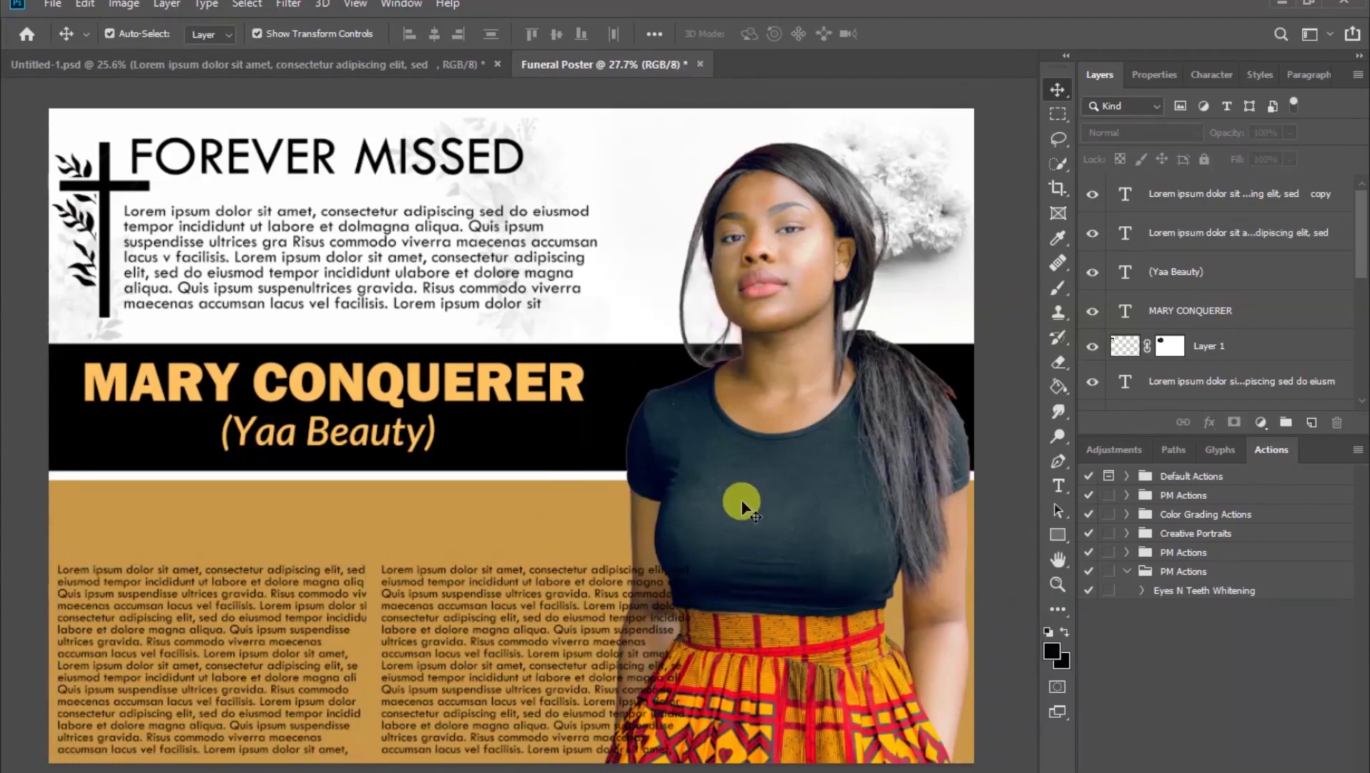
# - Add a layer mask to the woman's photo and set a large, fully soft eraser brush
pyautogui.click(694, 450)
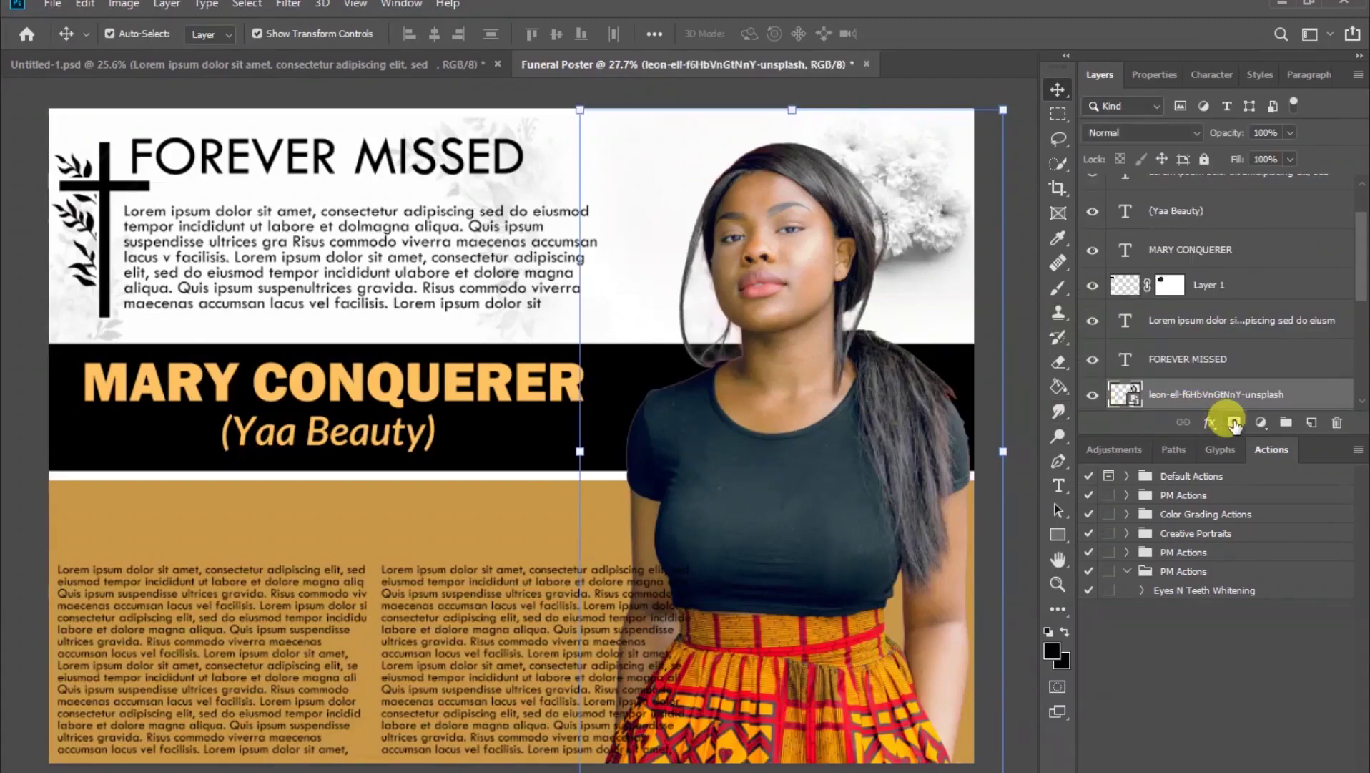
pyautogui.click(1234, 423)
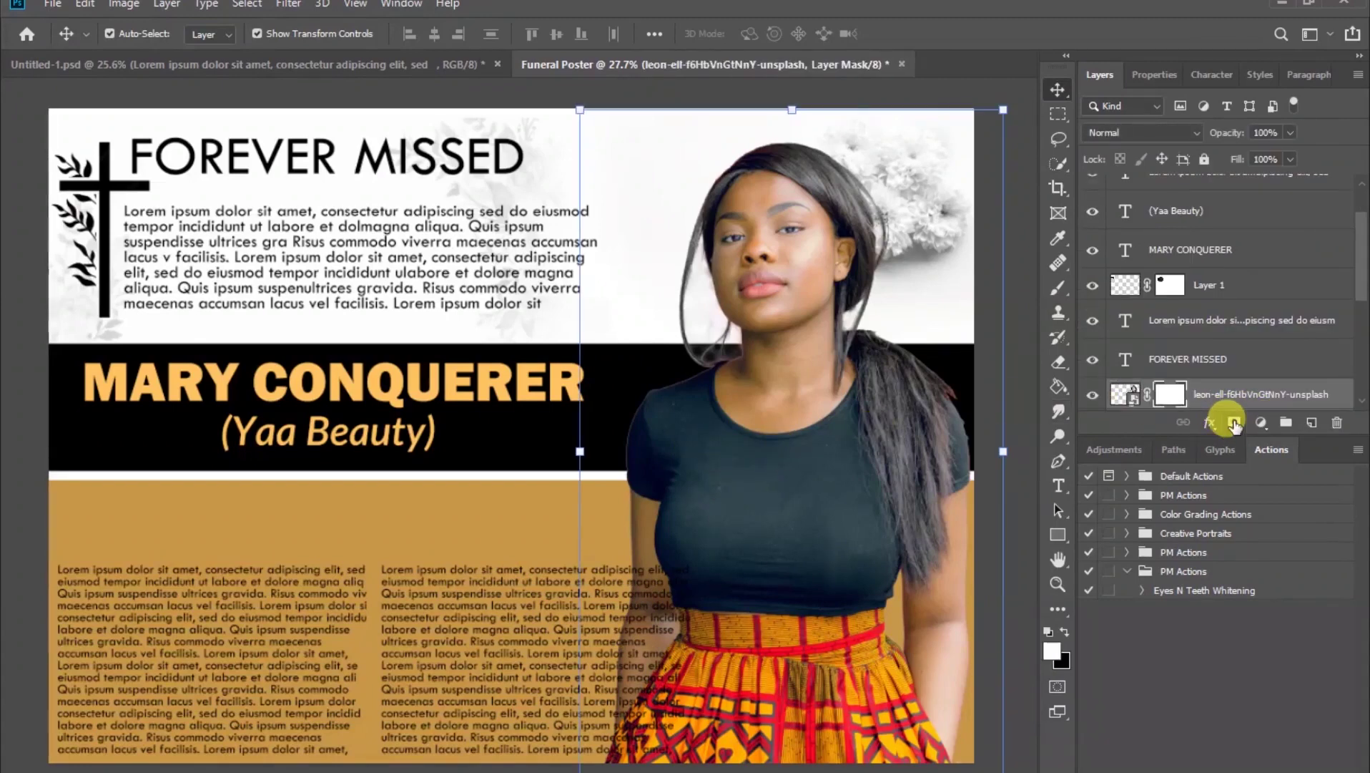
pyautogui.click(1059, 361)
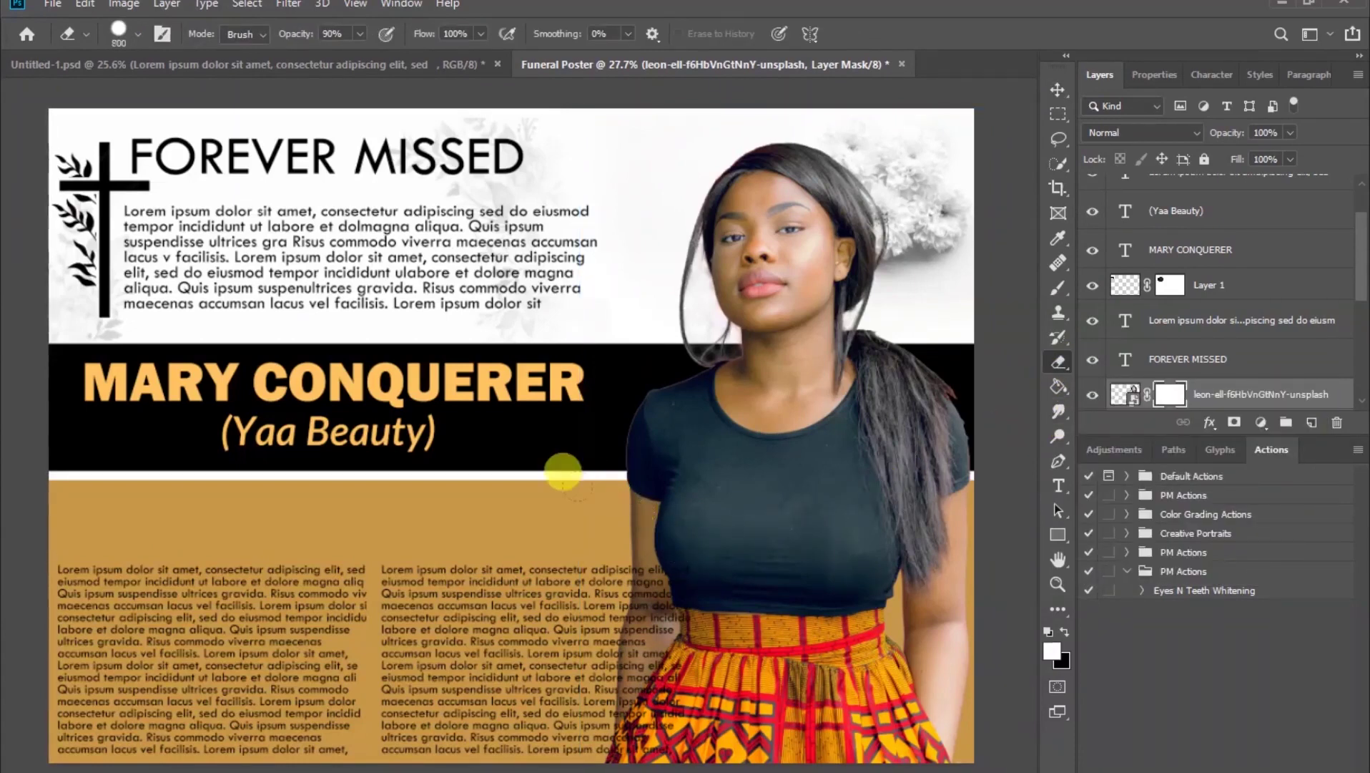
pyautogui.press(']')
pyautogui.press(']')
pyautogui.press(']')
pyautogui.press(']')
pyautogui.press(']')
pyautogui.press(']')
pyautogui.rightClick(527, 465)
pyautogui.moveTo(856, 588); pyautogui.dragTo(734, 587)
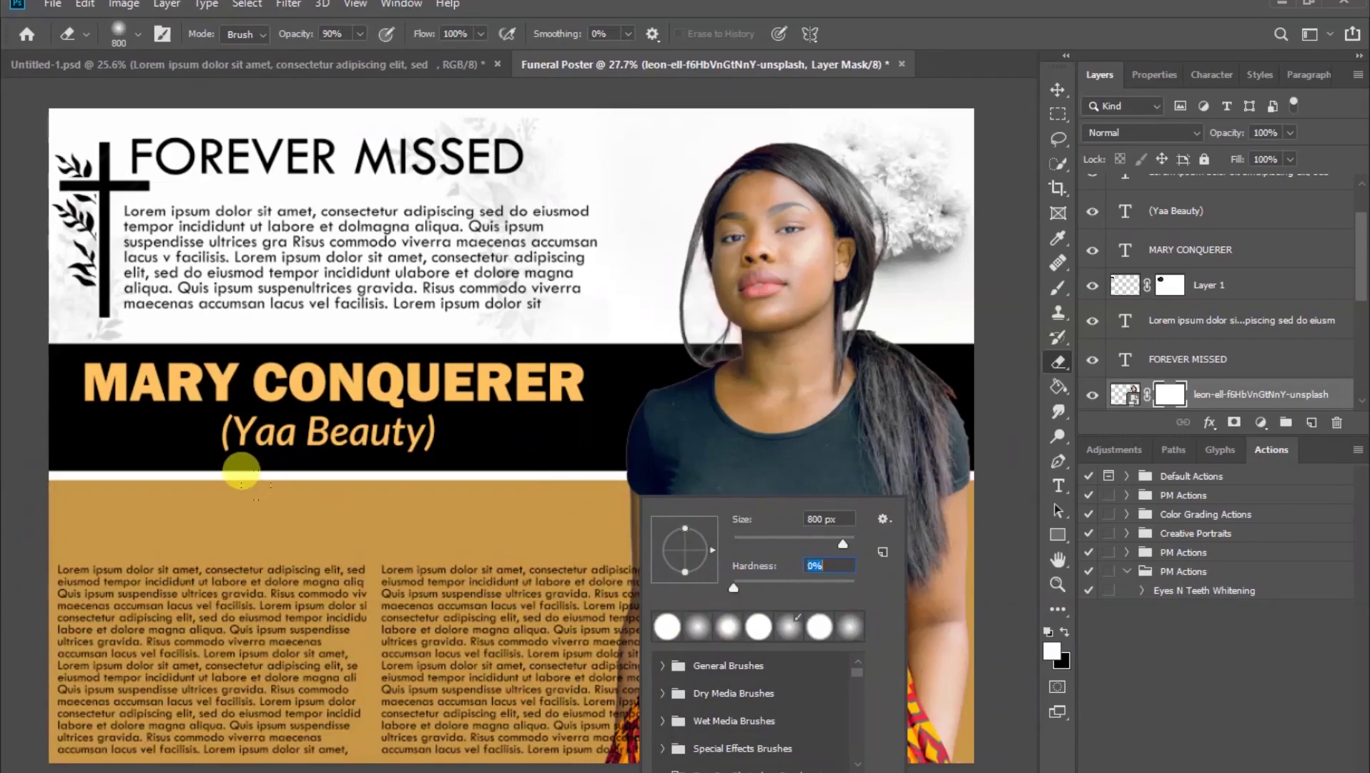
pyautogui.click(241, 462)
pyautogui.press(']')
pyautogui.press(']')
pyautogui.press(']')
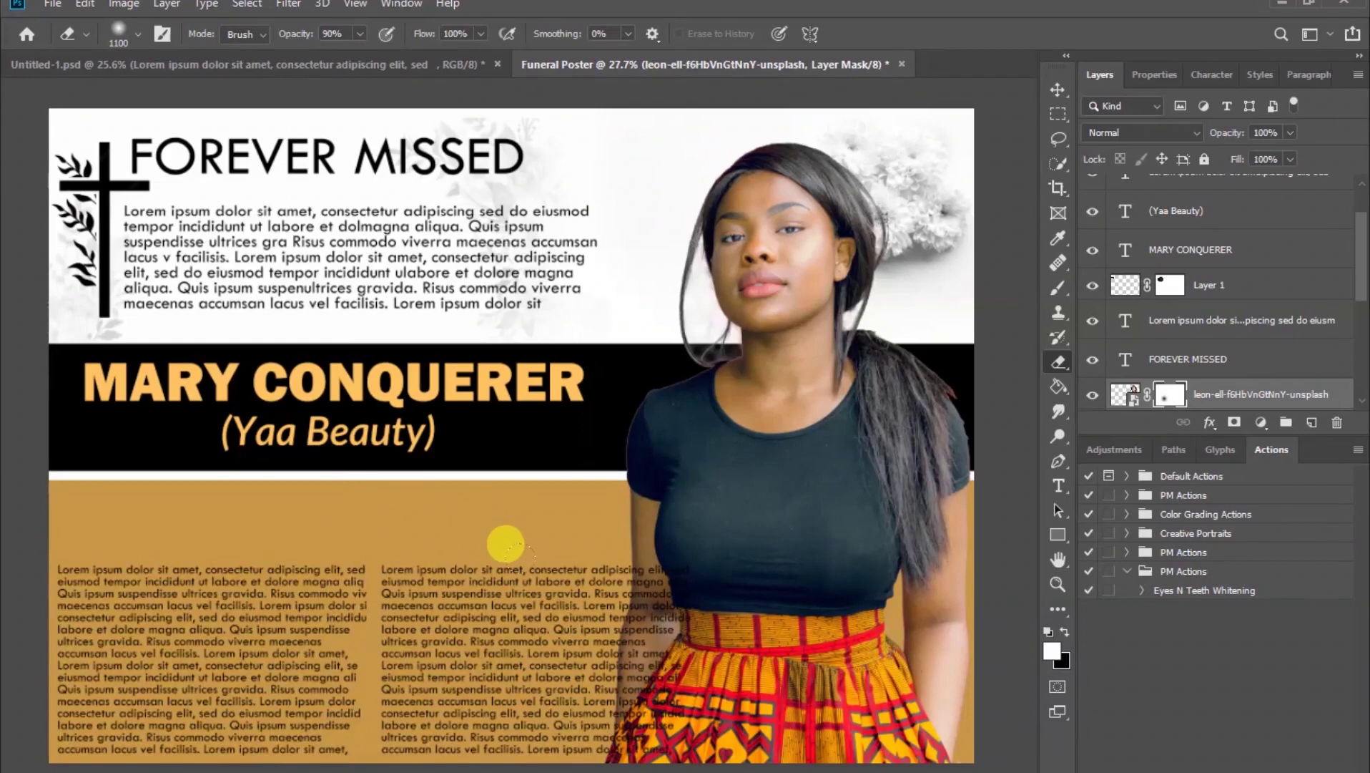
pyautogui.press(']')
pyautogui.press(']')
pyautogui.press(']')
pyautogui.press(']')
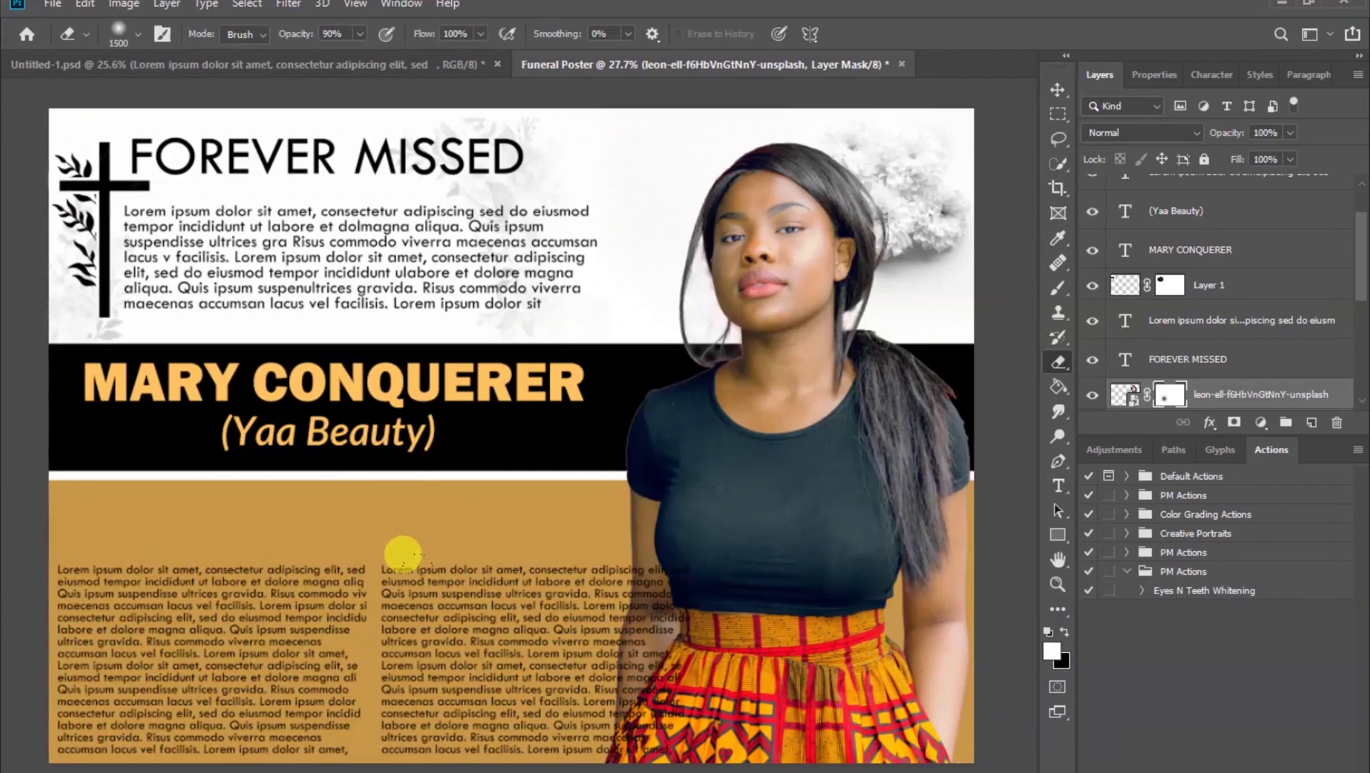
# - Fade the woman's left arm on the mask, then select the two event-detail text layers
pyautogui.moveTo(403, 553); pyautogui.dragTo(557, 710)
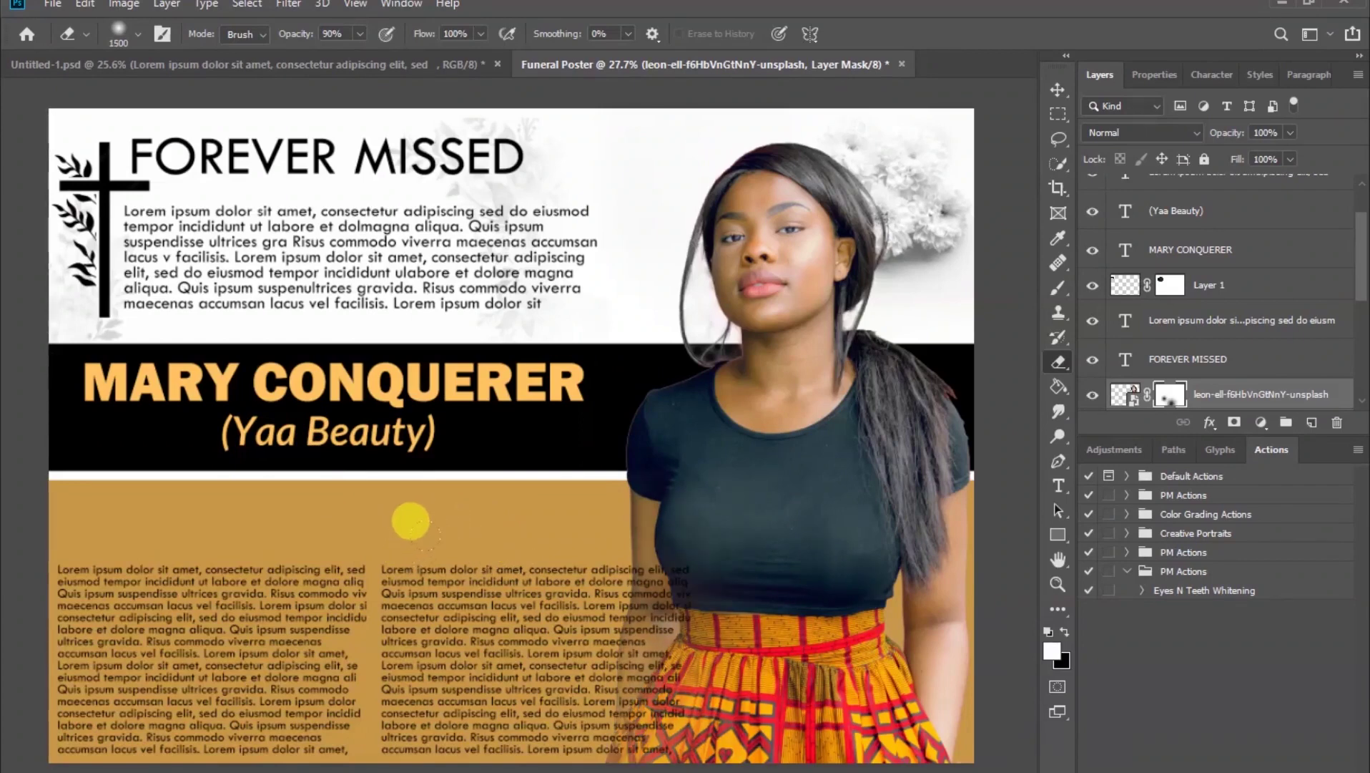
pyautogui.moveTo(418, 530); pyautogui.dragTo(573, 688)
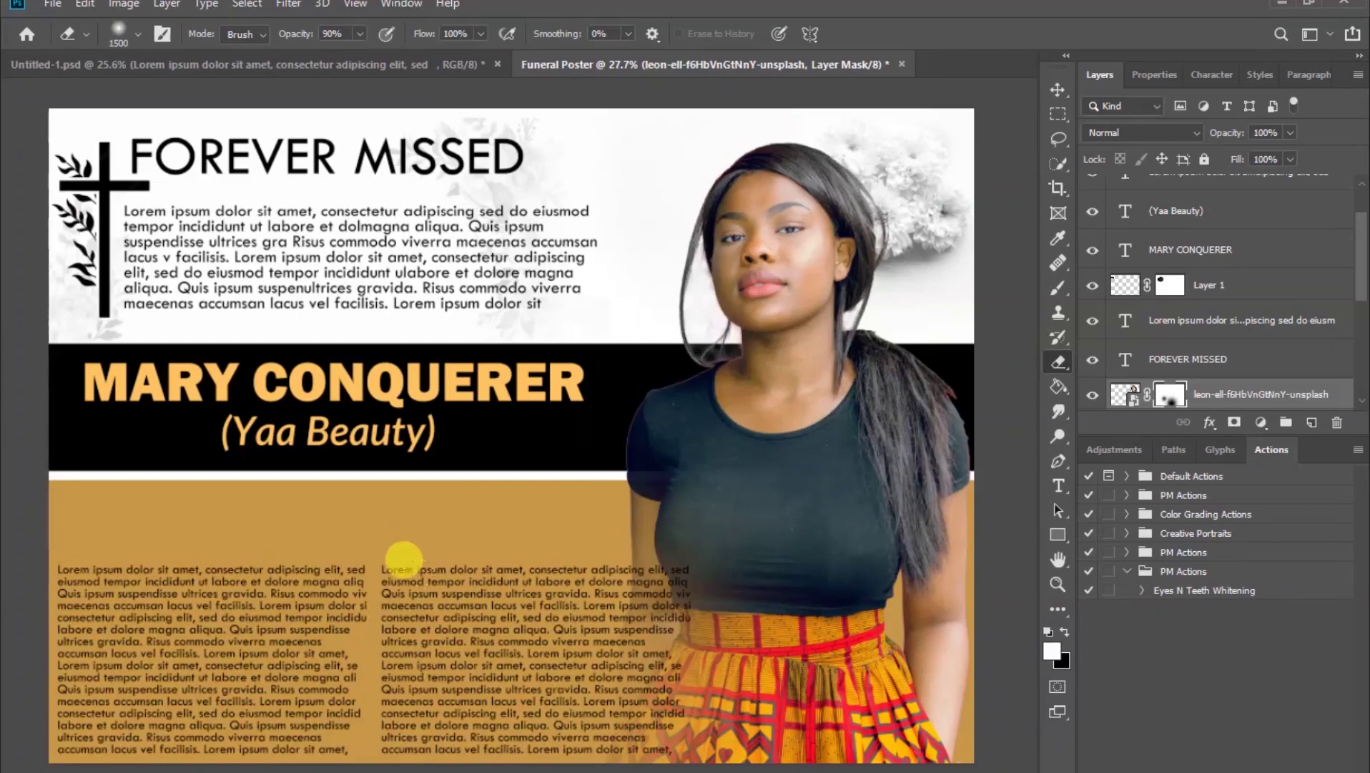
pyautogui.press('[')
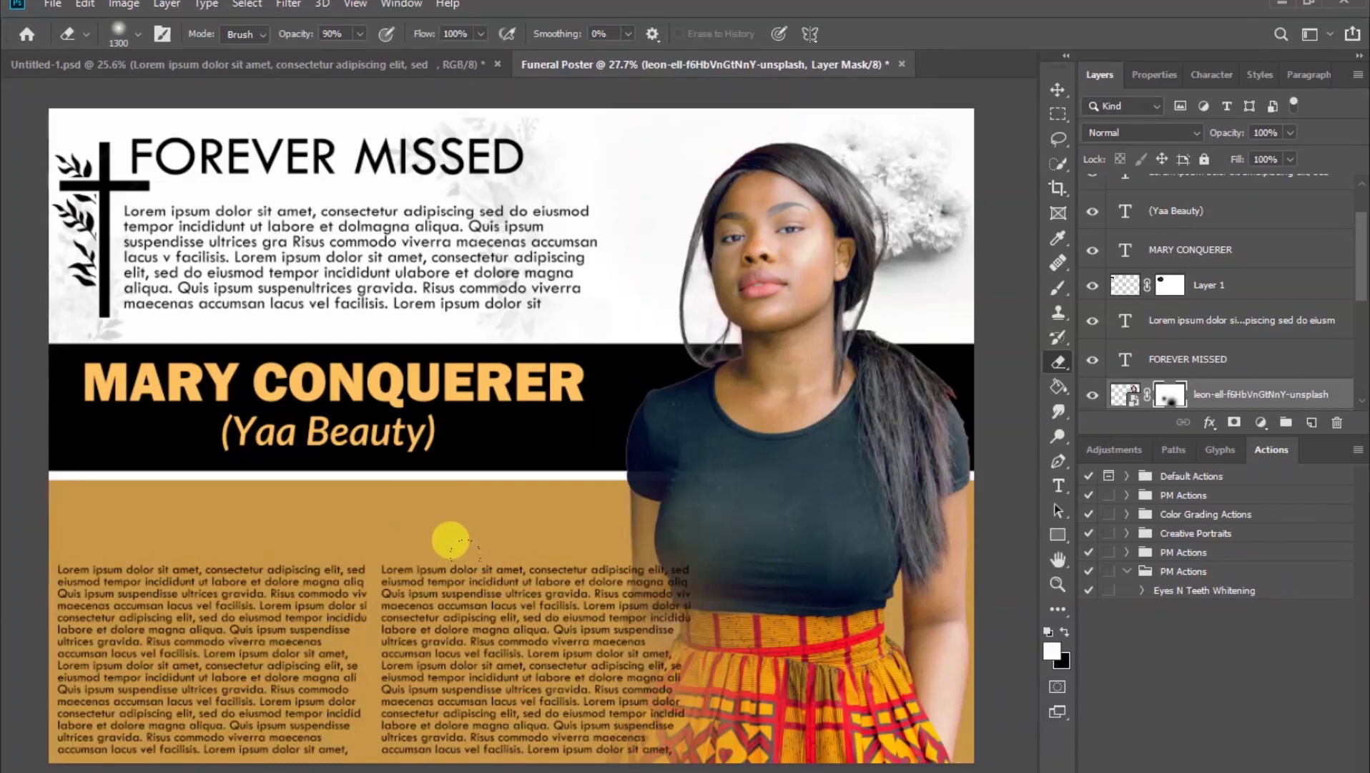
pyautogui.moveTo(450, 540); pyautogui.dragTo(582, 666)
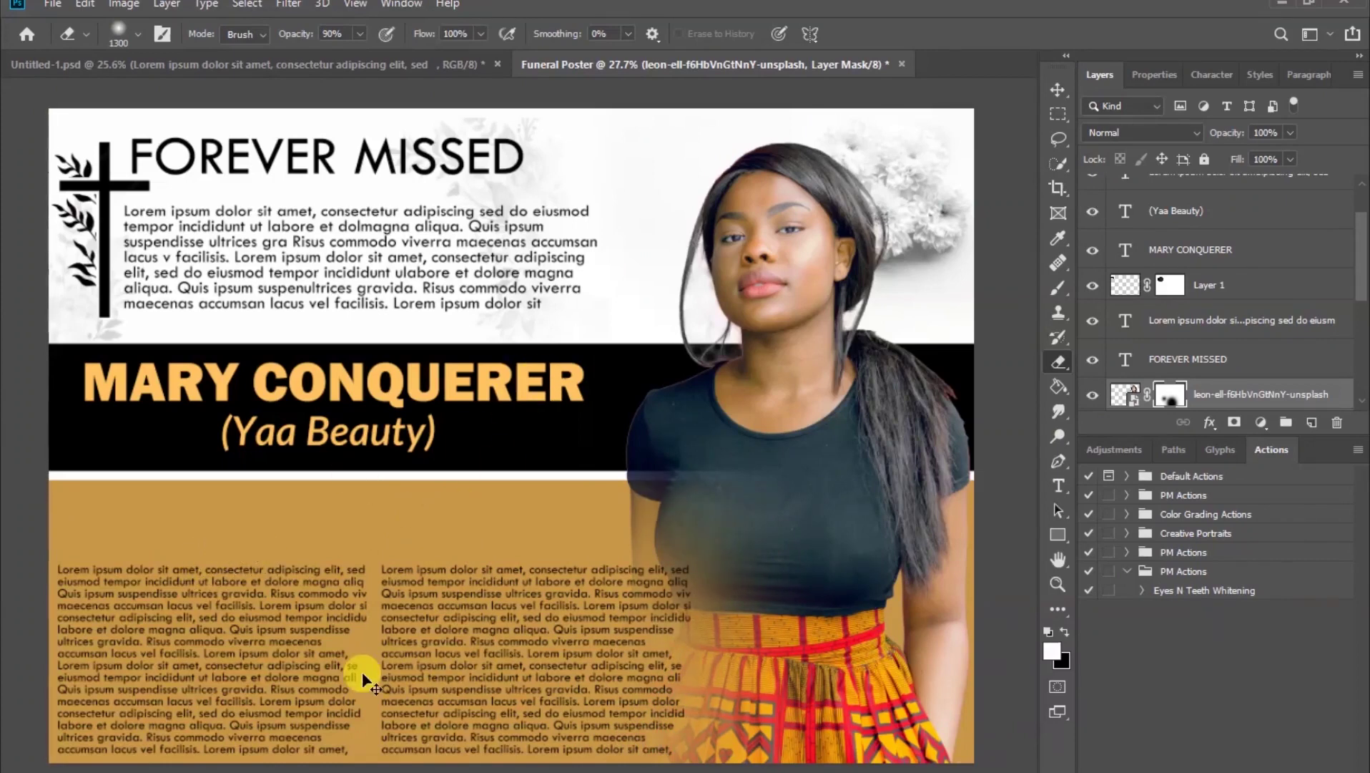
pyautogui.click(1058, 90)
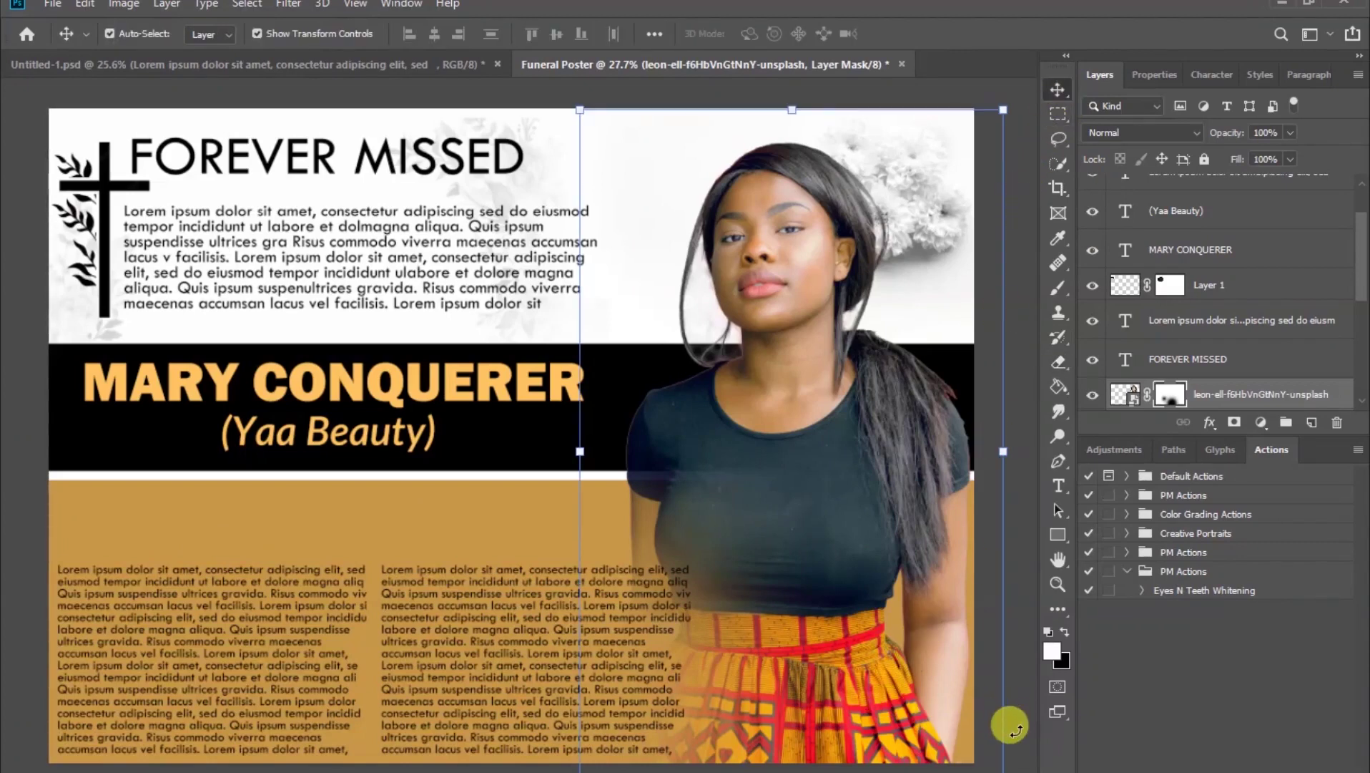
pyautogui.click(982, 685)
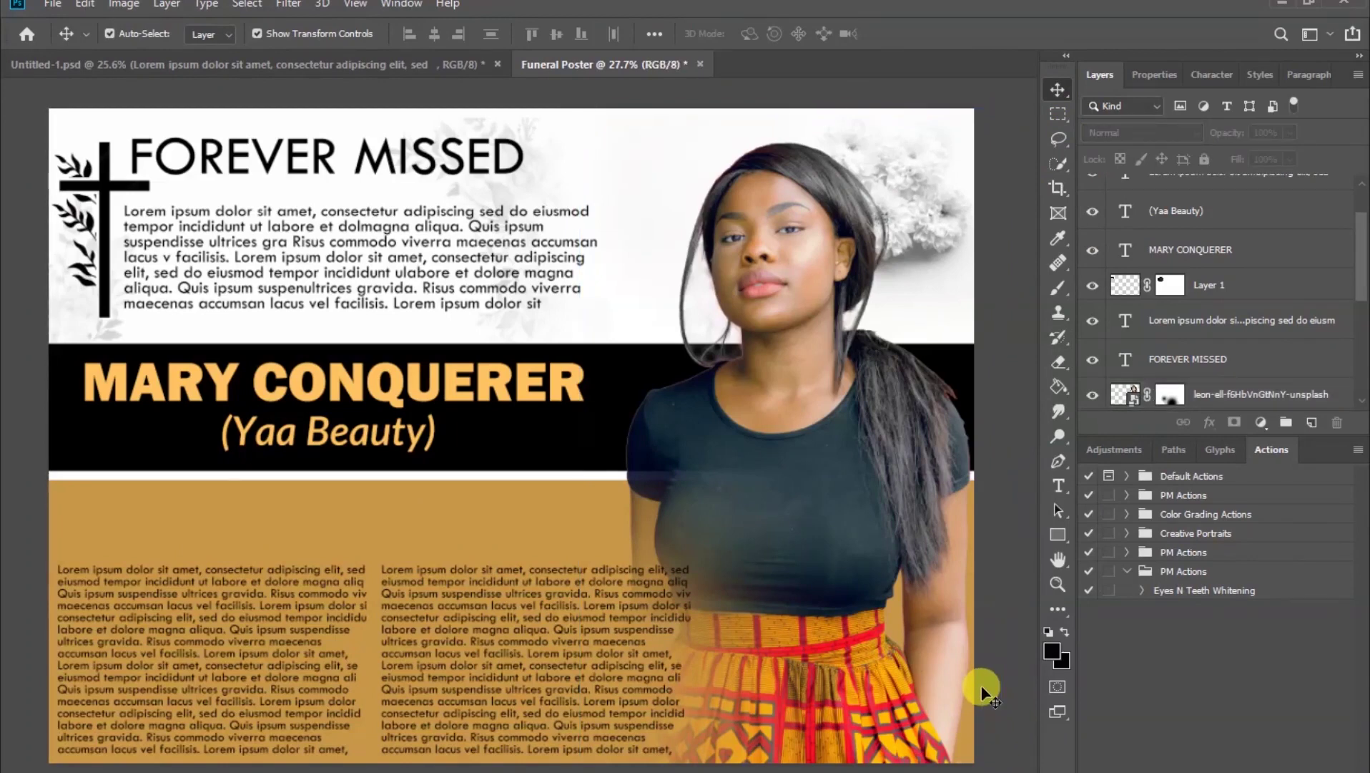
pyautogui.click(284, 520)
# - Bring the detail texts to the front and duplicate Wake keeping as an evenly spaced third column
pyautogui.hotkey('ctrl', 'shift', ']')
pyautogui.moveTo(138, 520); pyautogui.dragTo(259, 526)
pyautogui.click(527, 528)
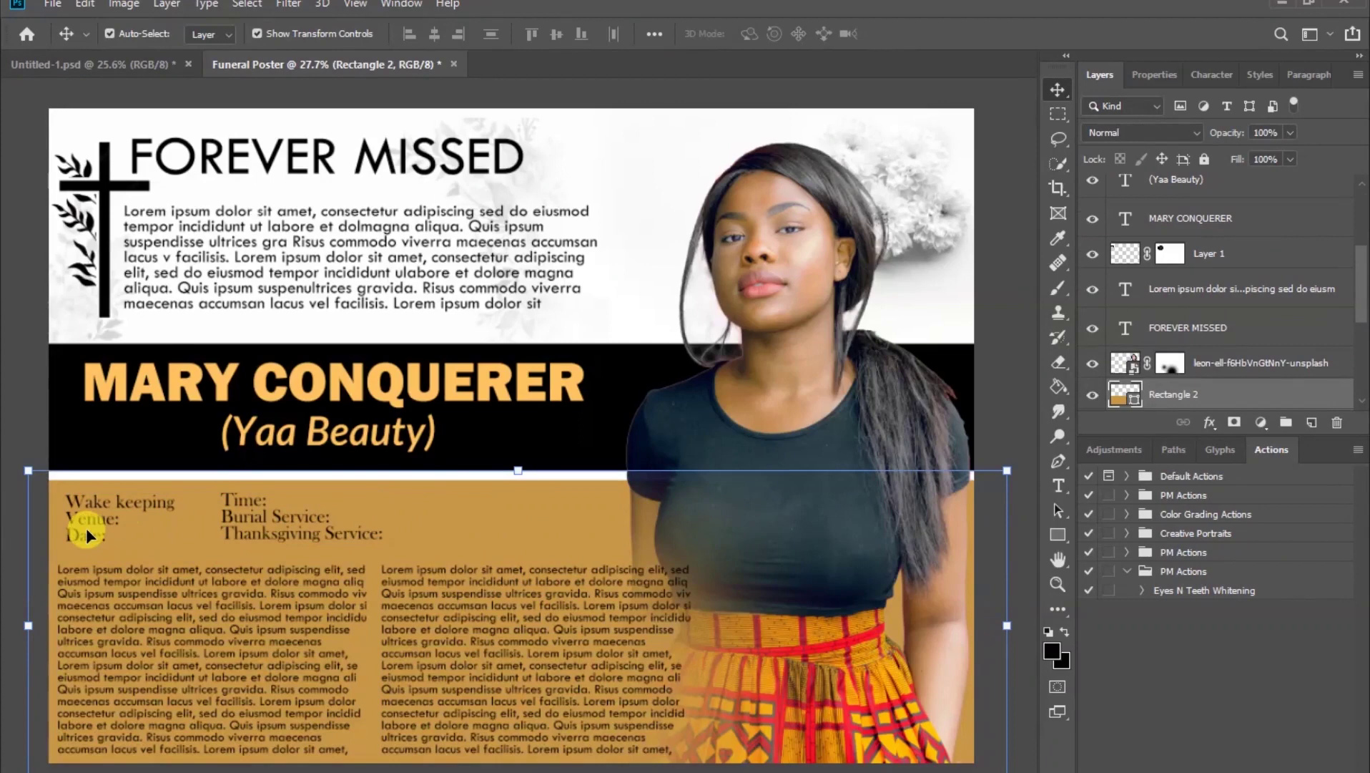
pyautogui.moveTo(83, 524); pyautogui.dragTo(454, 528)
pyautogui.moveTo(453, 528); pyautogui.dragTo(441, 526)
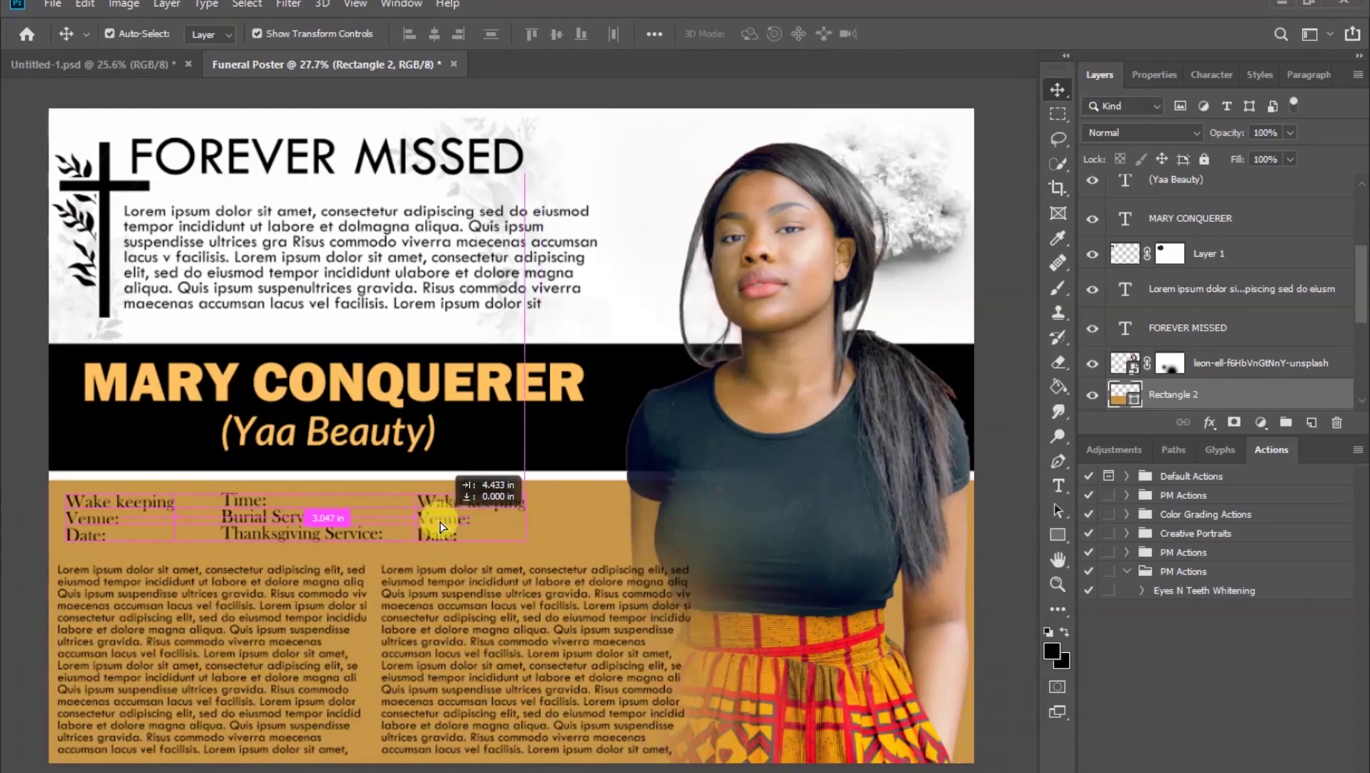
pyautogui.moveTo(440, 527); pyautogui.dragTo(476, 525)
pyautogui.moveTo(251, 528); pyautogui.dragTo(271, 524)
pyautogui.moveTo(486, 525); pyautogui.dragTo(499, 524)
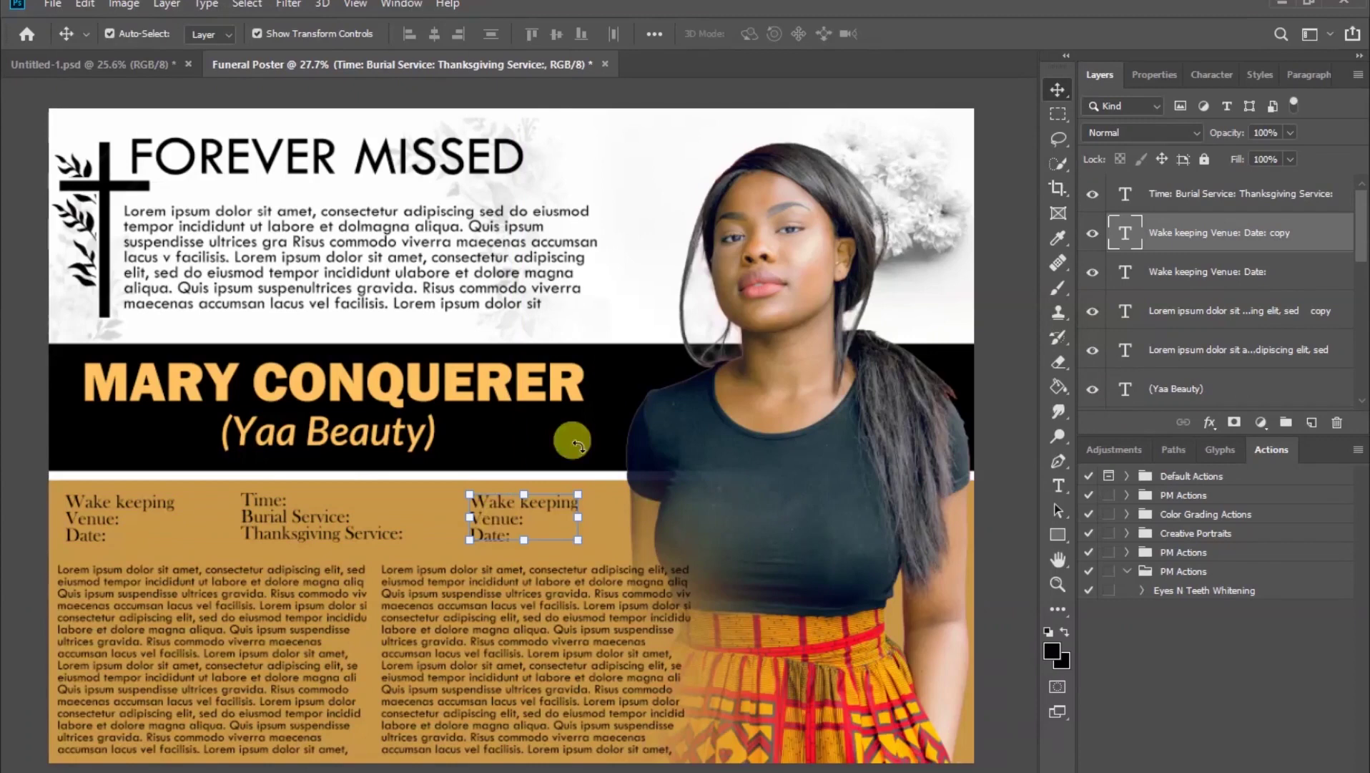
pyautogui.click(737, 92)
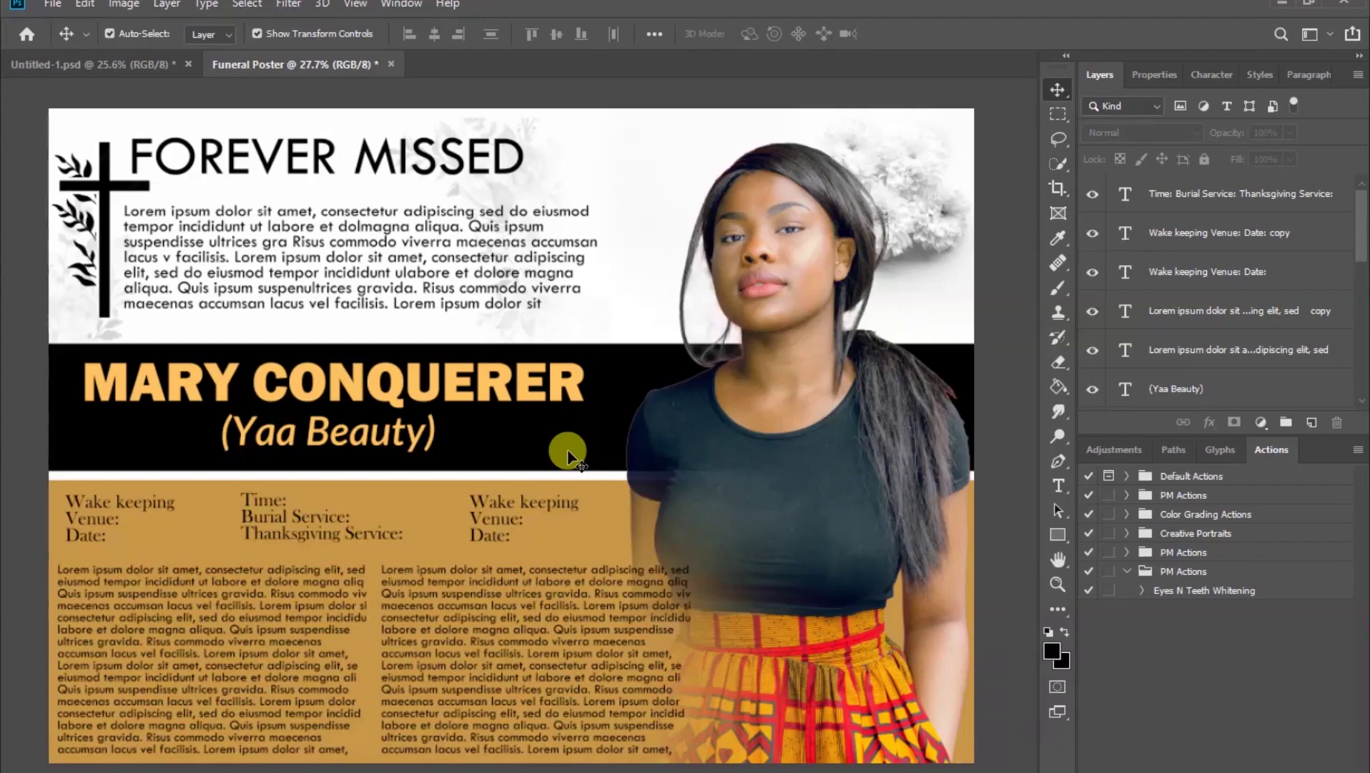
# - Move the three event-detail columns down together by two nudges
pyautogui.click(487, 527)
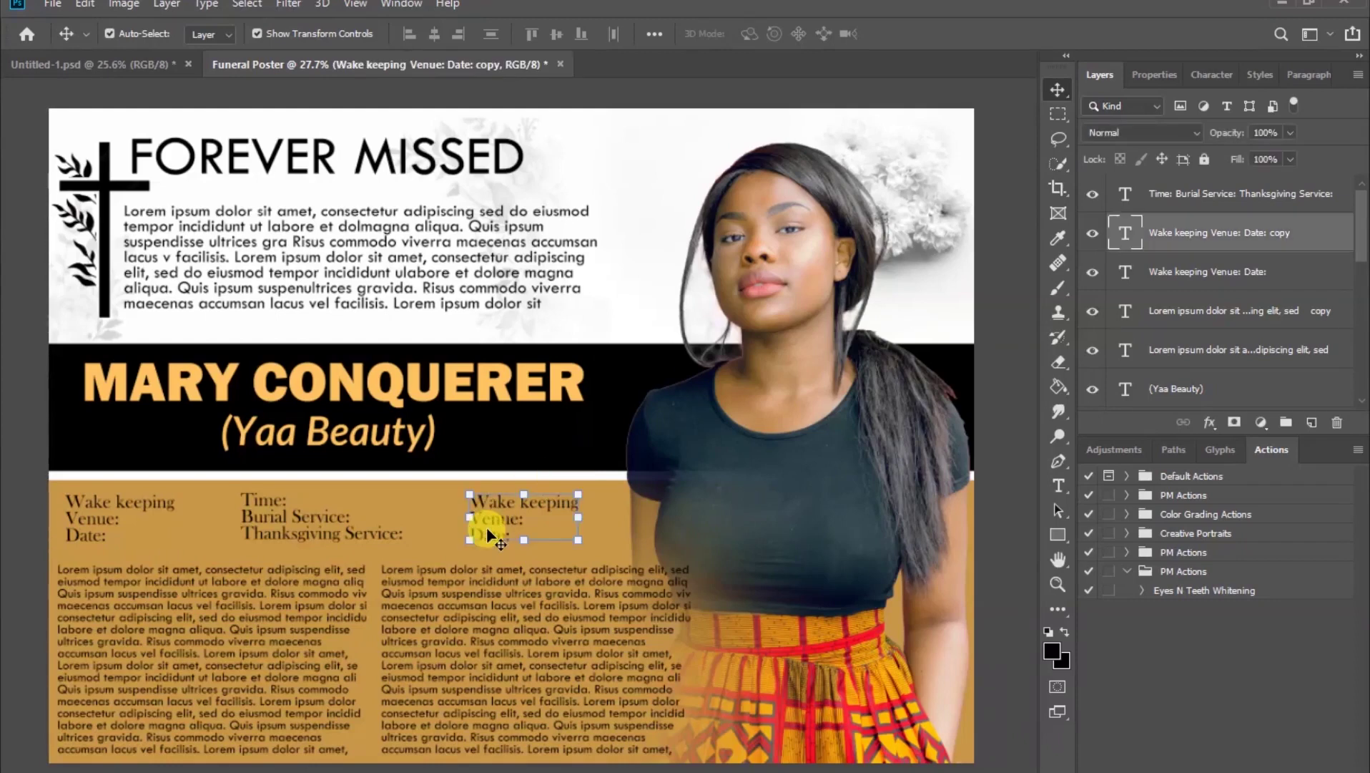
pyautogui.keyDown('shift'); pyautogui.click(293, 510); pyautogui.keyUp('shift')
pyautogui.keyDown('shift'); pyautogui.click(101, 512); pyautogui.keyUp('shift')
pyautogui.press('Down')
pyautogui.press('Down')
pyautogui.press('Down')
pyautogui.press('Down')
pyautogui.press('Down')
pyautogui.press('Down')
pyautogui.press('Down')
pyautogui.press('Down')
pyautogui.press('Down')
pyautogui.press('Down')
pyautogui.press('Down')
pyautogui.press('Down')
pyautogui.press('Down')
pyautogui.press('Down')
pyautogui.press('Down')
pyautogui.press('Down')
pyautogui.press('Down')
pyautogui.press('Down')
pyautogui.press('Down')
pyautogui.press('Down')
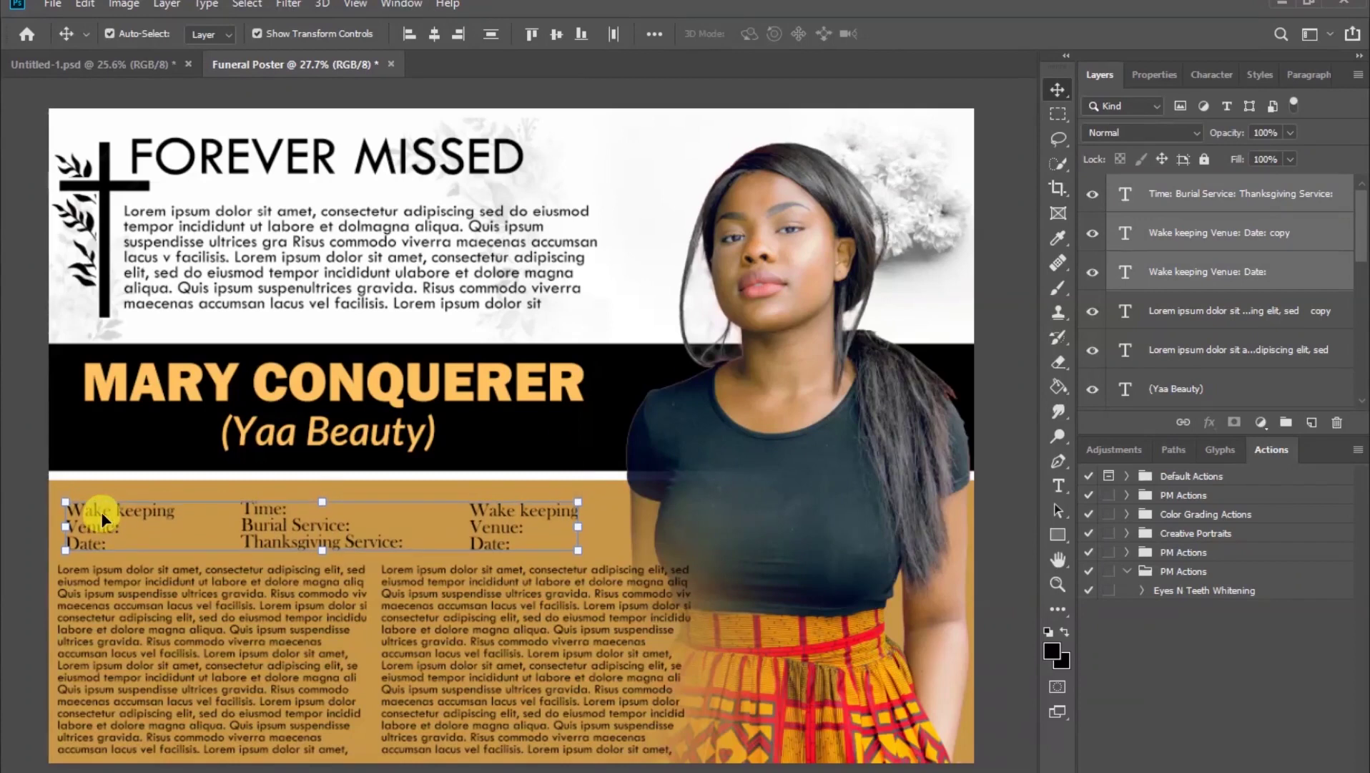
pyautogui.press('Down')
pyautogui.press('Down')
pyautogui.press('Down')
pyautogui.press('Down')
pyautogui.press('Down')
pyautogui.press('Down')
pyautogui.press('Down')
pyautogui.press('Down')
pyautogui.press('Down')
pyautogui.press('Down')
pyautogui.press('Down')
pyautogui.press('Down')
pyautogui.press('Down')
pyautogui.press('Down')
pyautogui.click(615, 661)
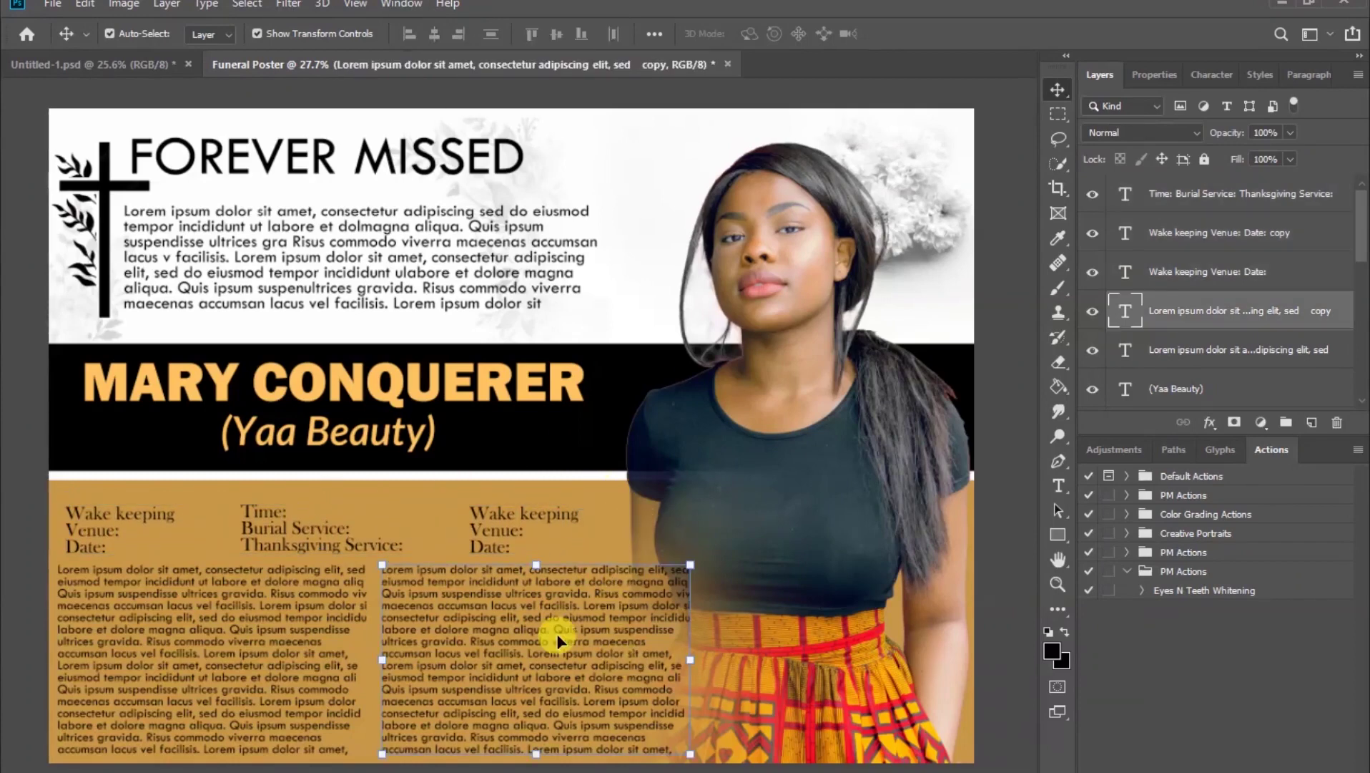
pyautogui.click(423, 509)
pyautogui.press('Down')
pyautogui.press('Down')
pyautogui.press('Down')
pyautogui.press('Down')
pyautogui.press('Down')
pyautogui.press('Down')
pyautogui.press('Down')
pyautogui.press('Down')
pyautogui.press('Down')
pyautogui.press('Down')
pyautogui.press('Down')
pyautogui.press('Down')
pyautogui.press('Down')
pyautogui.press('Down')
pyautogui.press('Down')
pyautogui.press('Down')
pyautogui.press('Down')
pyautogui.press('Down')
pyautogui.press('Down')
pyautogui.press('Down')
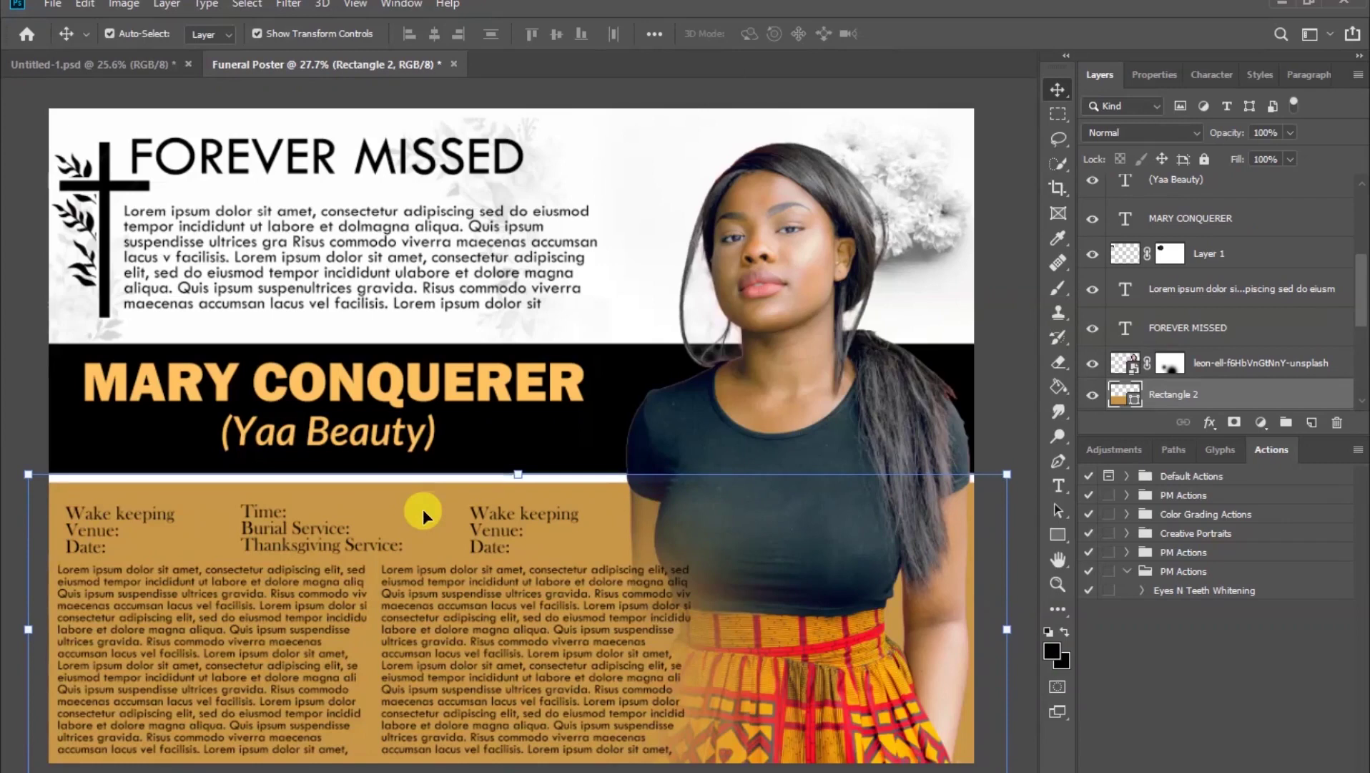
pyautogui.press('Down')
pyautogui.press('Down')
pyautogui.press('Down')
pyautogui.press('Down')
pyautogui.press('Down')
pyautogui.press('Down')
pyautogui.press('Down')
pyautogui.press('Down')
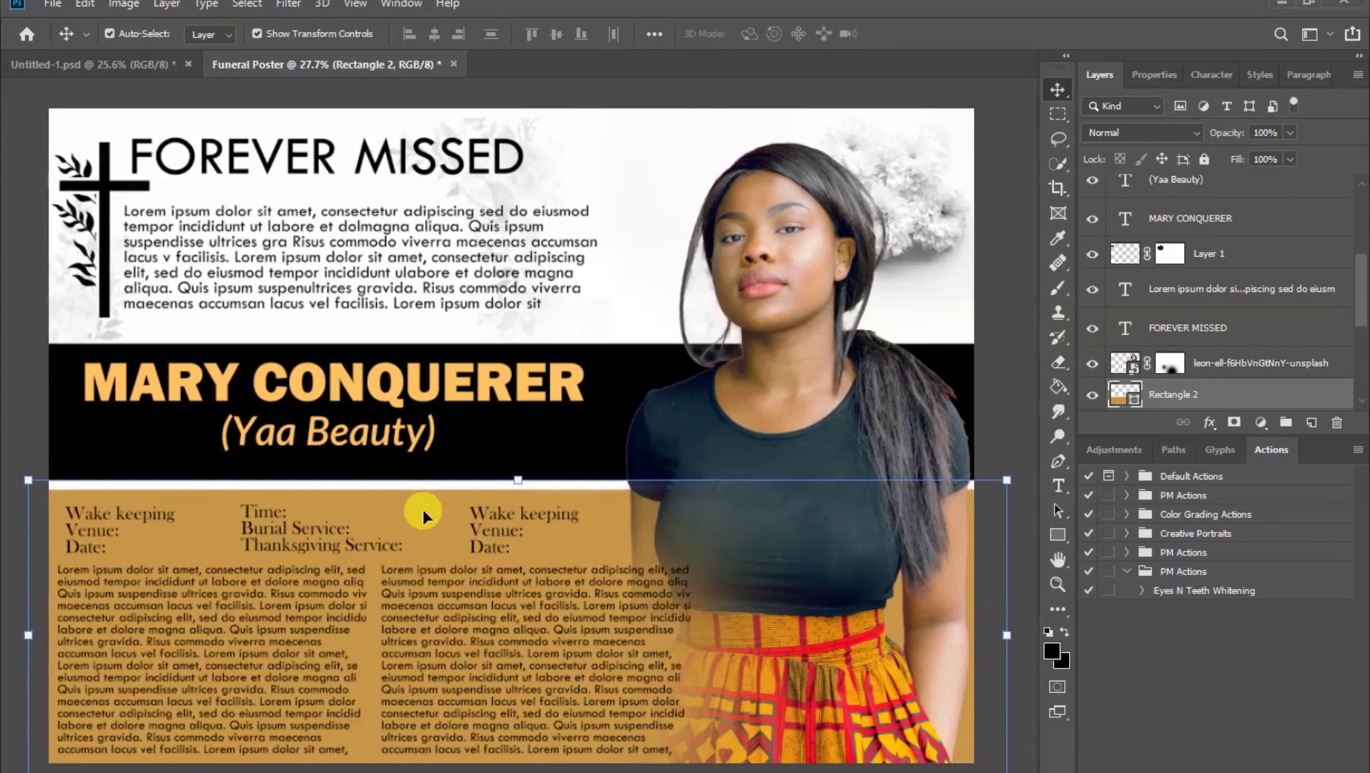
pyautogui.click(384, 439)
pyautogui.press('Down')
pyautogui.press('Down')
pyautogui.press('Down')
pyautogui.press('Down')
pyautogui.press('Down')
pyautogui.press('Down')
pyautogui.press('Down')
pyautogui.press('Down')
pyautogui.press('Down')
pyautogui.press('Down')
pyautogui.press('Down')
pyautogui.press('Down')
pyautogui.press('Down')
pyautogui.press('Down')
pyautogui.press('Down')
pyautogui.press('Down')
pyautogui.press('Down')
pyautogui.press('Down')
pyautogui.press('Down')
pyautogui.press('Down')
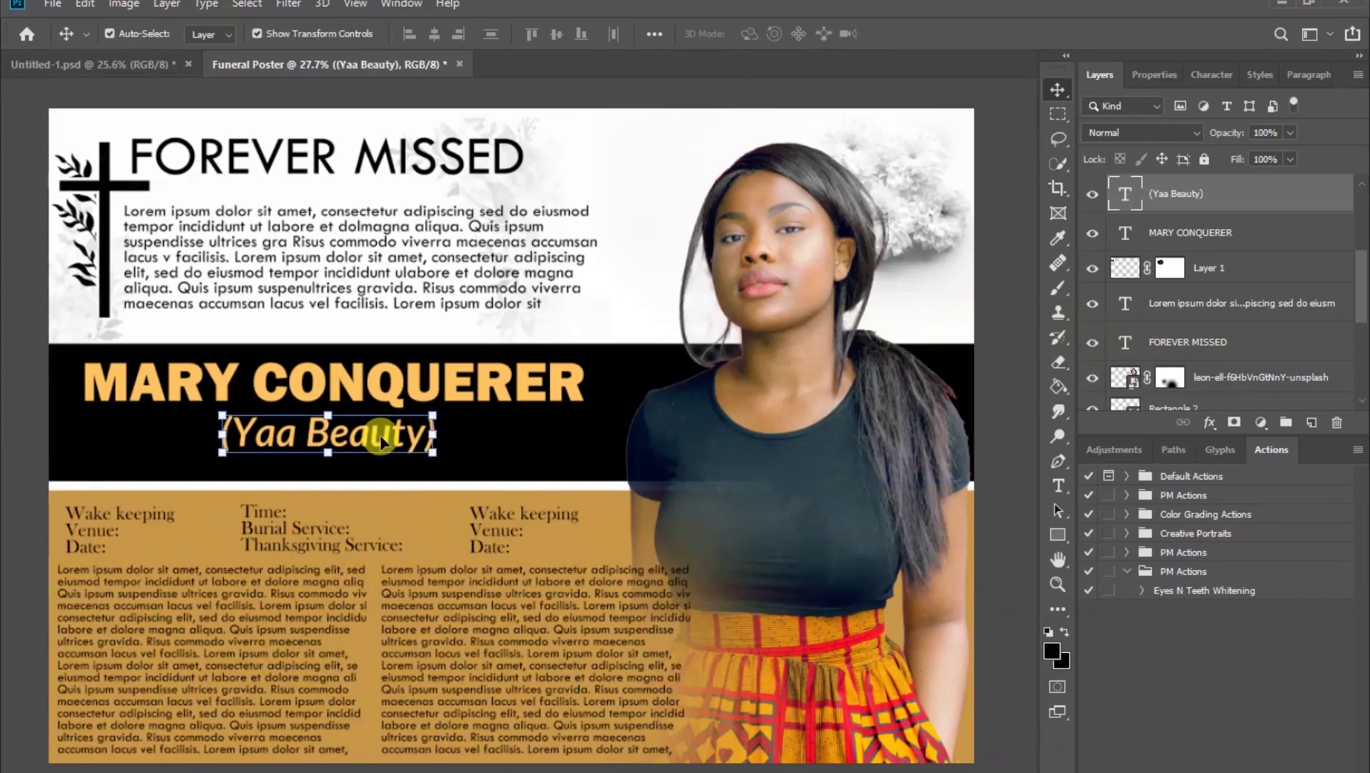
pyautogui.click(499, 392)
pyautogui.press('Down')
pyautogui.press('Down')
pyautogui.press('Down')
pyautogui.press('Down')
pyautogui.press('Down')
pyautogui.press('Down')
pyautogui.press('Down')
pyautogui.press('Down')
pyautogui.press('Down')
pyautogui.press('Down')
pyautogui.press('Down')
pyautogui.press('Down')
pyautogui.press('Down')
pyautogui.press('Down')
pyautogui.press('Down')
pyautogui.press('Down')
pyautogui.press('Down')
pyautogui.press('Down')
pyautogui.press('Down')
pyautogui.press('Down')
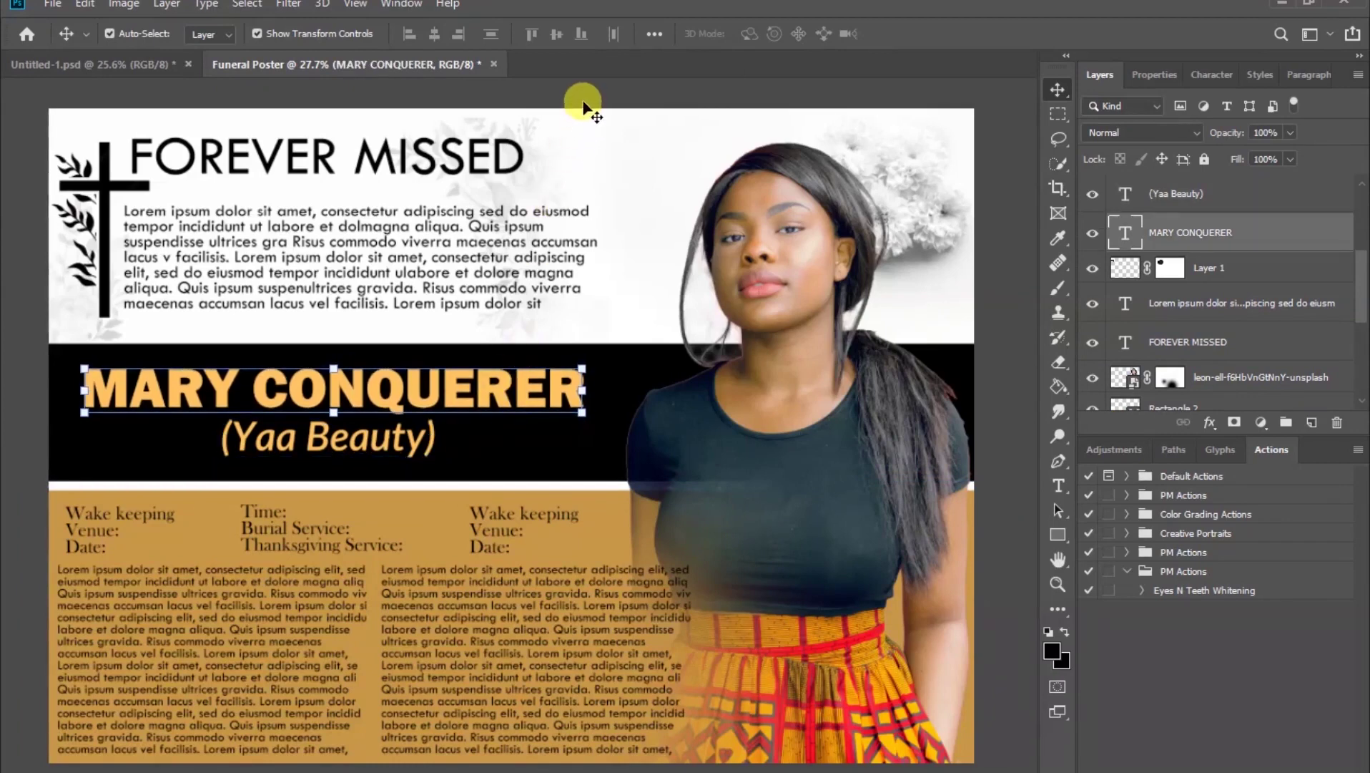
pyautogui.click(583, 101)
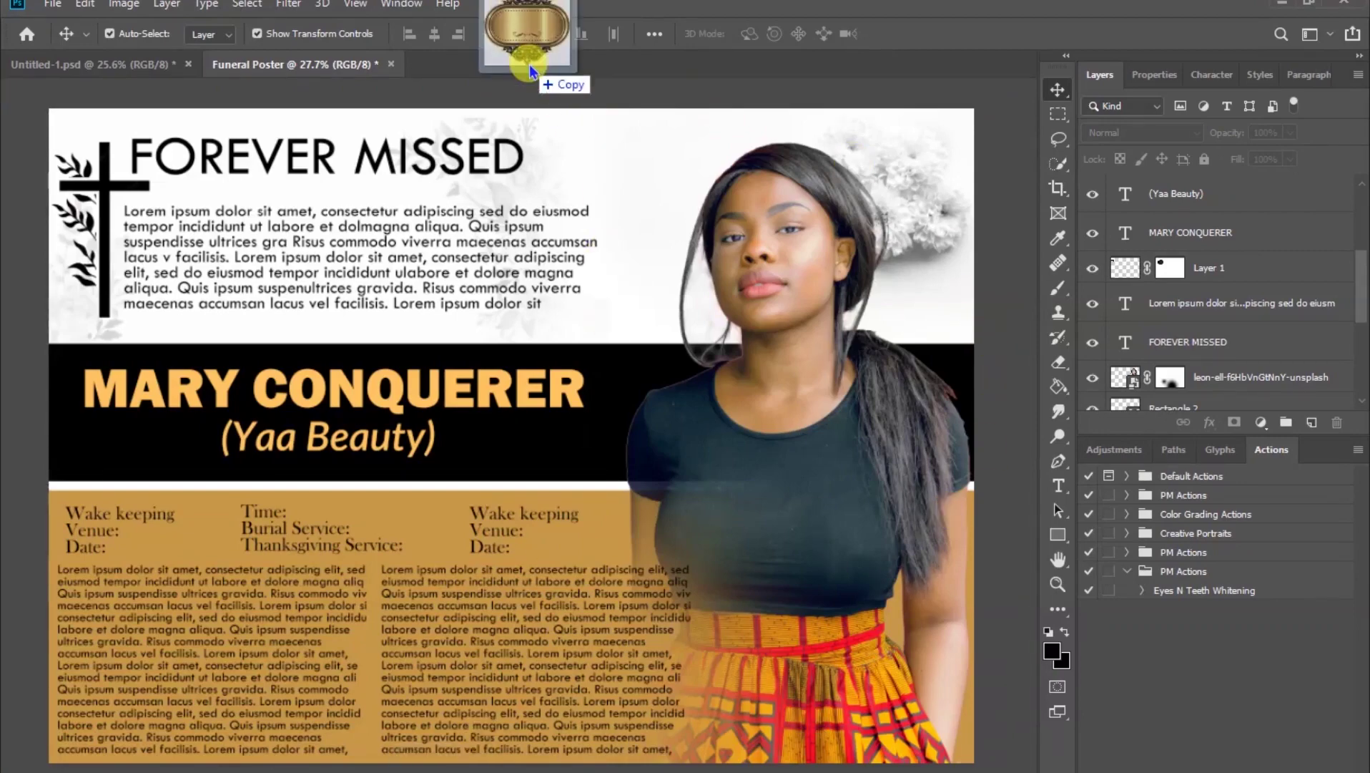
# - Open the golden frame, Magic-Erase its four white corners, and drag it toward the poster
pyautogui.moveTo(519, 57); pyautogui.dragTo(520, 57)
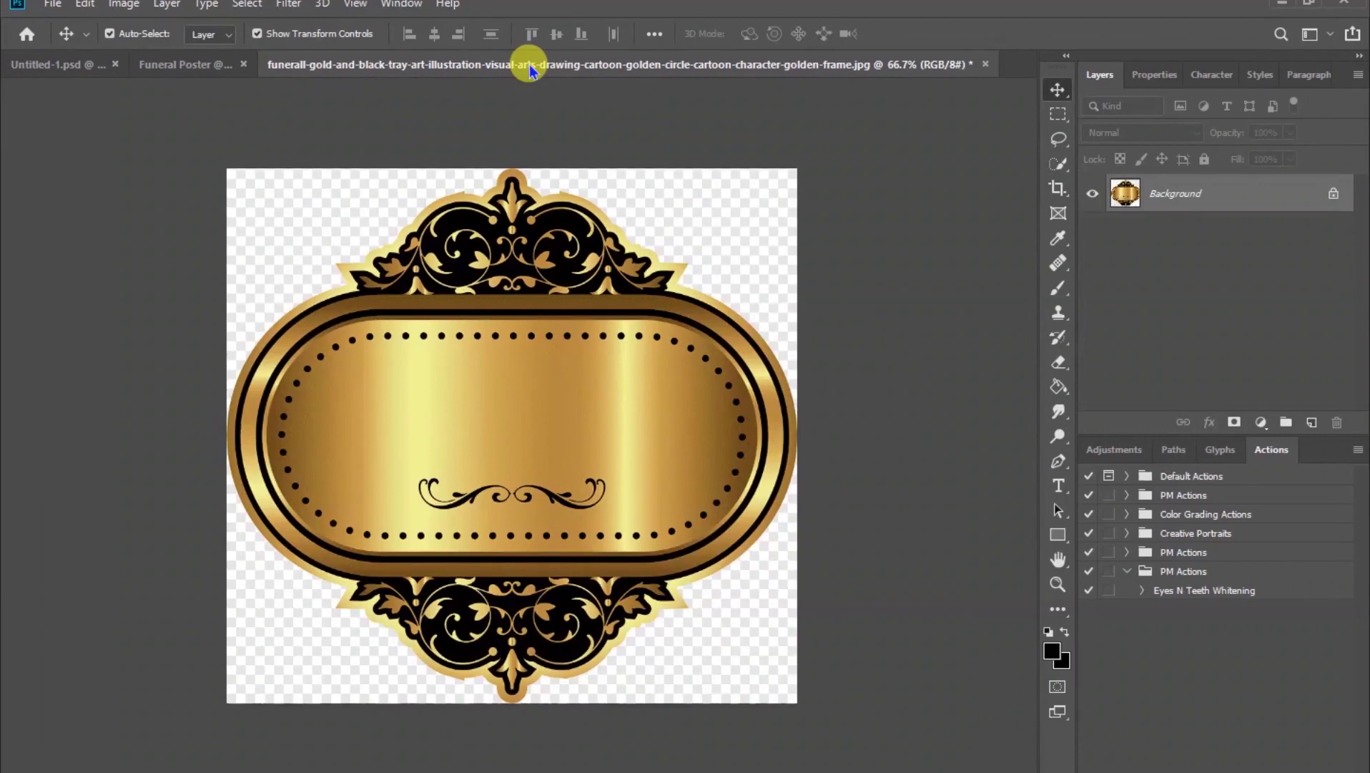
pyautogui.click(1058, 365)
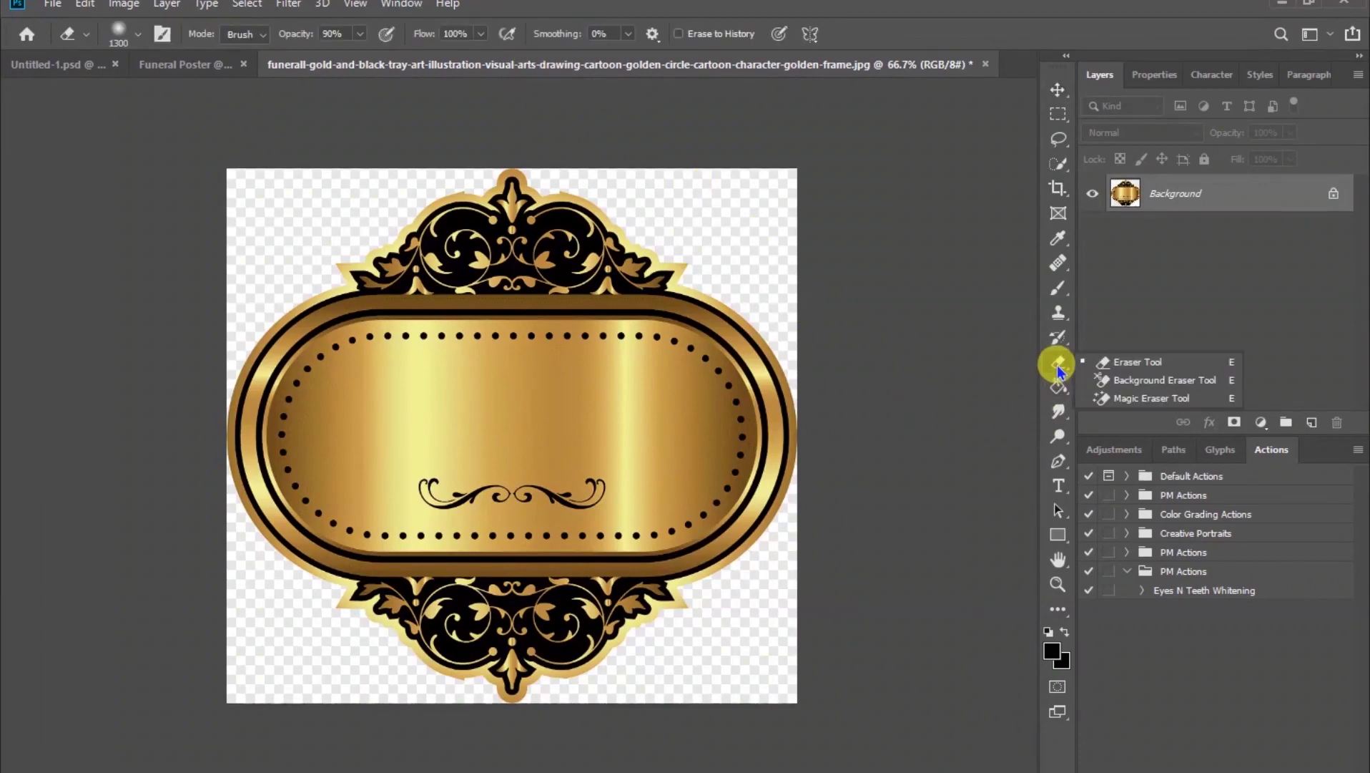
pyautogui.click(1137, 405)
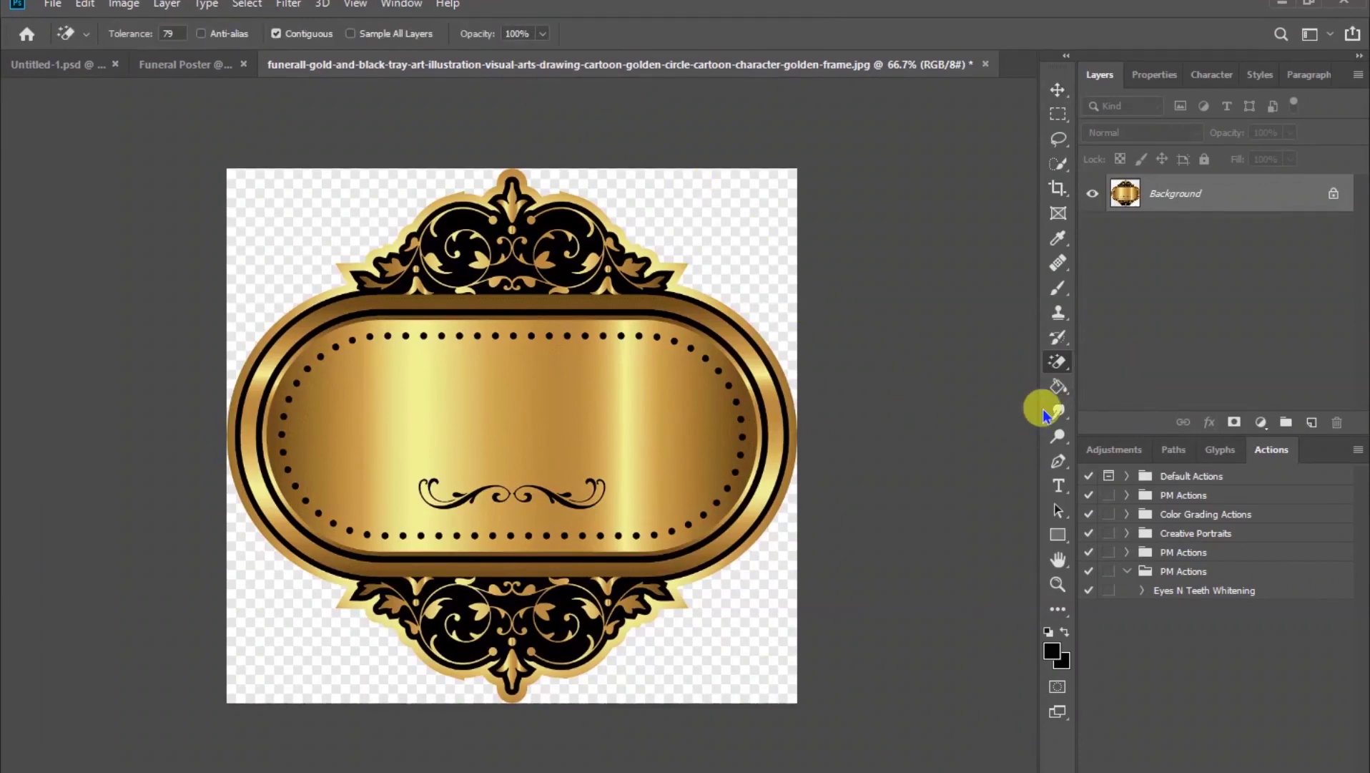
pyautogui.click(749, 213)
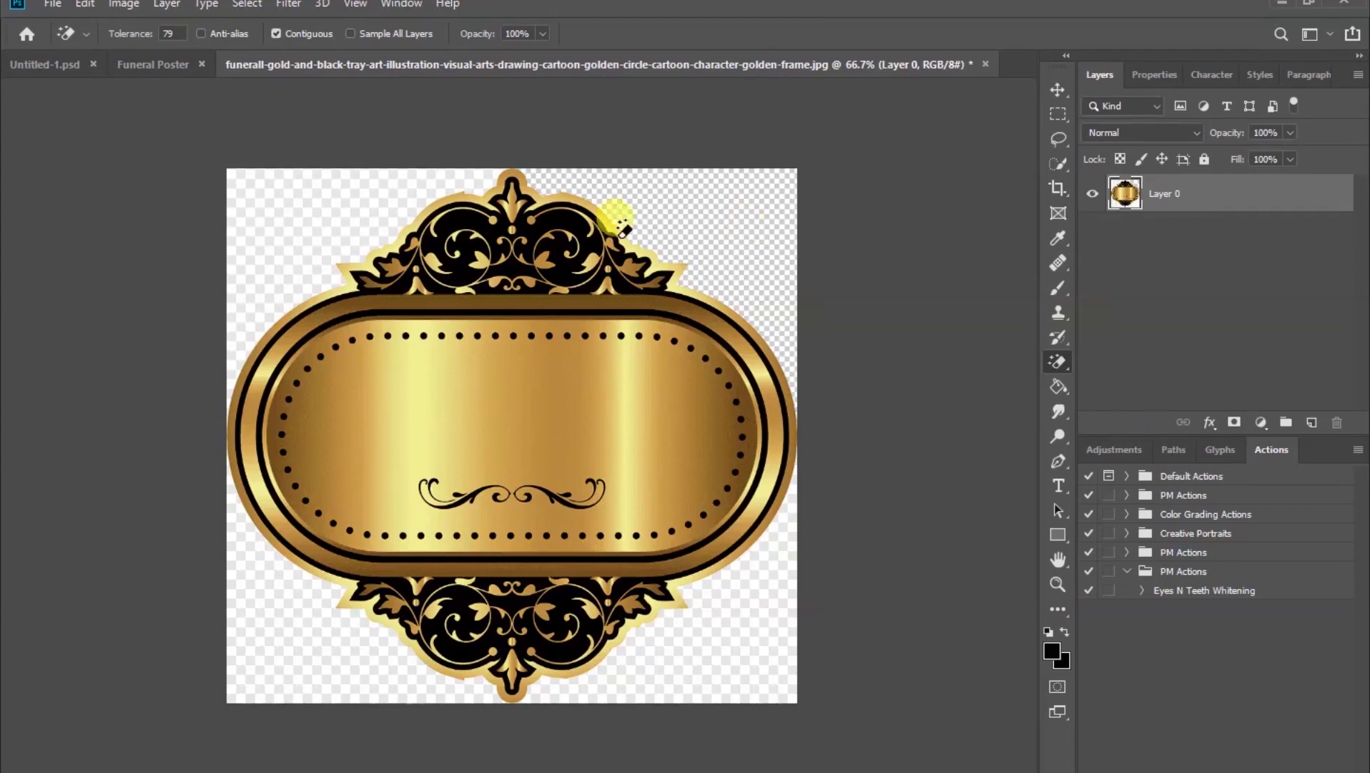
pyautogui.click(351, 234)
pyautogui.click(290, 605)
pyautogui.click(790, 586)
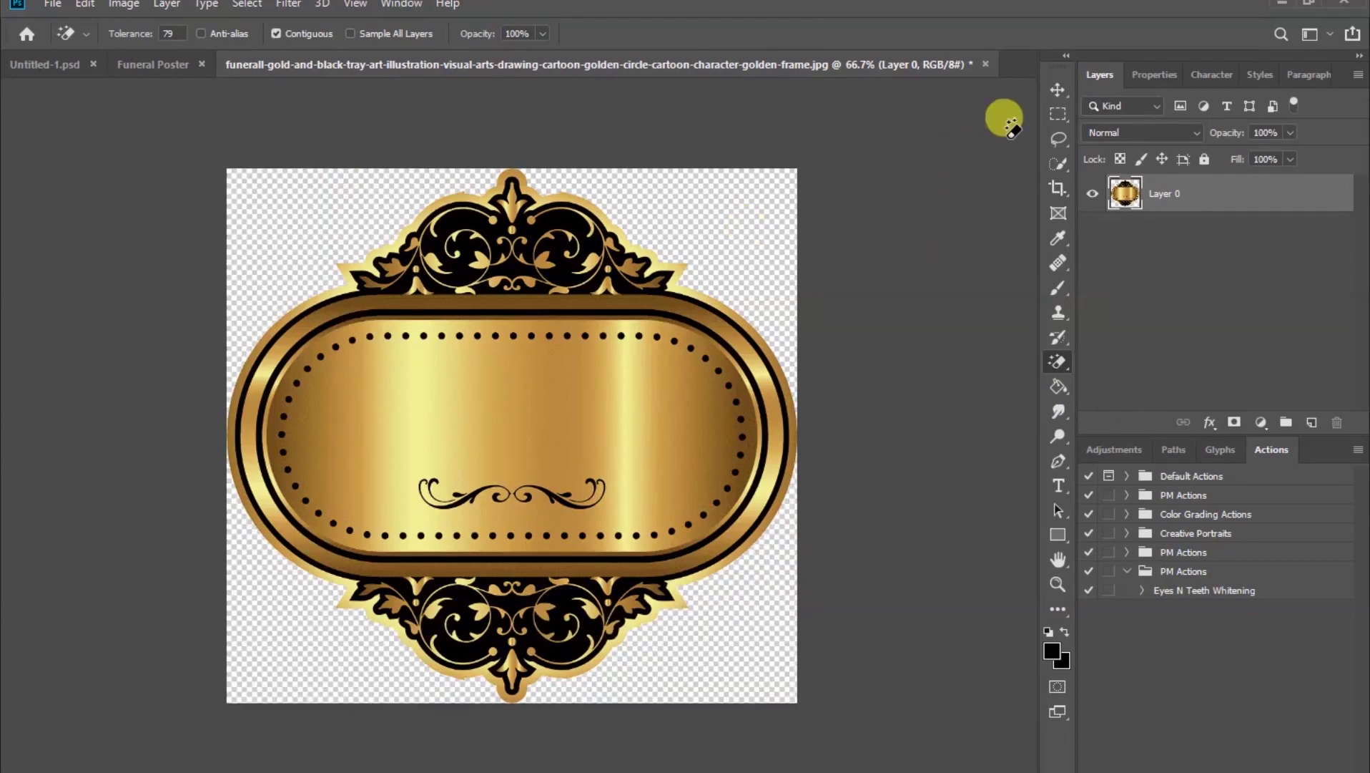
pyautogui.click(1058, 90)
pyautogui.moveTo(458, 357); pyautogui.dragTo(251, 151)
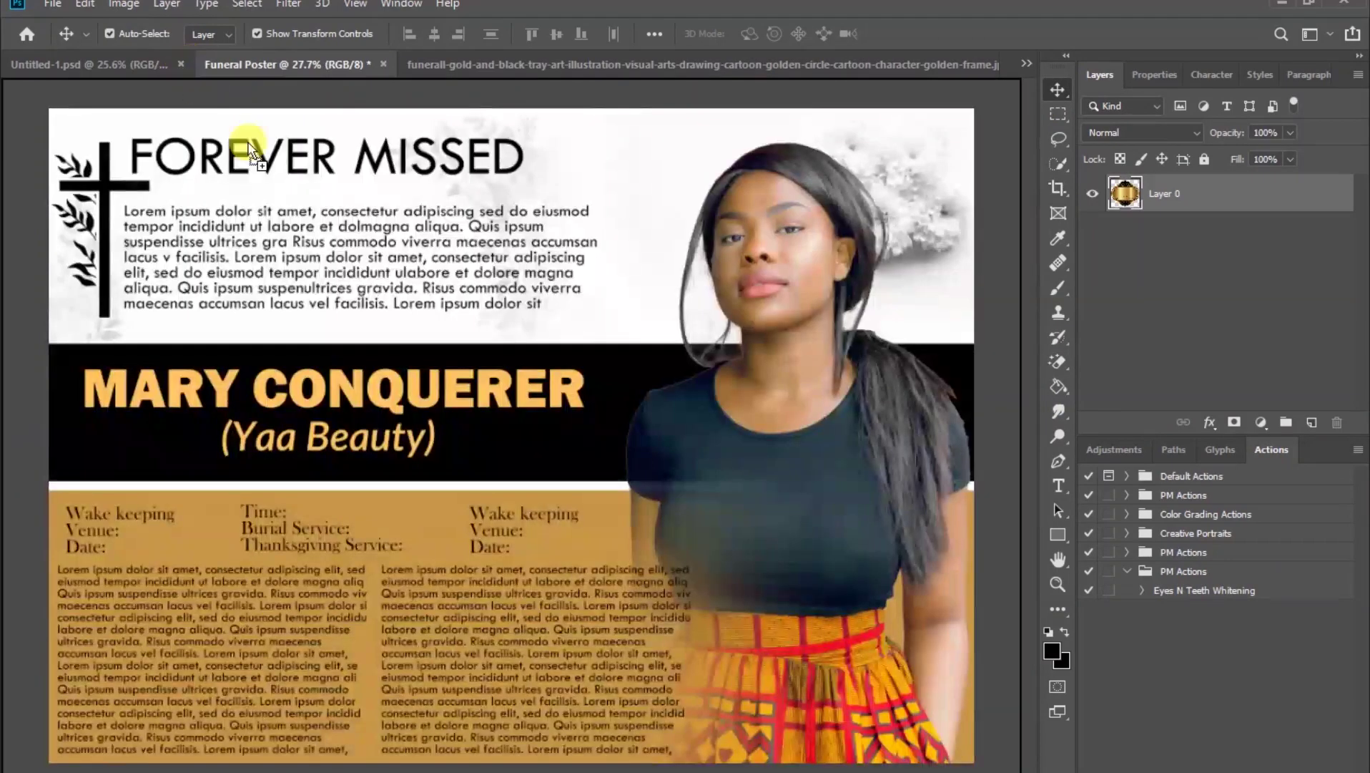
# - Drop the gold frame onto the poster as Layer 2 and scale it down to about 64%
pyautogui.moveTo(859, 691); pyautogui.dragTo(870, 676)
pyautogui.click(869, 549)
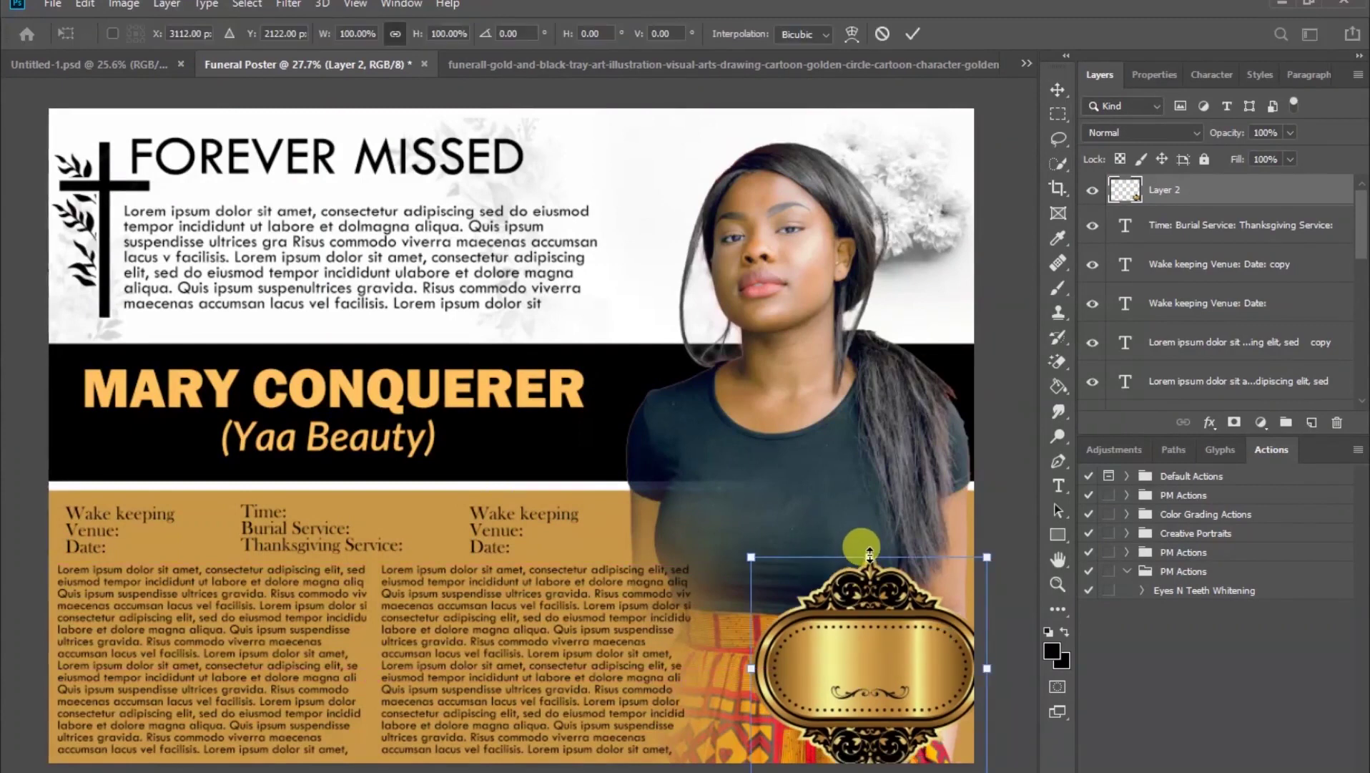
pyautogui.moveTo(864, 552); pyautogui.dragTo(869, 596)
pyautogui.moveTo(869, 769); pyautogui.dragTo(867, 760)
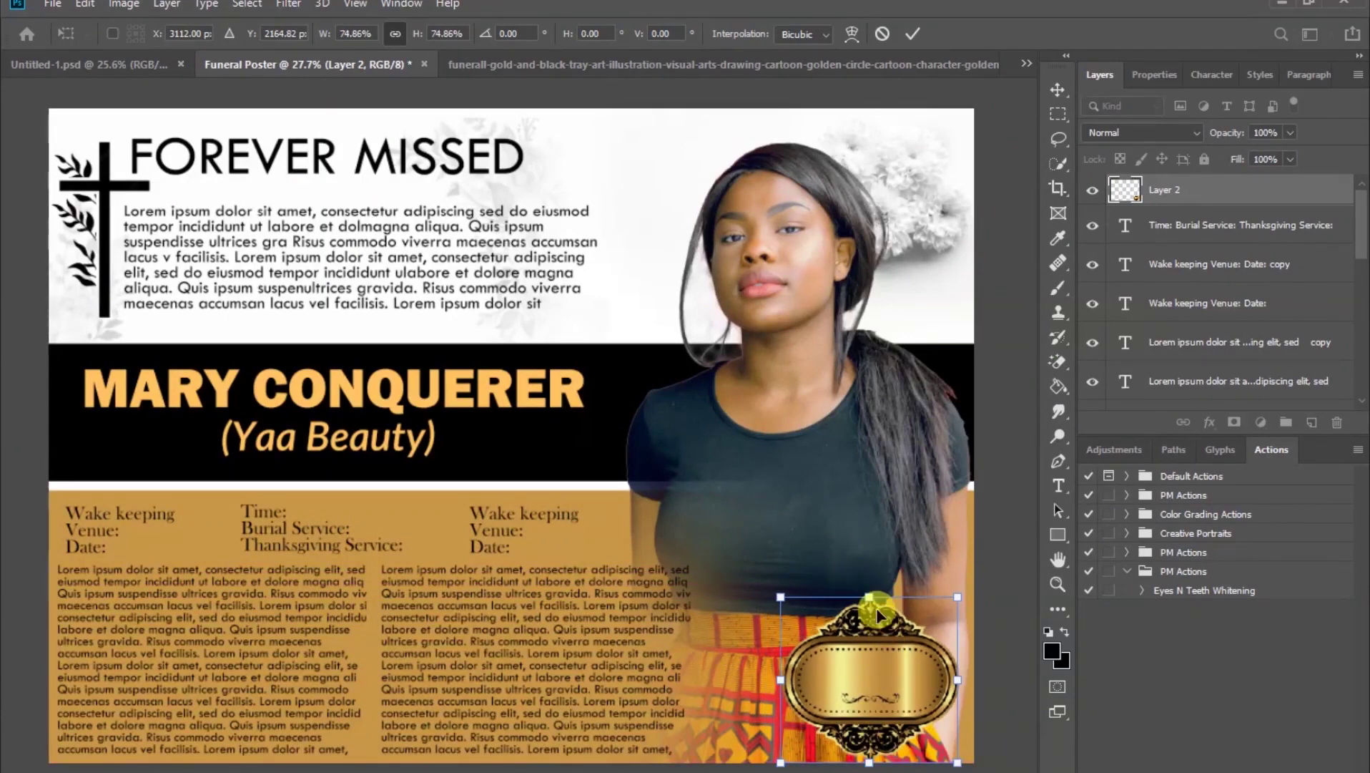
pyautogui.moveTo(868, 595); pyautogui.dragTo(874, 618)
pyautogui.click(913, 34)
# - Shift the gold frame into the bottom-right corner and zoom in on it
pyautogui.moveTo(892, 707); pyautogui.dragTo(916, 706)
pyautogui.click(1010, 459)
pyautogui.scroll(5, 965, 755)
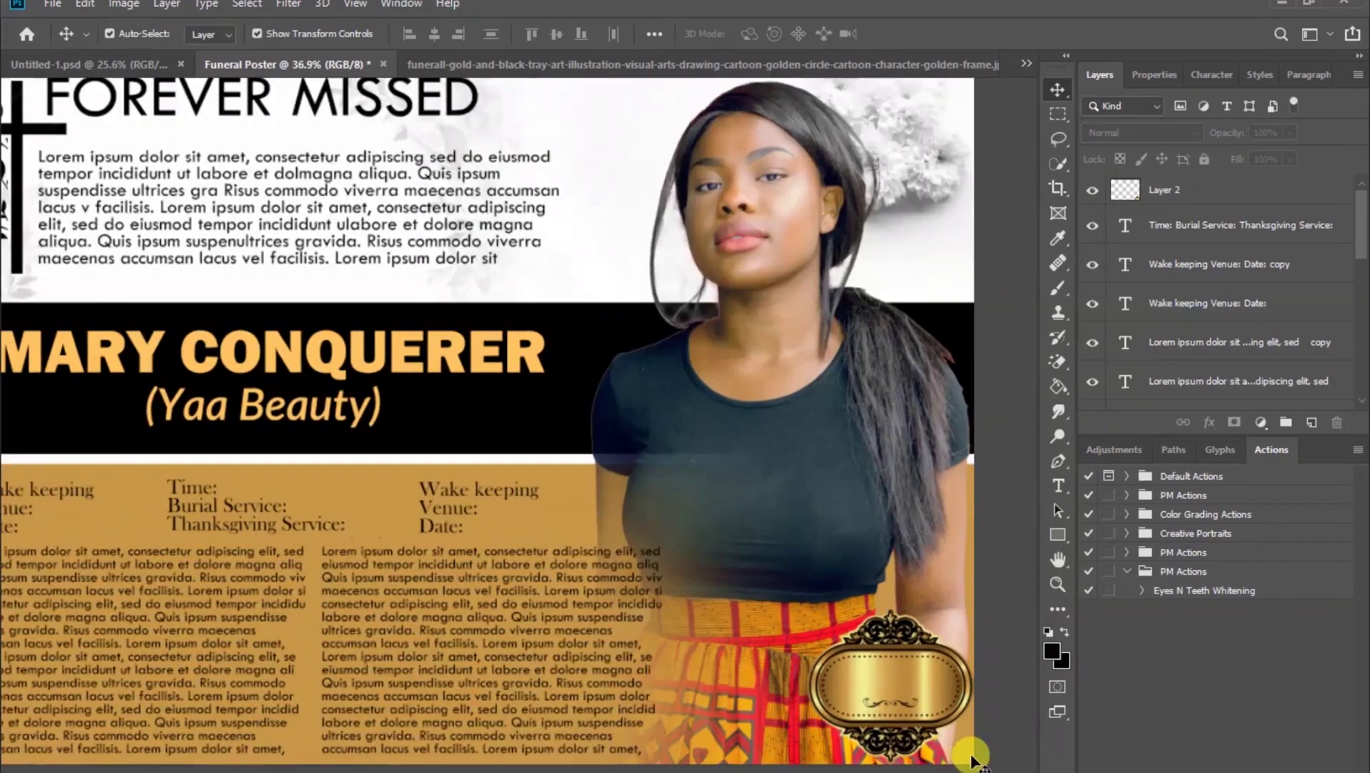
pyautogui.scroll(5, 972, 760)
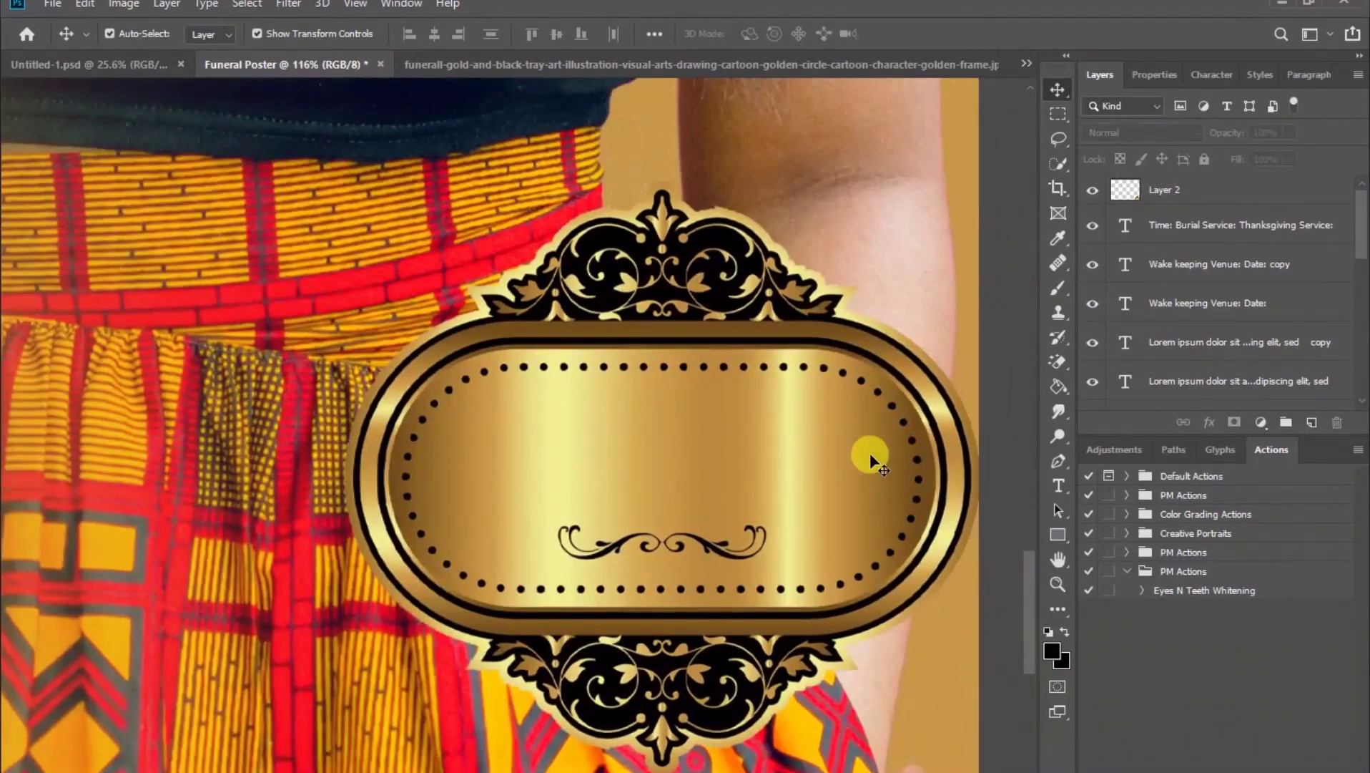
pyautogui.click(869, 456)
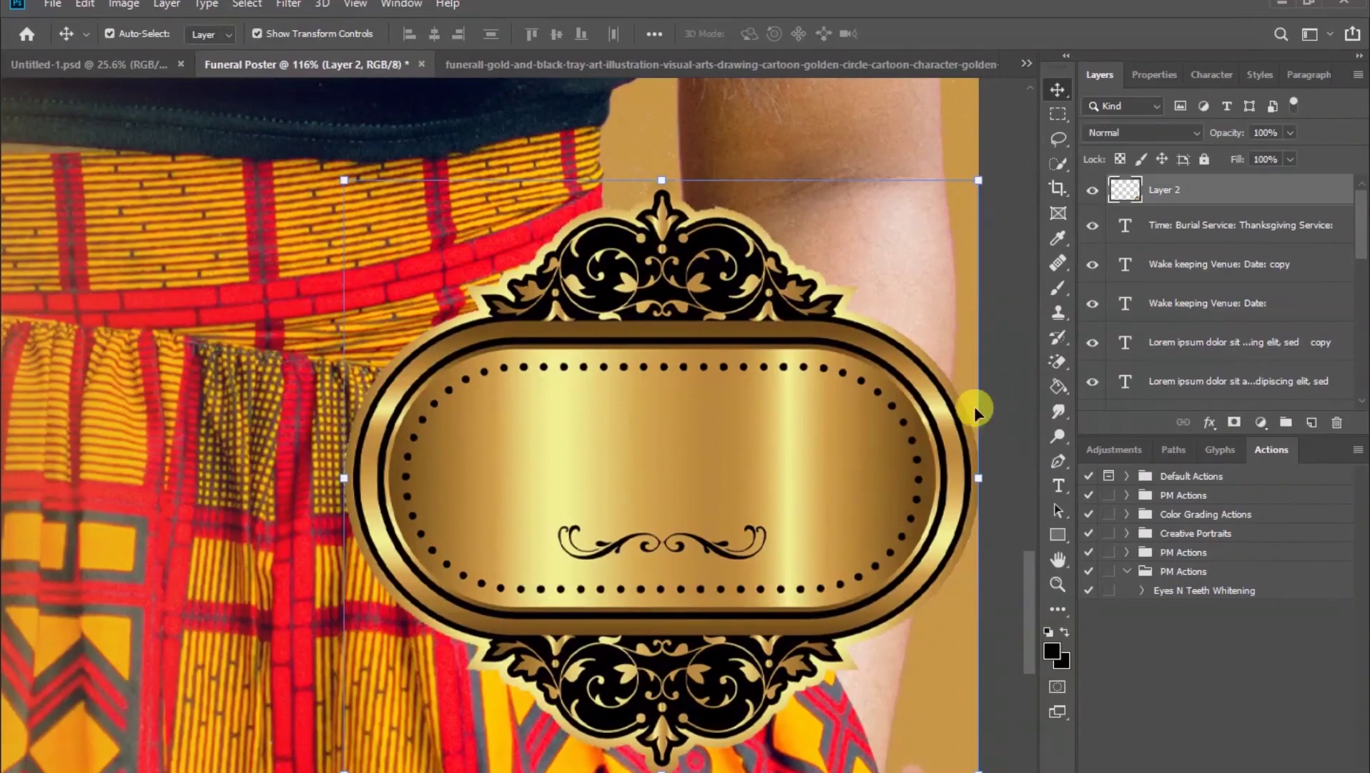
# - Type the text '88 yrs' inside the gold frame
pyautogui.click(1022, 445)
pyautogui.click(1058, 486)
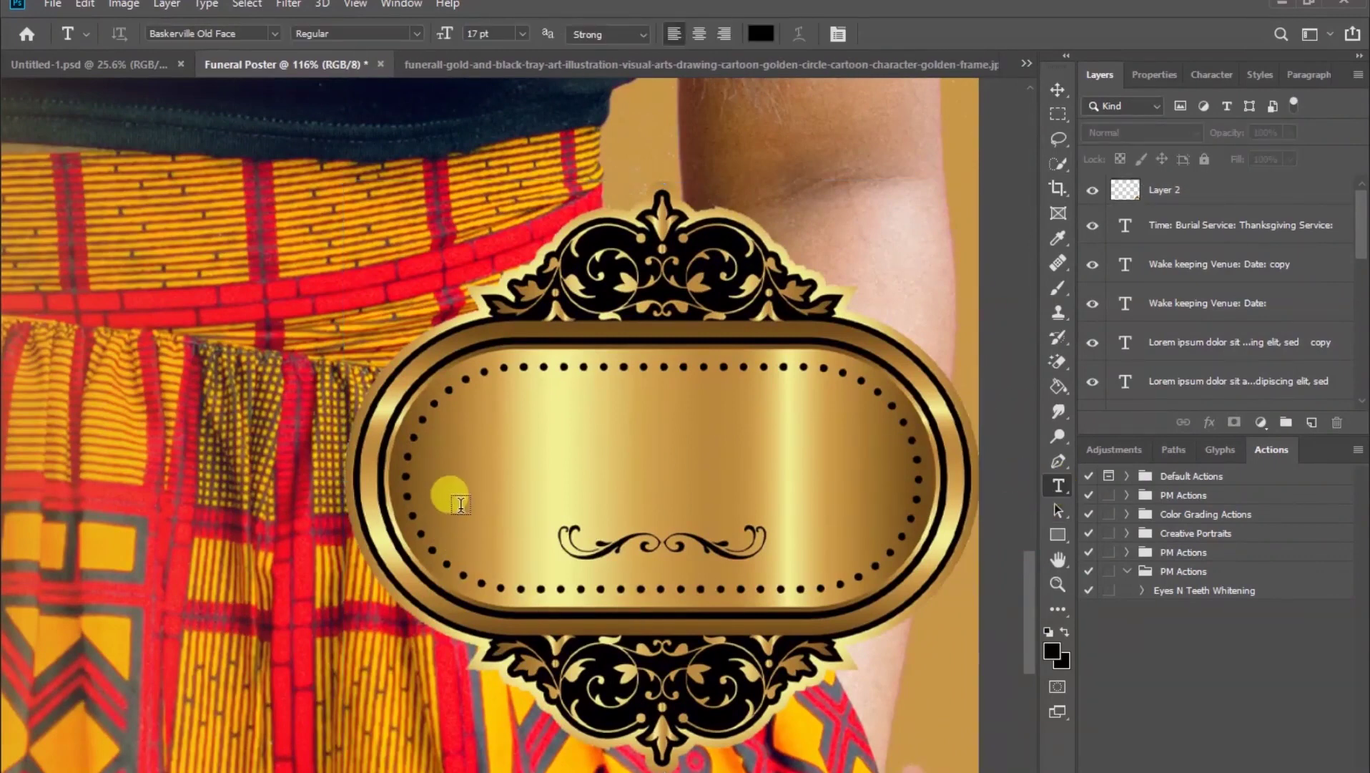
pyautogui.click(553, 446)
pyautogui.write('88 yrs')
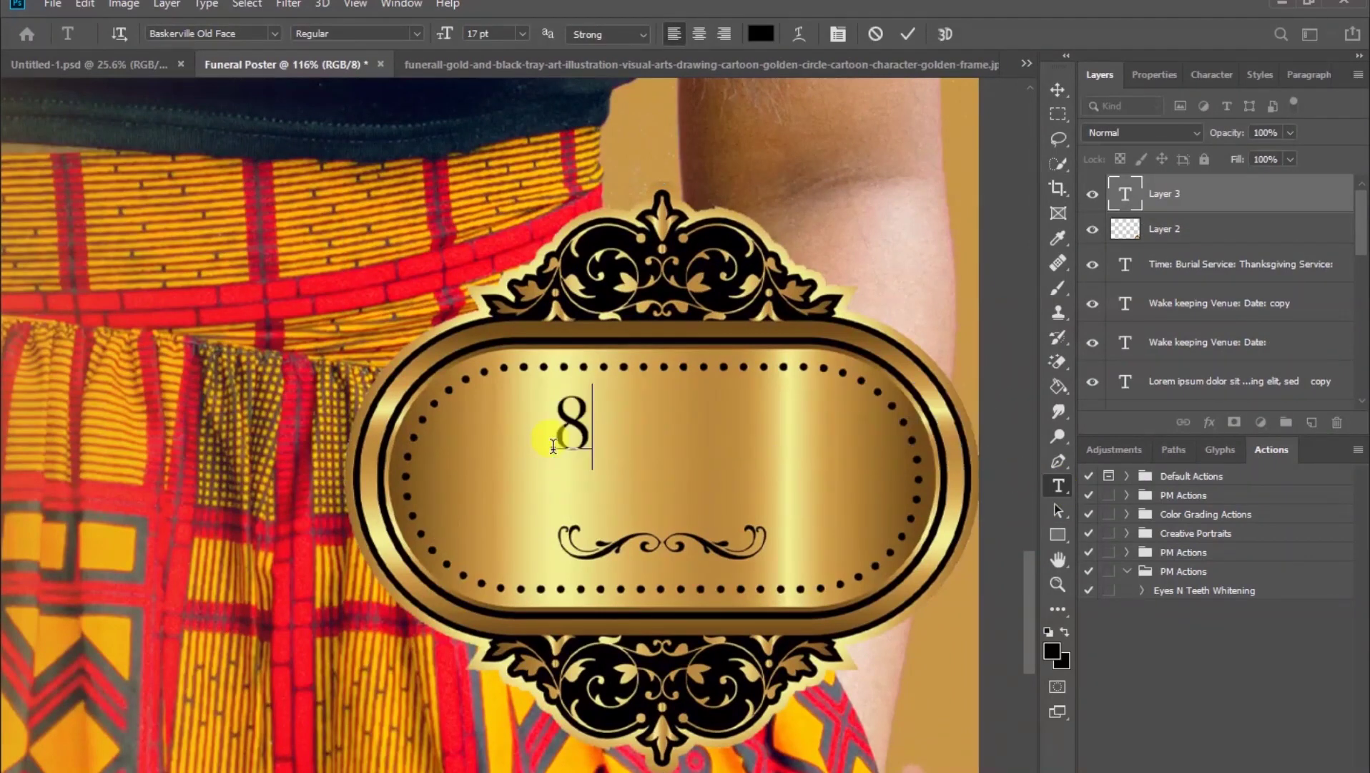
pyautogui.click(909, 35)
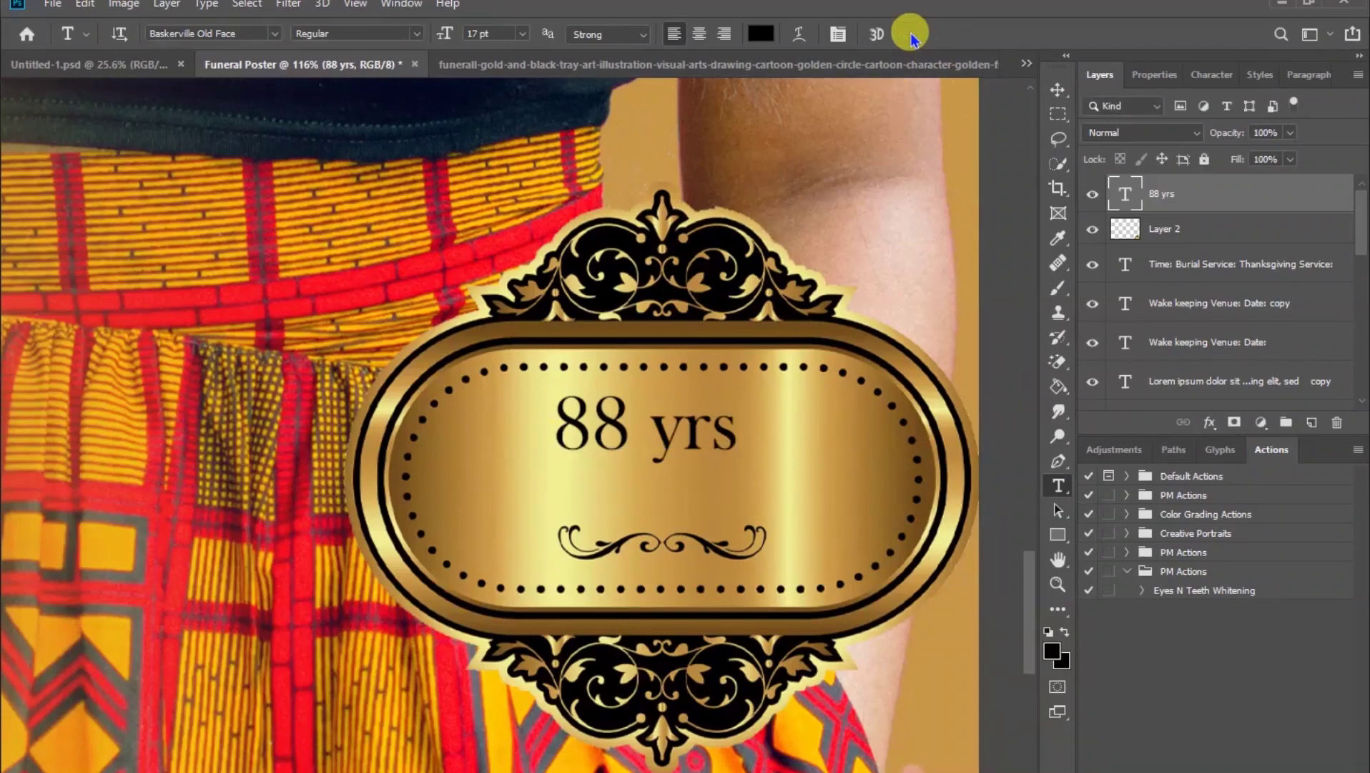
# - Set the '88 yrs' text to 30 pt Baskerville Old Face and centre it in the frame
pyautogui.click(1150, 77)
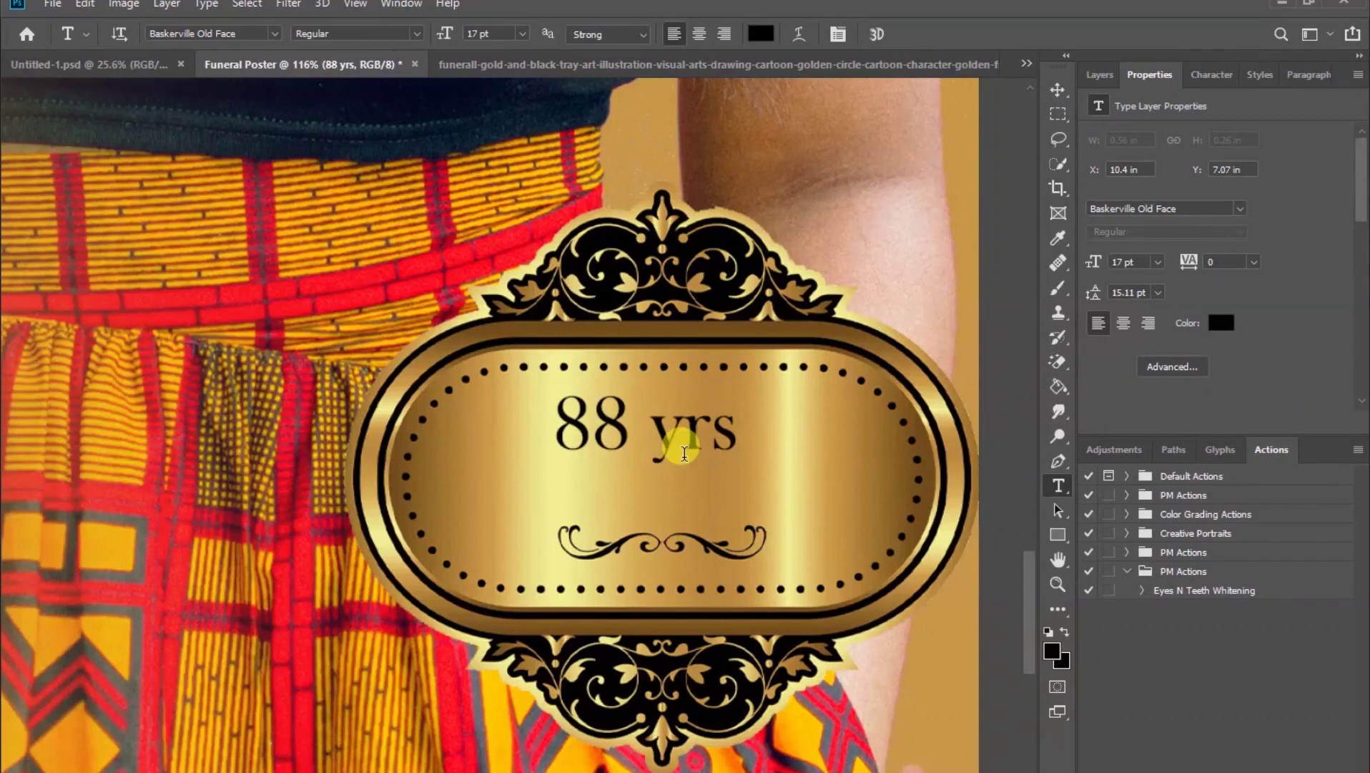
pyautogui.click(1058, 91)
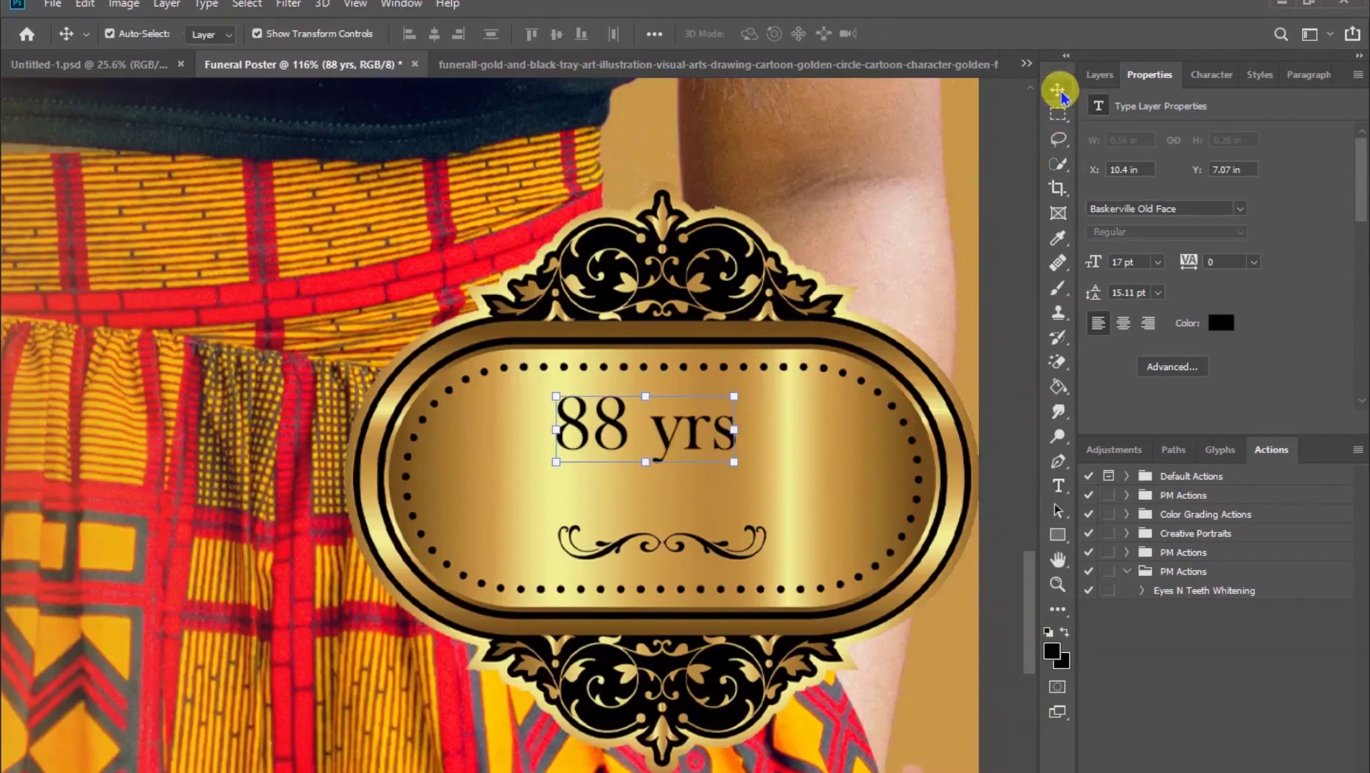
pyautogui.click(1159, 261)
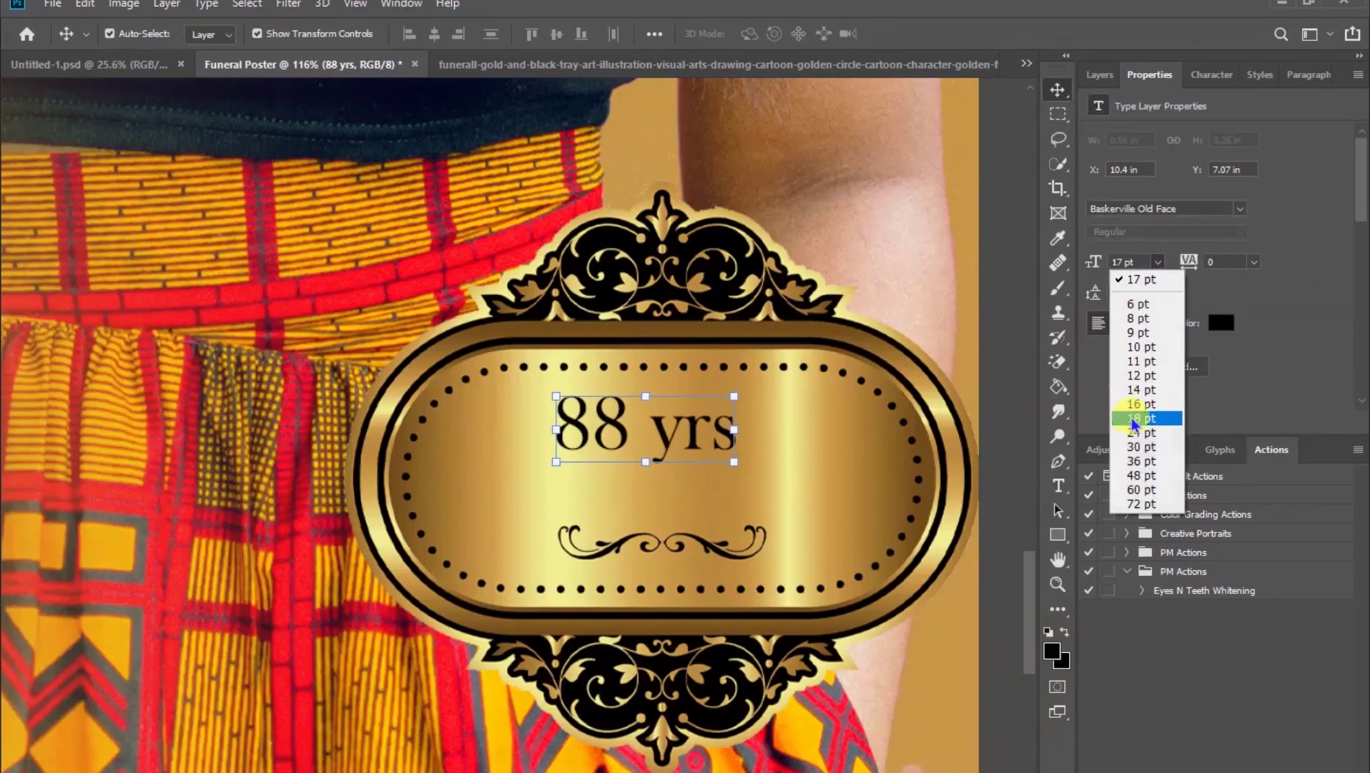
pyautogui.click(1142, 432)
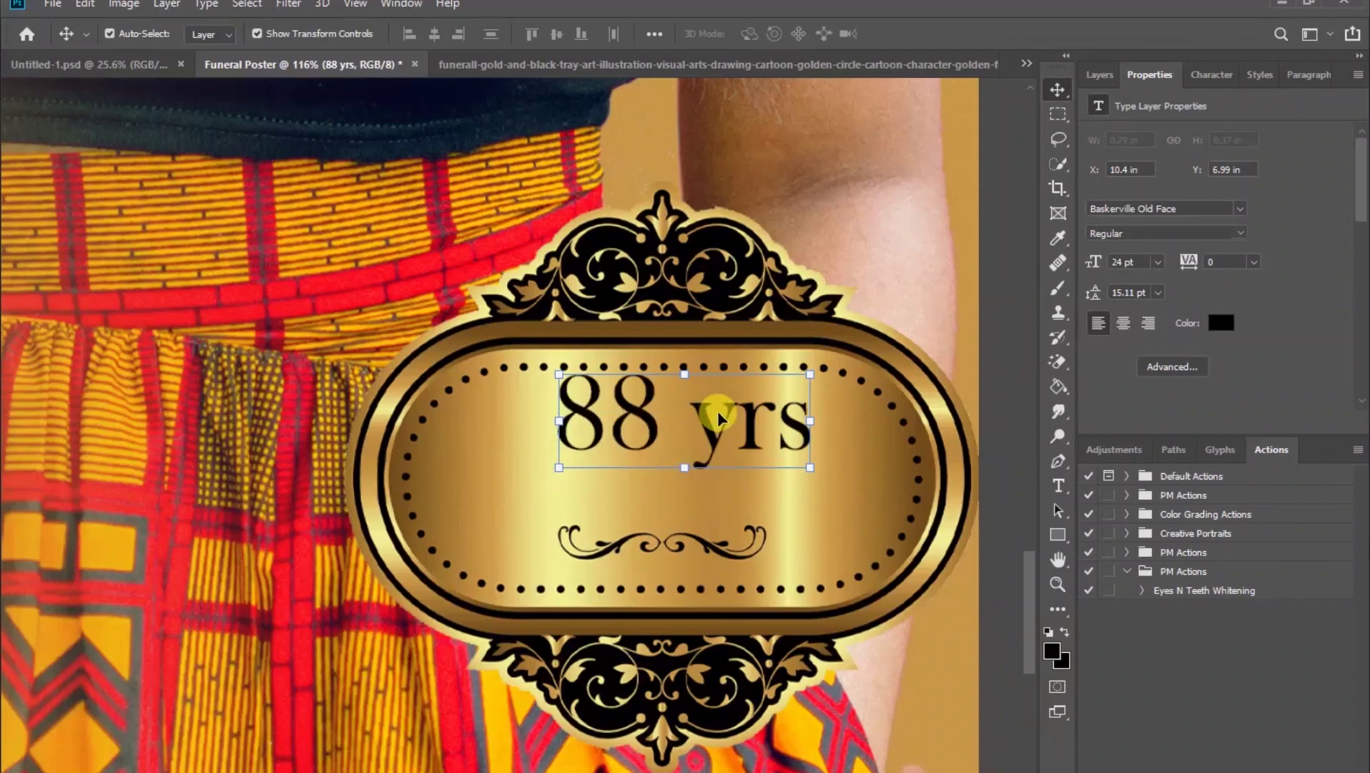
pyautogui.moveTo(713, 435); pyautogui.dragTo(684, 461)
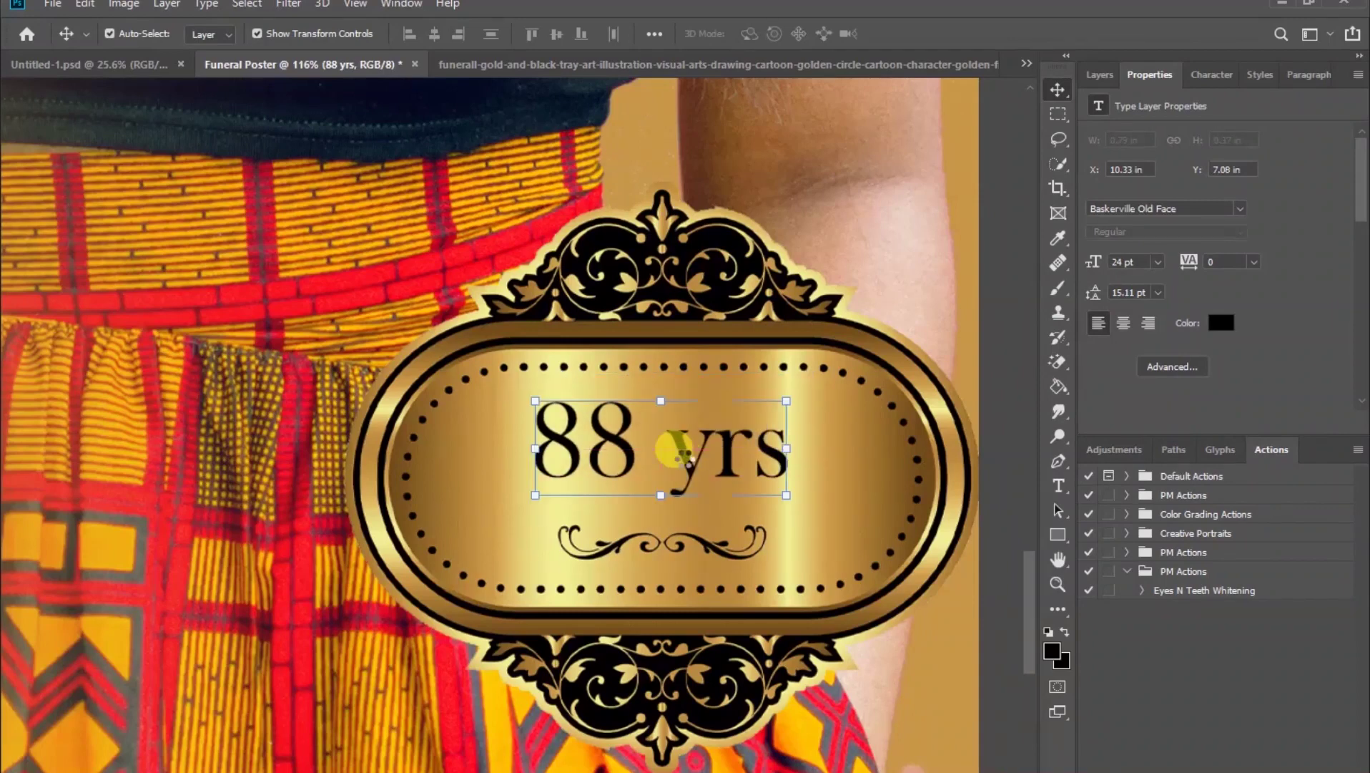
pyautogui.click(1160, 268)
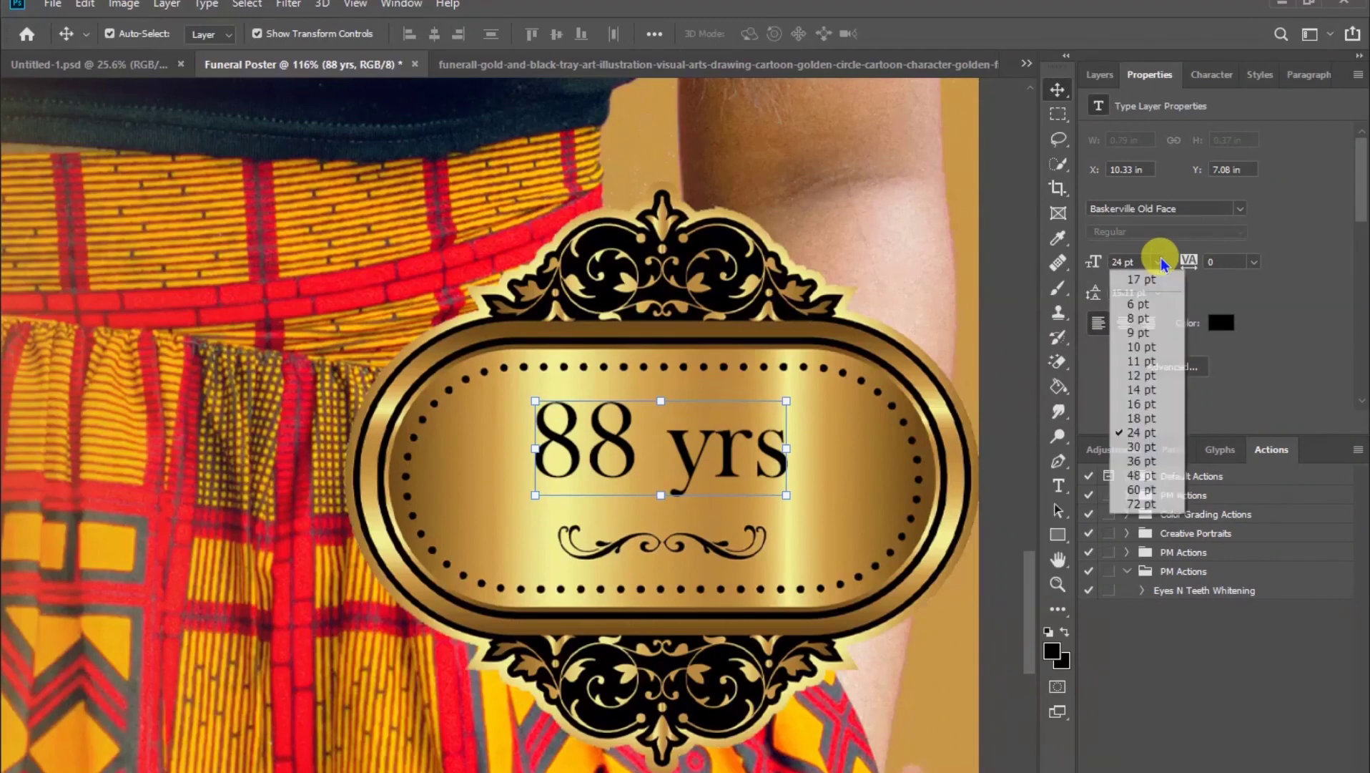
pyautogui.click(1142, 446)
pyautogui.moveTo(724, 458); pyautogui.dragTo(701, 468)
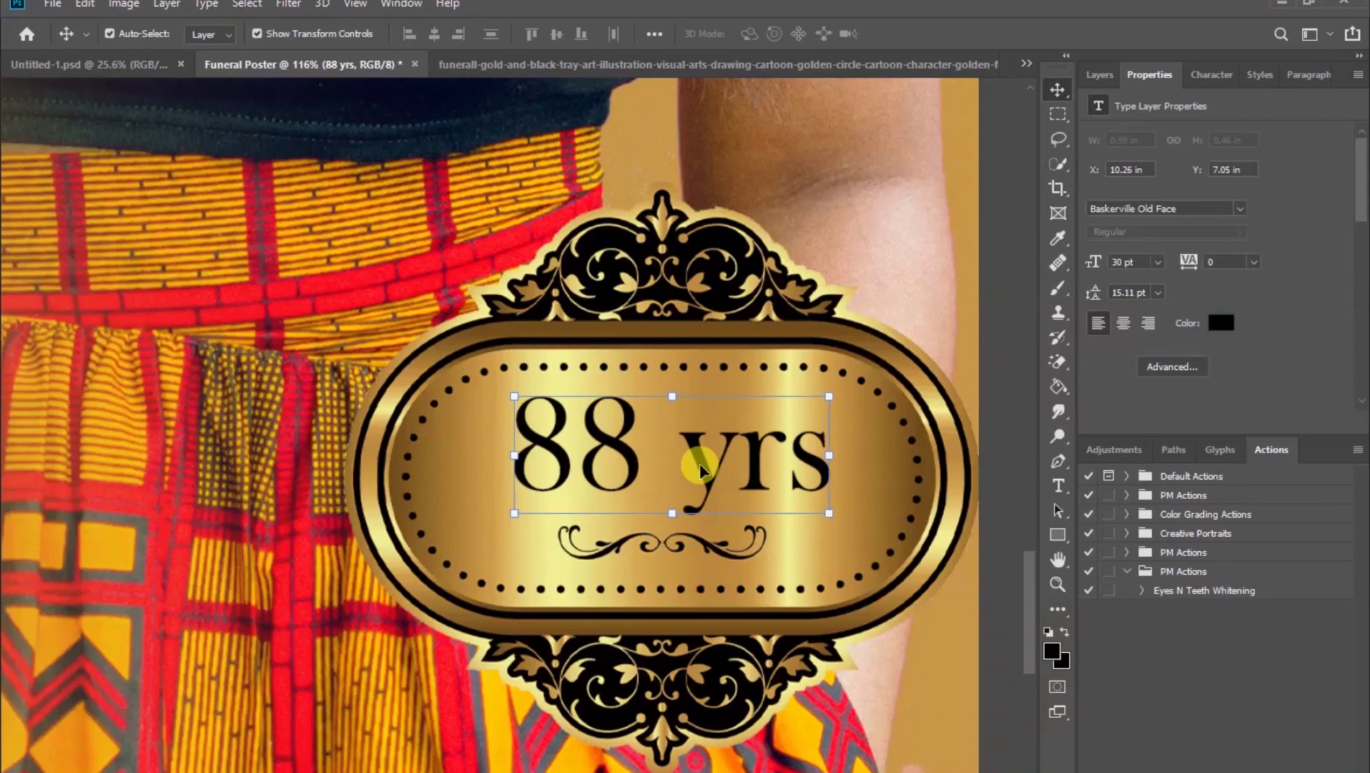
pyautogui.click(1100, 74)
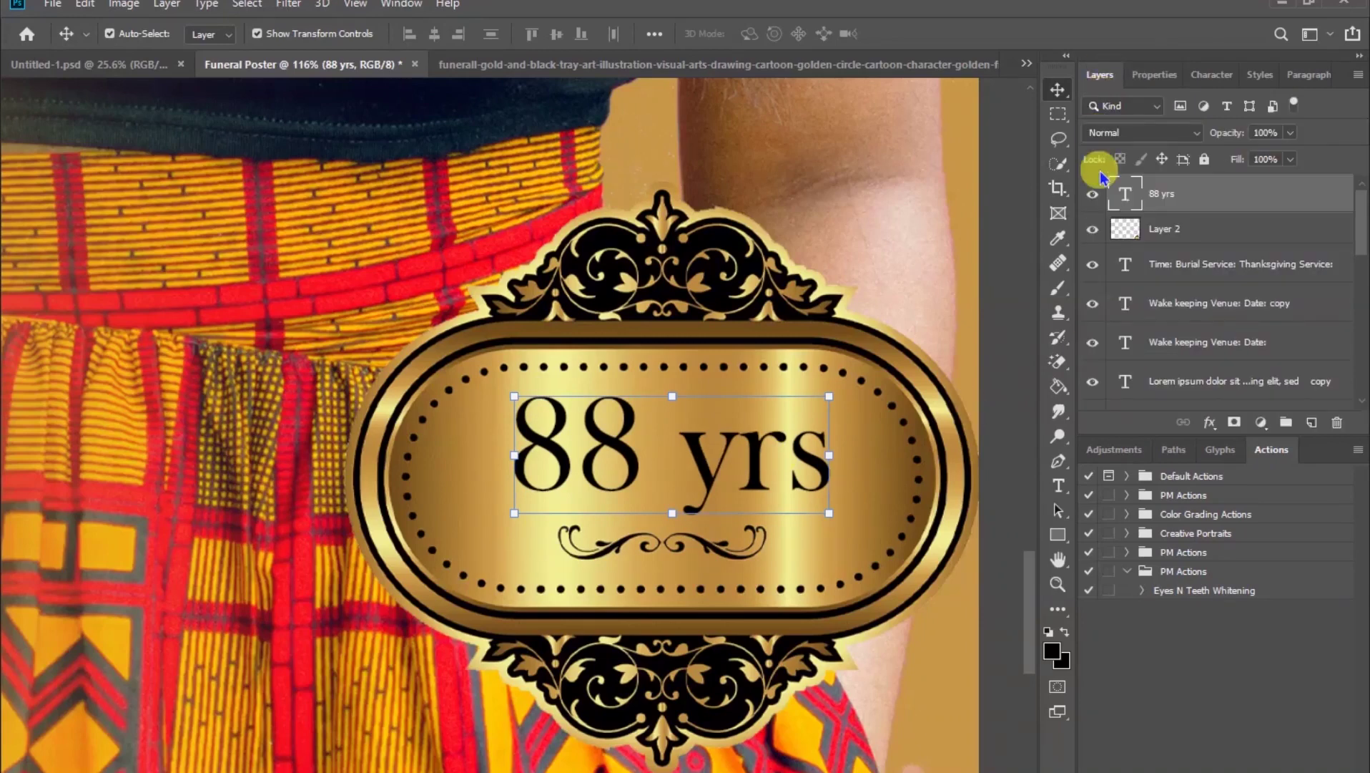
pyautogui.click(1210, 423)
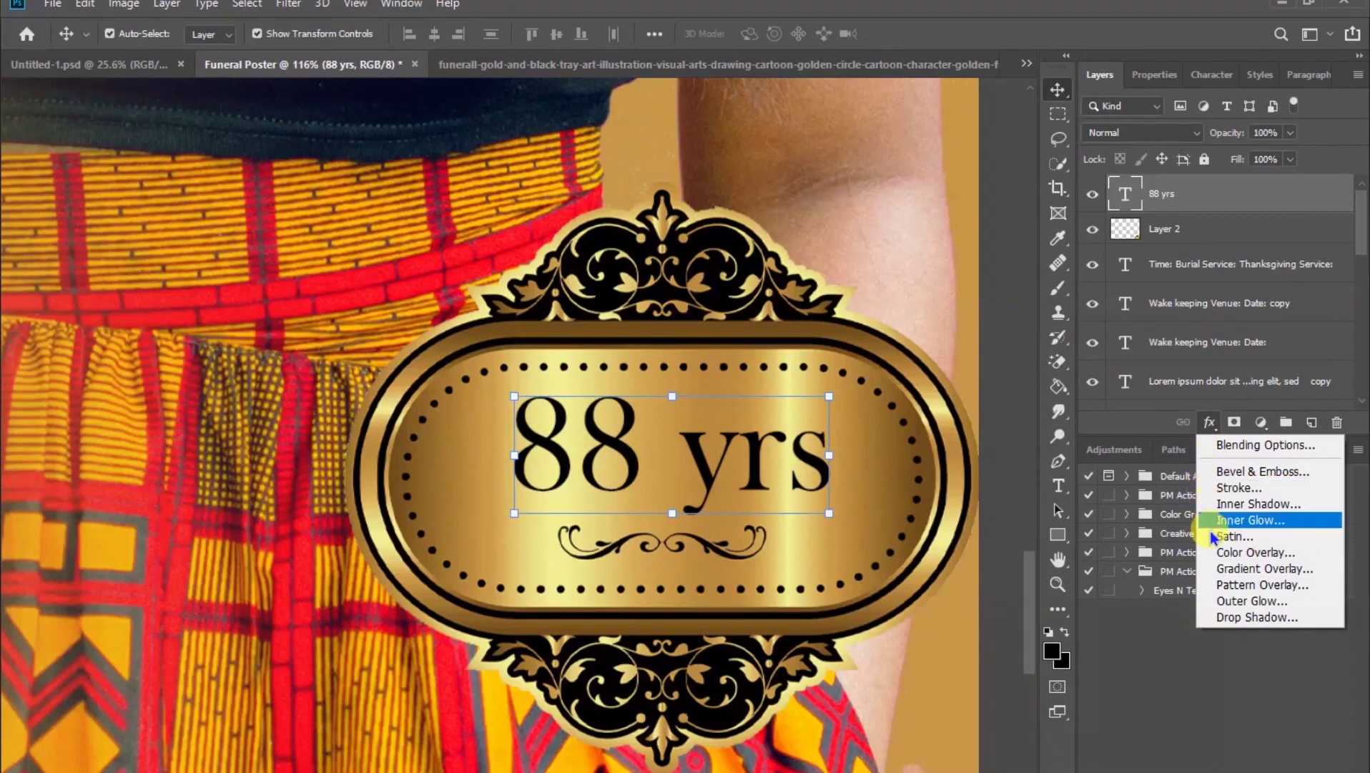
# - Add Bevel & Emboss and a 4 px inside stroke in frame-sampled gold #e2ce75 to '88 yrs'
pyautogui.click(1234, 489)
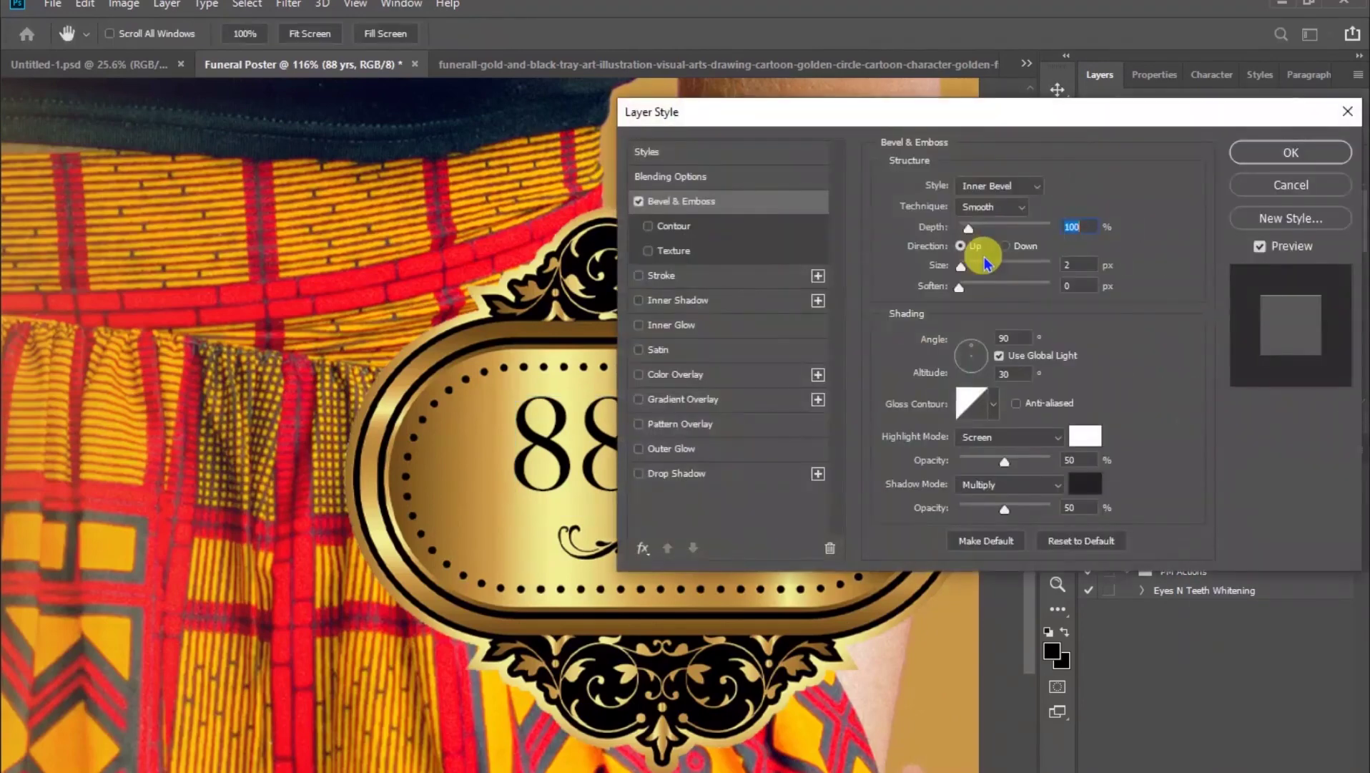
pyautogui.moveTo(1007, 123)
pyautogui.mouseDown()
pyautogui.moveTo(1099, 163)
pyautogui.moveTo(1100, 222)
pyautogui.moveTo(992, 204)
pyautogui.moveTo(1016, 171)
pyautogui.moveTo(1004, 79)
pyautogui.moveTo(1015, 95)
pyautogui.mouseUp()
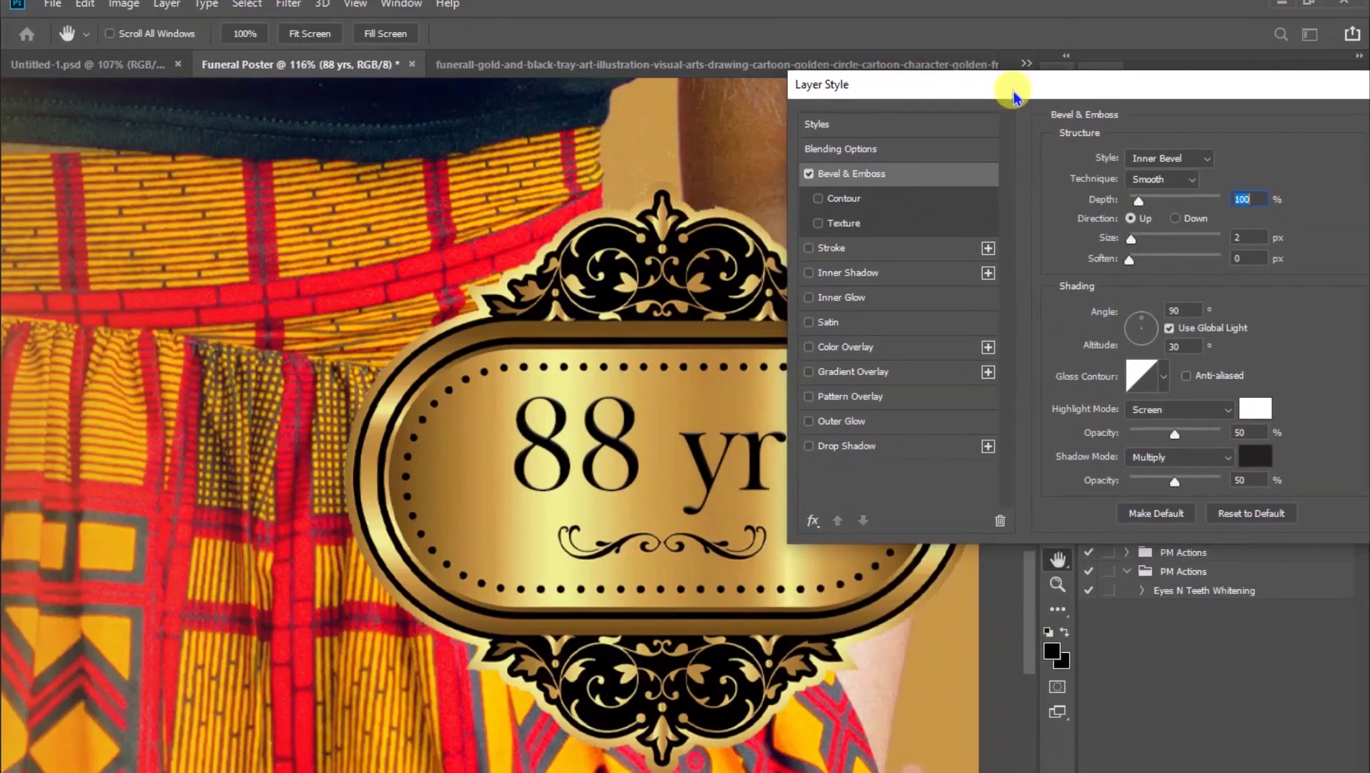
pyautogui.click(832, 251)
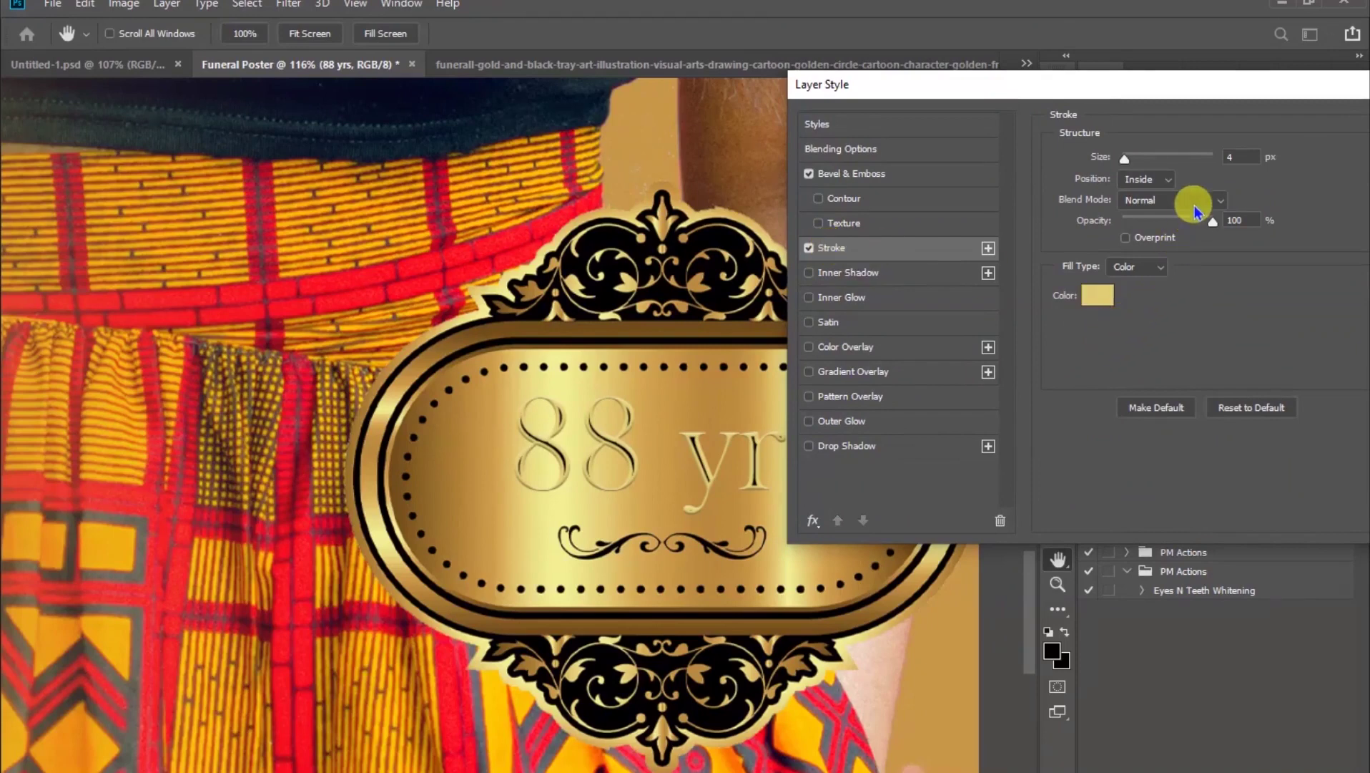
pyautogui.click(1102, 294)
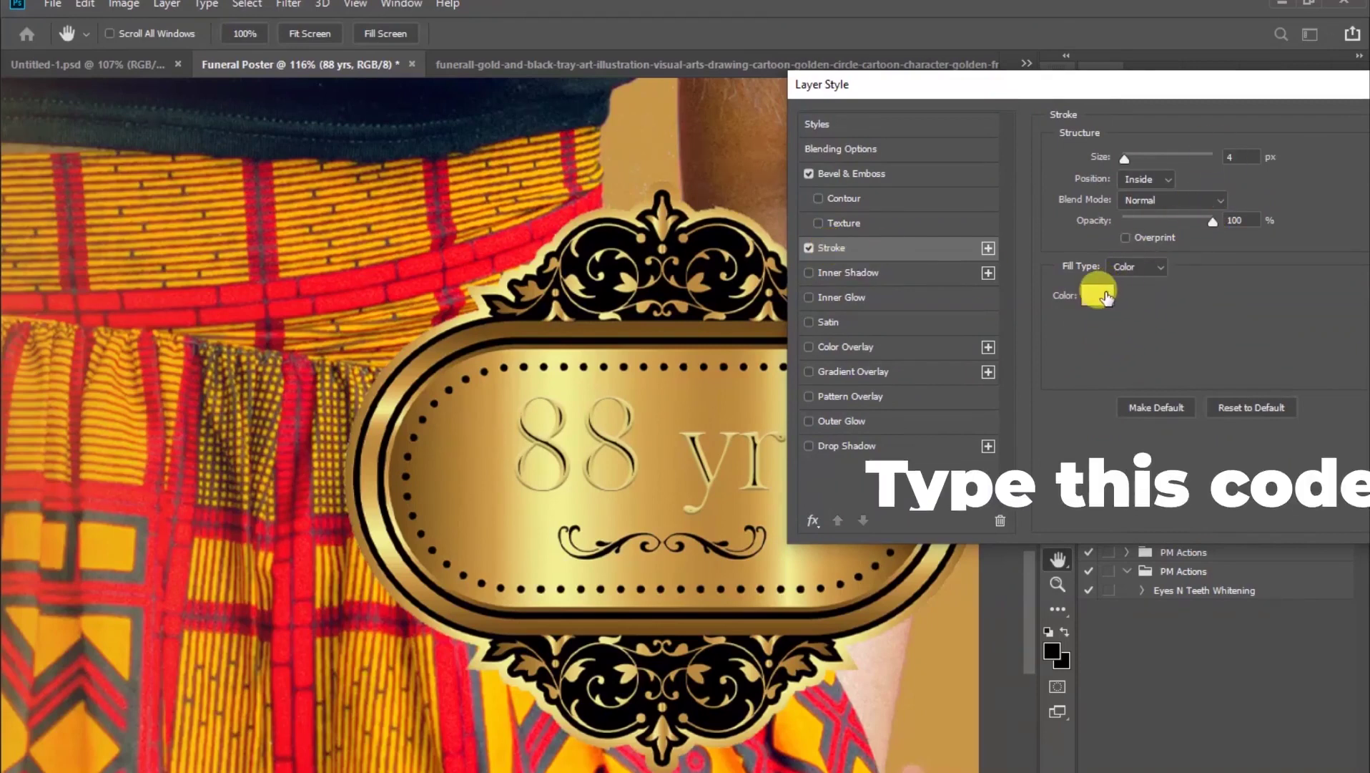
pyautogui.moveTo(506, 385)
pyautogui.mouseDown()
pyautogui.moveTo(533, 382)
pyautogui.moveTo(505, 369)
pyautogui.moveTo(536, 507)
pyautogui.moveTo(520, 487)
pyautogui.mouseUp()
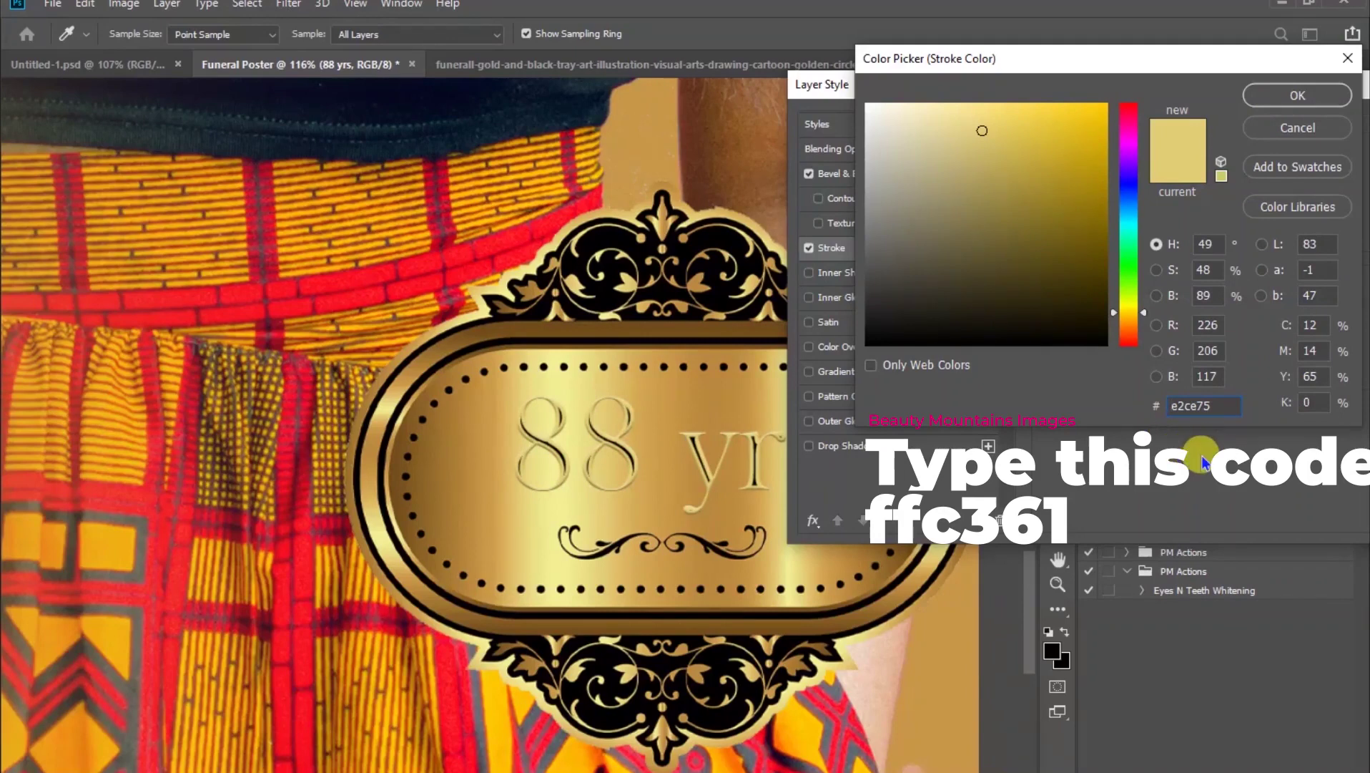
pyautogui.click(1300, 97)
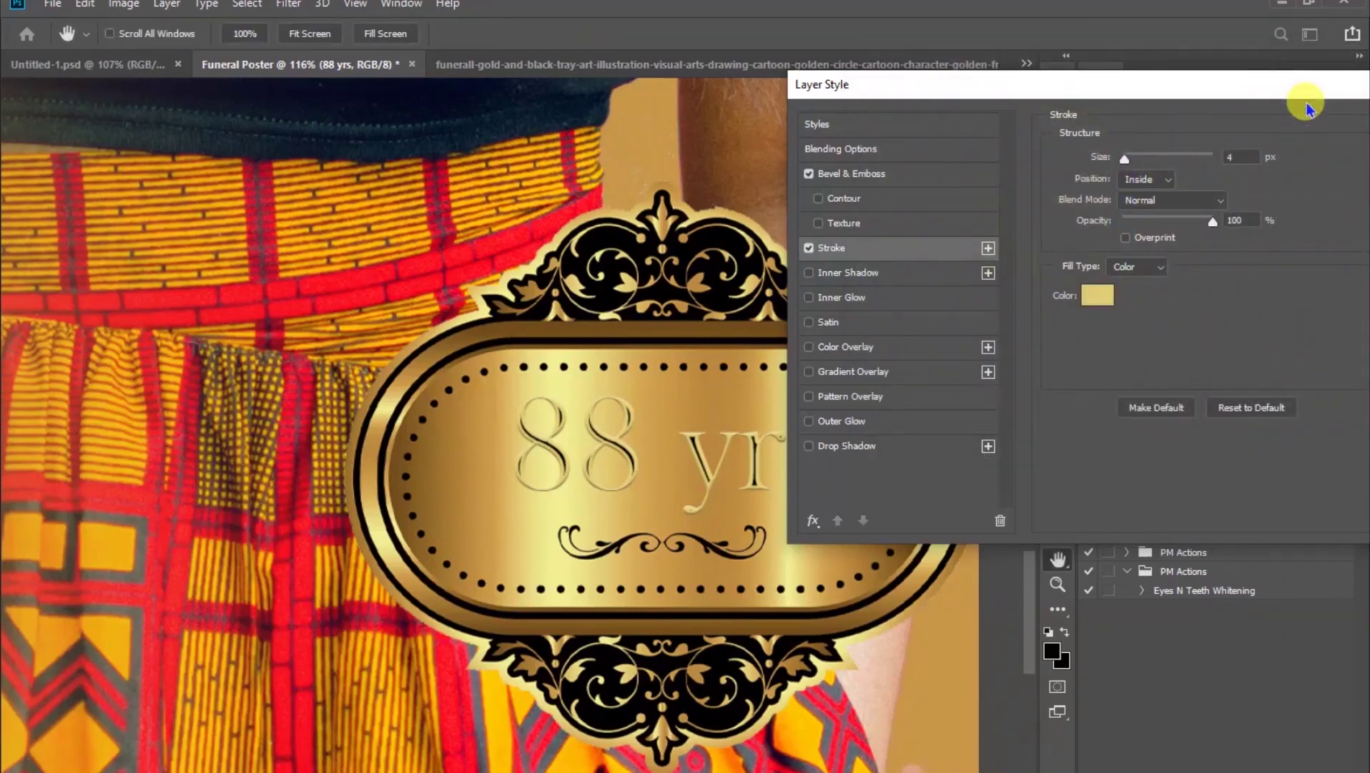
# - Add a black Color Overlay to '88 yrs' and apply the layer styles
pyautogui.moveTo(1300, 97); pyautogui.dragTo(1229, 123)
pyautogui.click(774, 373)
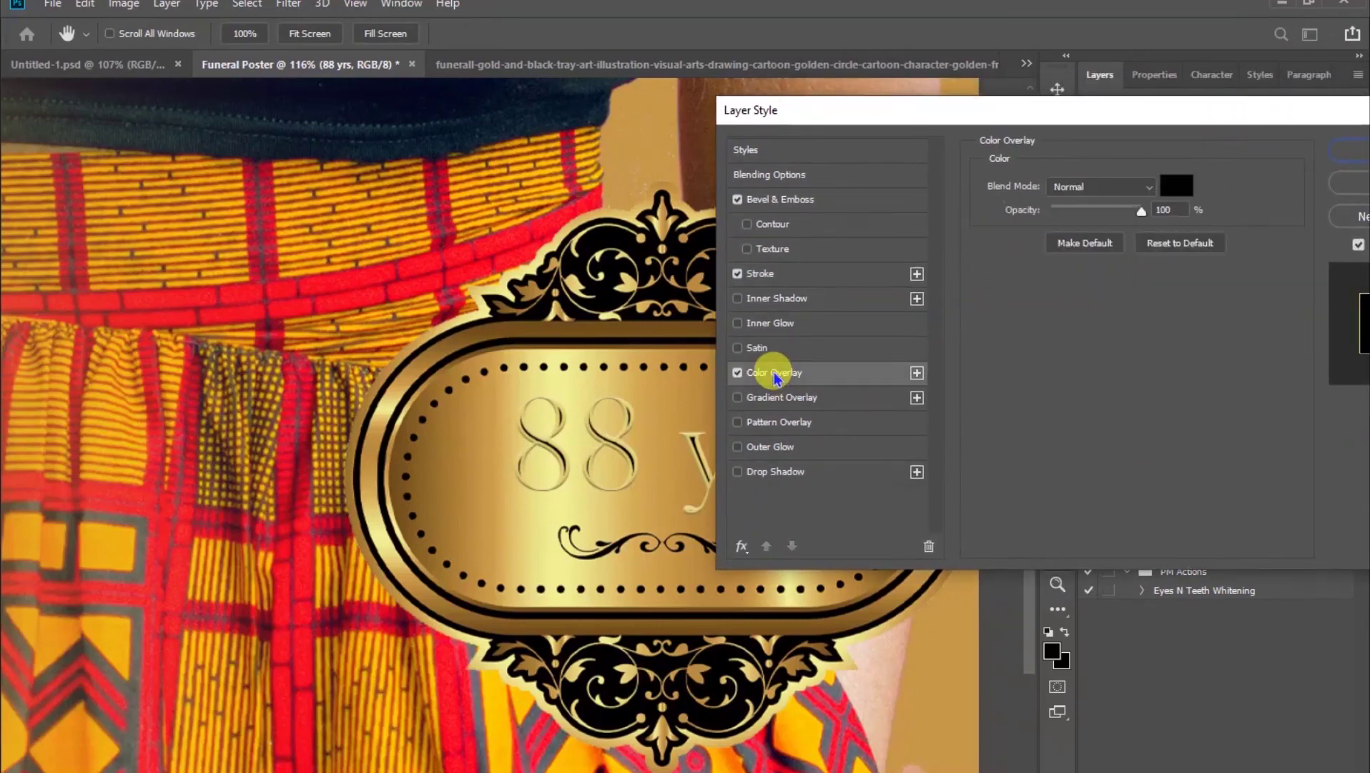
pyautogui.moveTo(1213, 111); pyautogui.dragTo(1150, 129)
pyautogui.click(1300, 172)
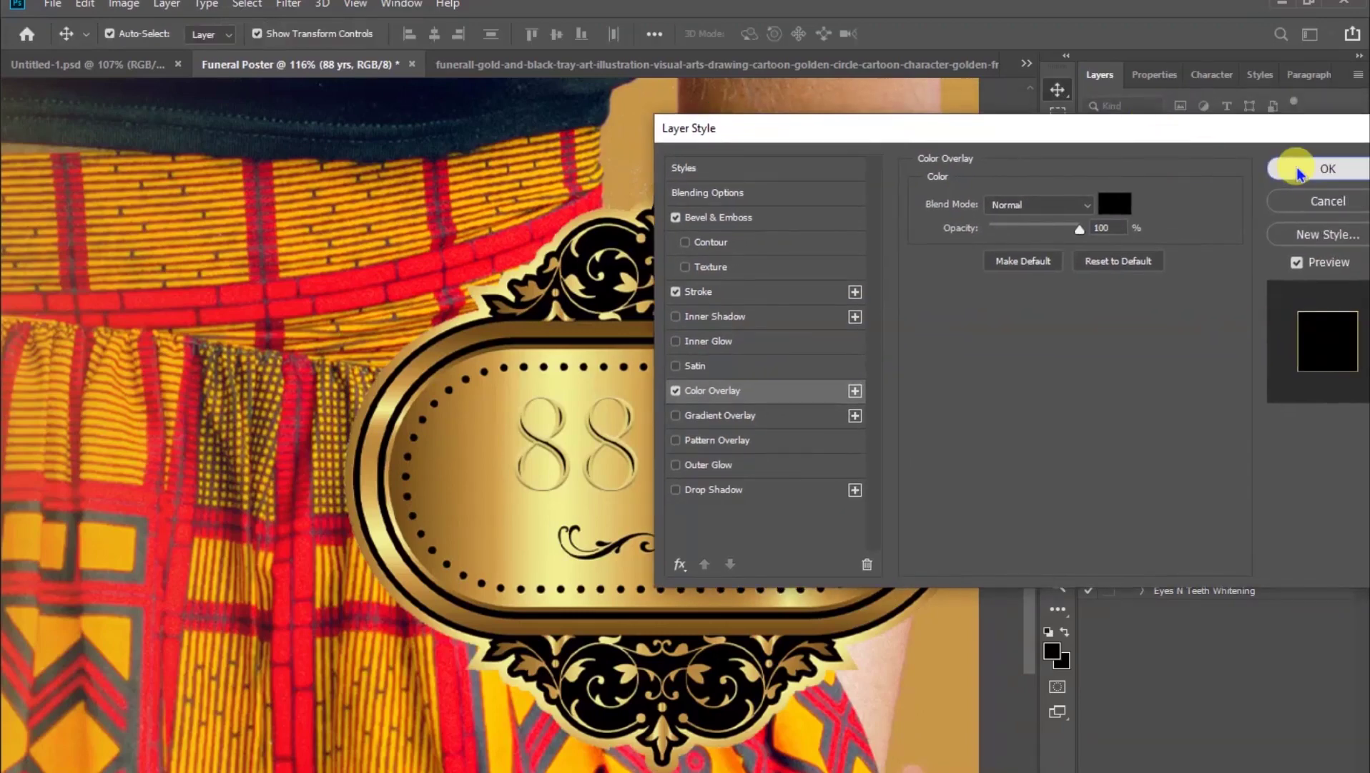
pyautogui.click(1156, 77)
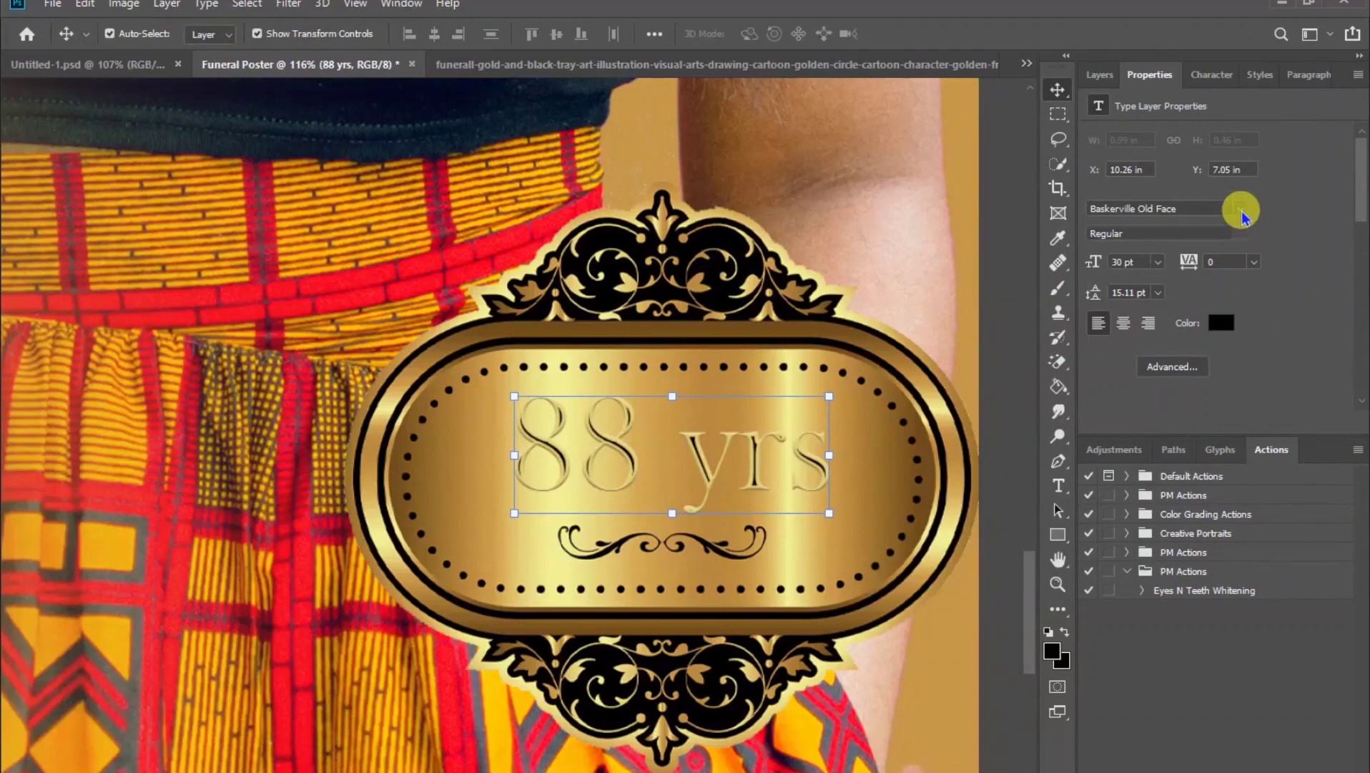
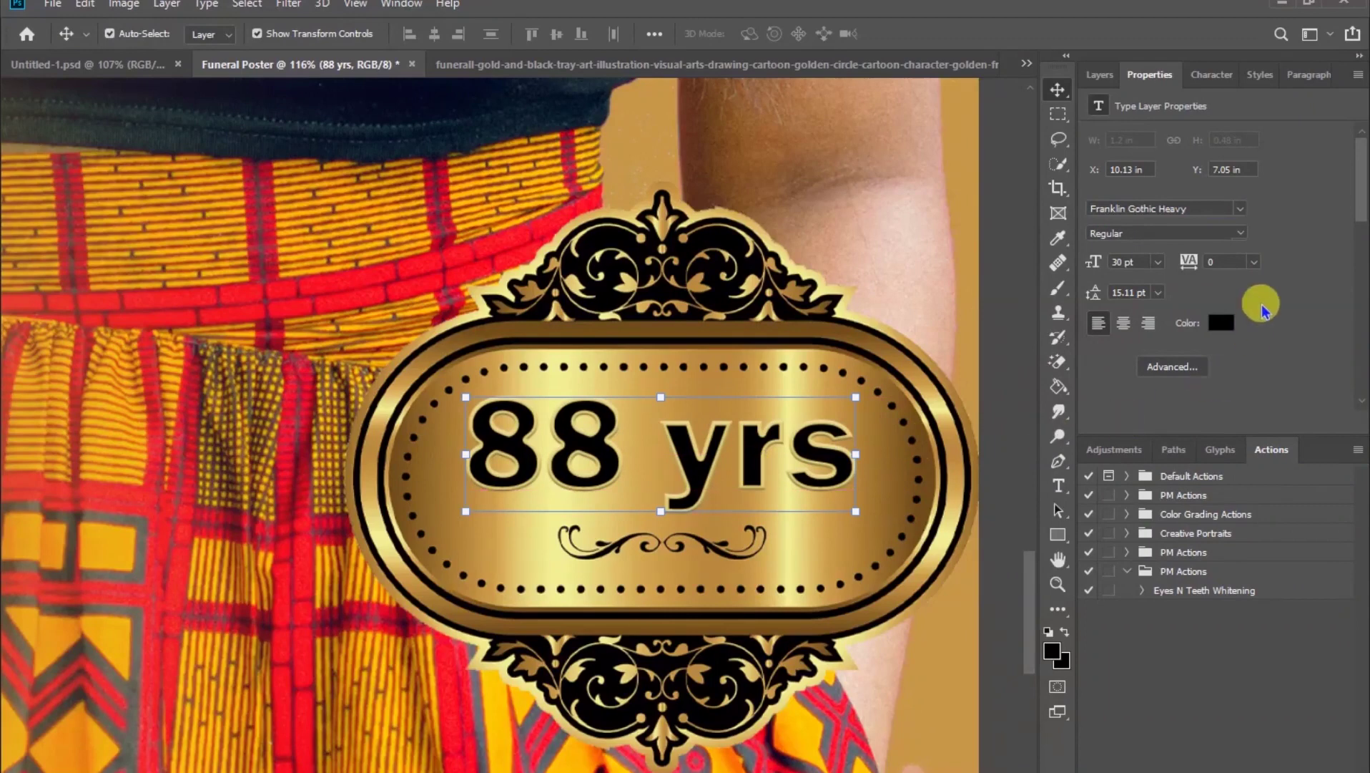
# - Set the '88 yrs' tracking to -25, nudge it slightly right, then zoom out and deselect
pyautogui.click(1254, 261)
pyautogui.click(1237, 322)
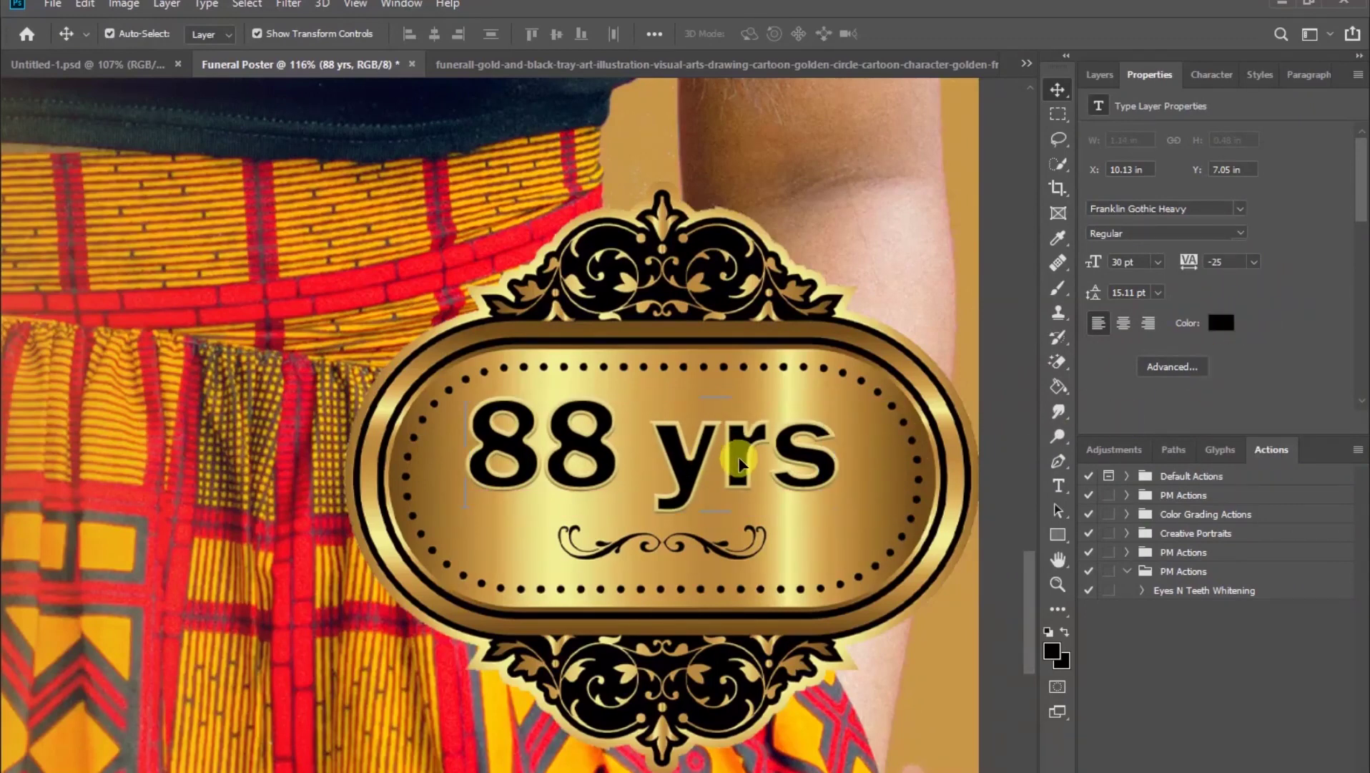
pyautogui.moveTo(741, 459); pyautogui.dragTo(746, 460)
pyautogui.keyDown('alt'); pyautogui.scroll(-5, 755, 560); pyautogui.keyUp('alt')
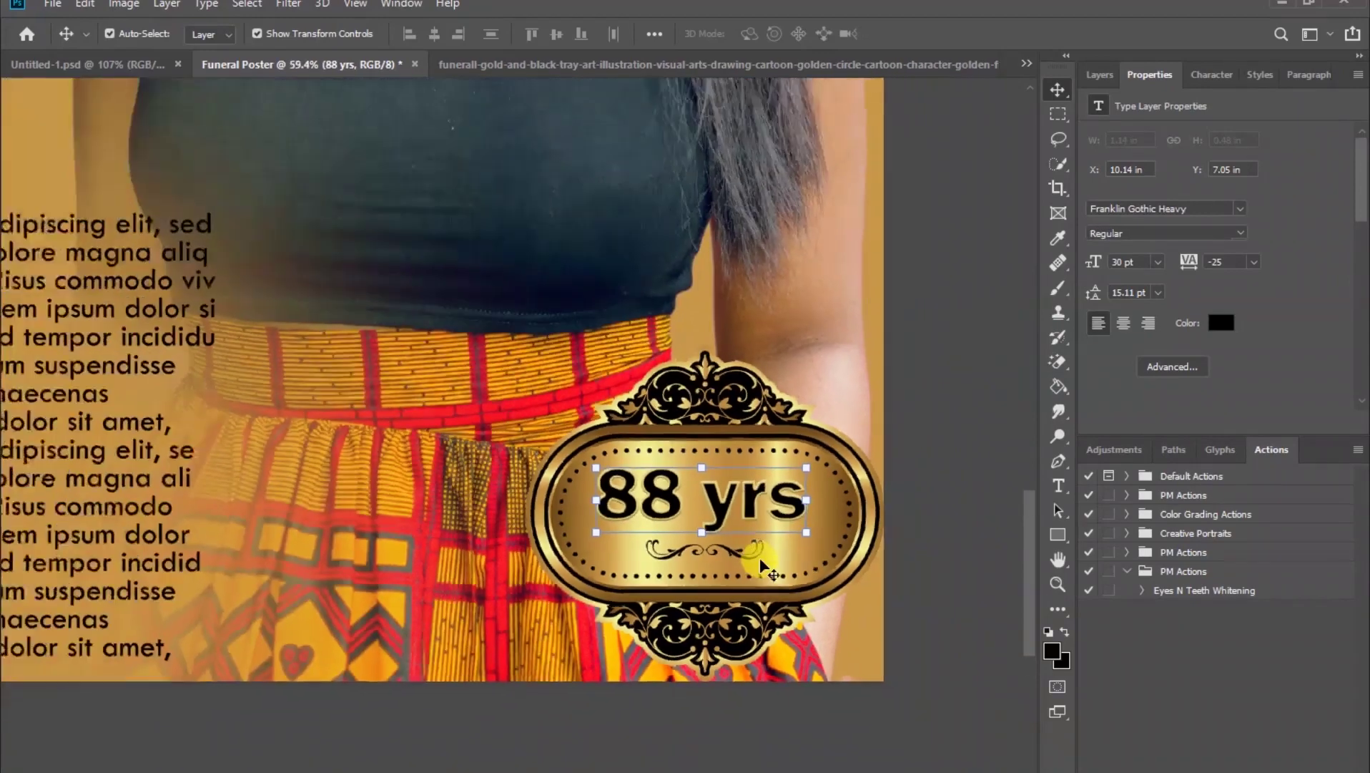
pyautogui.keyDown('alt'); pyautogui.scroll(-3, 764, 565); pyautogui.keyUp('alt')
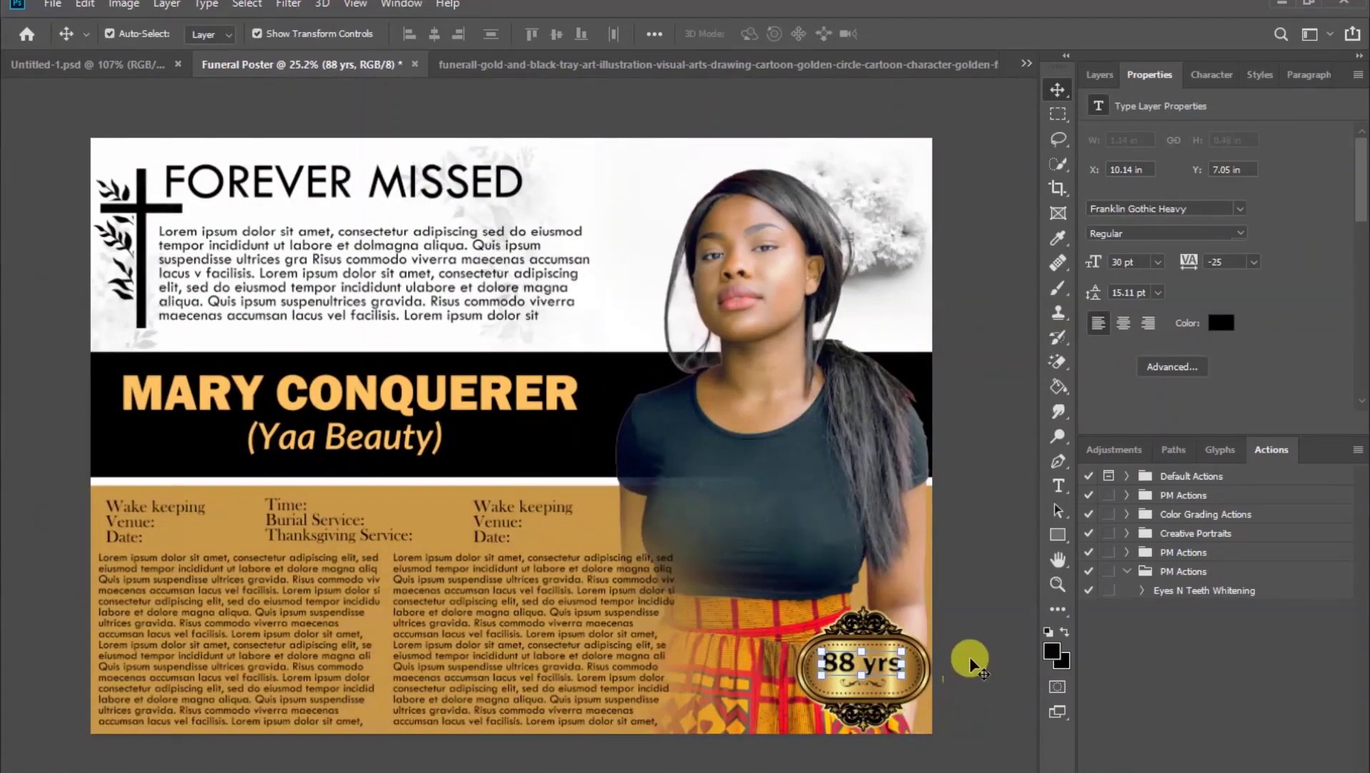
pyautogui.click(972, 653)
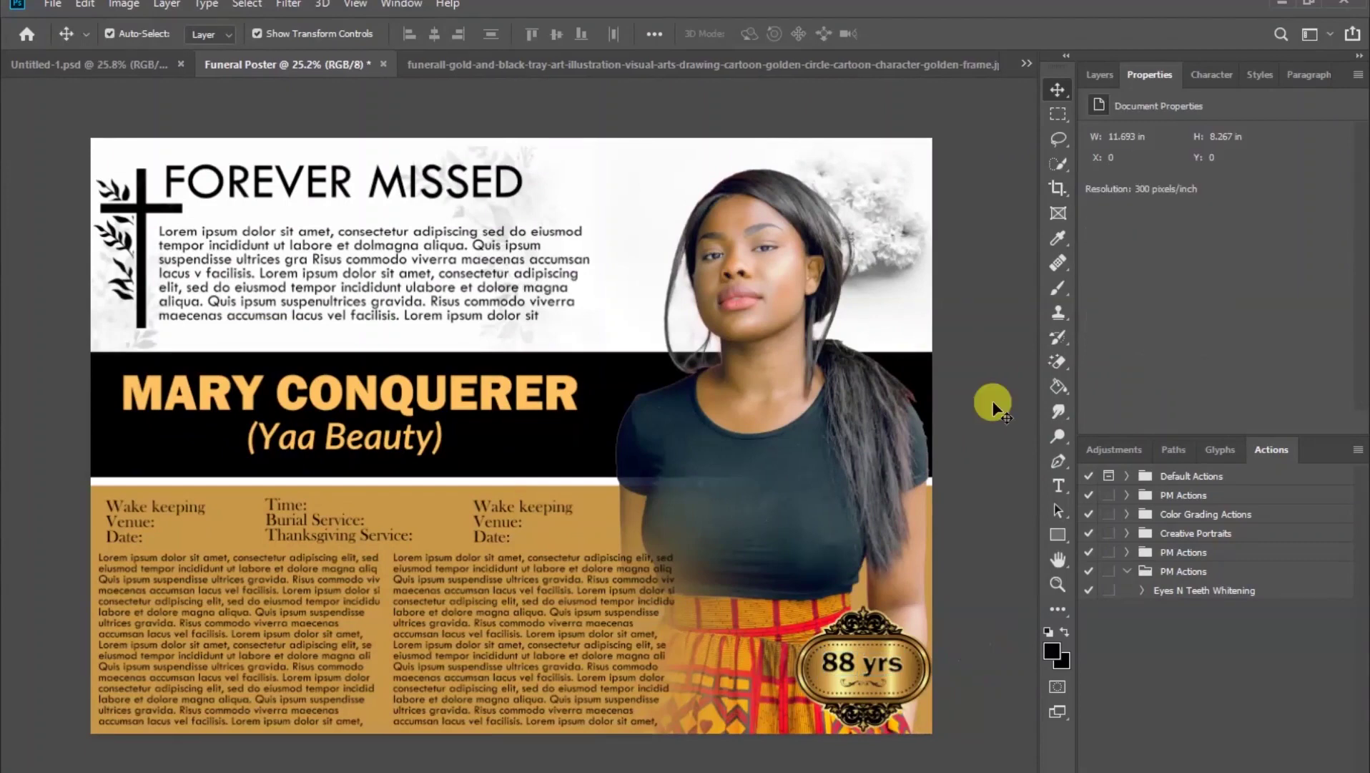
# - Select the portrait photo layer and target its layer mask
pyautogui.click(1095, 75)
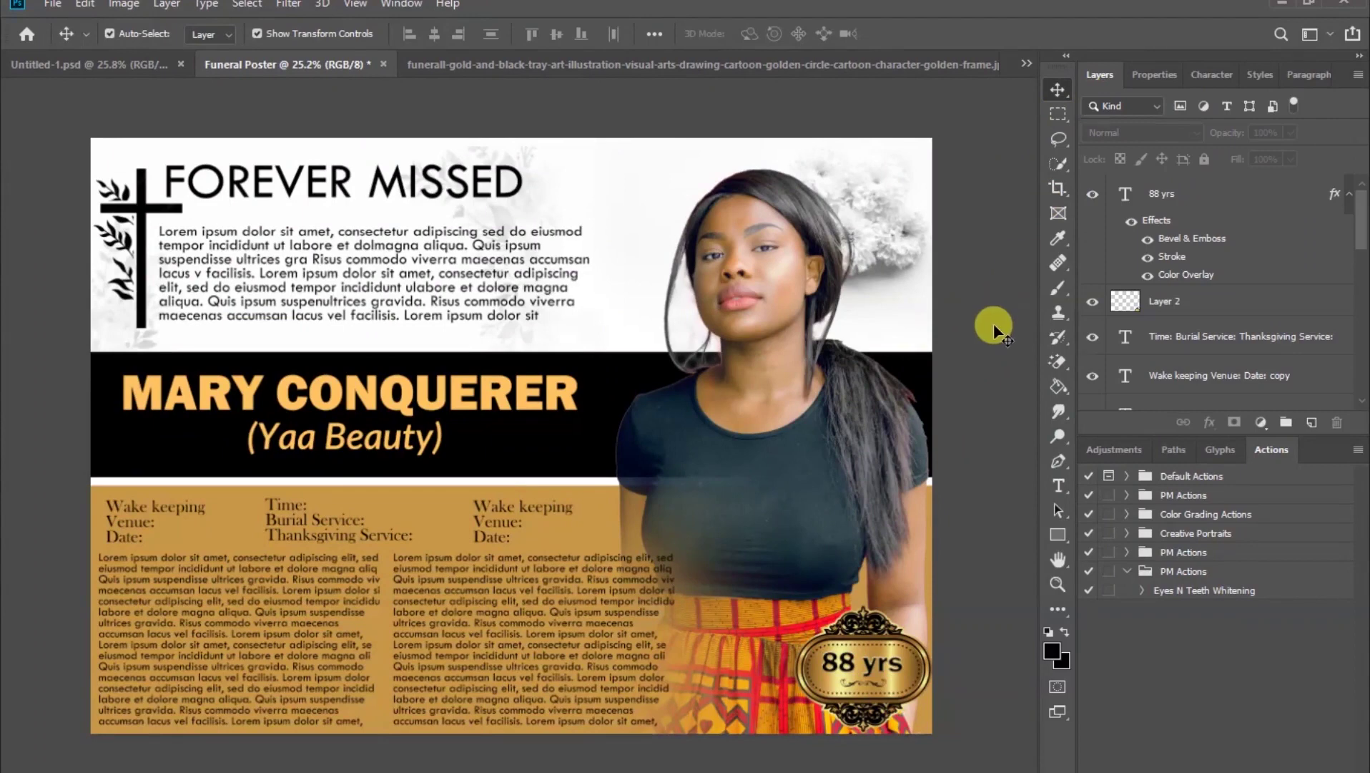
pyautogui.click(760, 389)
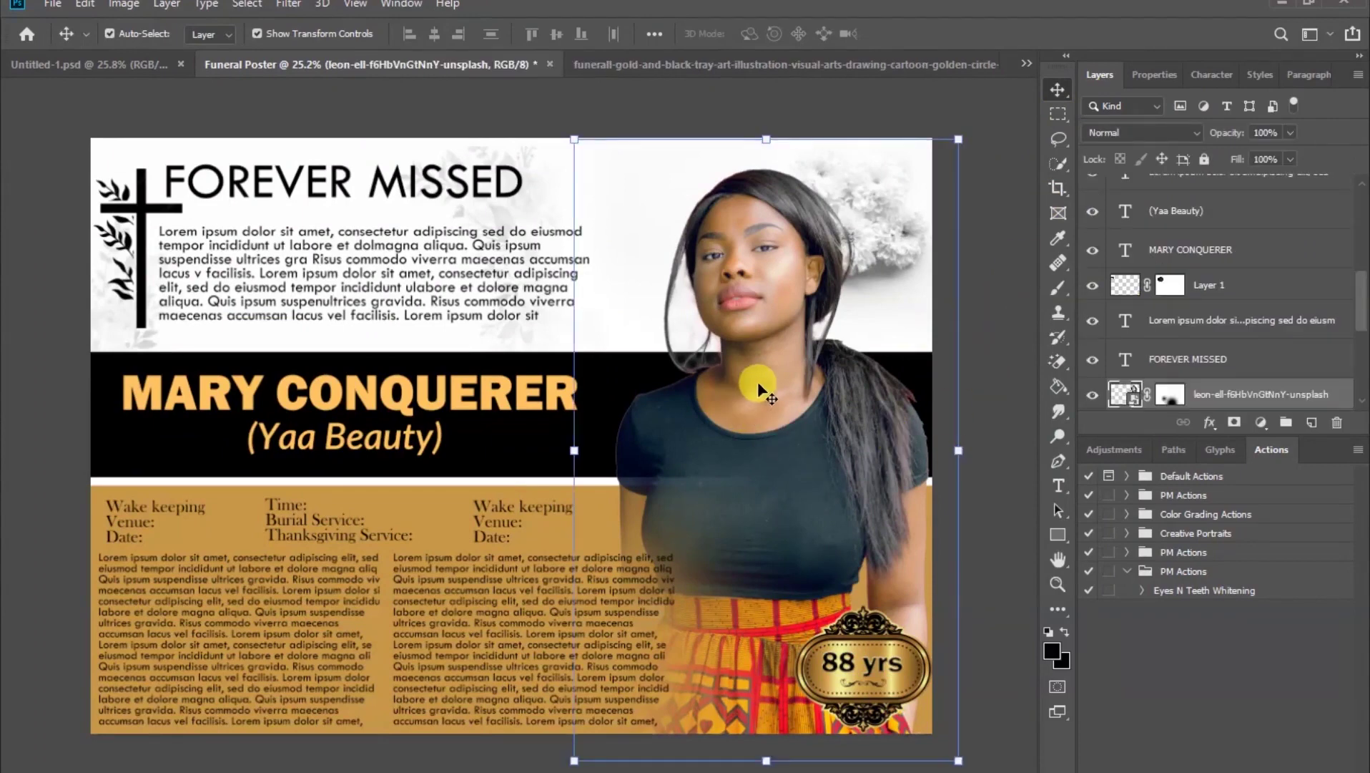
pyautogui.click(1168, 394)
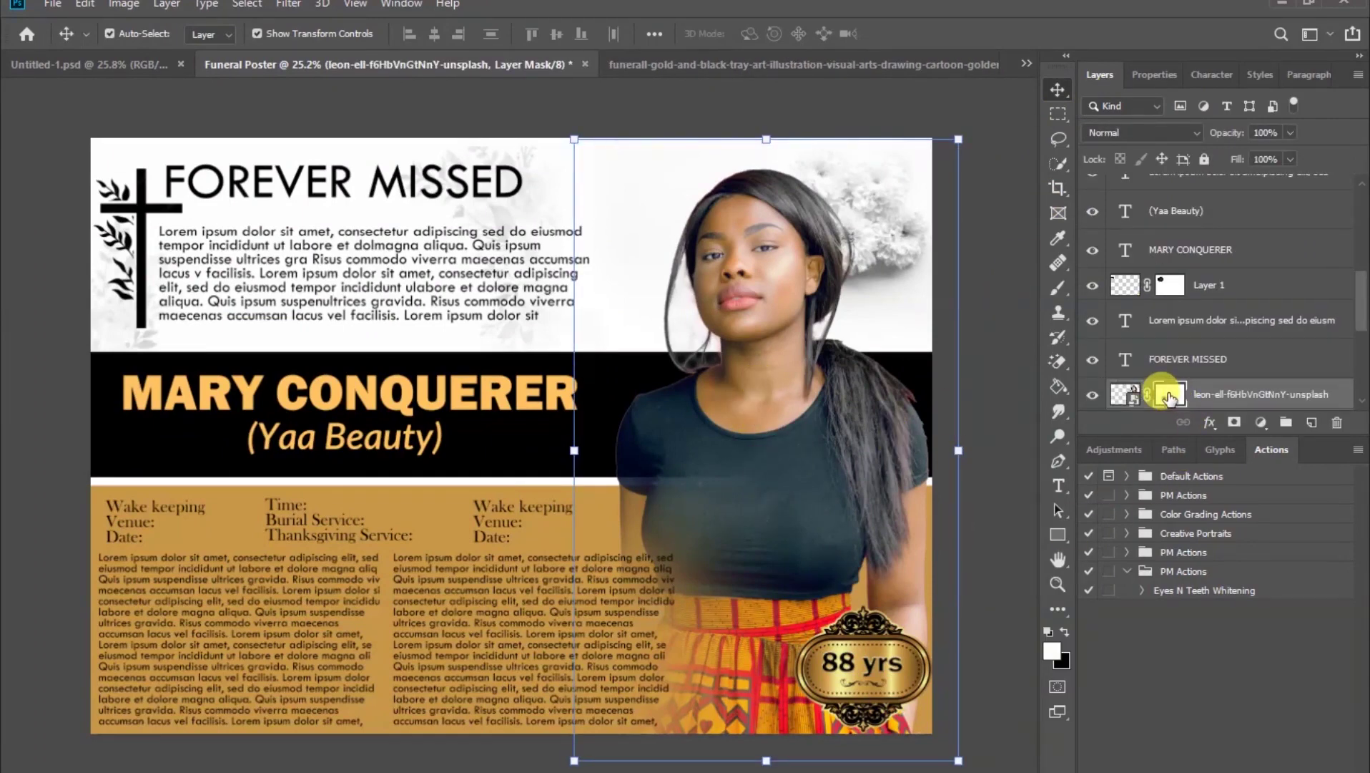
# - Choose the standard Eraser Tool and shrink its brush size to 500
pyautogui.click(1060, 368)
pyautogui.click(1137, 370)
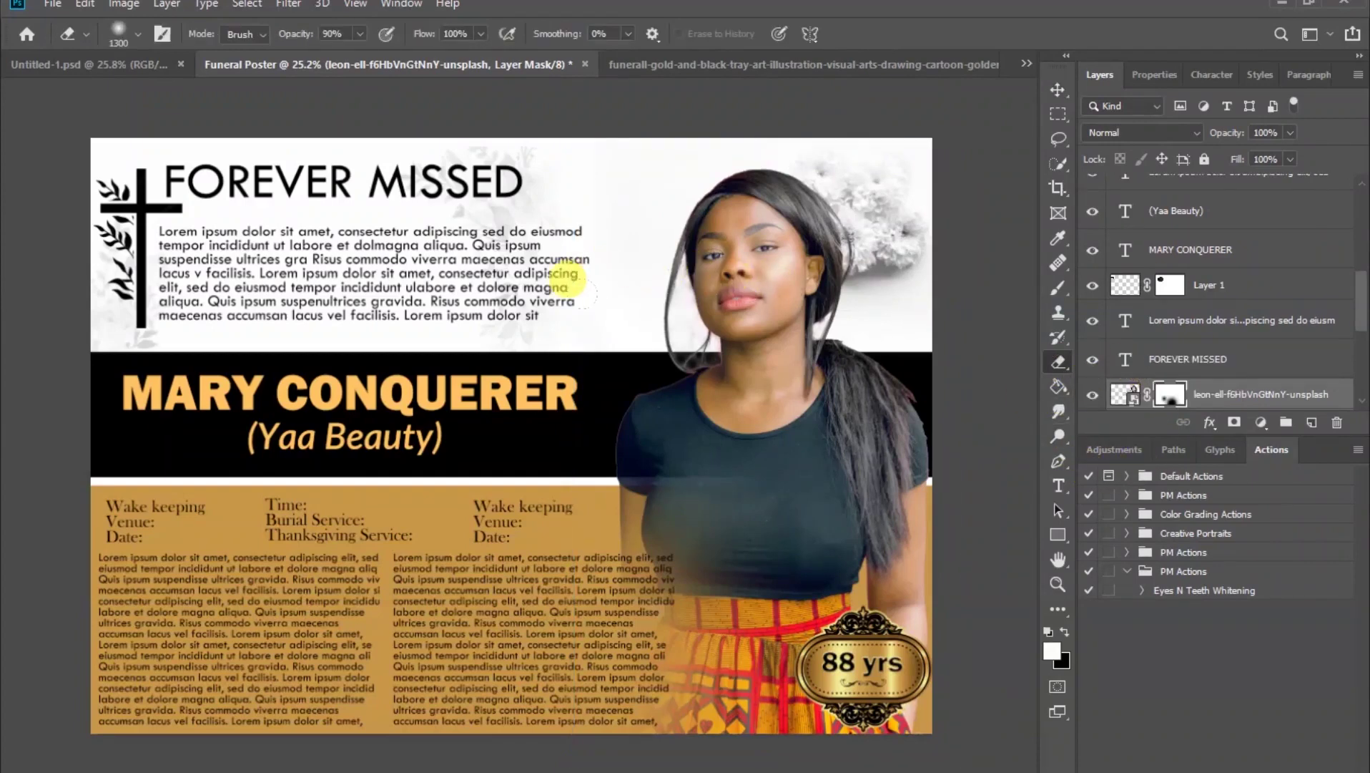
pyautogui.press('[')
pyautogui.press('[')
pyautogui.press('[')
pyautogui.press('[')
pyautogui.scroll(2, 614, 367)
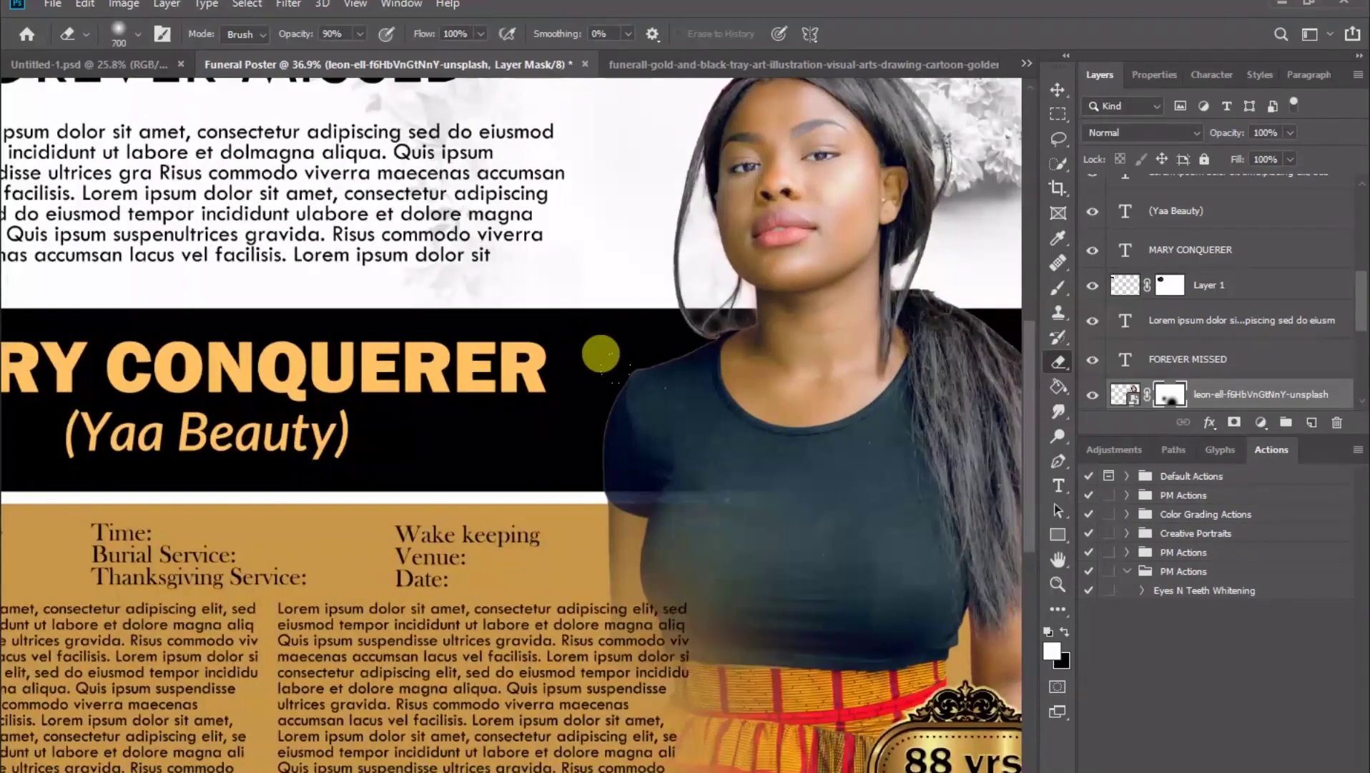
pyautogui.press('[')
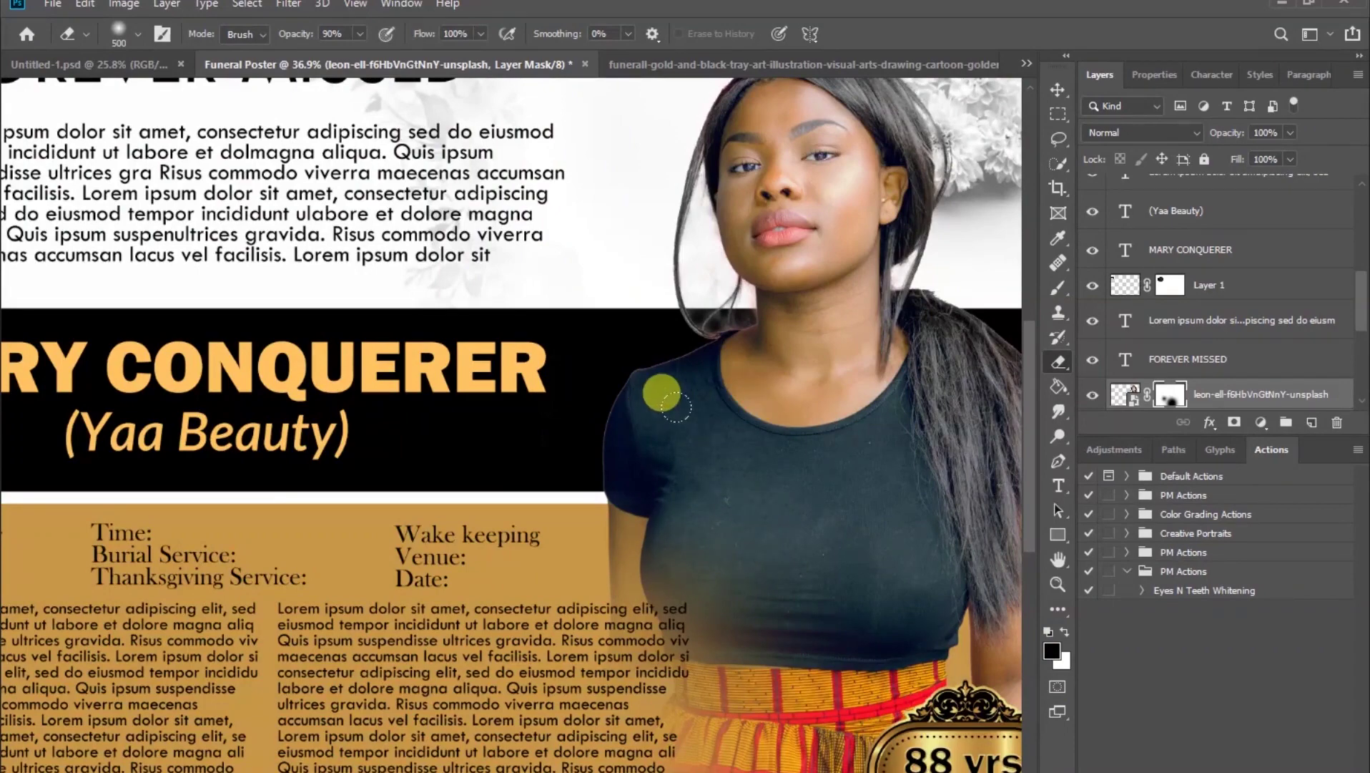
pyautogui.scroll(-2, 742, 378)
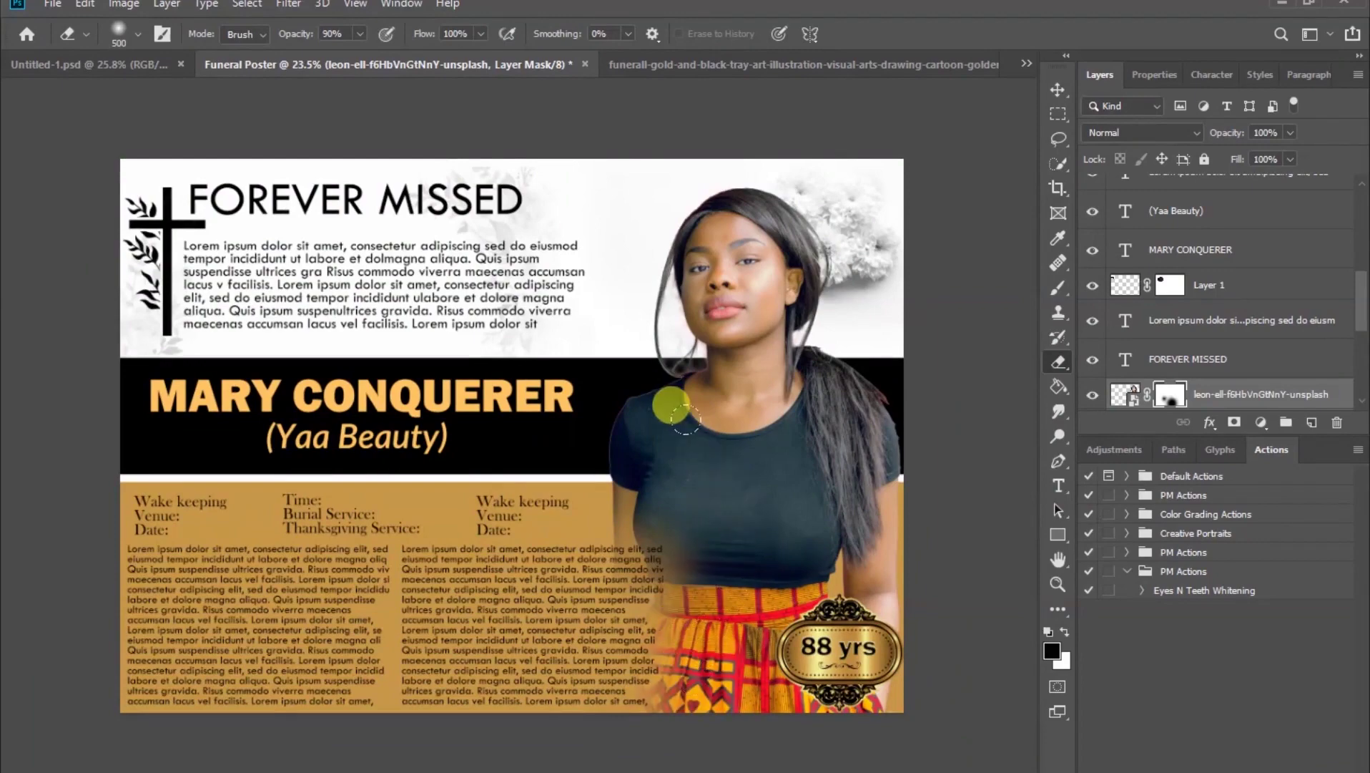
pyautogui.scroll(-1, 776, 415)
pyautogui.scroll(-1, 771, 406)
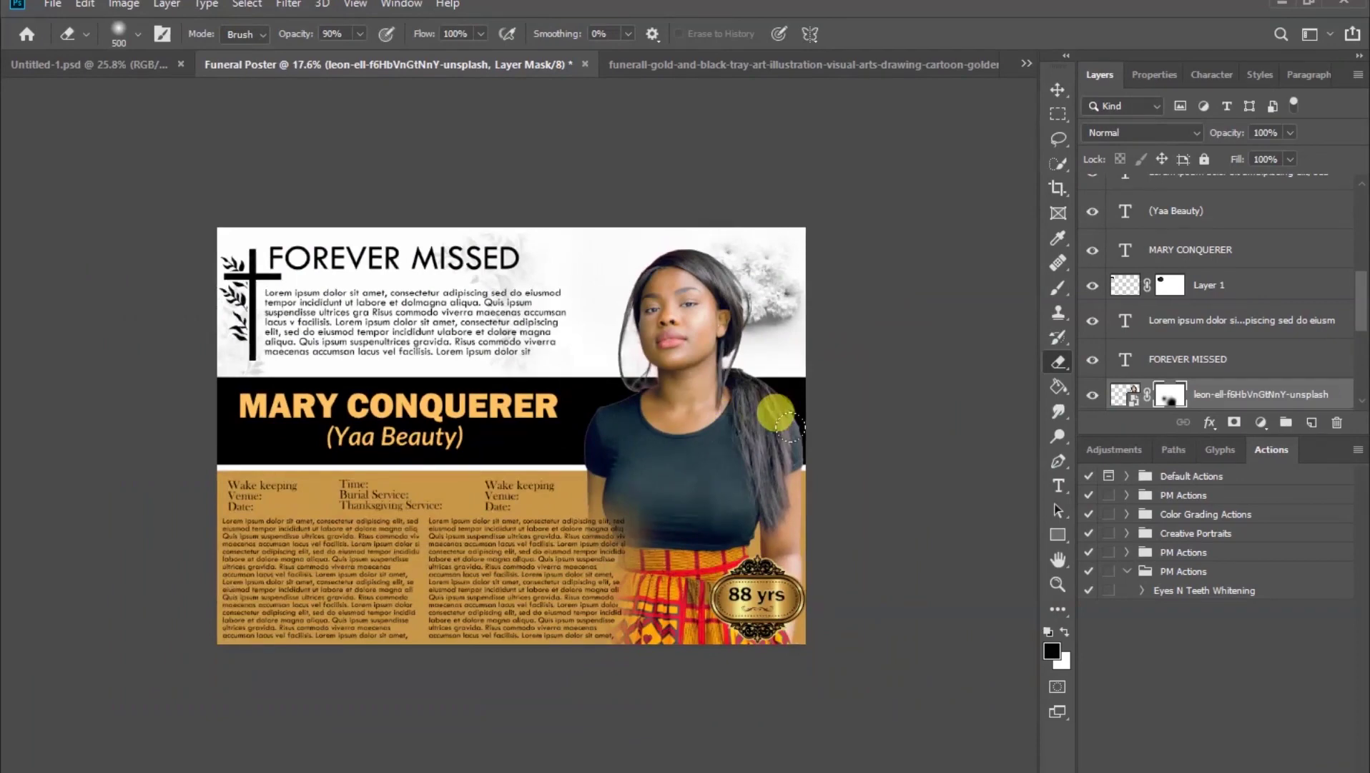
# - Return to the Move tool, deselect the photo layer and zoom in slightly on the poster
pyautogui.click(1058, 89)
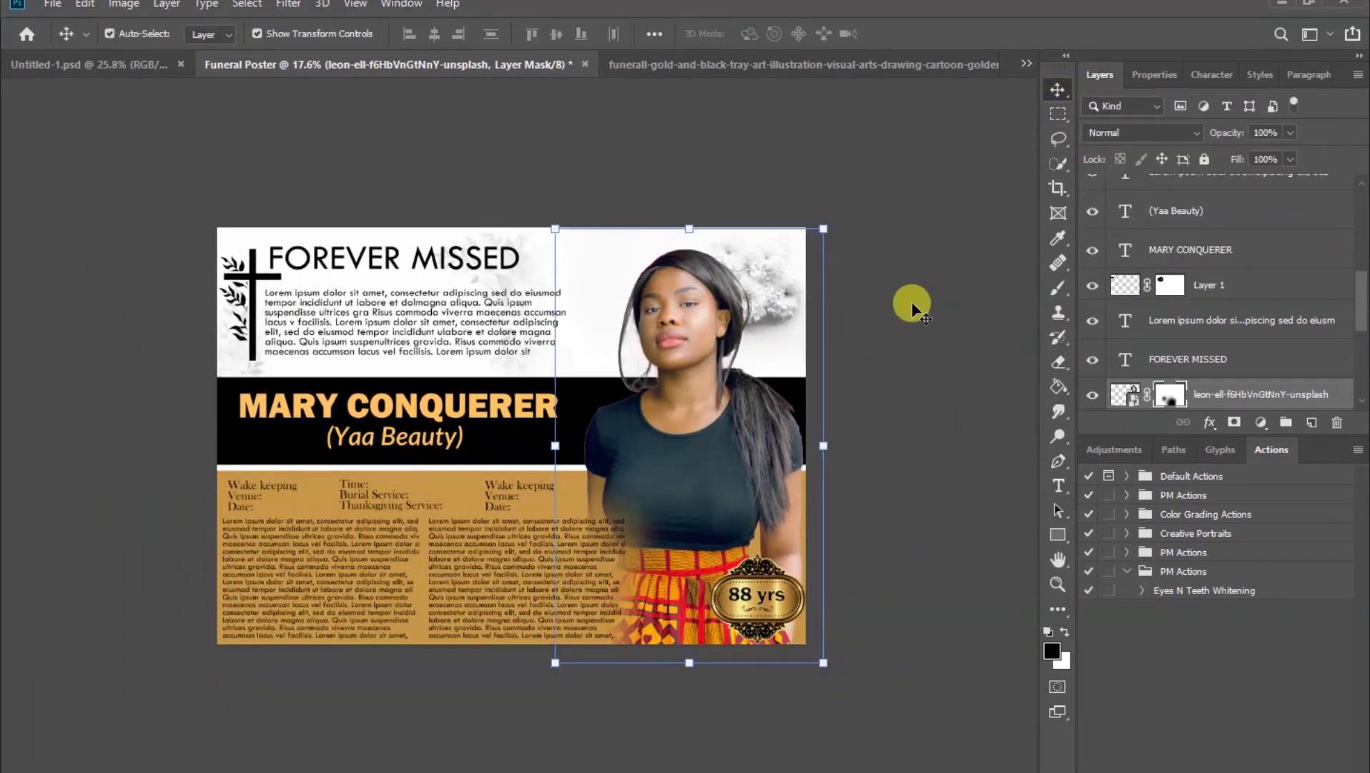
pyautogui.click(916, 456)
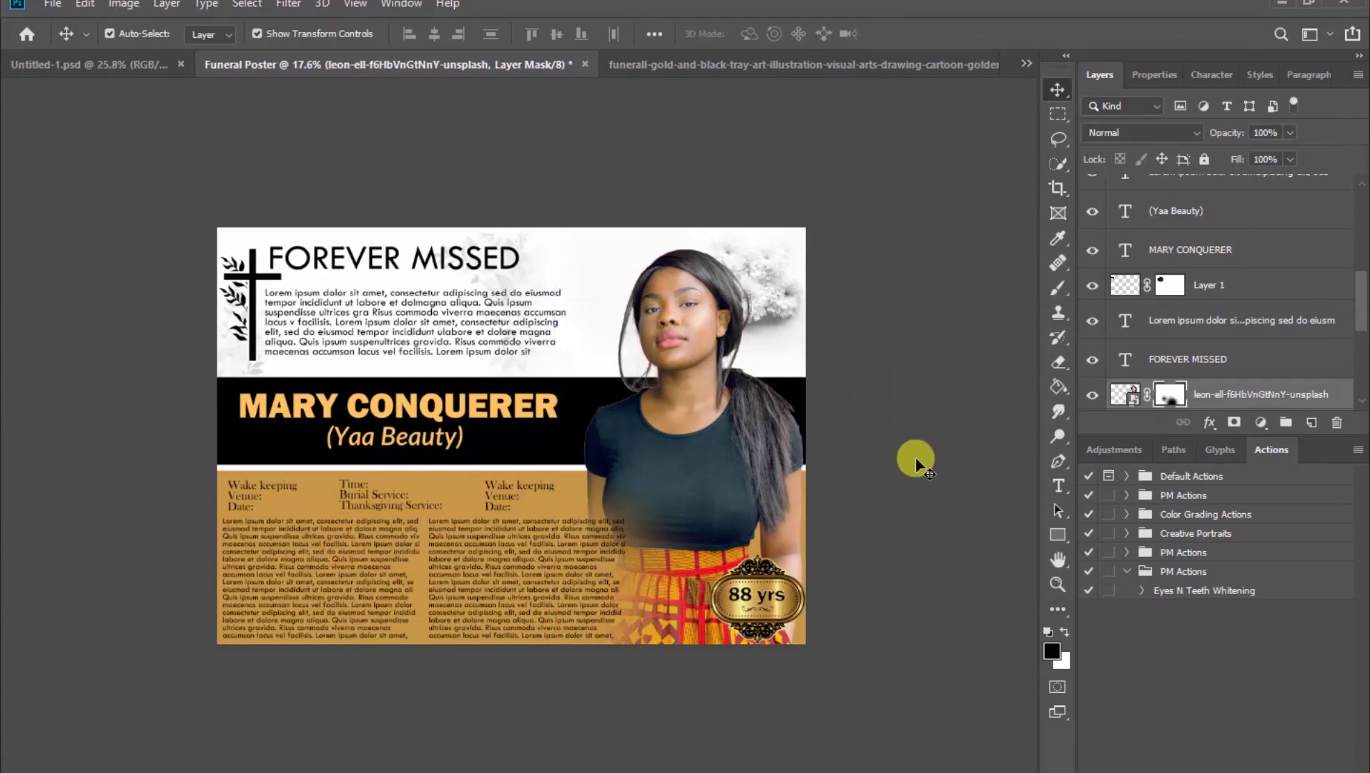
pyautogui.scroll(3, 429, 524)
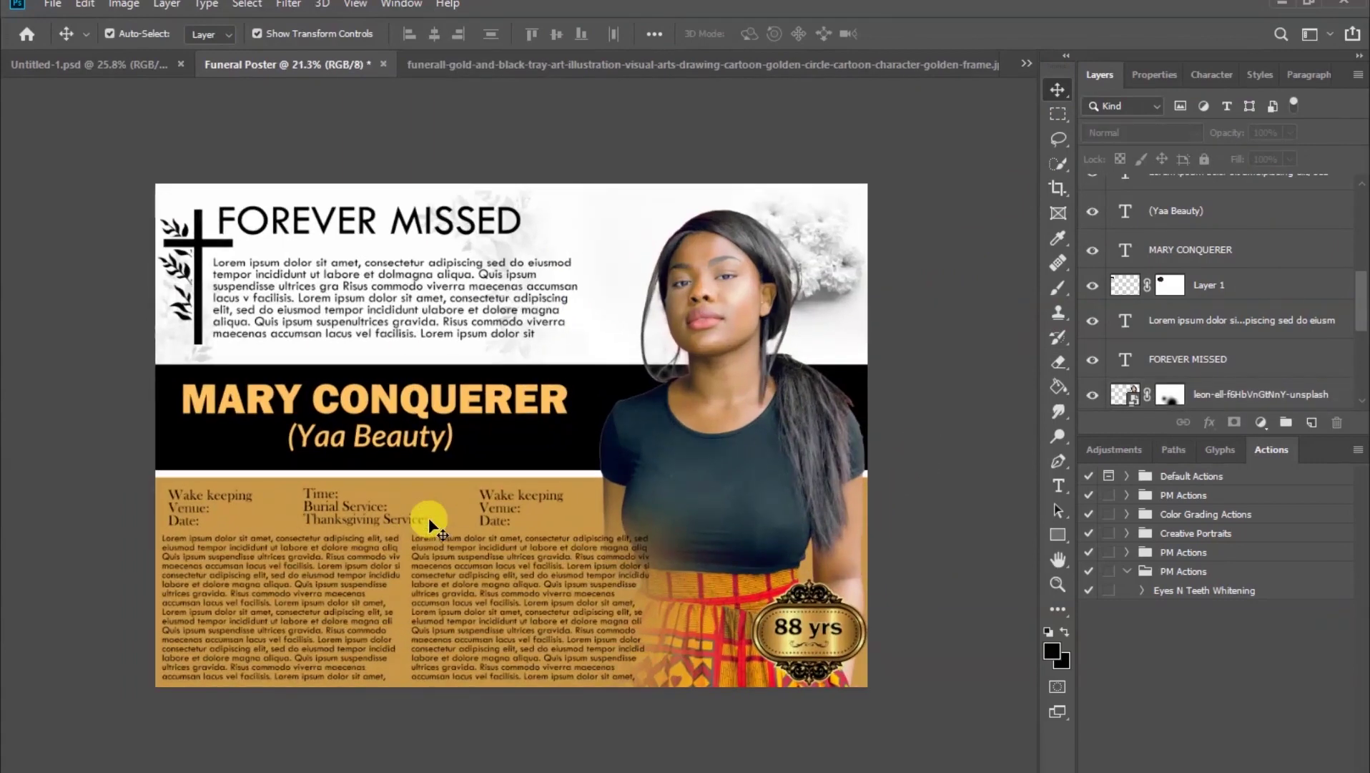
pyautogui.scroll(1, 433, 527)
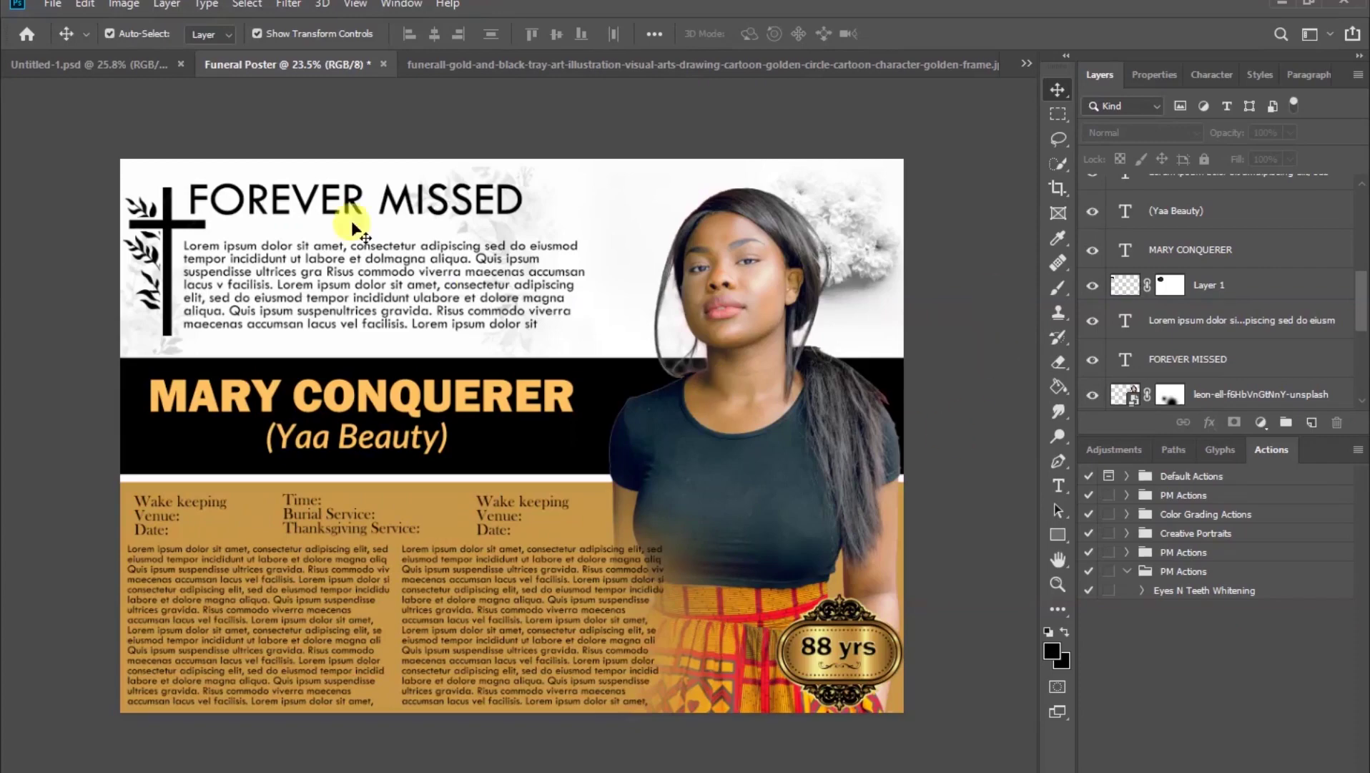
# - Open File > Save As for 'Funeral Poster' and expand the Save as type format list
pyautogui.click(53, 5)
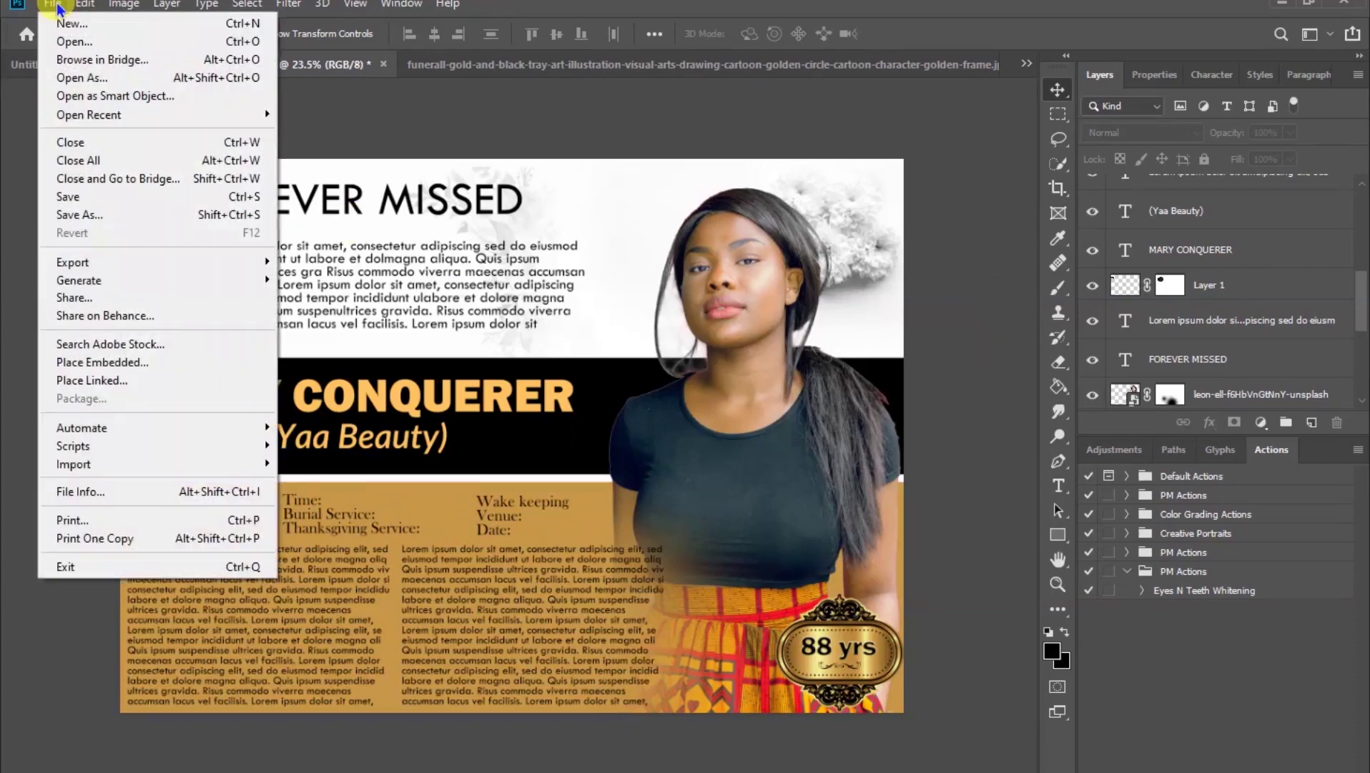
pyautogui.click(77, 218)
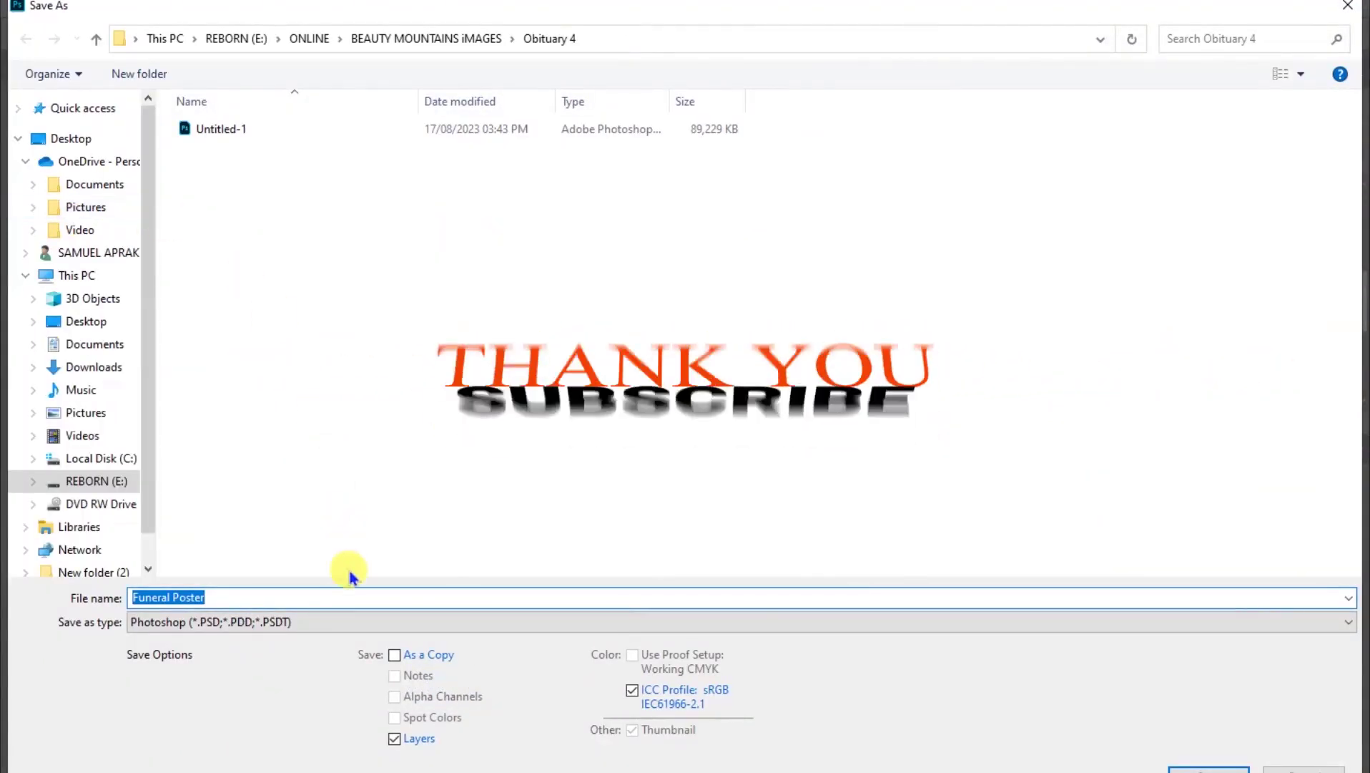
pyautogui.click(354, 624)
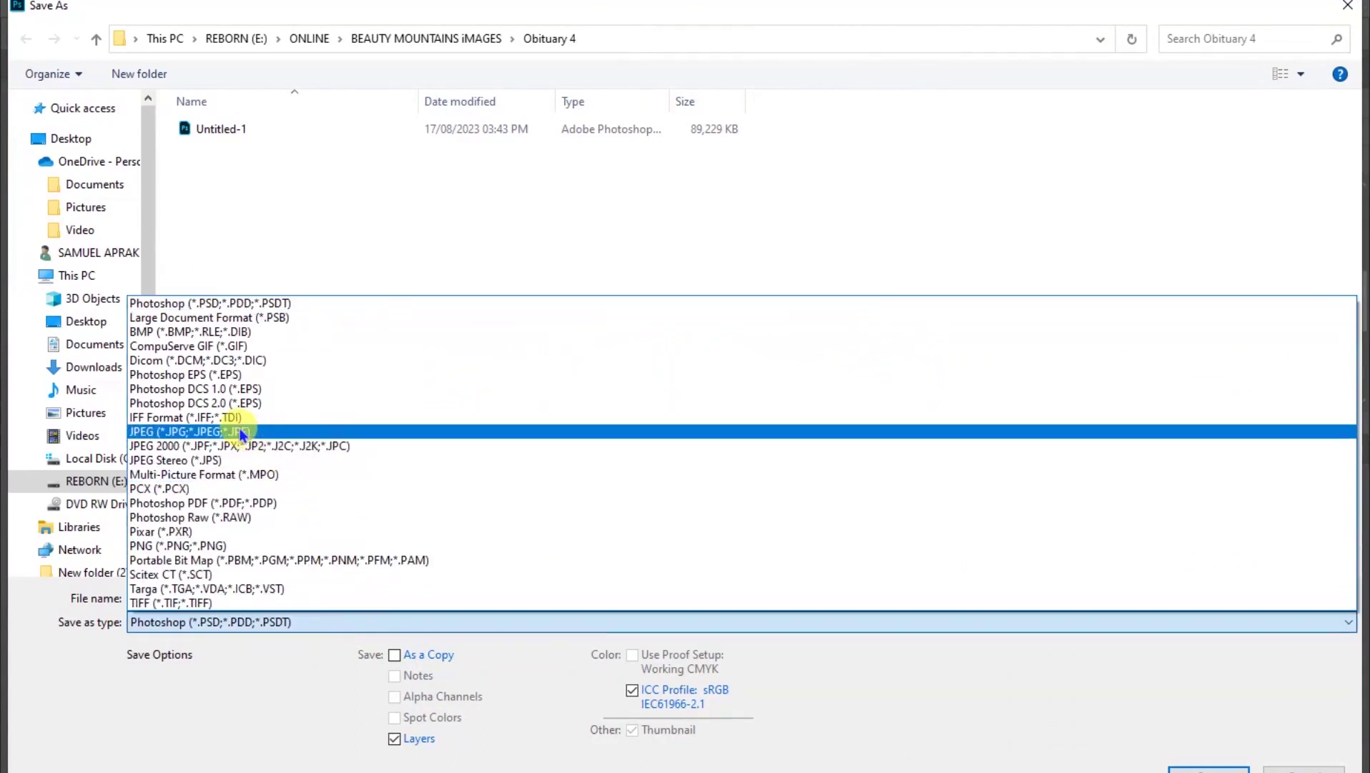